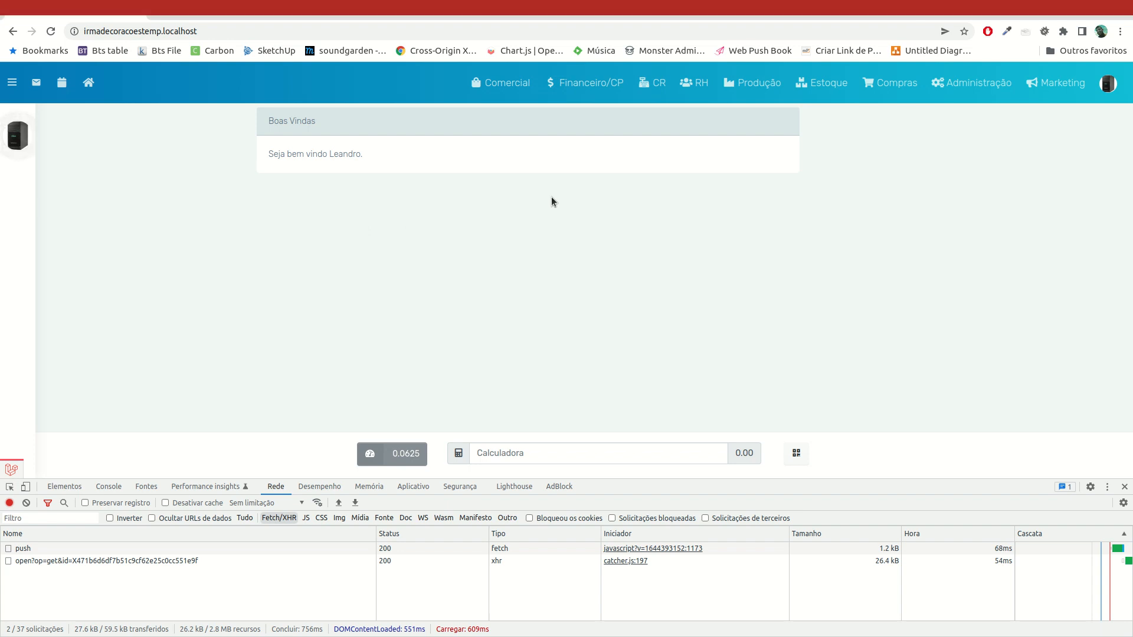
Start a new record under Produção's Serviços Compostos, with produto as the composite service type
left_click(761, 87)
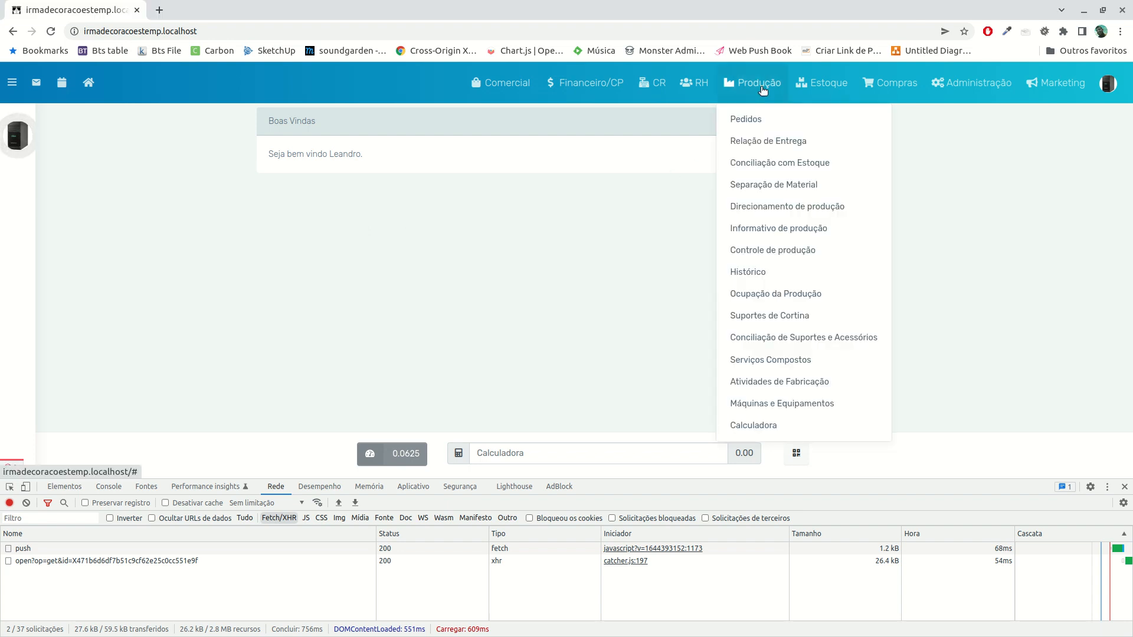
left_click(765, 358)
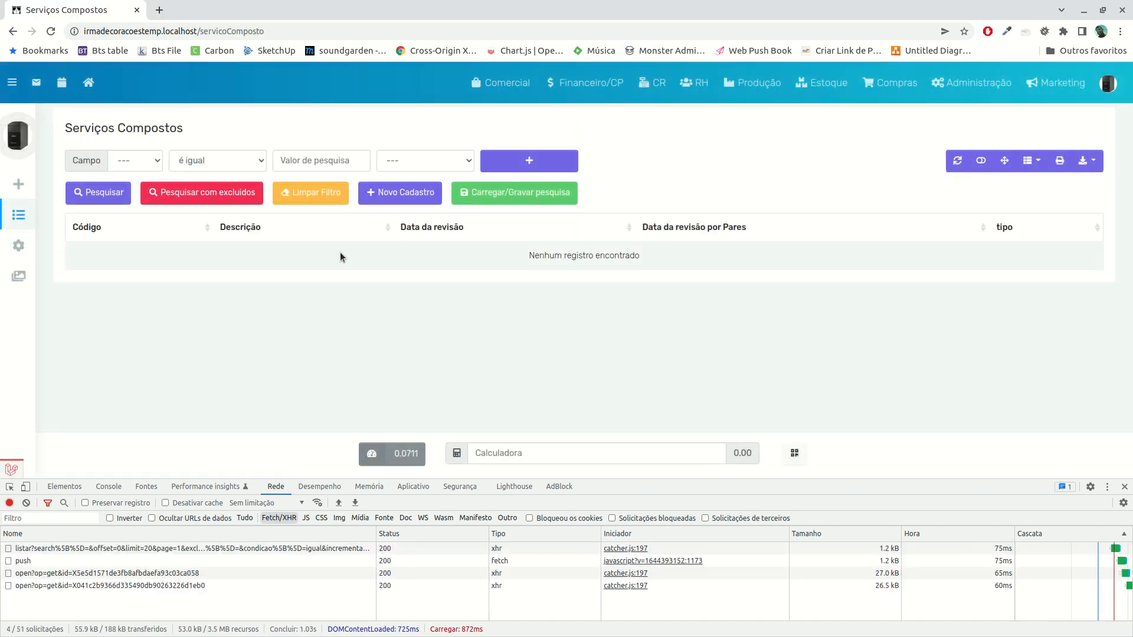
left_click(385, 194)
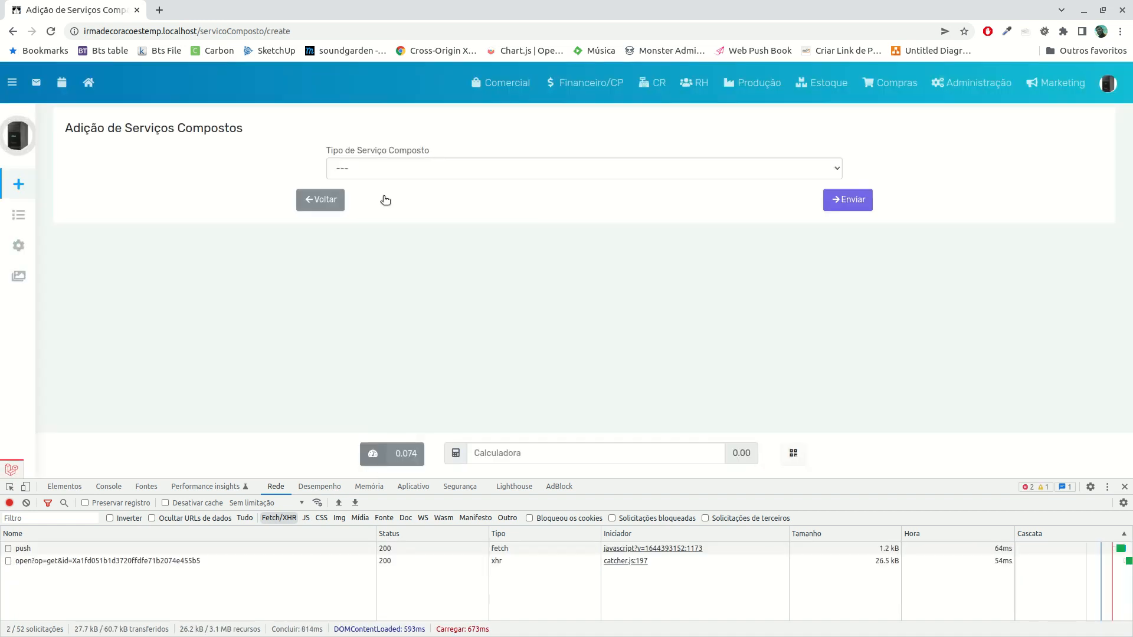
left_click(442, 168)
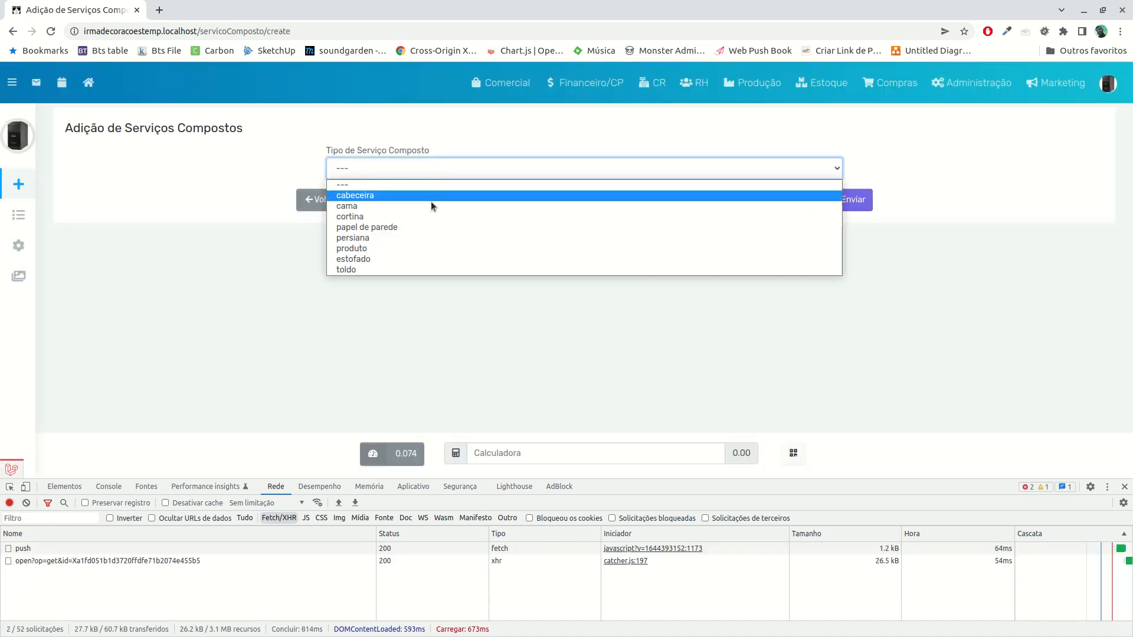
left_click(411, 249)
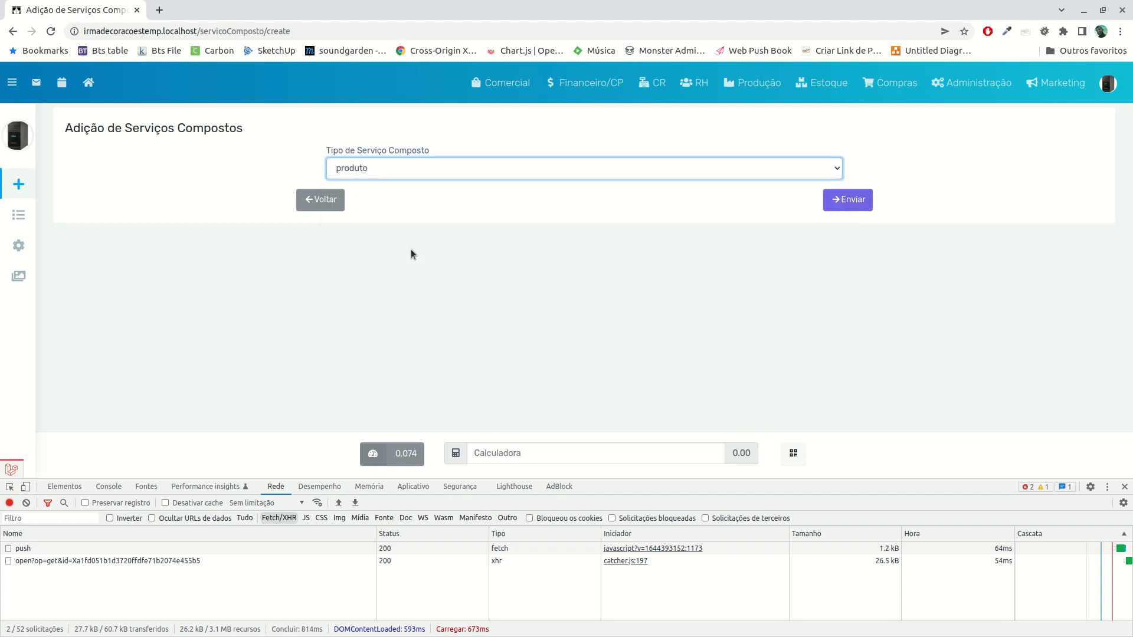
left_click(843, 201)
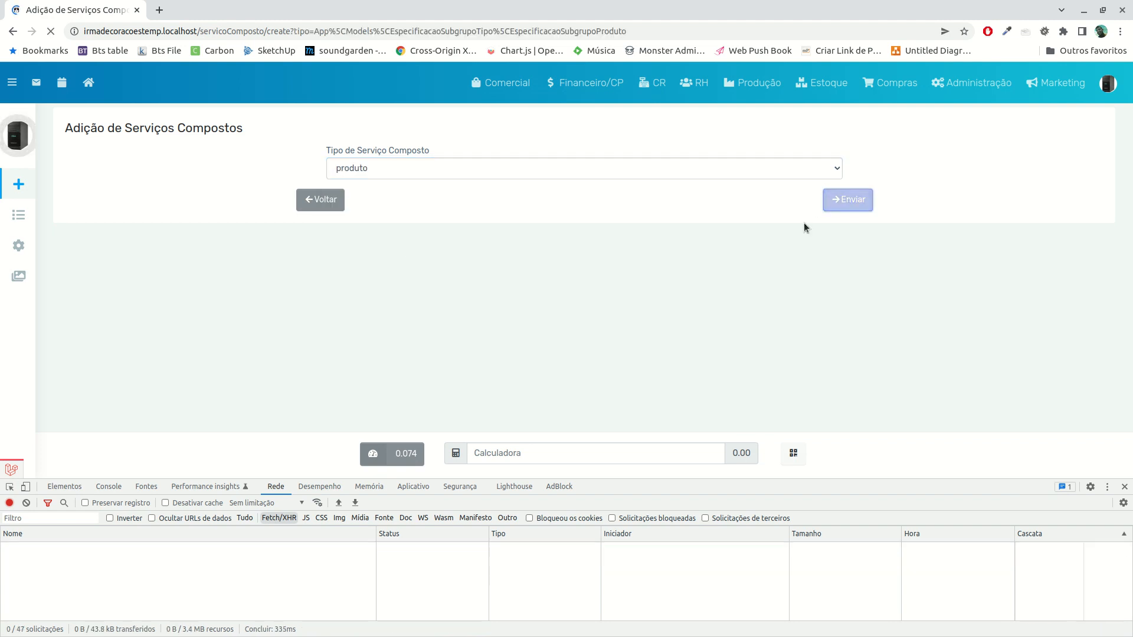
Enter Produto as the service's description and set its colour to dark red #A01414
left_click(367, 205)
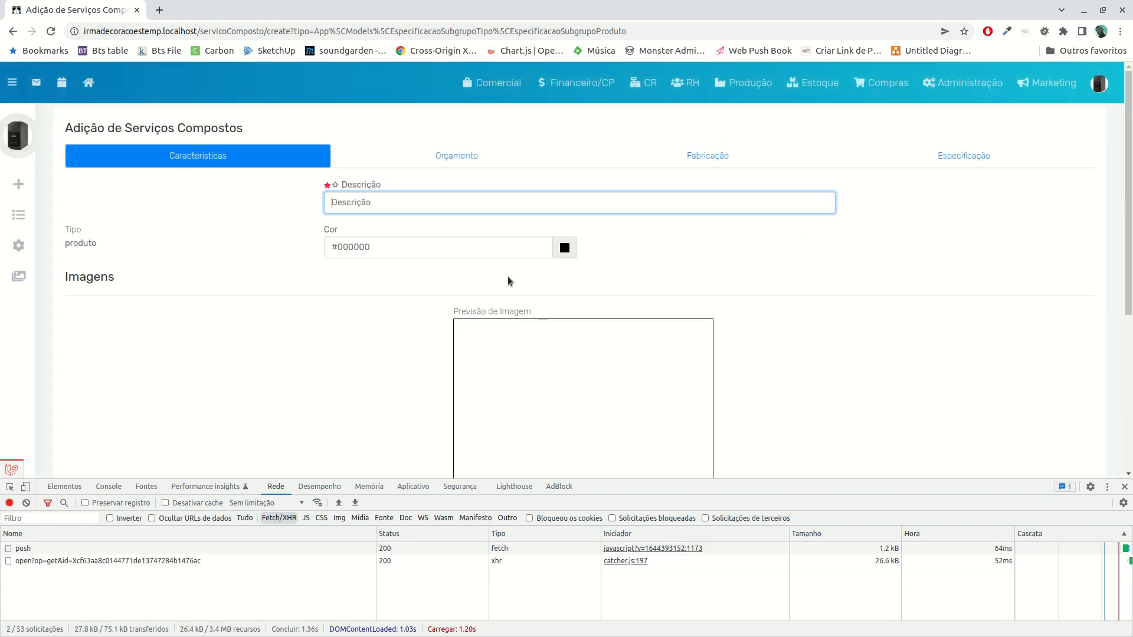
type("Produto")
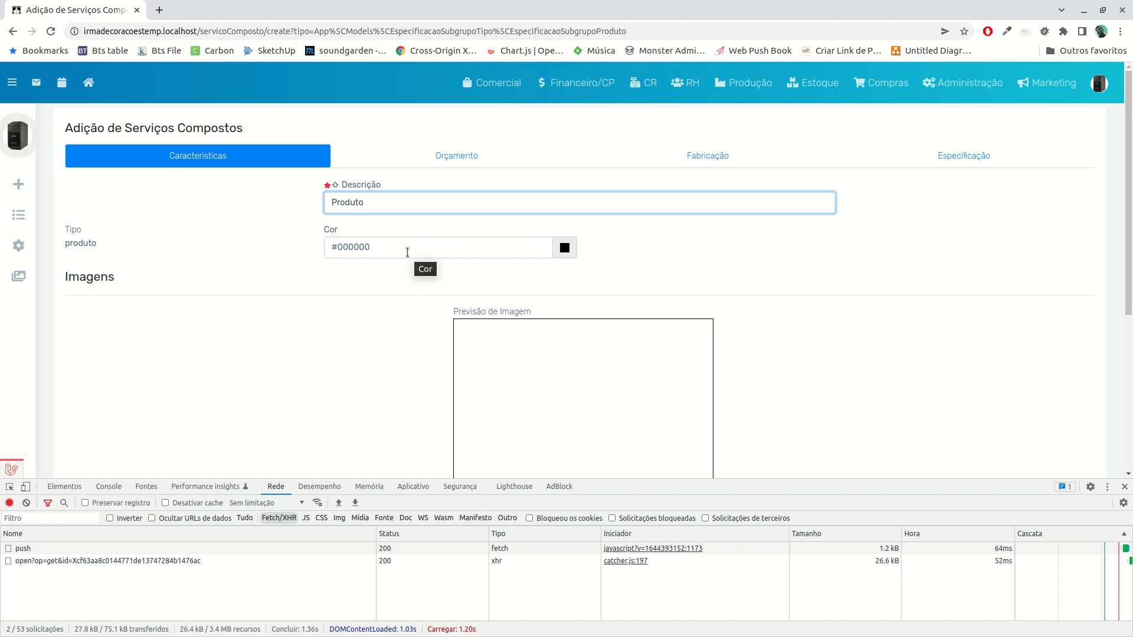
left_click(409, 248)
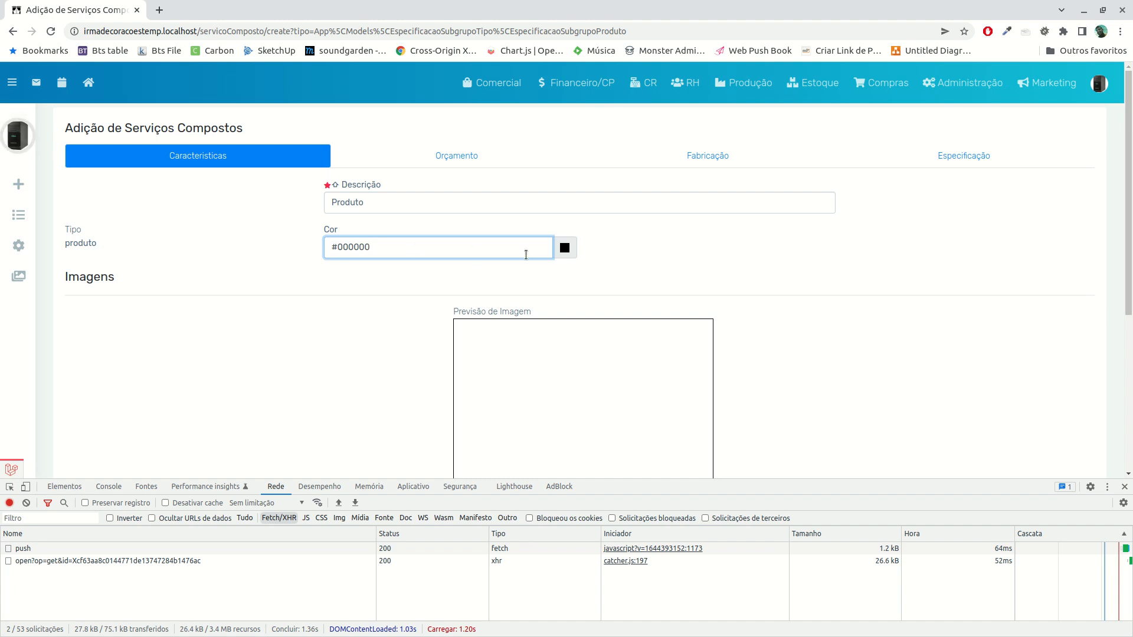
left_click(569, 252)
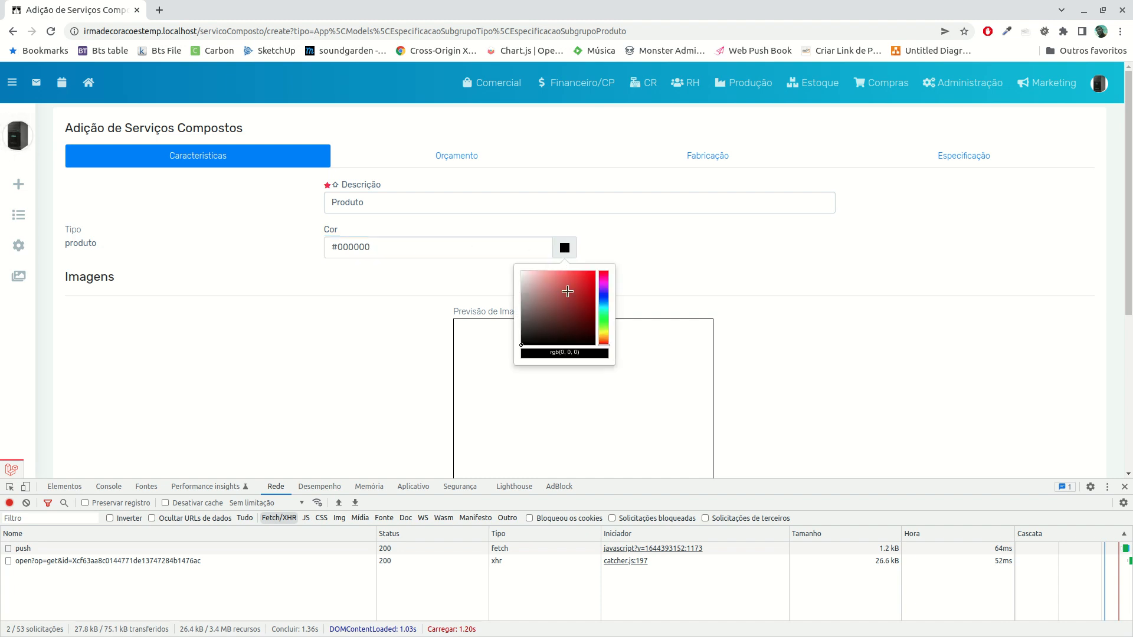
left_click(586, 298)
left_click(740, 288)
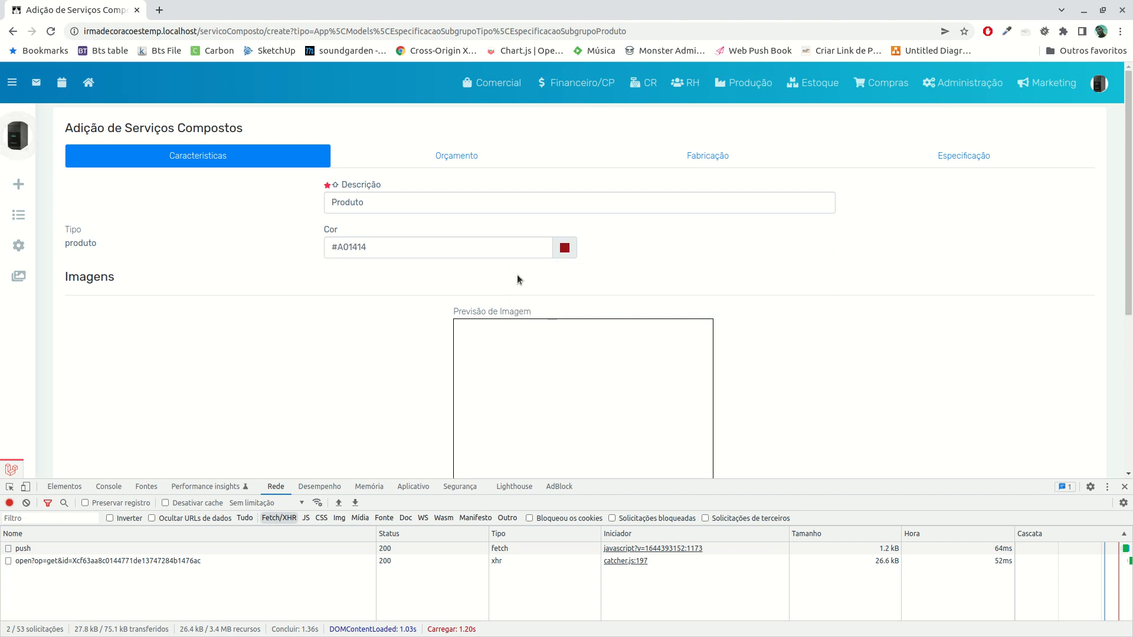
scroll(370, 291, "down", 3)
scroll(369, 291, "down", 1)
scroll(421, 236, "up", 2)
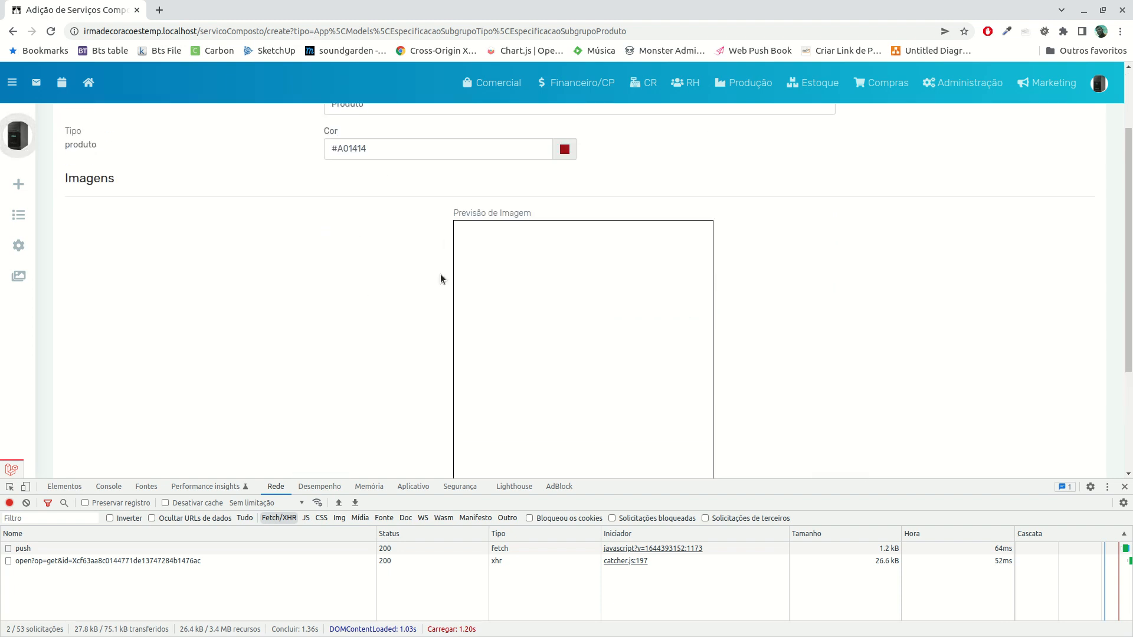
scroll(472, 283, "down", 3)
scroll(540, 373, "up", 5)
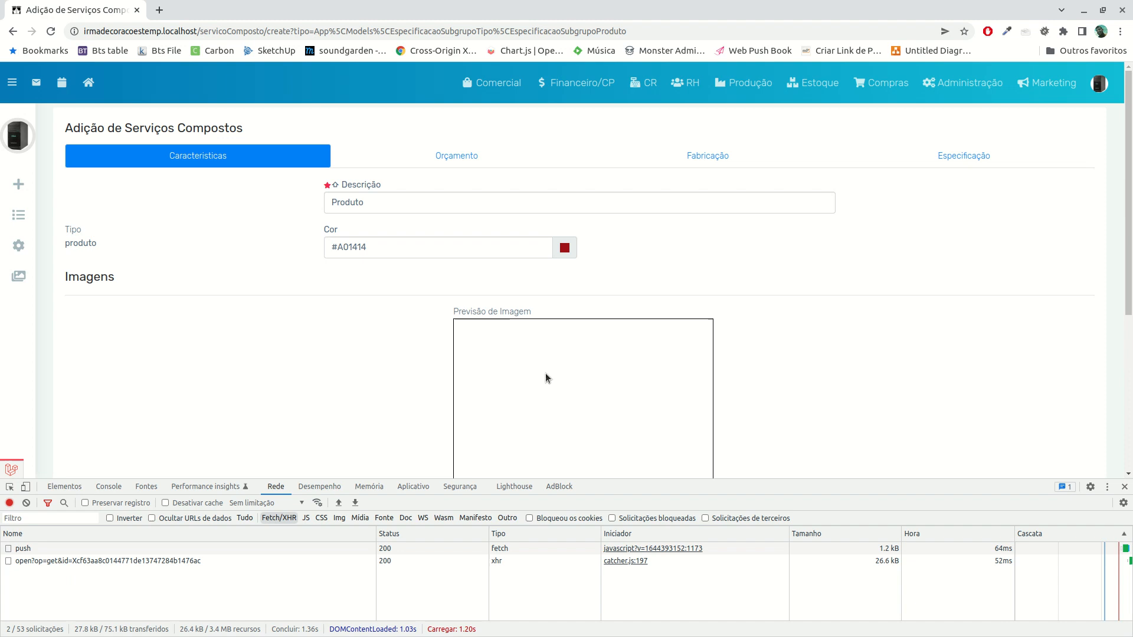
Name the first Orçamento line of the product service Item 1 and leave its filter field empty
left_click(461, 157)
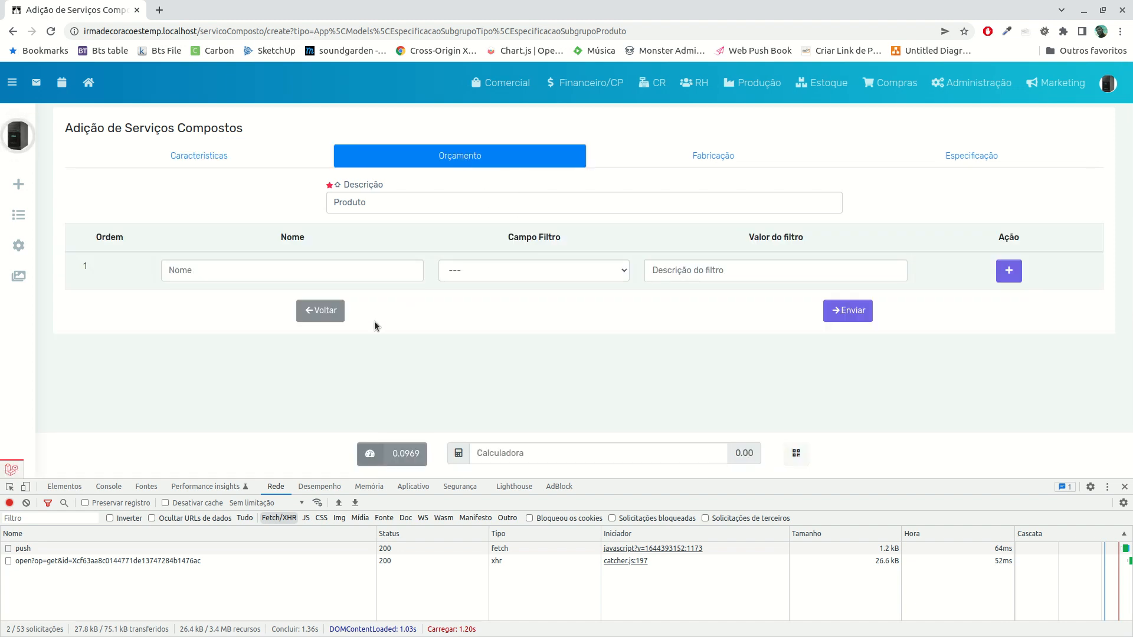
left_click(348, 272)
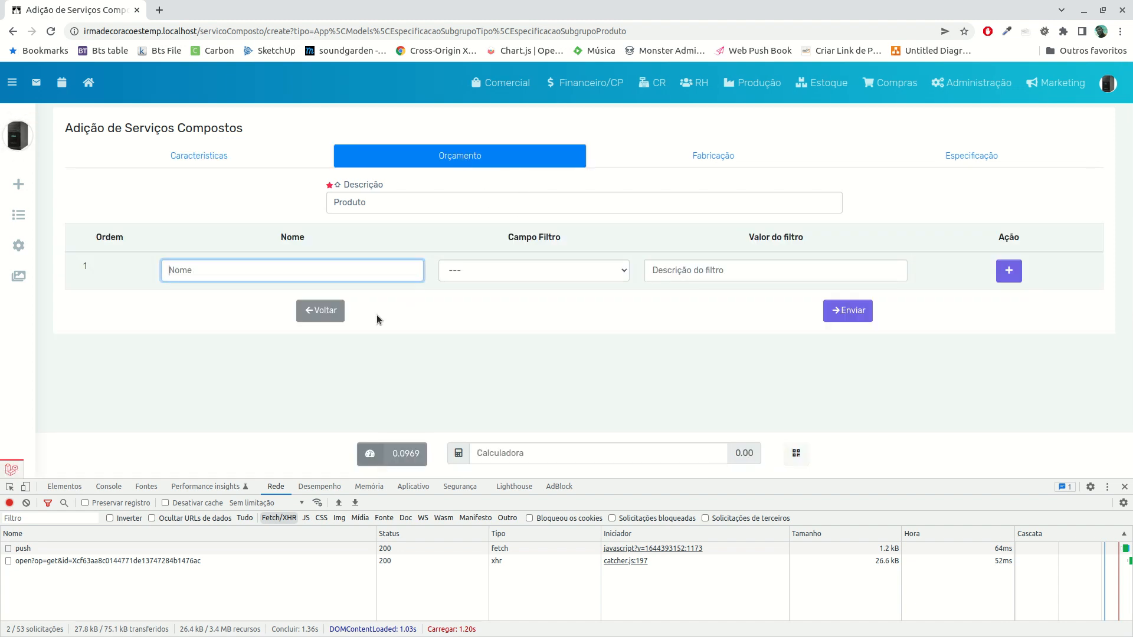
type("Preodutoduto")
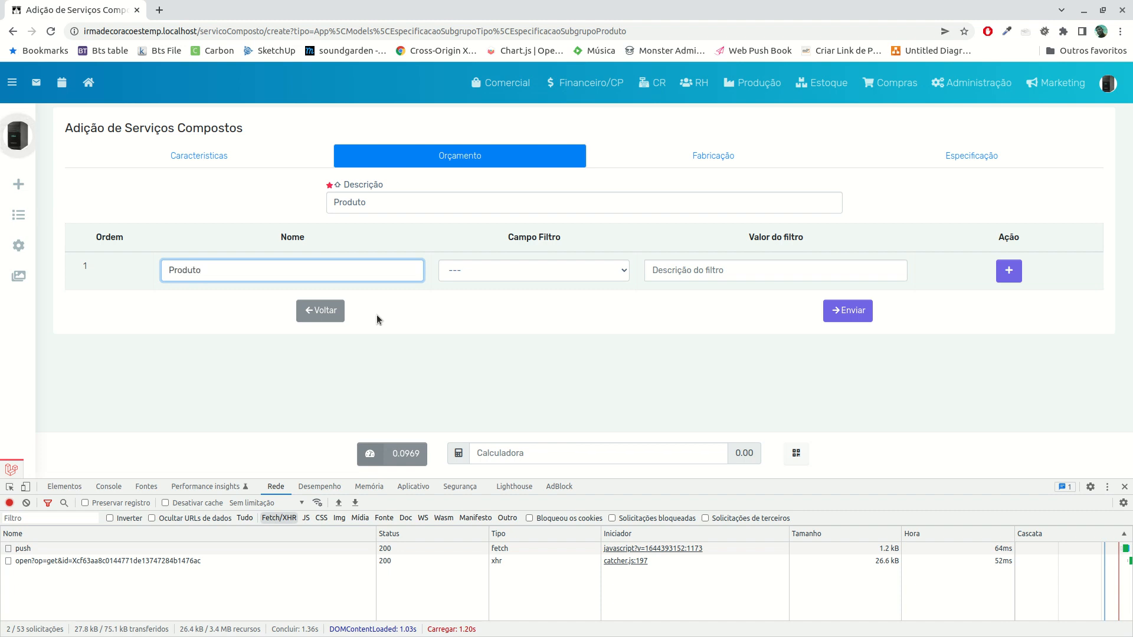
key("ctrl+a")
type("Item 1")
key("Tab")
left_click(564, 267)
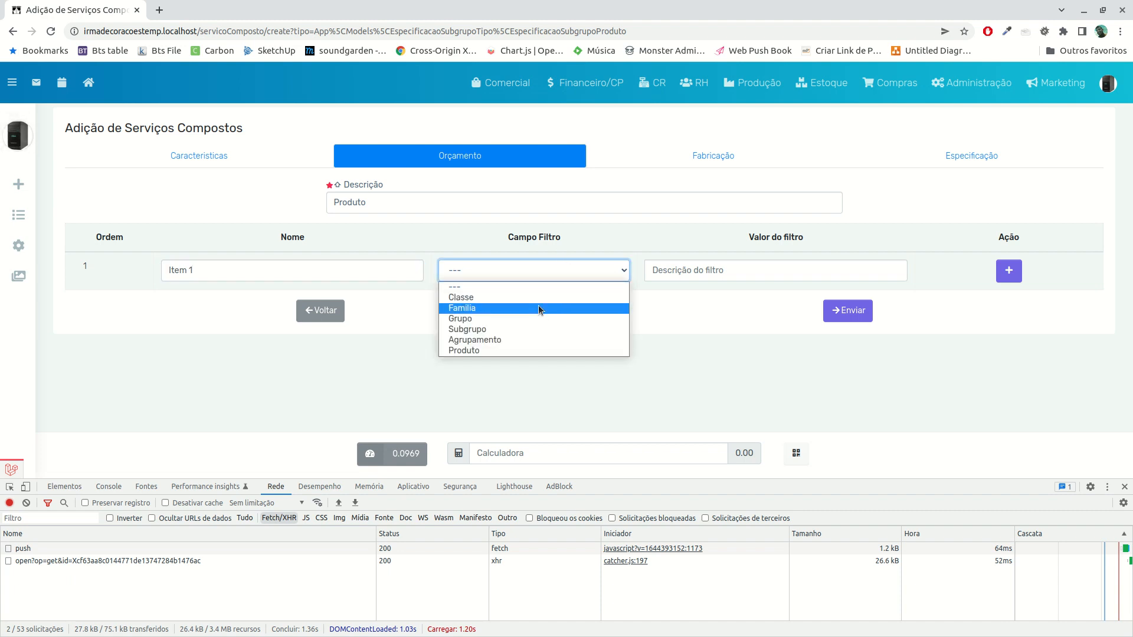
left_click(549, 289)
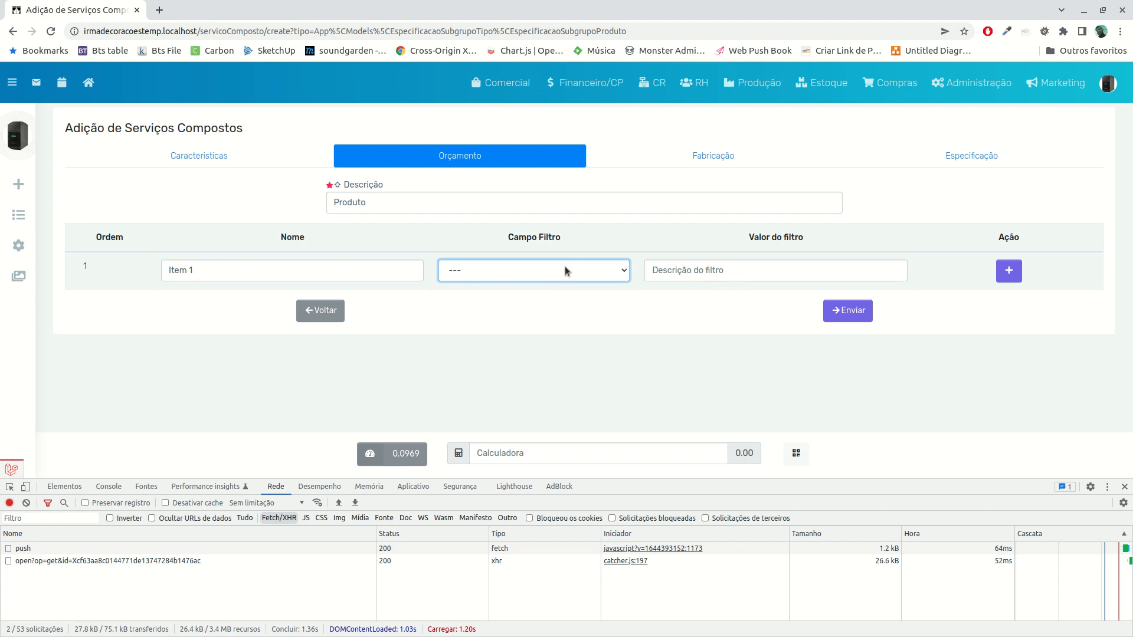
Add two more Orçamento lines and name them Item 2 and Item 3
left_click(1008, 273)
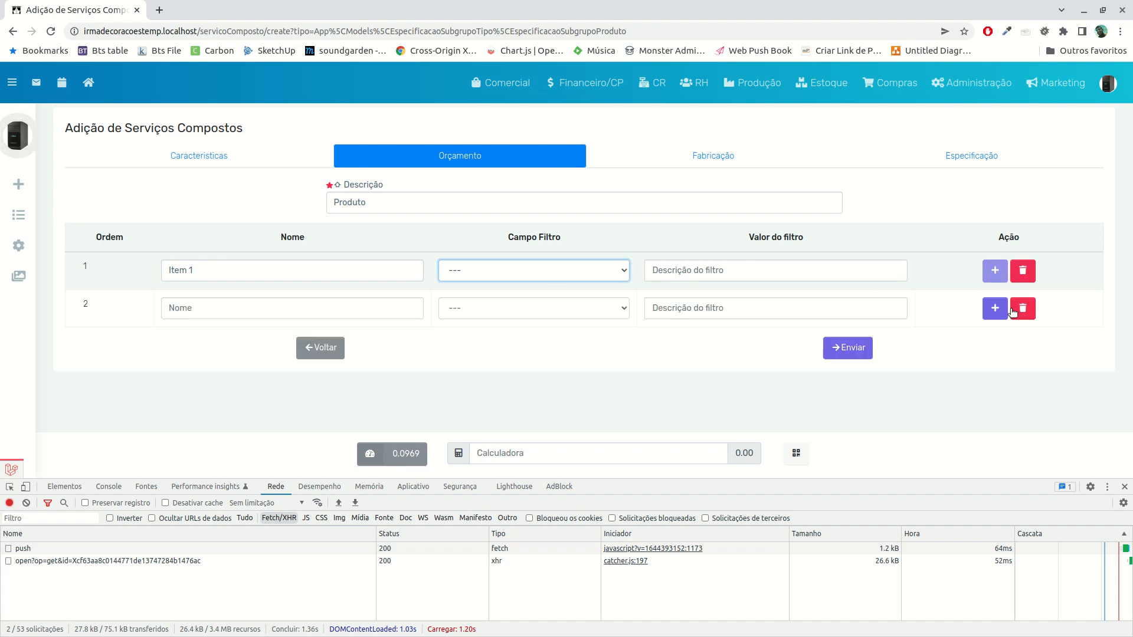
left_click(987, 308)
left_click(266, 309)
type("Item 2")
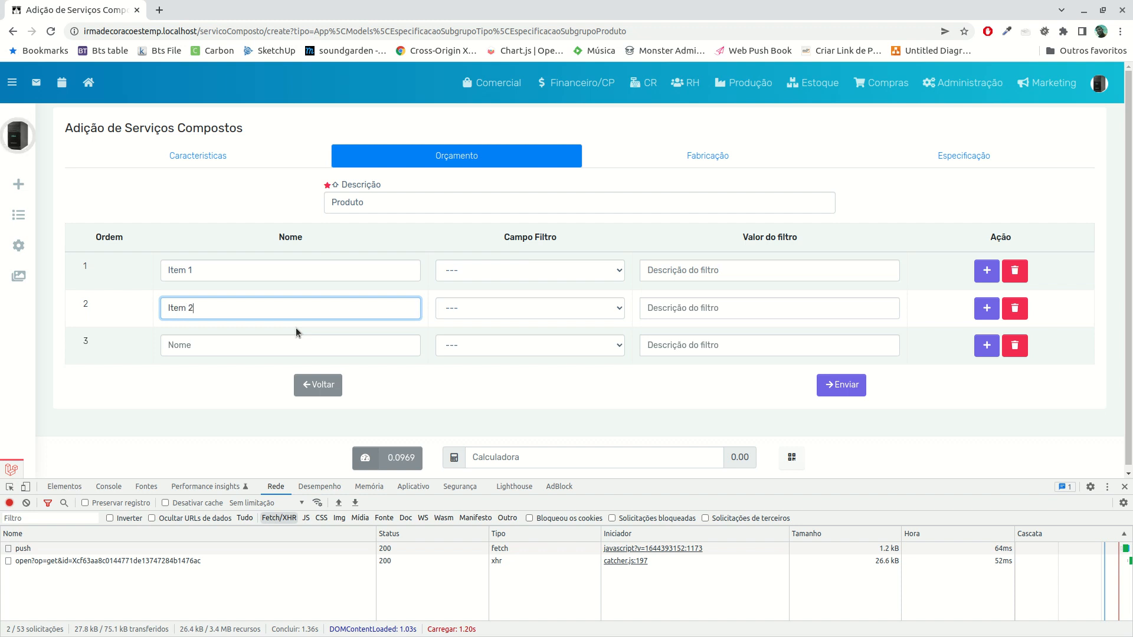
left_click(263, 339)
type("Item 3")
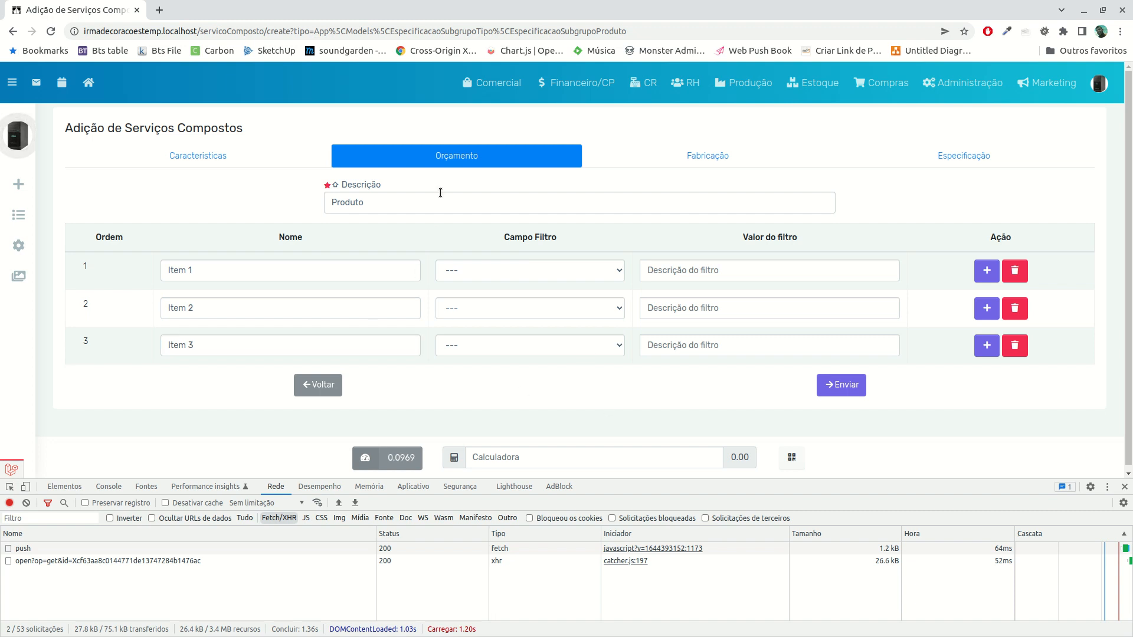
Review the Fabricação and Especificação settings and submit the new composite service
left_click(693, 163)
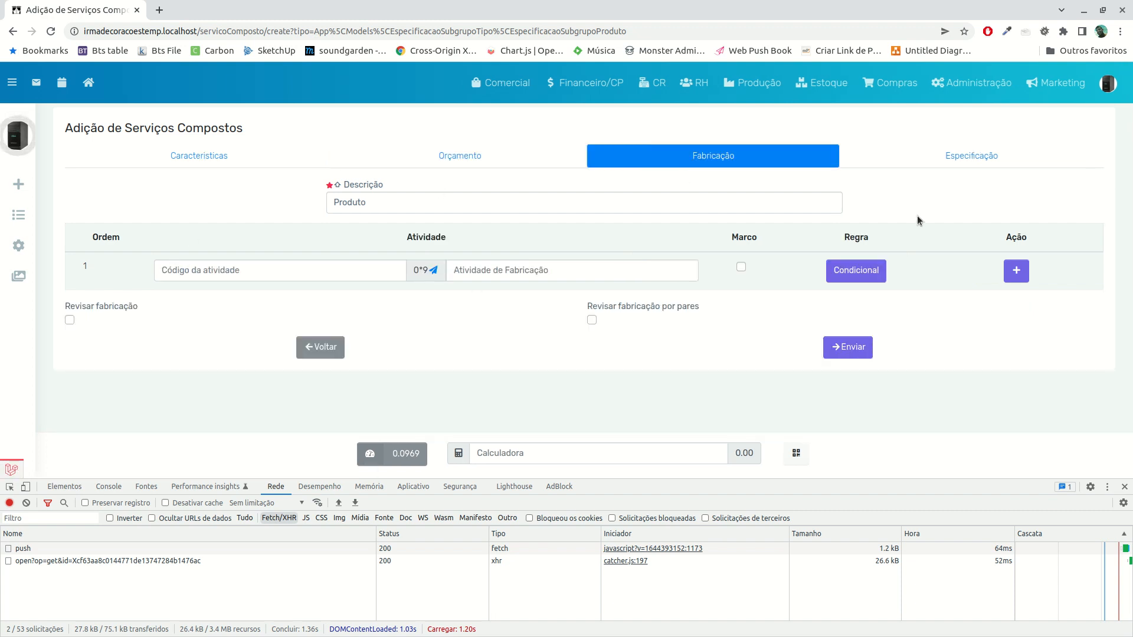
left_click(1007, 161)
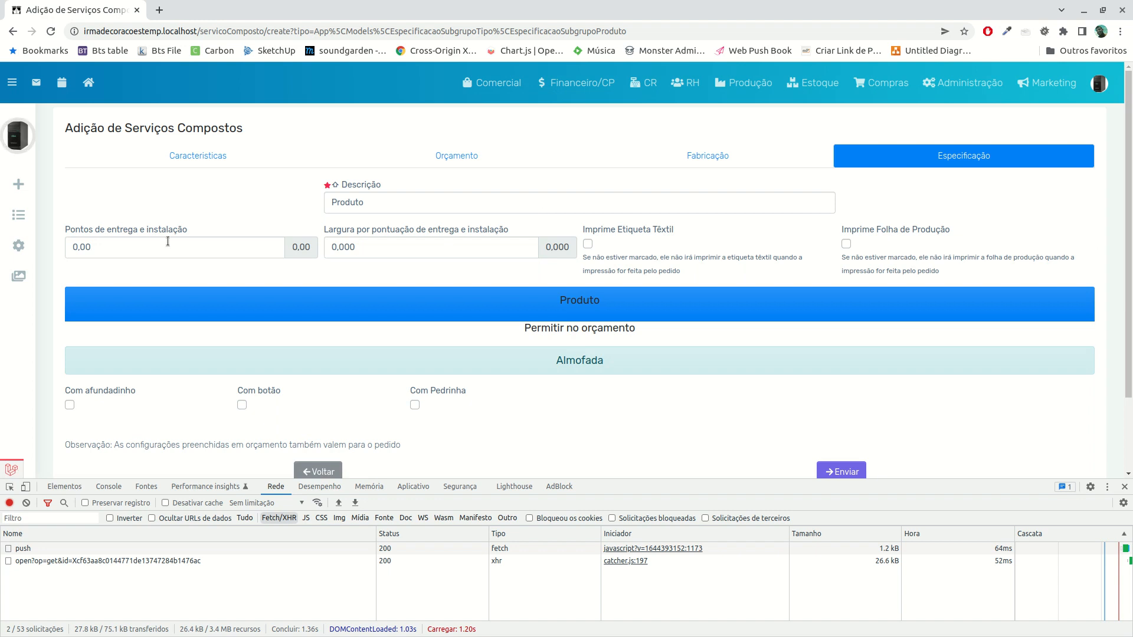
scroll(627, 324, "down", 3)
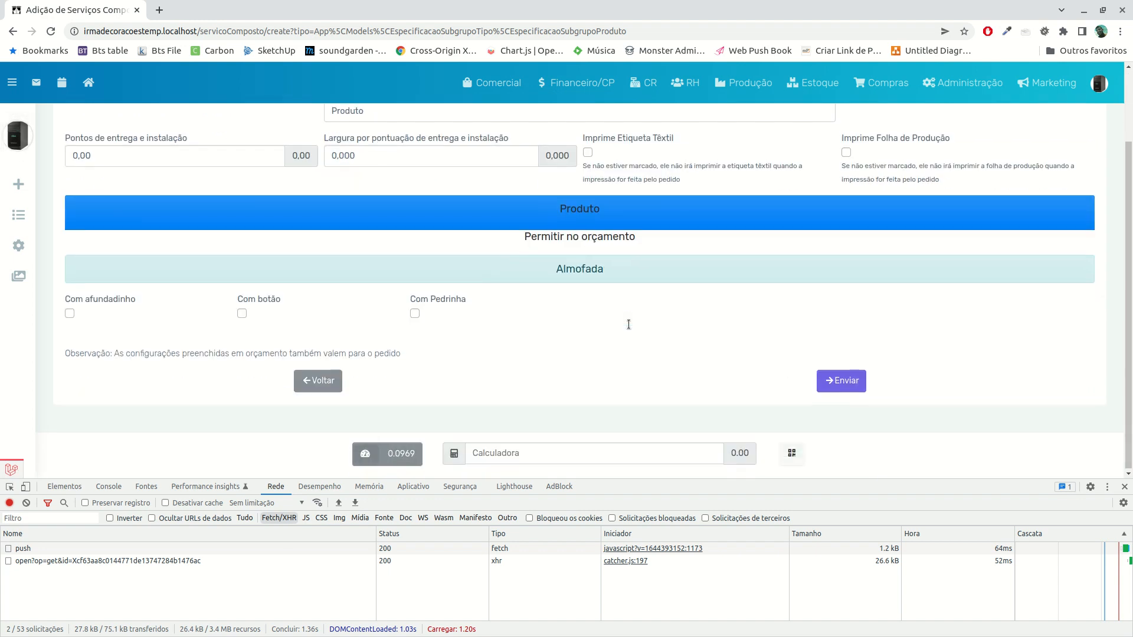
left_click(833, 381)
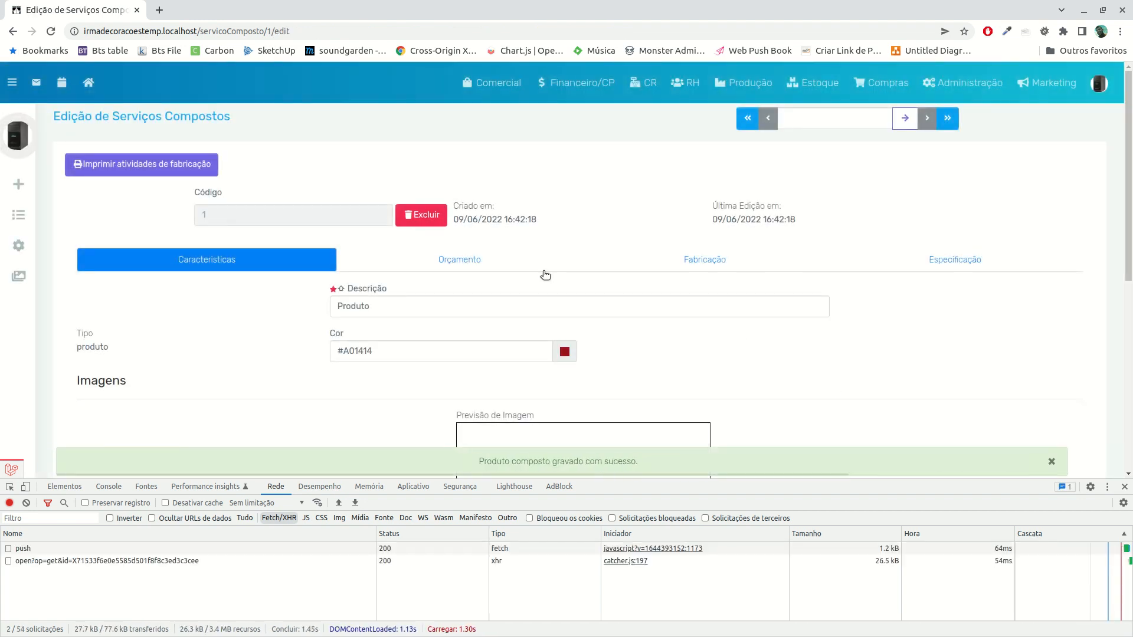
Start another new composite service with cortina as its type
left_click(19, 190)
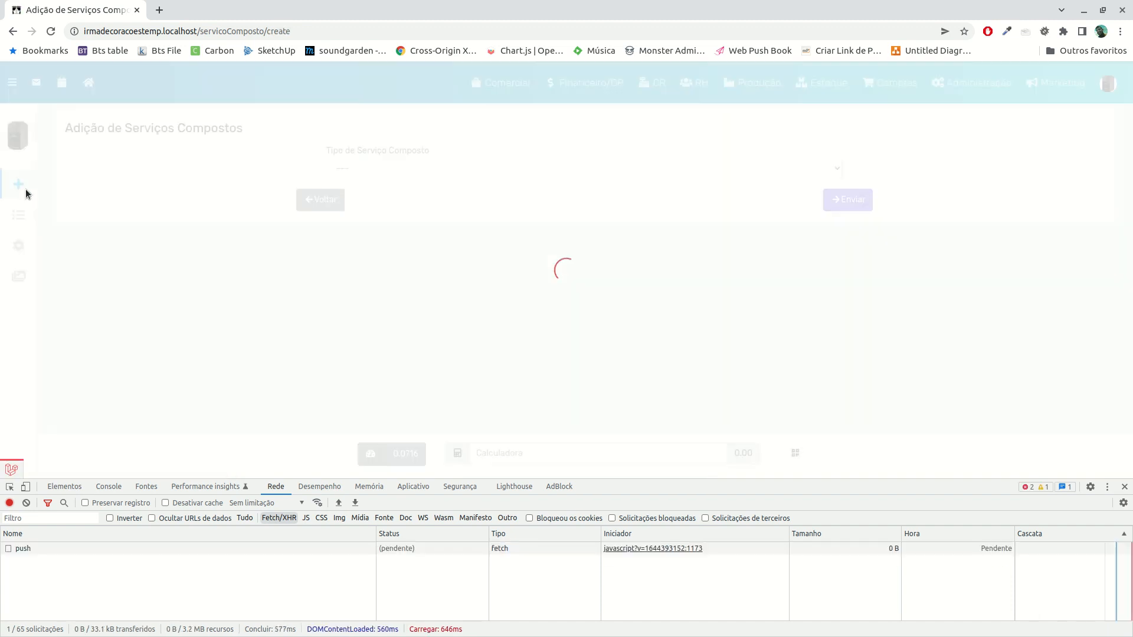
left_click(392, 174)
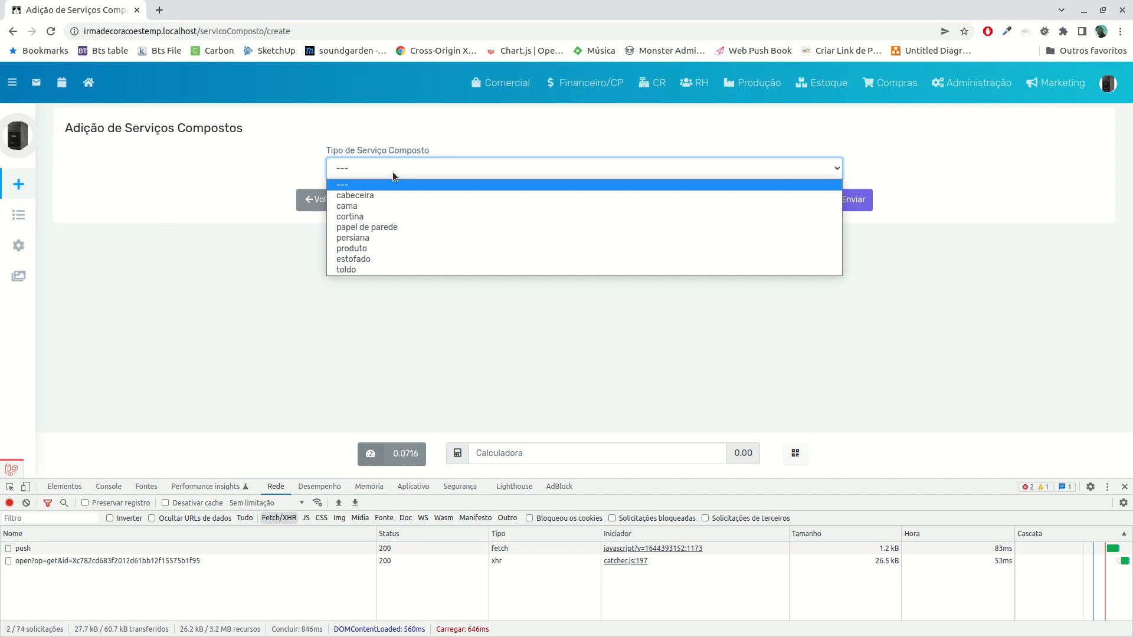
left_click(381, 215)
left_click(850, 201)
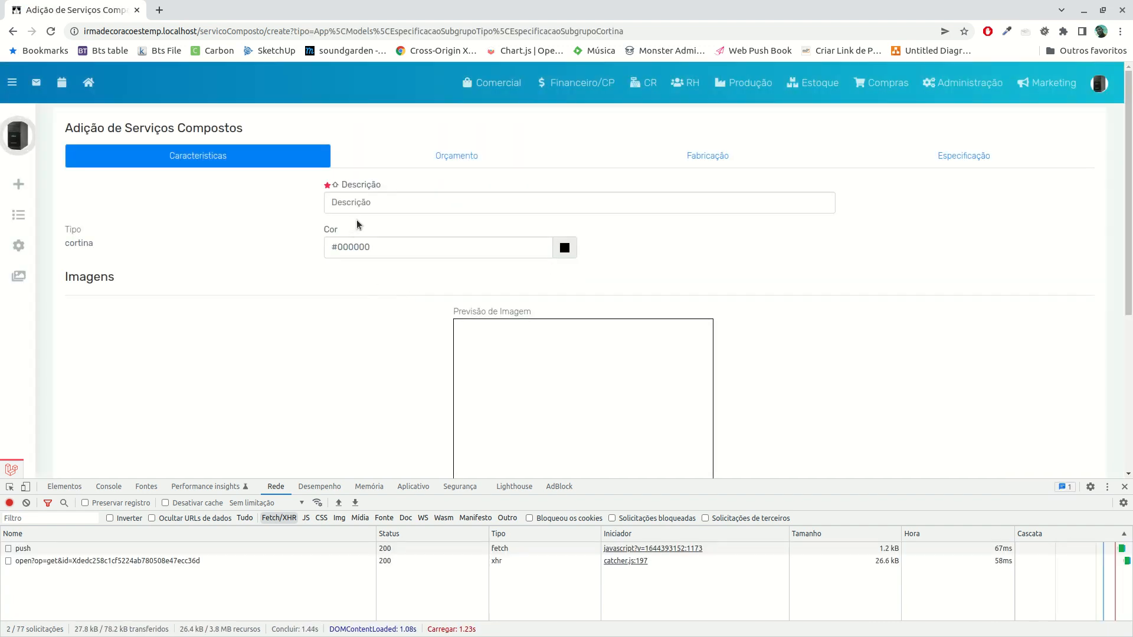
Enter Cortina Franzida as the curtain service's description
type("COr")
type("ortian")
key("BackSpace")
key("BackSpace")
key("BackSpace")
key("BackSpace")
key("BackSpace")
type("rtina gran")
key("BackSpace")
key("BackSpace")
key("BackSpace")
key("BackSpace")
type("frean")
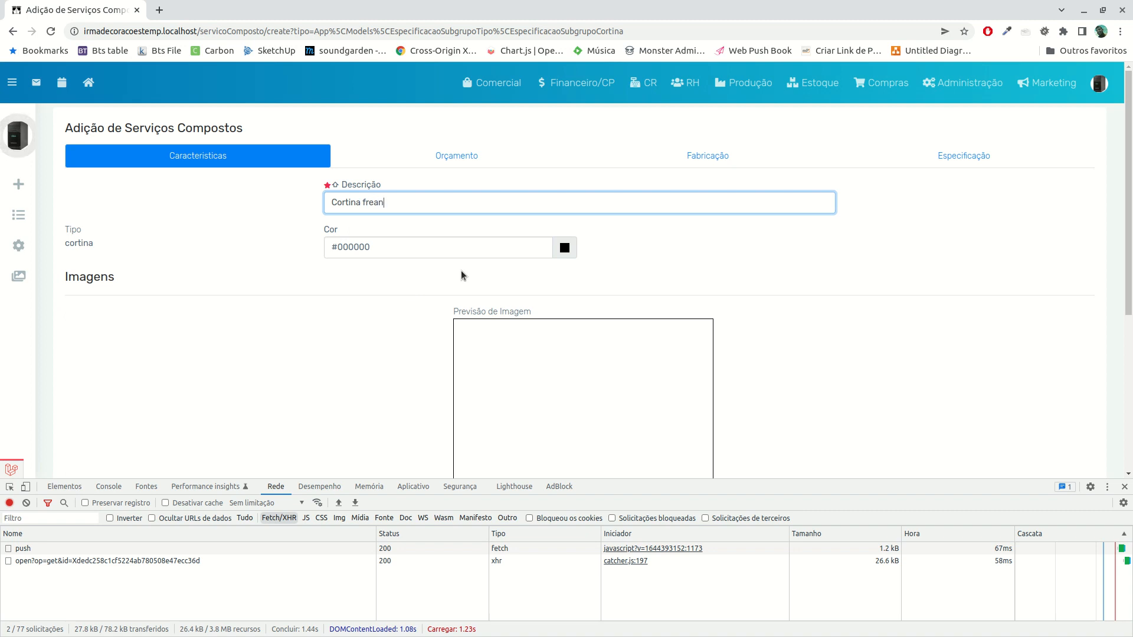
type("a")
key("Tab")
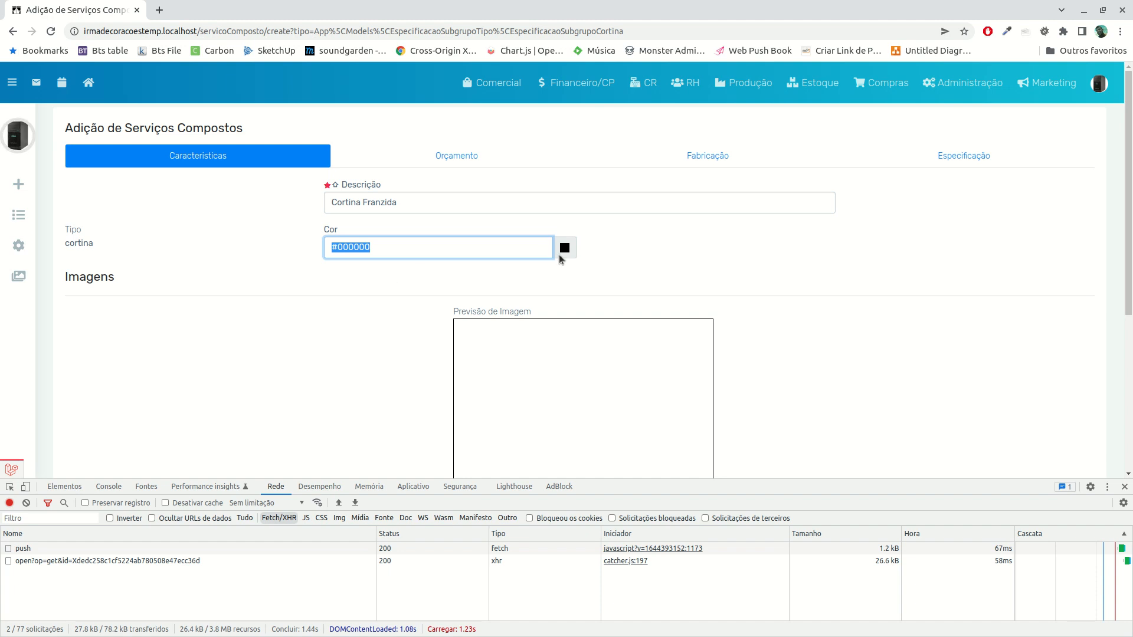
Try to give the curtain service a different colour by changing only the hue
left_click(559, 255)
left_click(604, 325)
left_click(607, 317)
left_click(707, 271)
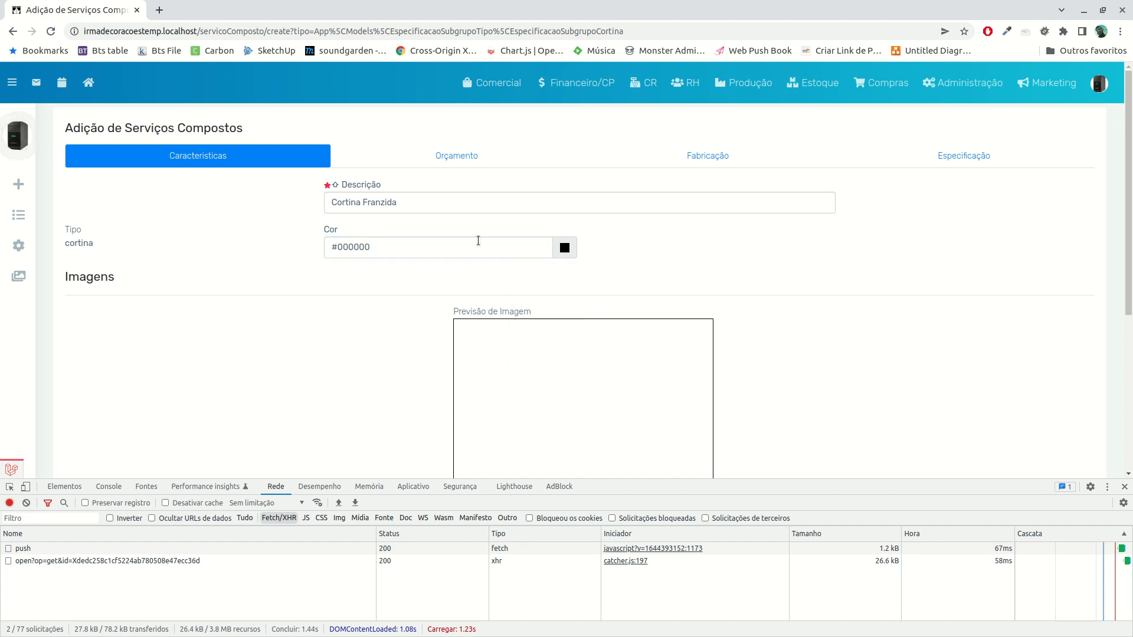
Name the first Orçamento line of the curtain service Tecido
left_click(457, 155)
left_click(280, 271)
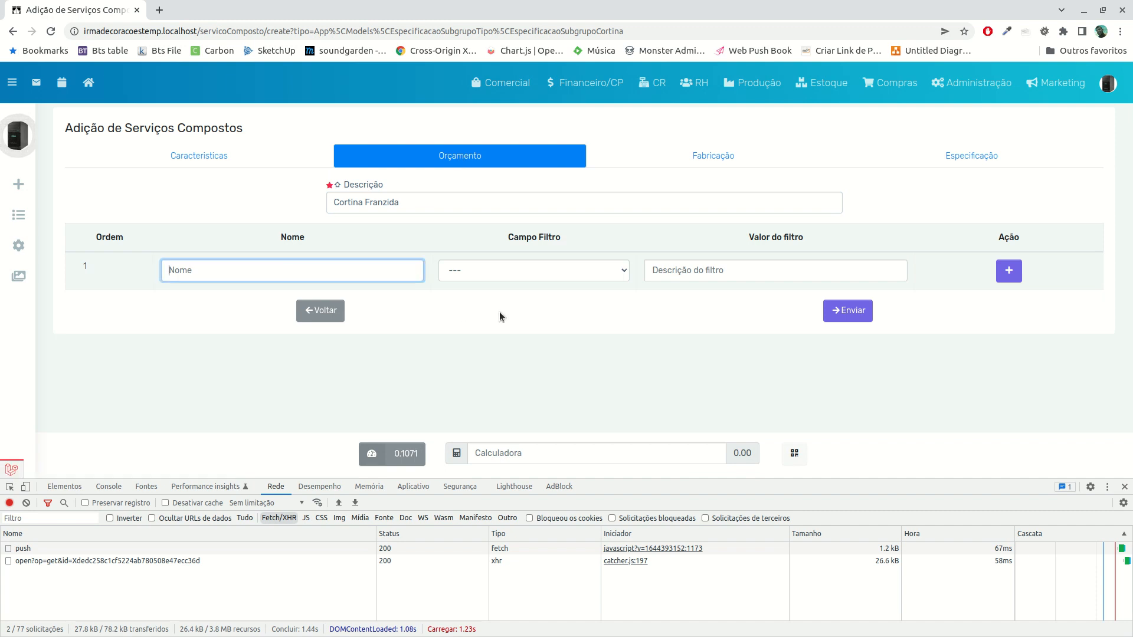
type("Tecido")
key("Tab")
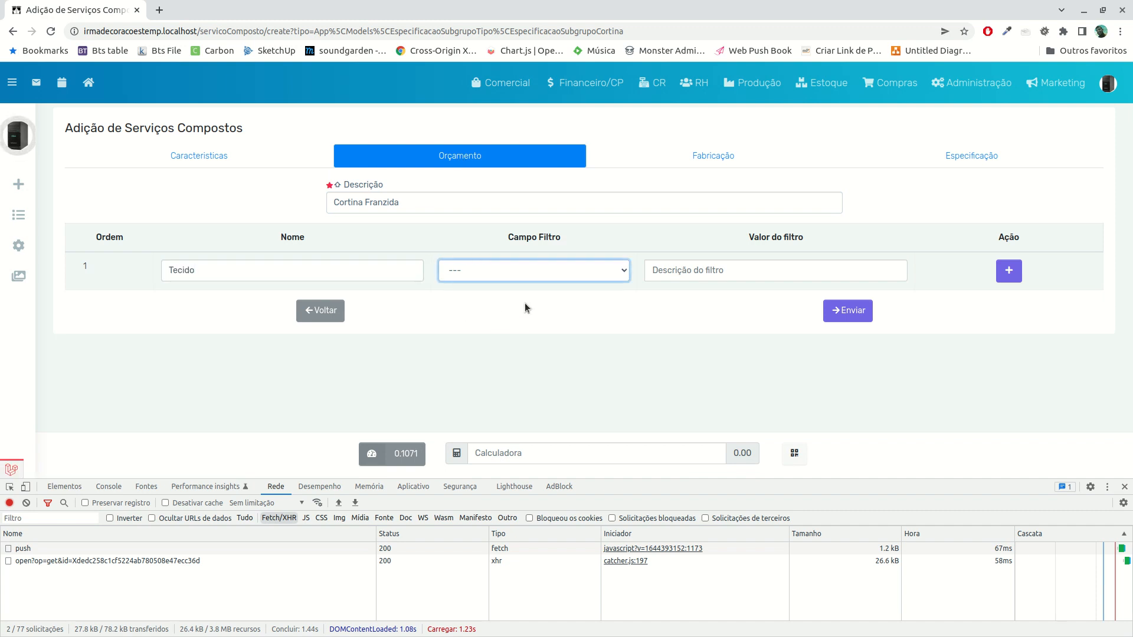
Filter the Tecido line by Classe with Tecidos as the filter value
left_click(534, 262)
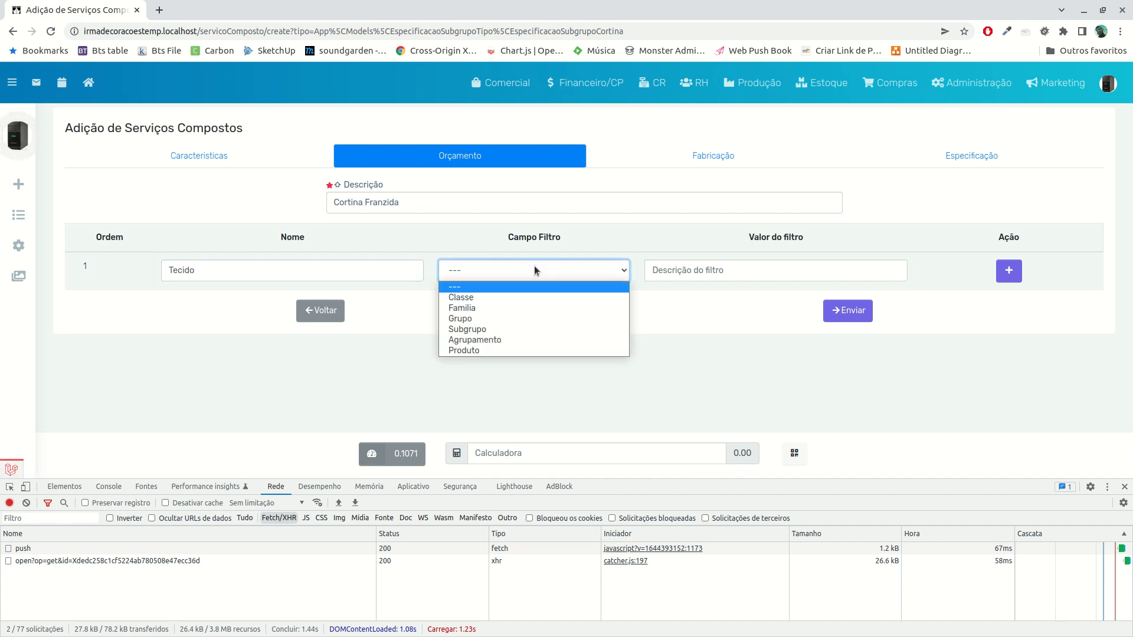
left_click(526, 298)
left_click(655, 274)
key("Down")
key("Down")
key("Down")
key("Down")
key("Return")
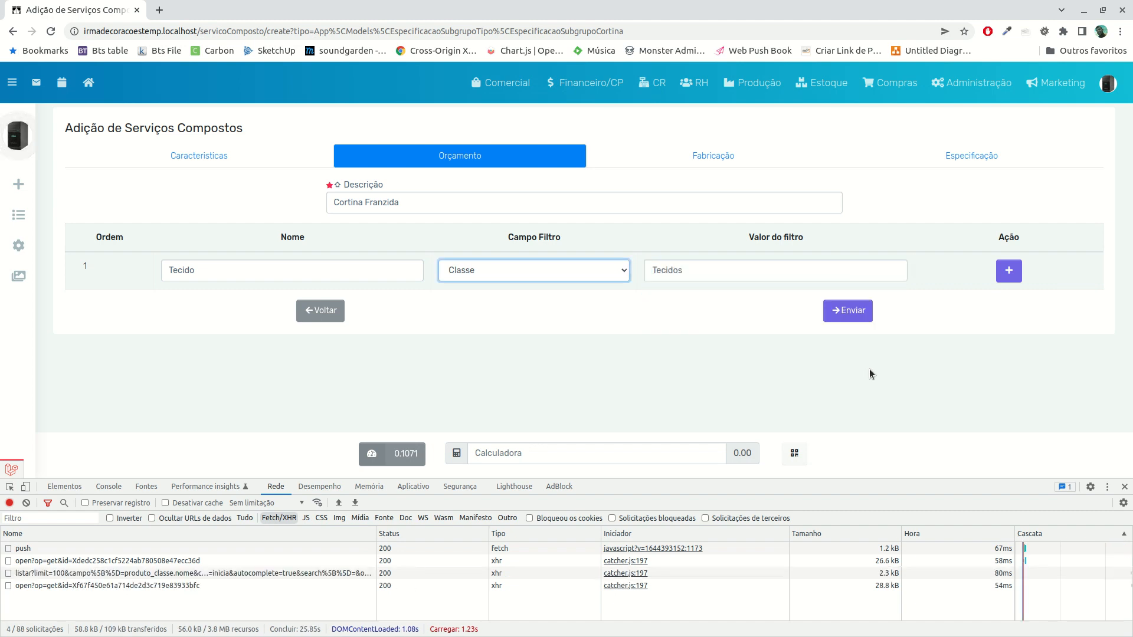
Change the Tecido line's filter field to Familia and set its filter value to Tecidos de Confecção
left_click(571, 279)
left_click(552, 305)
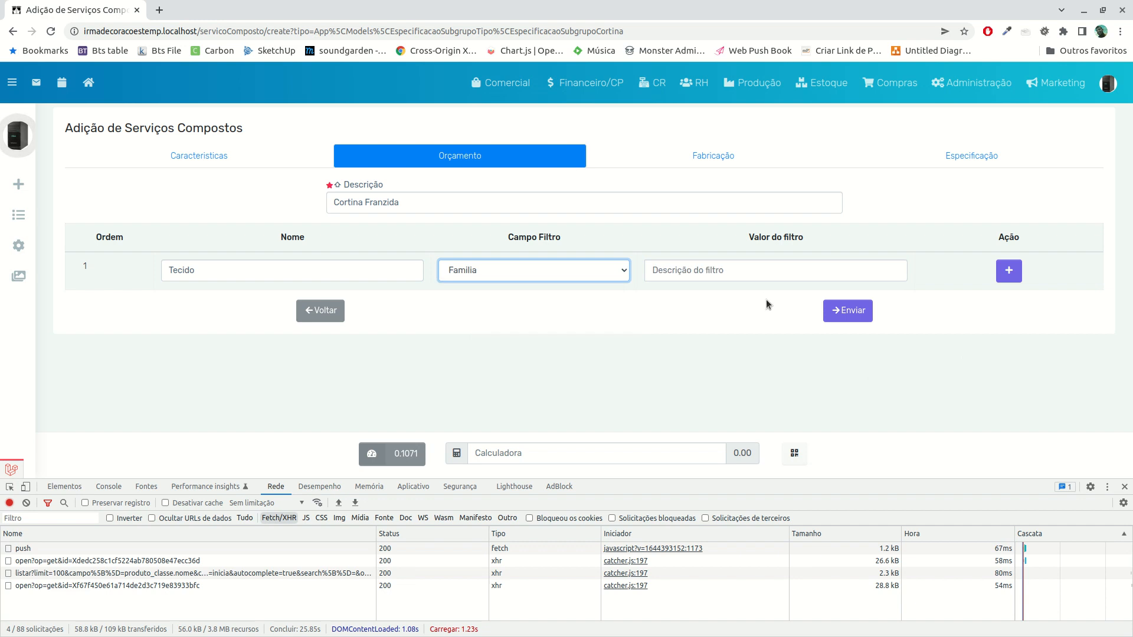
left_click(759, 274)
key("Down")
key("Down")
key("Down")
key("Down")
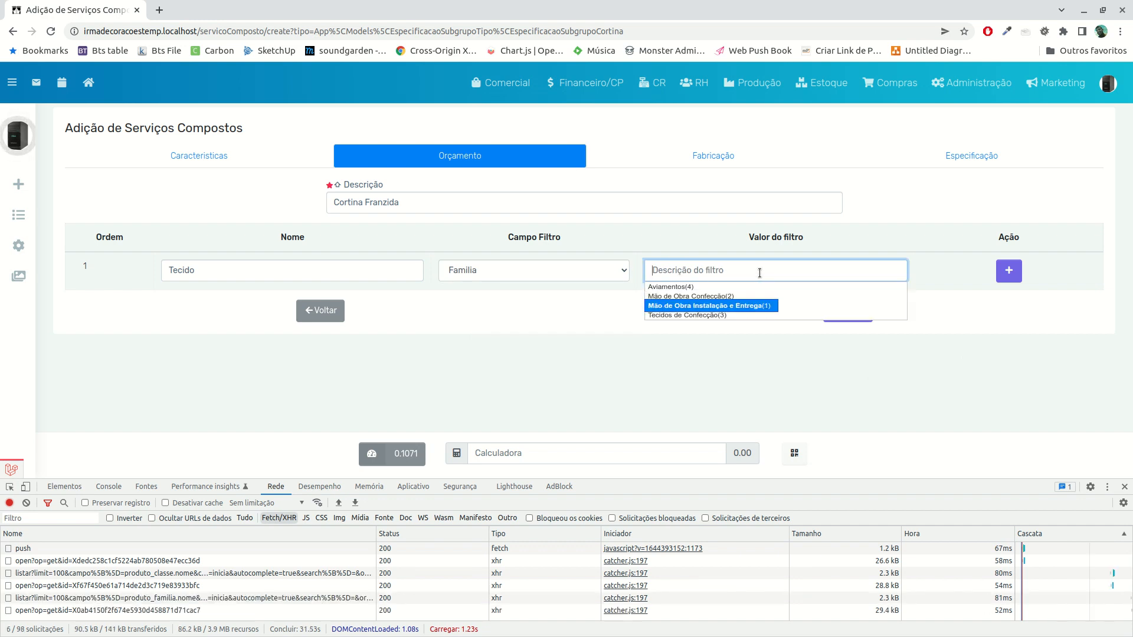
key("Tab")
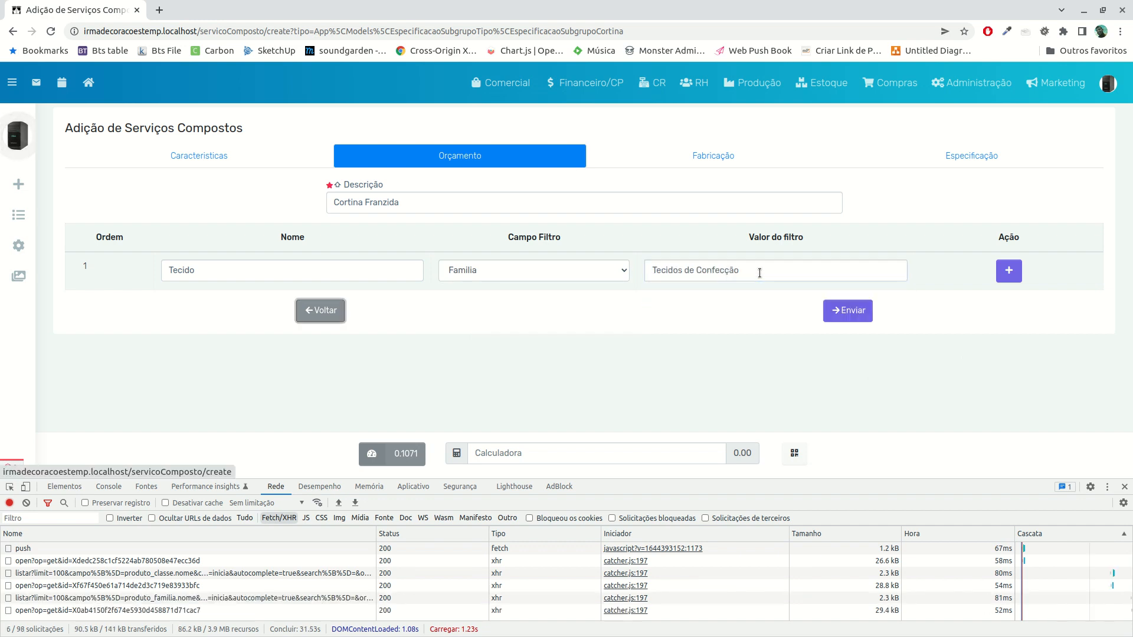
Add a second Orçamento line named Acessorios, leaving its filter field unset
left_click(1009, 270)
left_click(264, 318)
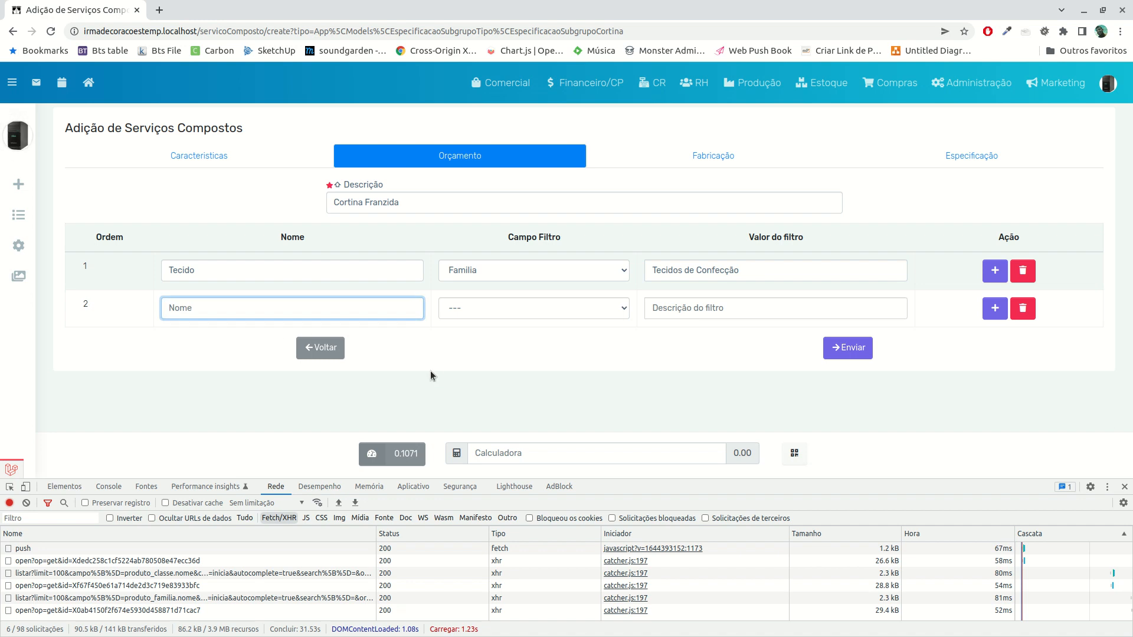
type("Acessorios")
key("Tab")
key("Down")
key("Down")
key("Up")
key("Up")
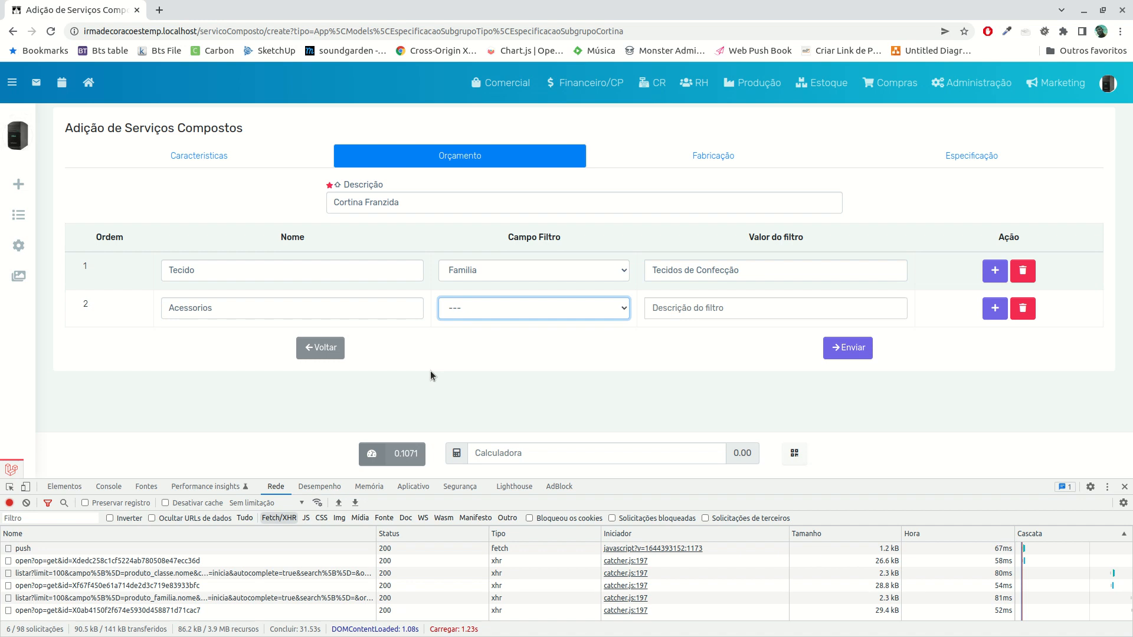
Add a third Orçamento line named Sustentação without a filter
left_click(991, 309)
left_click(222, 346)
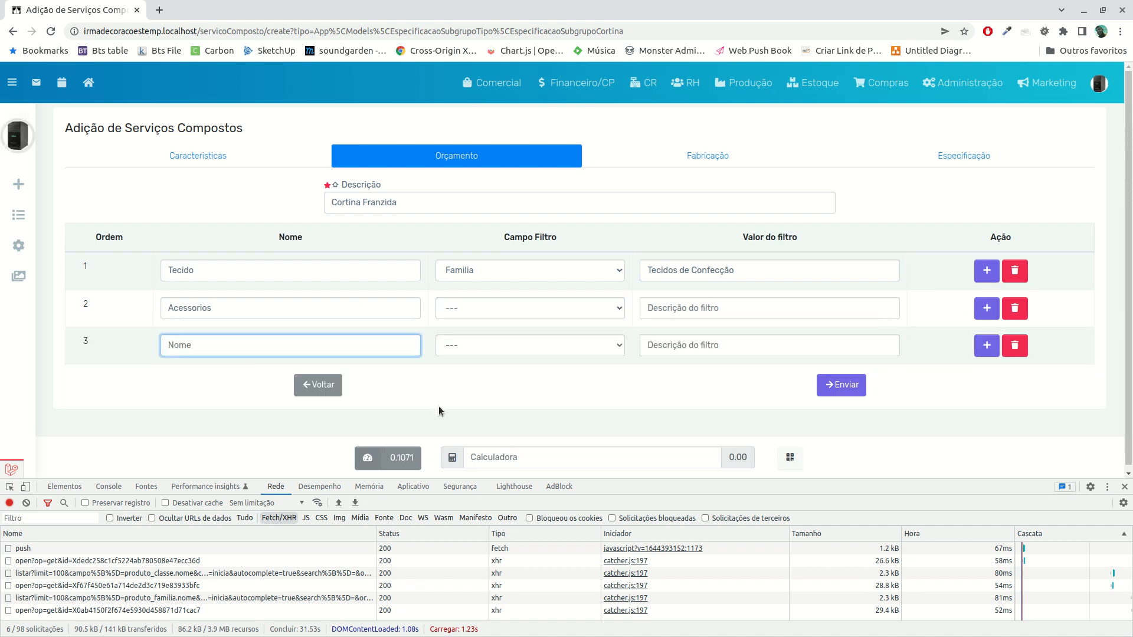
type("Sustentação")
key("Tab")
Add a fourth Orçamento line named Mão de Obra
left_click(987, 346)
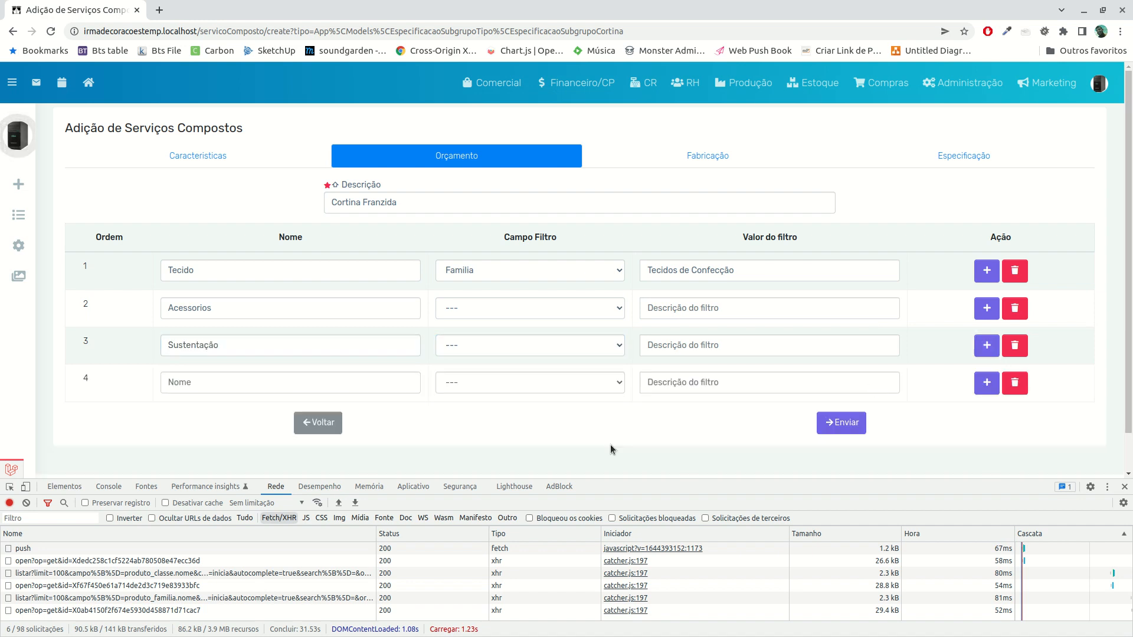
left_click(200, 389)
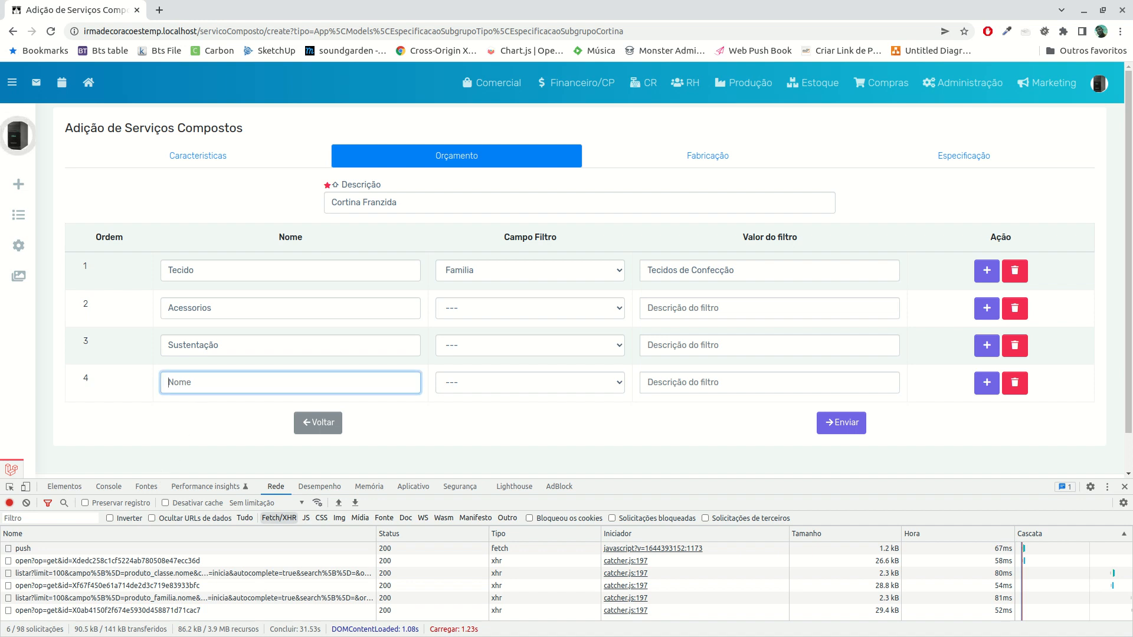
type("Mão de")
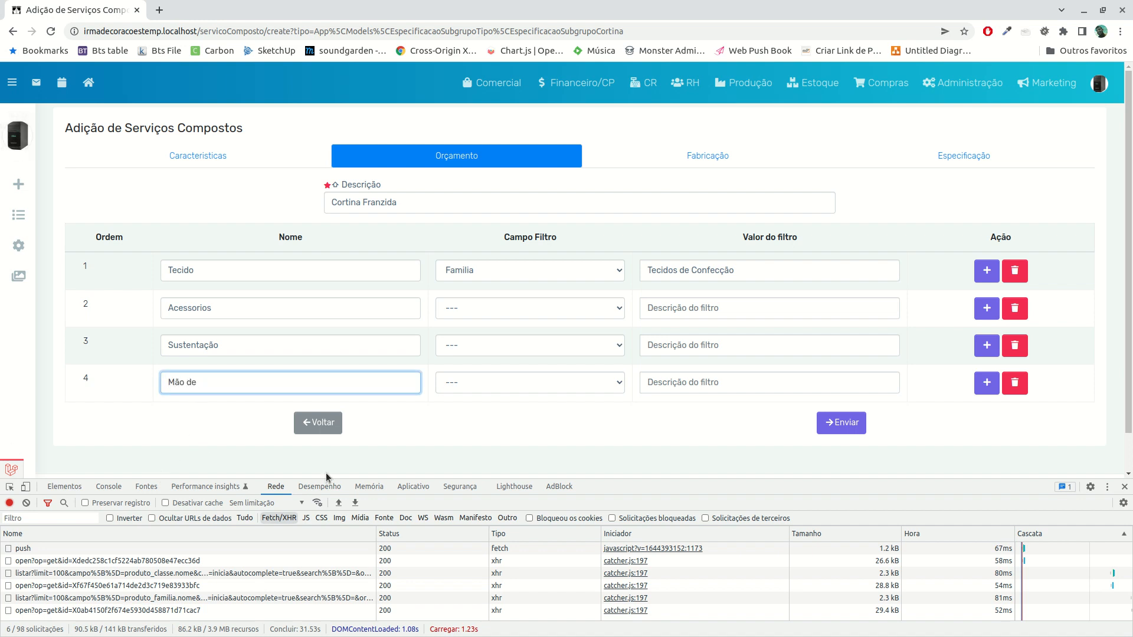
type(" Obra")
key("Tab")
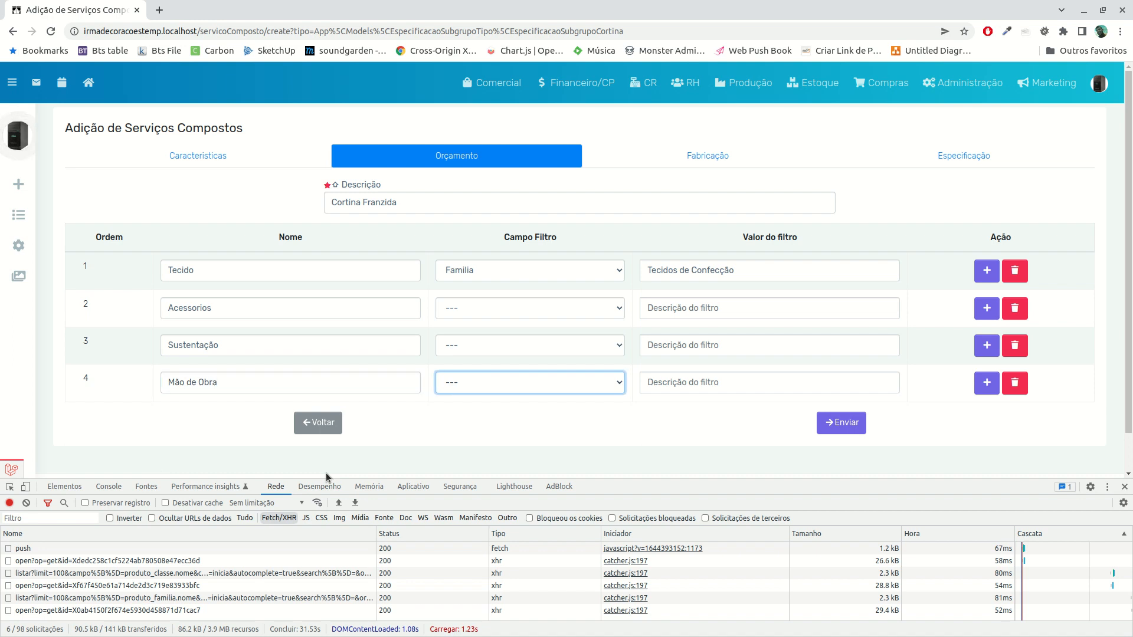
Filter the Mão de Obra line by Classe with Mão de Obra as the filter value
left_click(588, 382)
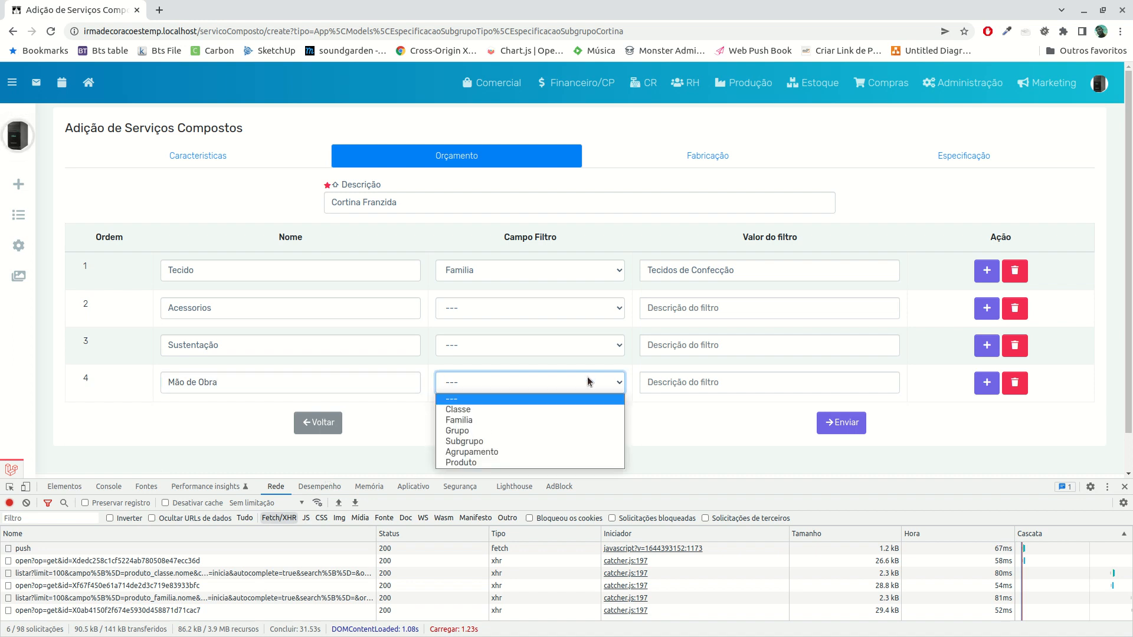
left_click(570, 409)
left_click(684, 381)
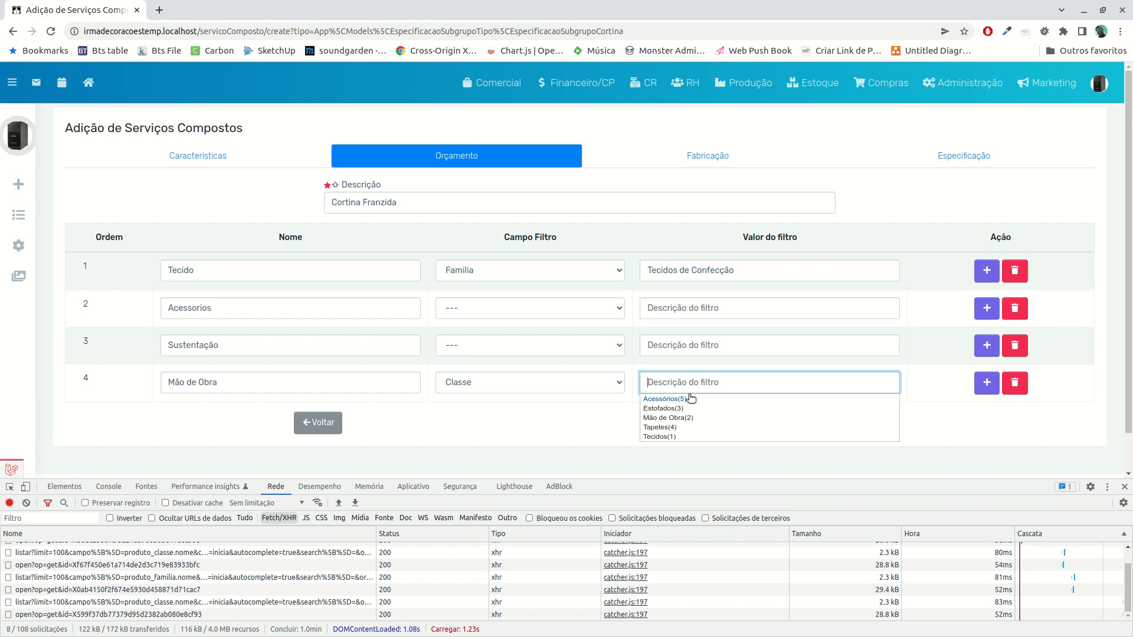
left_click(667, 417)
Change the Mão de Obra line's filter field to Familia and set its filter value to Mão de Obra Confecção
left_click(578, 382)
left_click(537, 421)
left_click(708, 382)
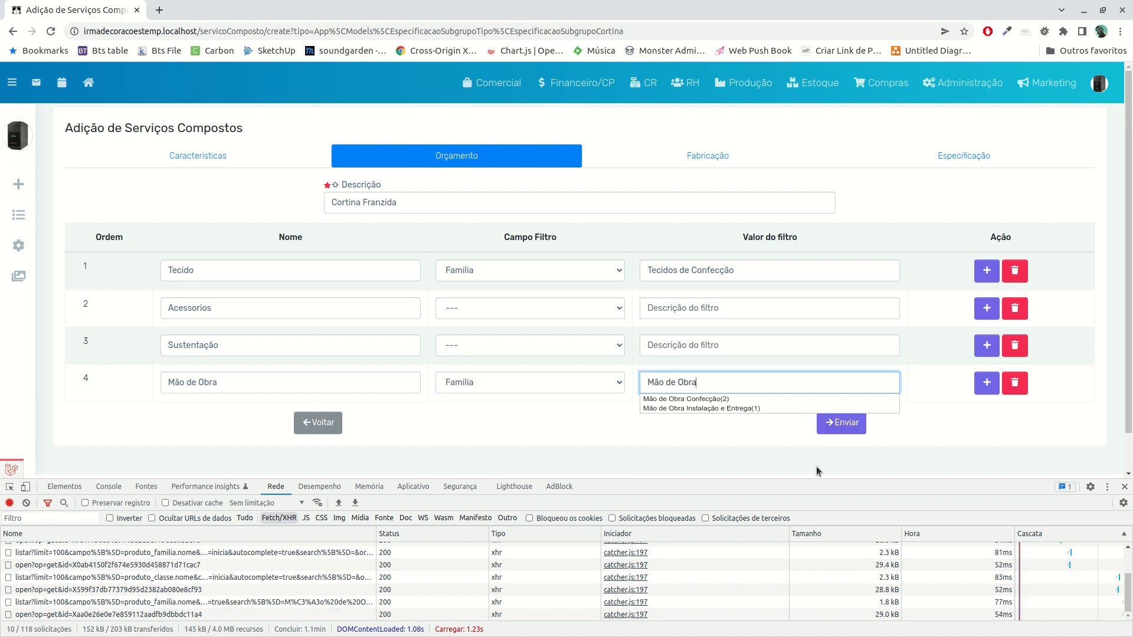
key("Down")
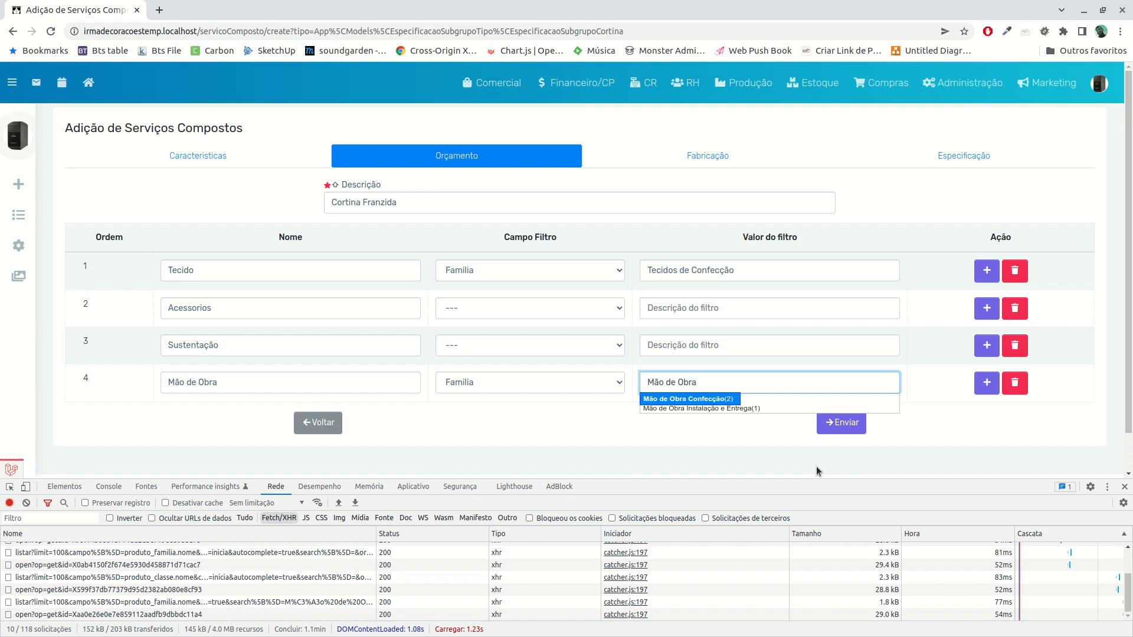
key("Return")
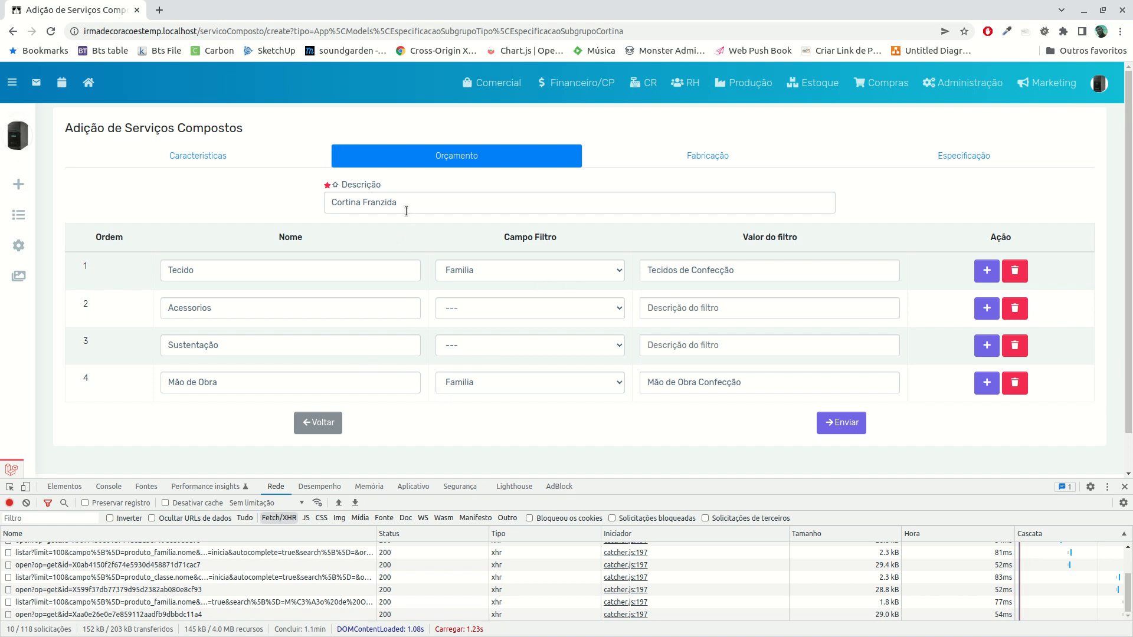
Show the curtain service's Fabricação section and open a blank form for adding an Atividade de Fabricação in a separate browser page
left_click(704, 164)
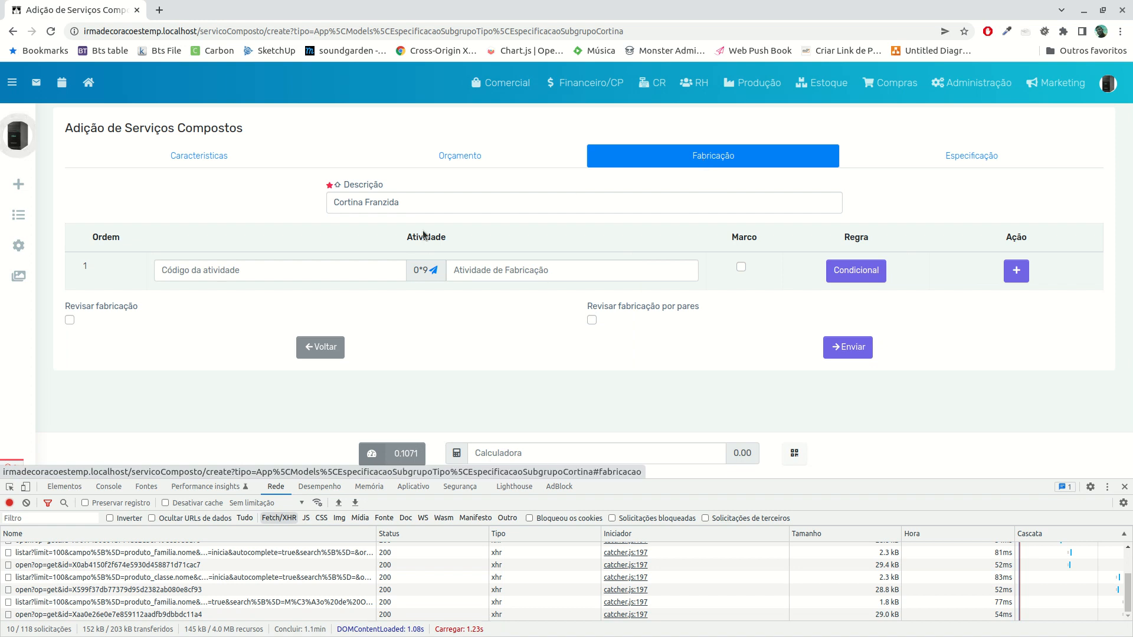
left_click(326, 273)
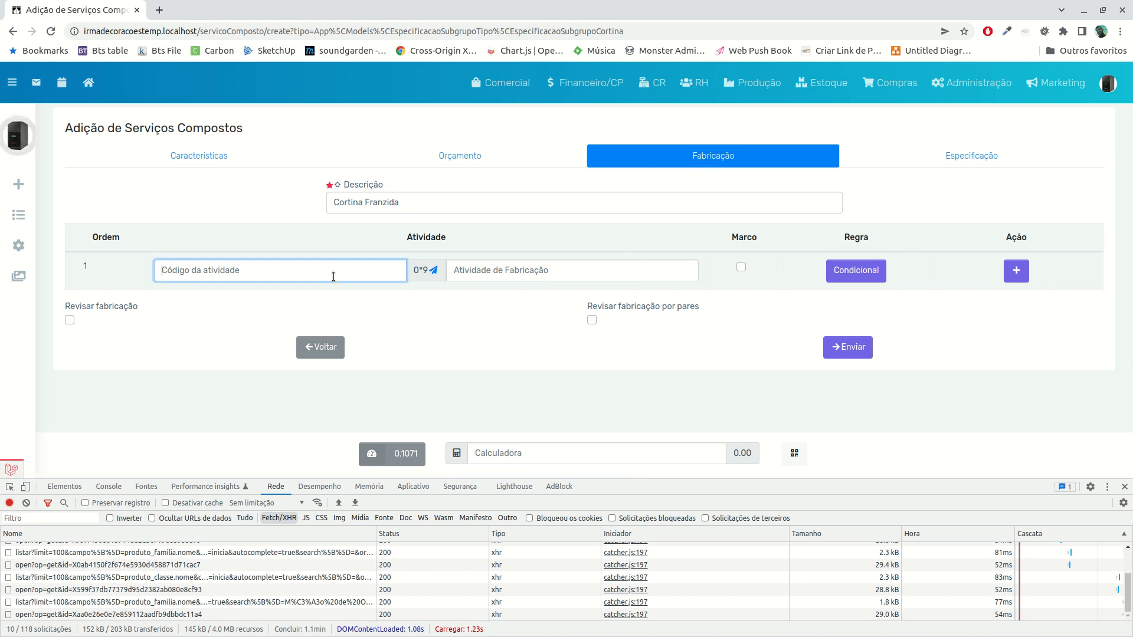
left_click(774, 88)
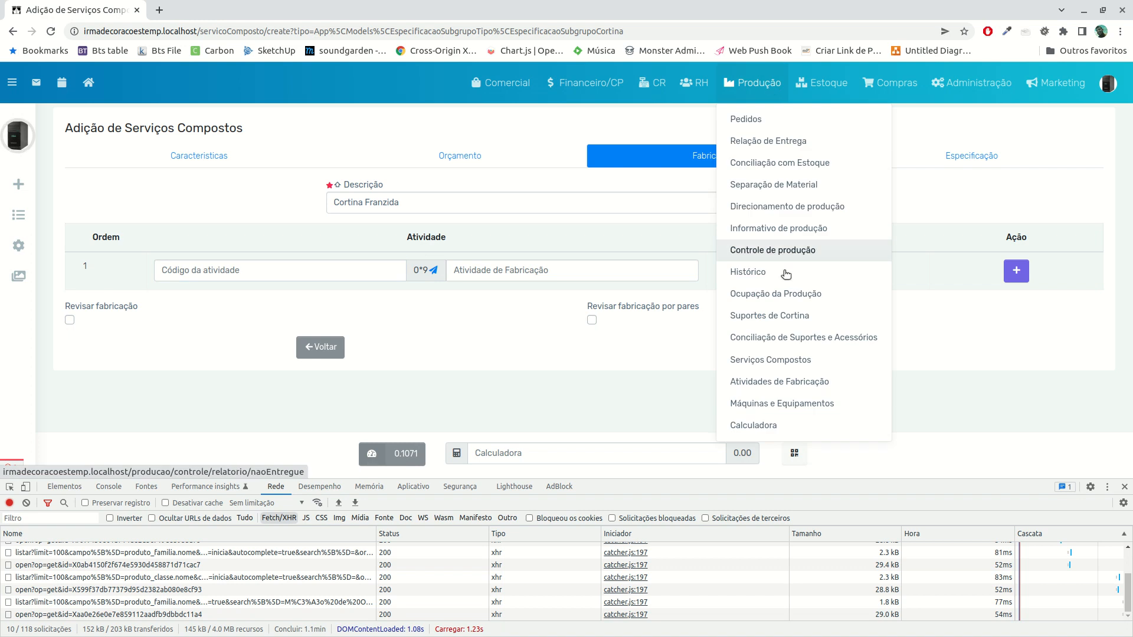
middle_click(738, 382)
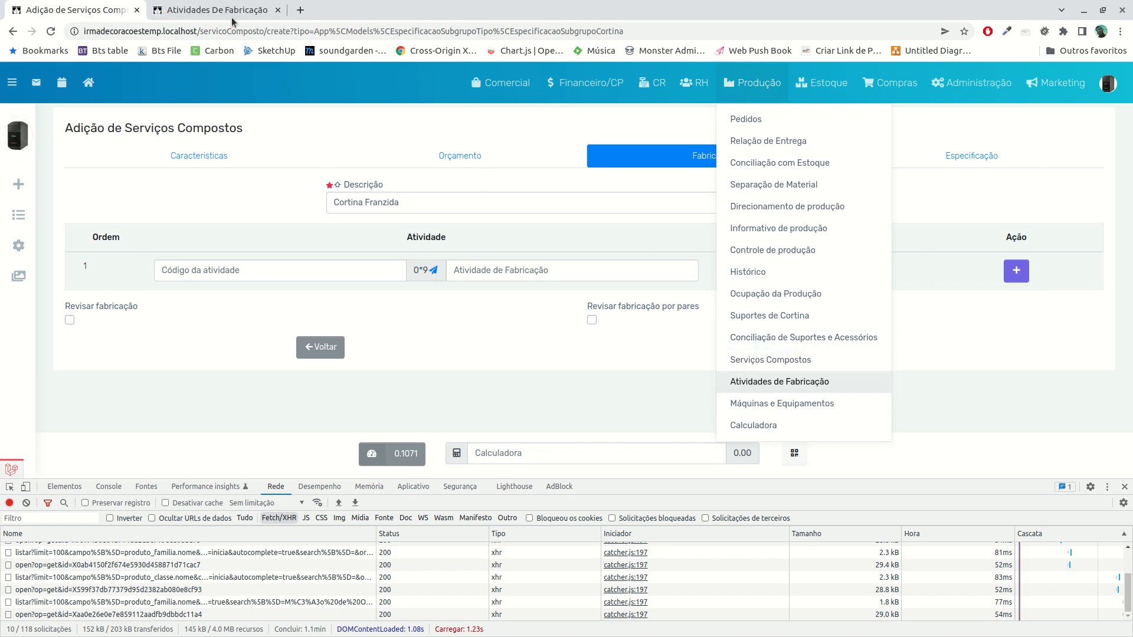
left_click(231, 16)
left_click(406, 192)
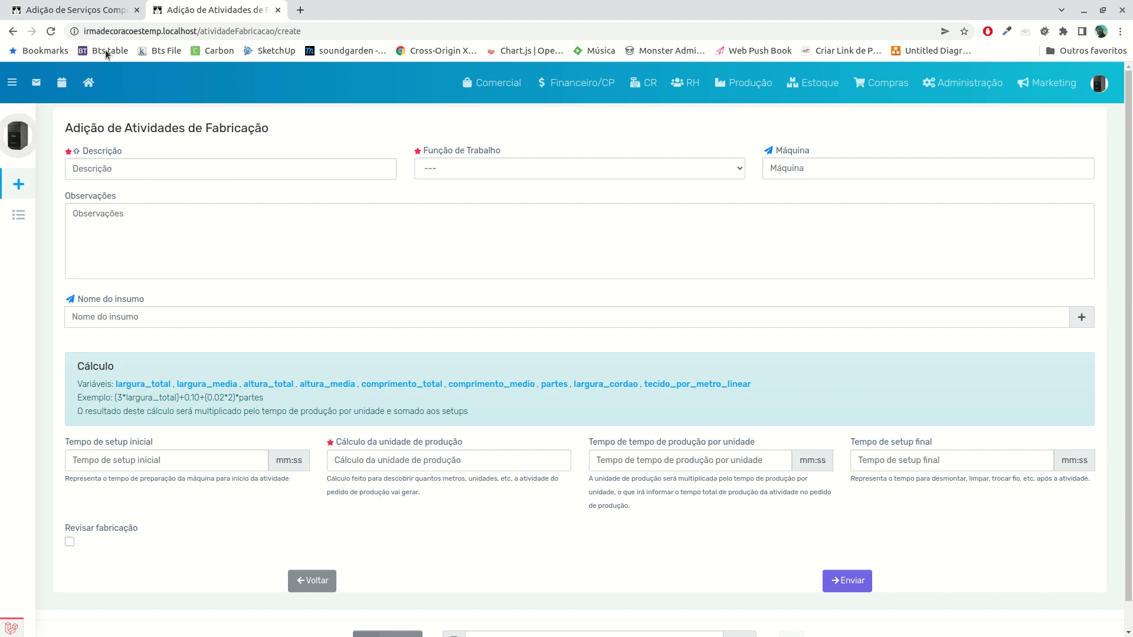
left_click(98, 11)
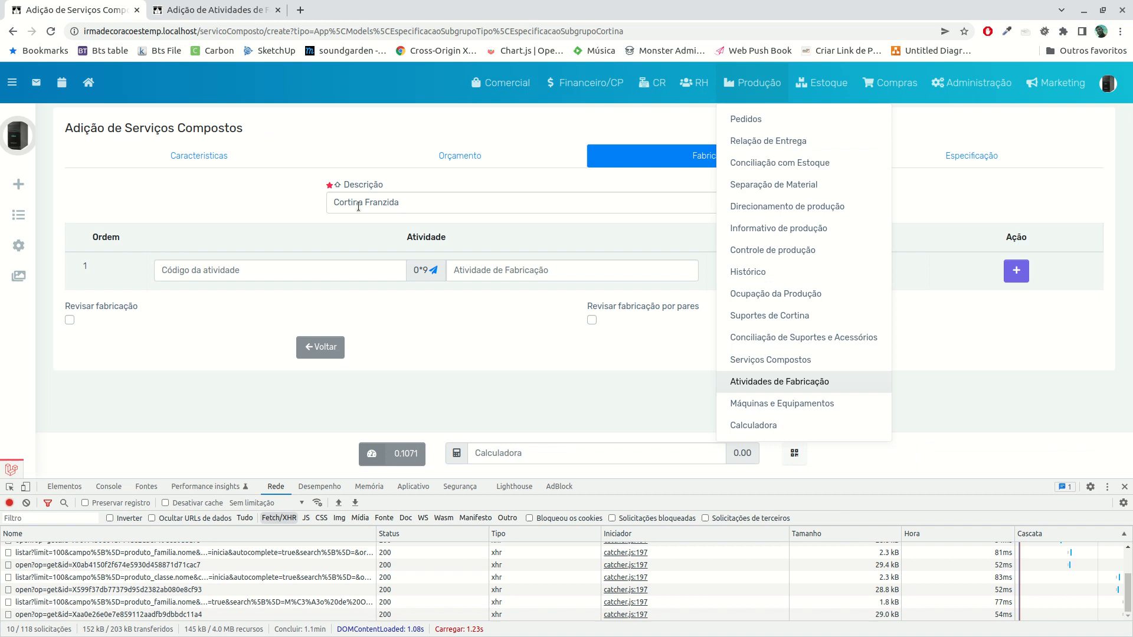
left_click(215, 13)
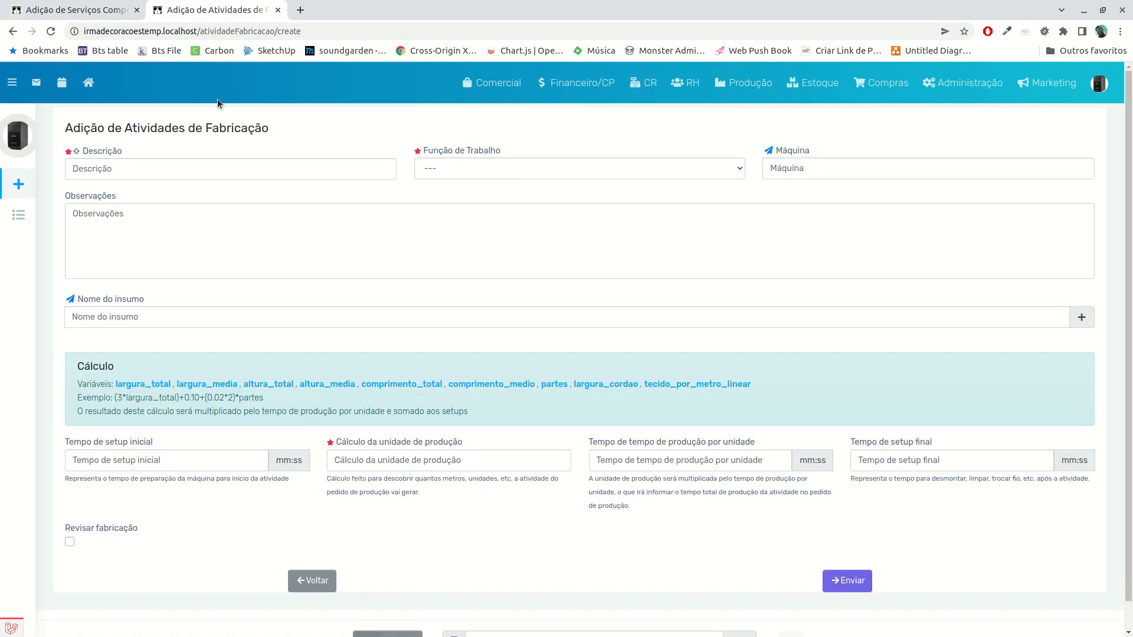
Enter Separar Tecido as the description of the new manufacturing activity
left_click(164, 172)
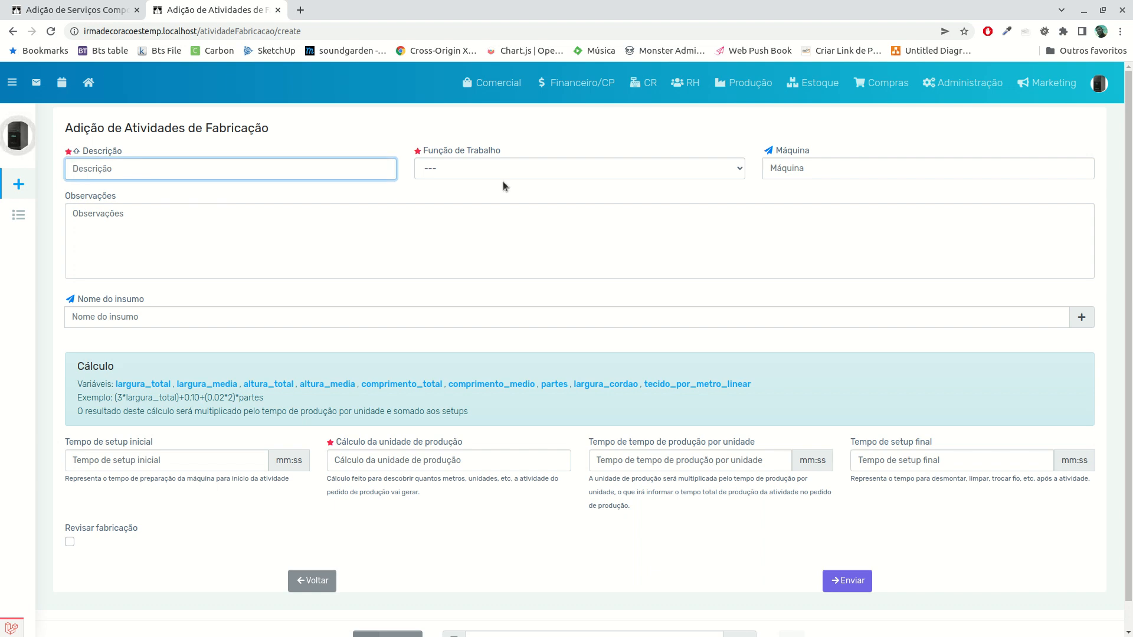
type("Costura")
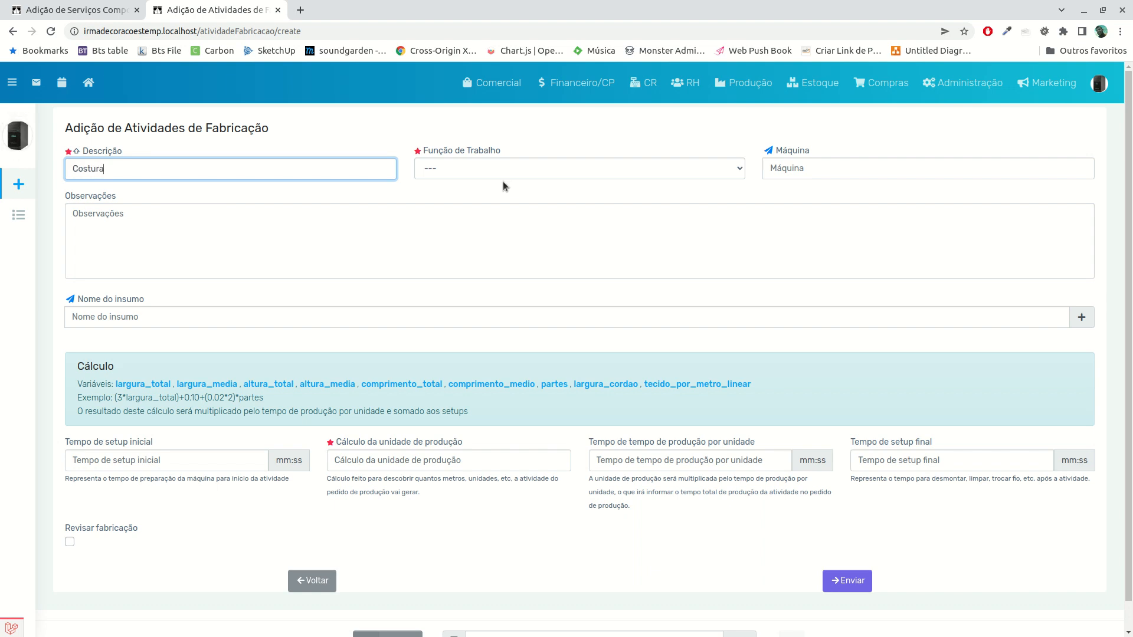
key("ctrl+a")
type("Separar Tecido")
key("Tab")
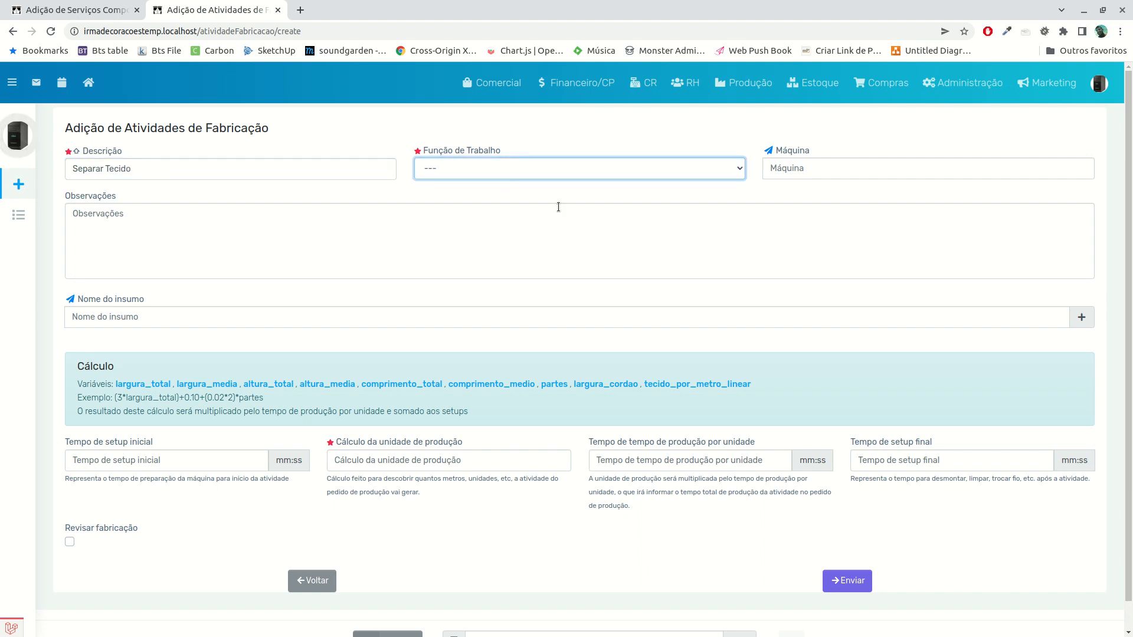
Set the activity's Função de Trabalho to Auxiliar de Produção nivel 1
left_click(504, 175)
left_click(505, 201)
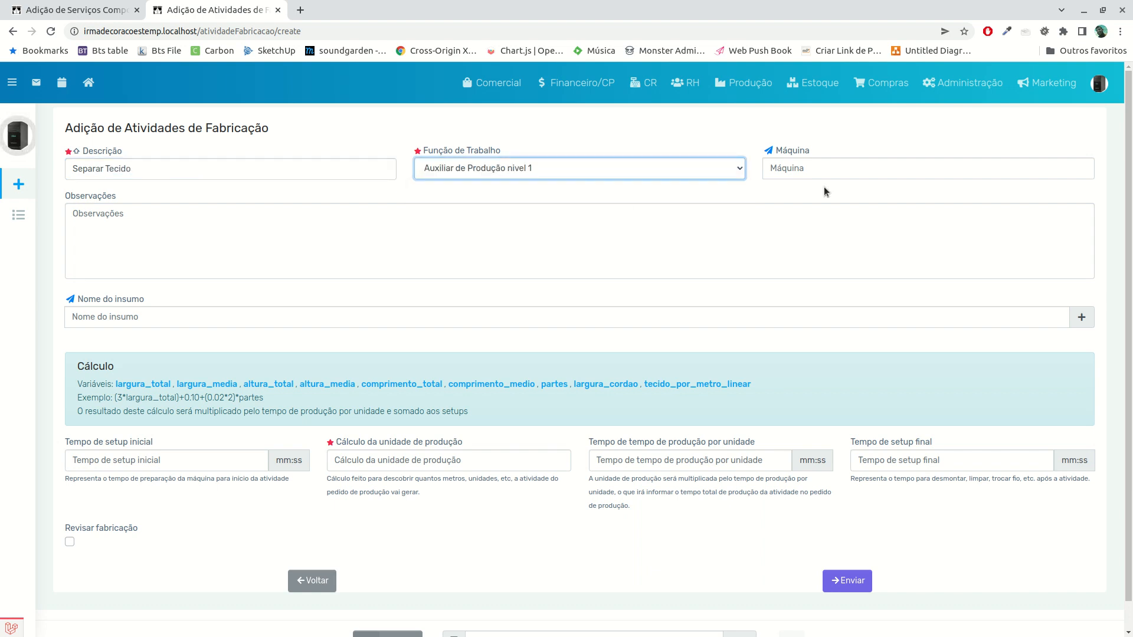
left_click(824, 171)
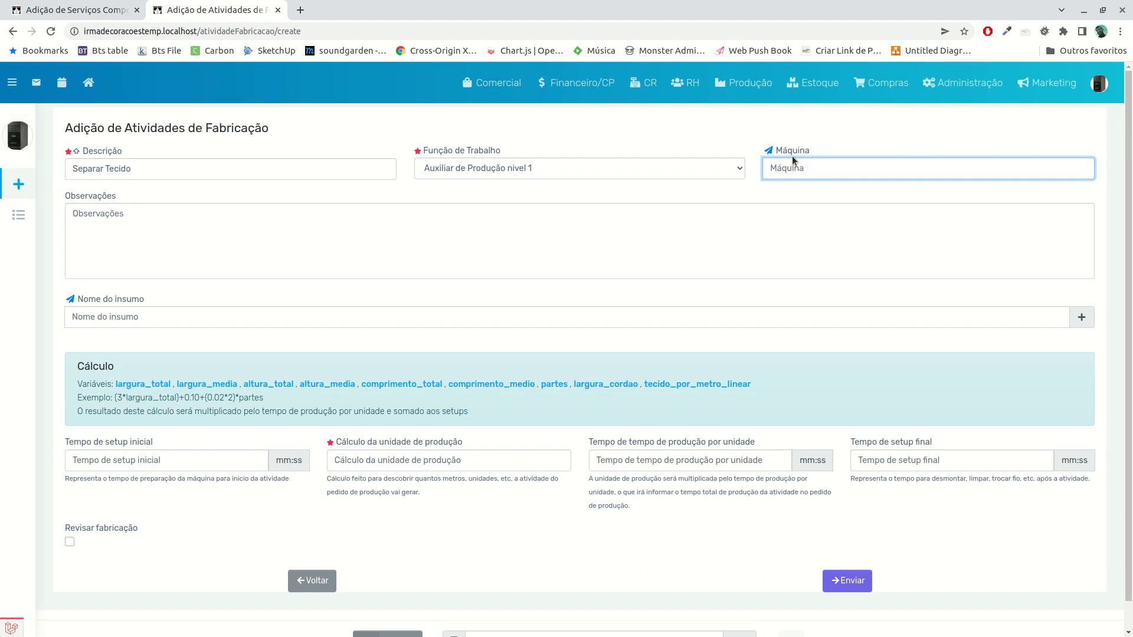
left_click(771, 86)
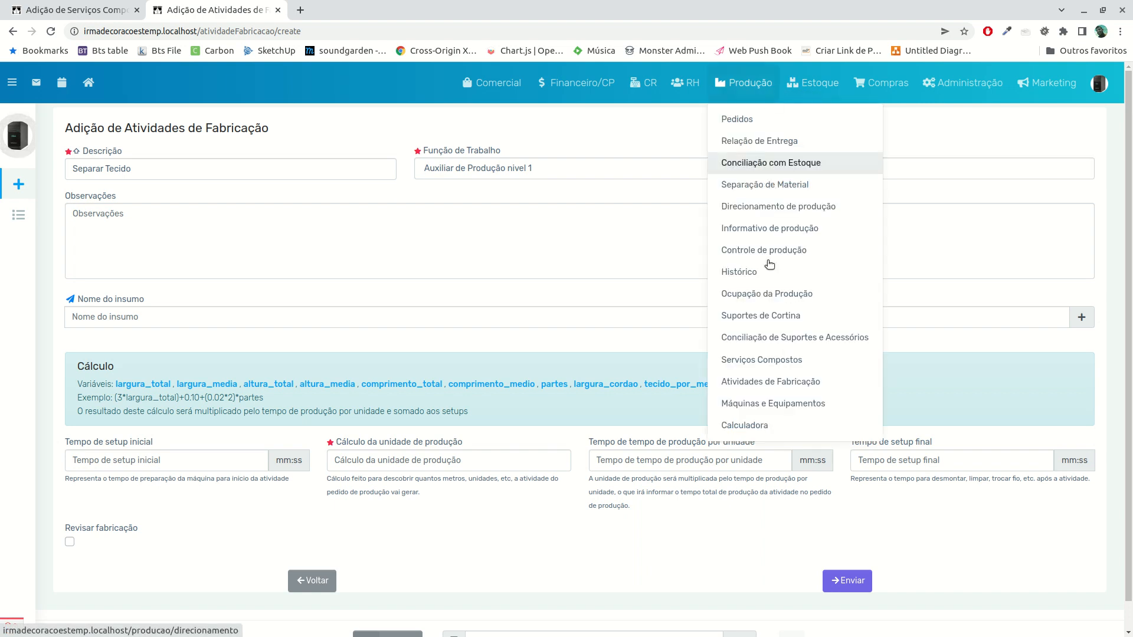
Write "Separar tecidos para conffecção" in the activity's Observações
left_click(669, 260)
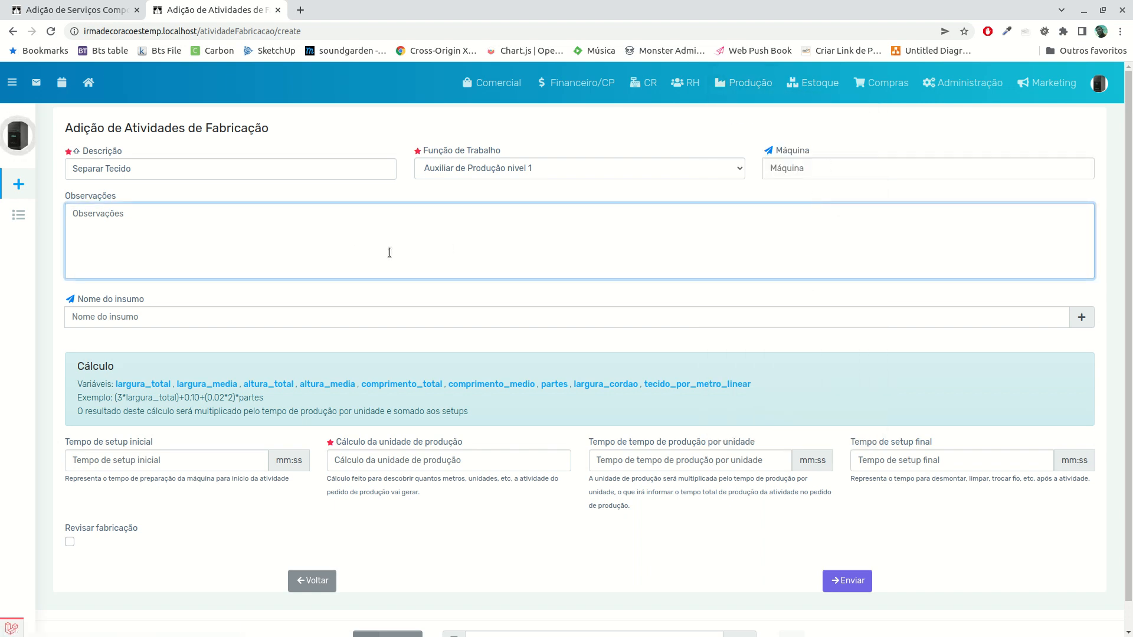
type("Speara")
key("BackSpace")
key("BackSpace")
key("BackSpace")
key("BackSpace")
type("Mont")
key("BackSpace")
key("BackSpace")
key("BackSpace")
key("BackSpace")
type("Separar tecidos para conffecção")
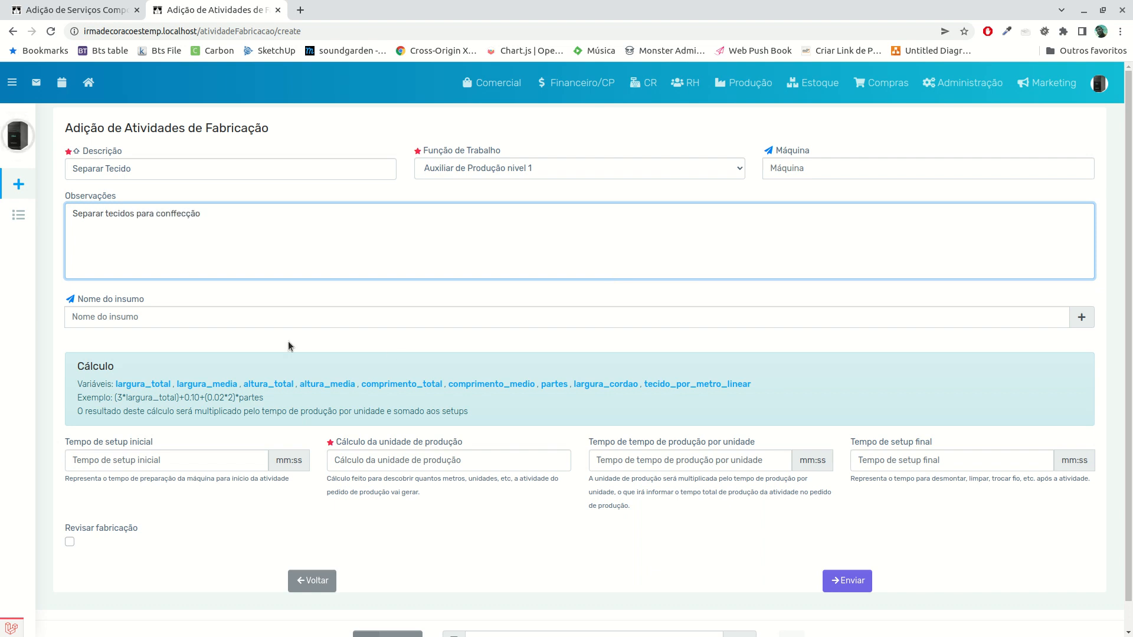
Choose Cola de Sapateiro 2,7kg as the activity's input material (Nome do insumo)
left_click(359, 326)
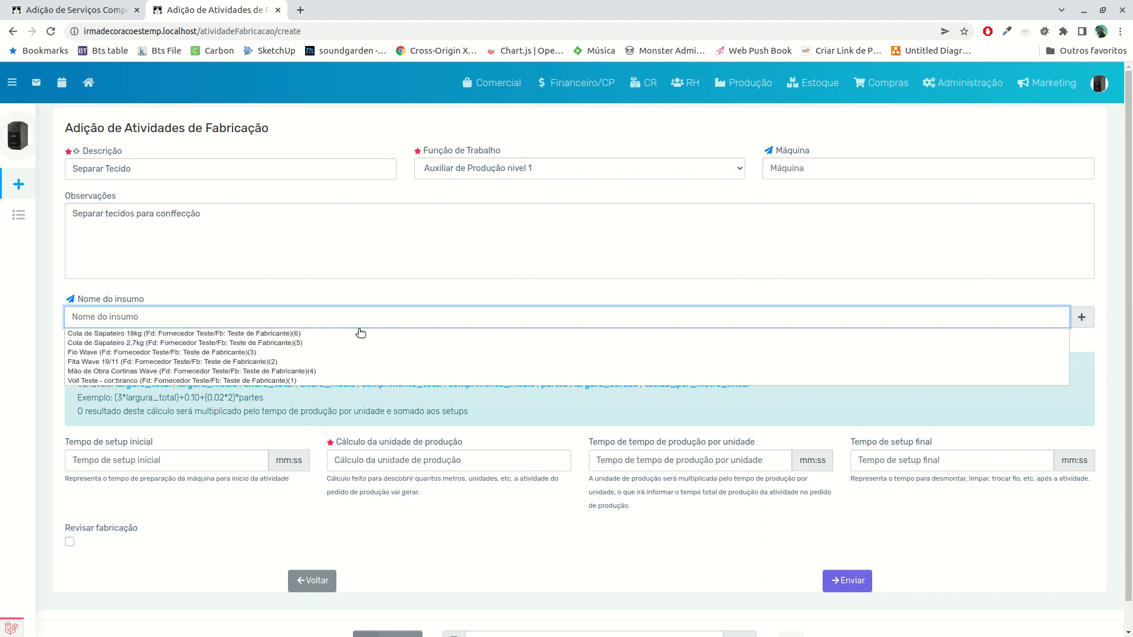
key("Down")
key("Down")
key("Down")
key("Up")
key("Up")
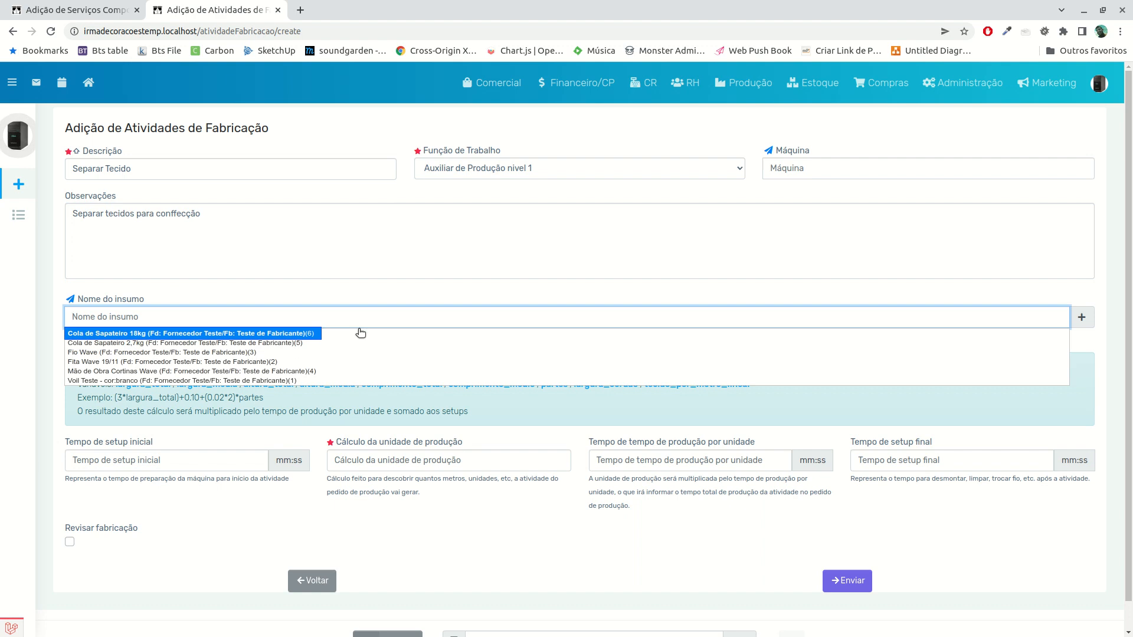
left_click(528, 345)
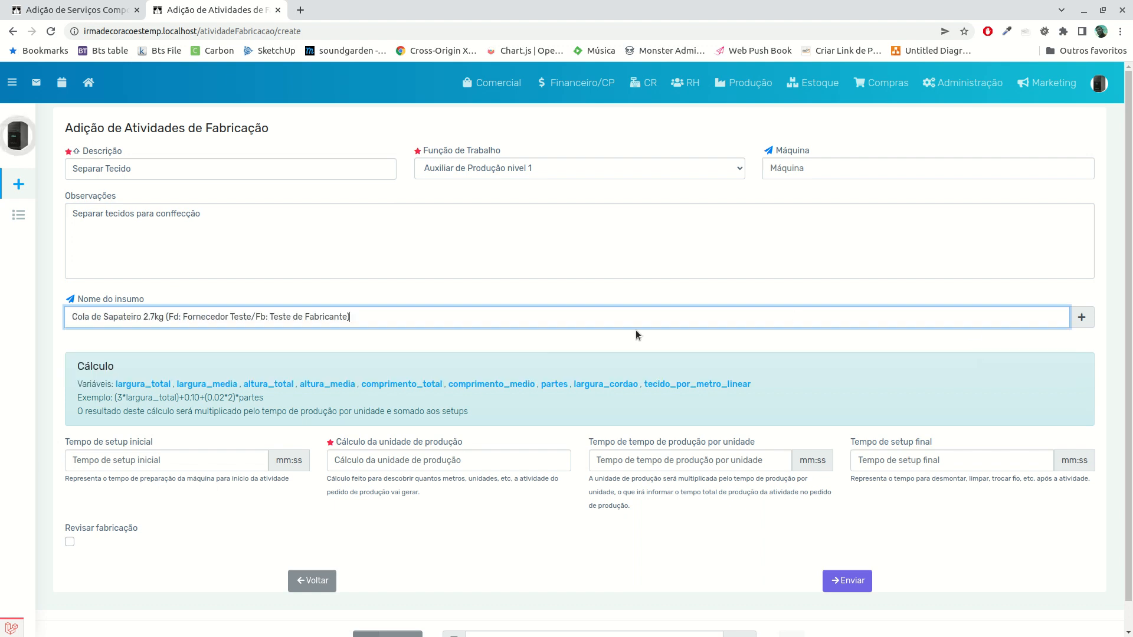
Set the activity's initial setup time (Tempo de setup inicial) to 00:10
scroll(92, 506, "down", 1)
left_click(100, 431)
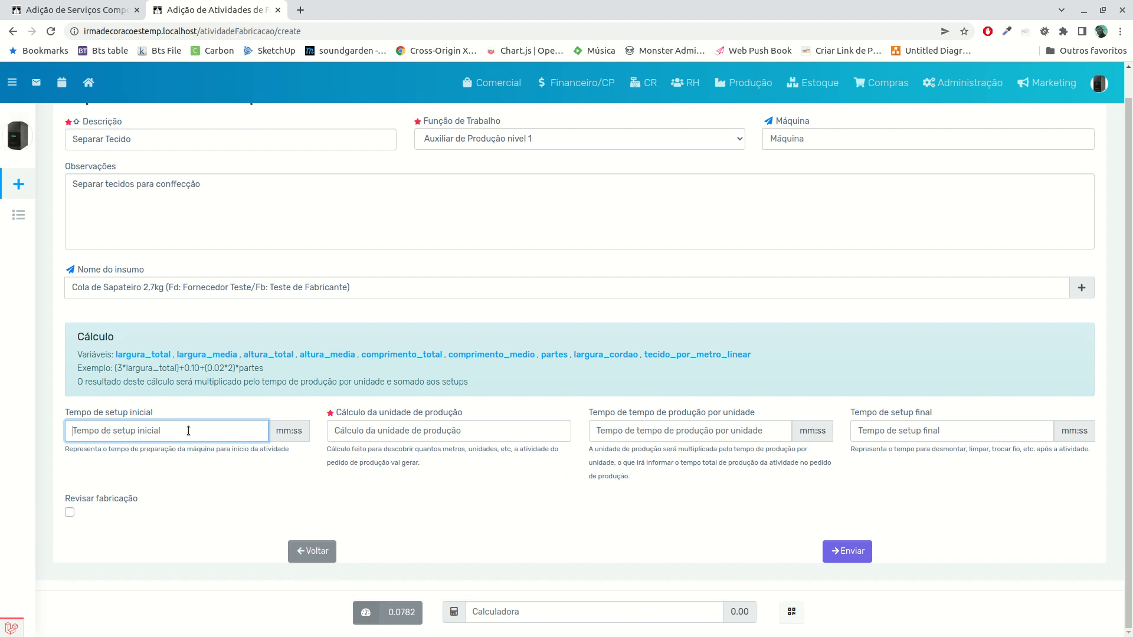
type("1")
key("BackSpace")
type("0010")
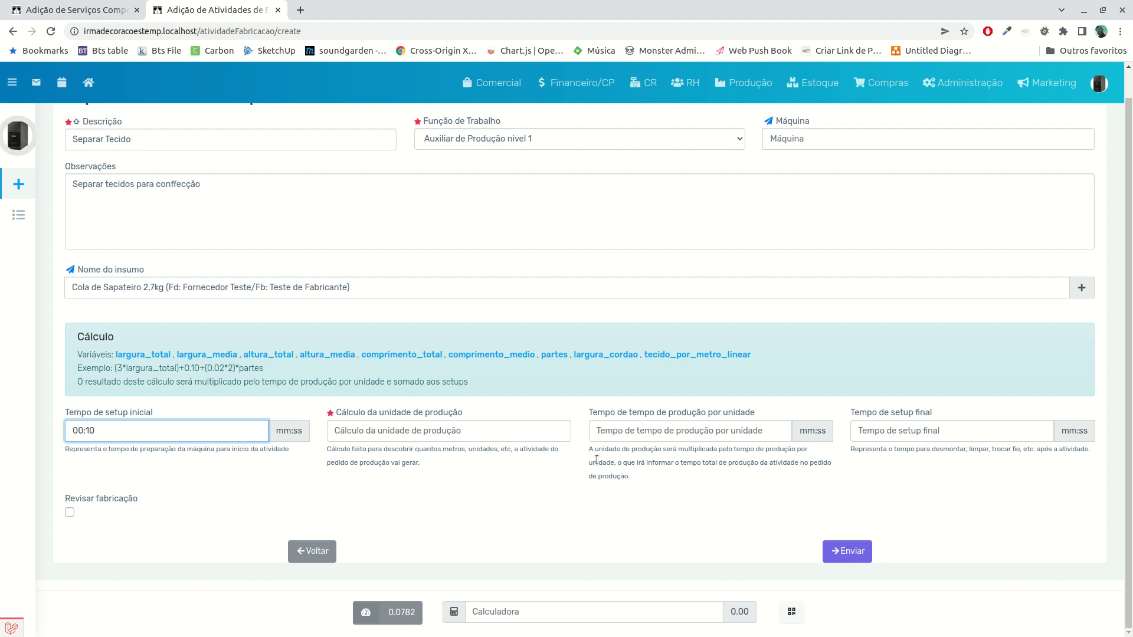
Set the activity's final setup time (Tempo de setup final) to 00:10
left_click(654, 437)
left_click(910, 430)
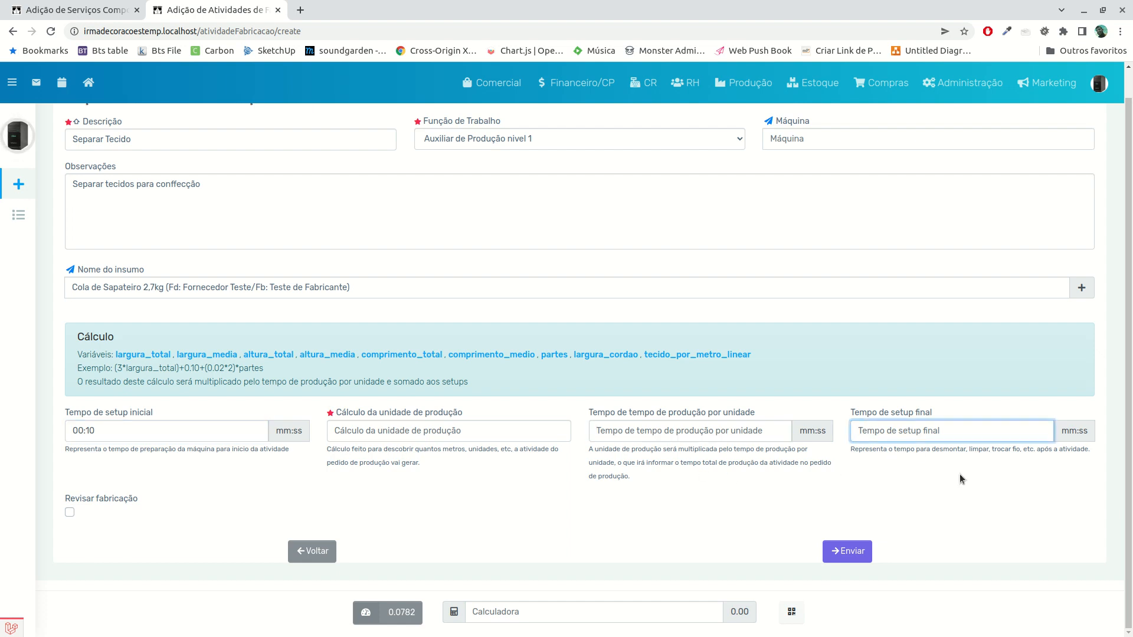
type("0010")
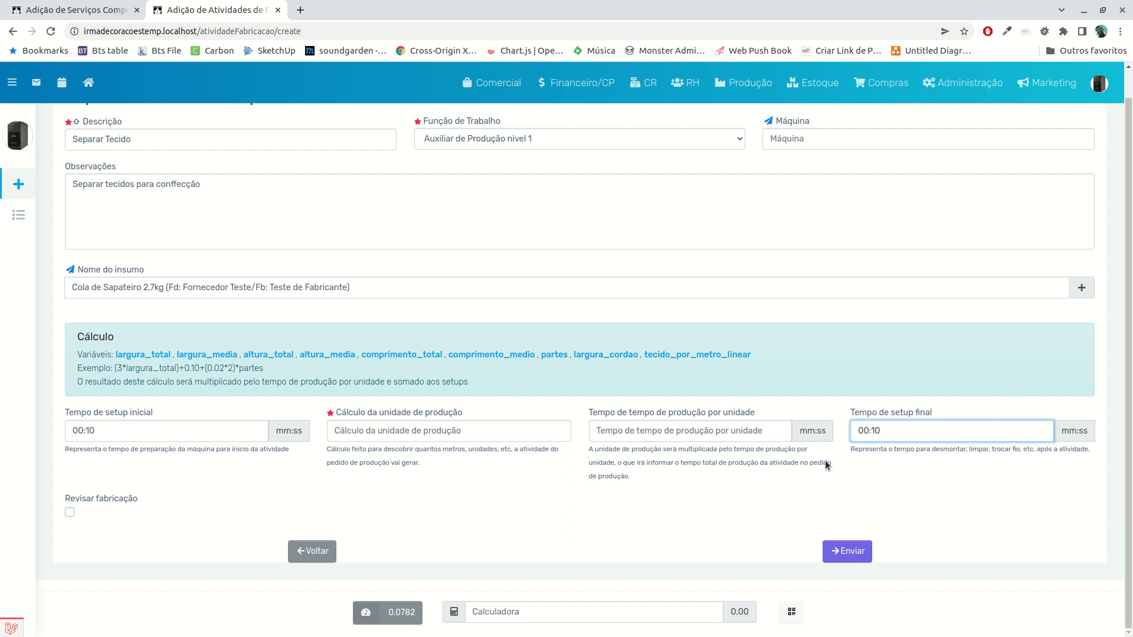
Set the activity's production time per unit (Tempo de produção por unidade) to 02:00
left_click(403, 431)
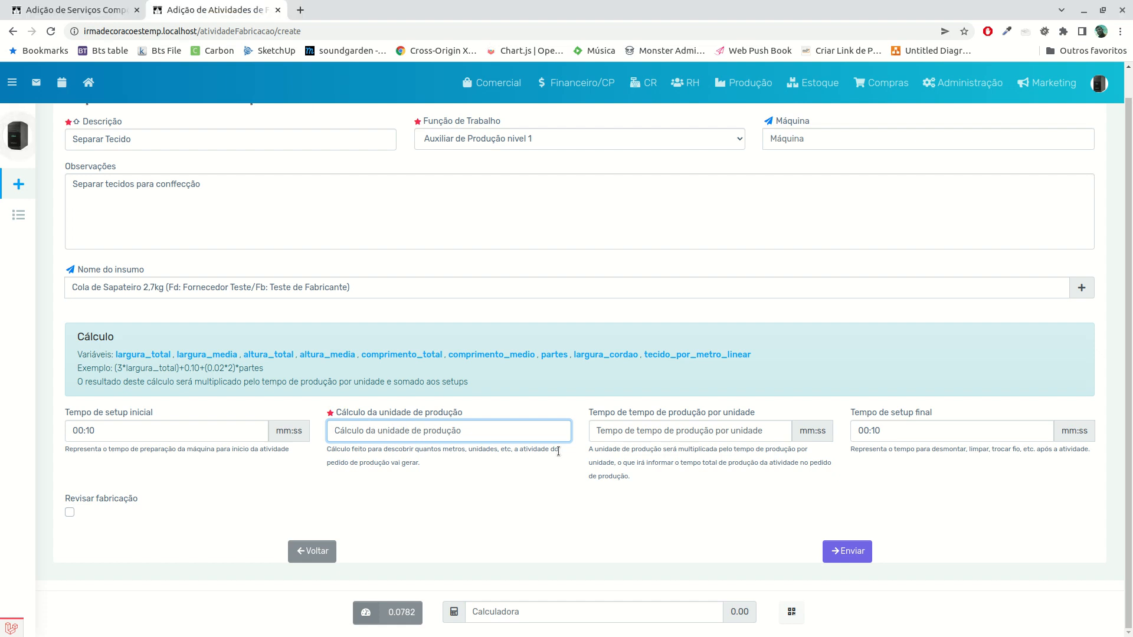
left_click(667, 434)
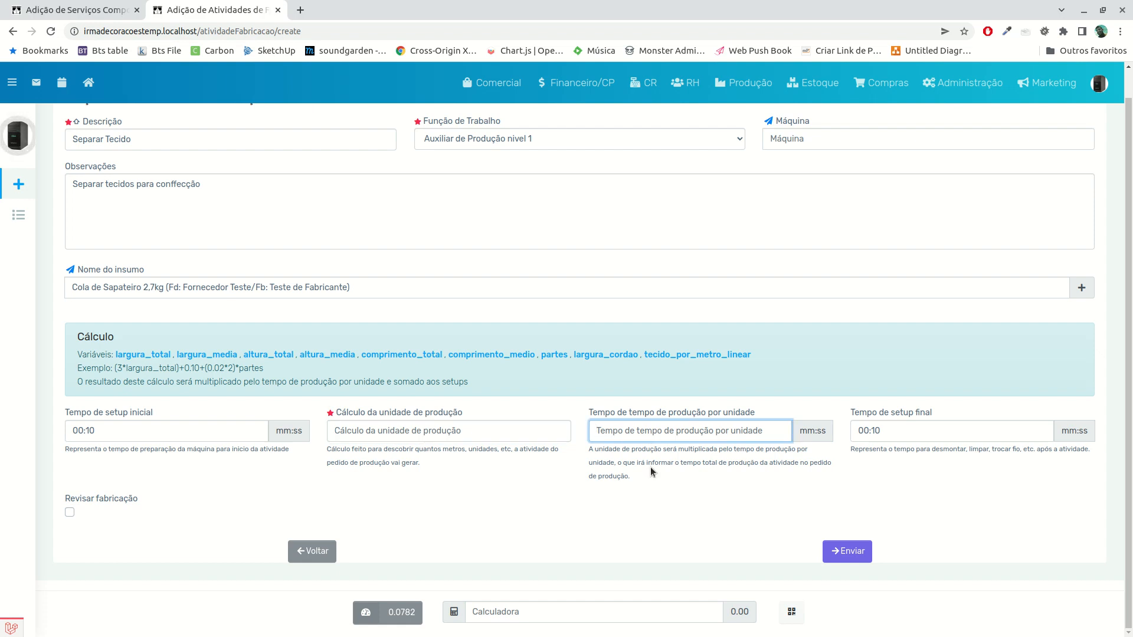
type("2")
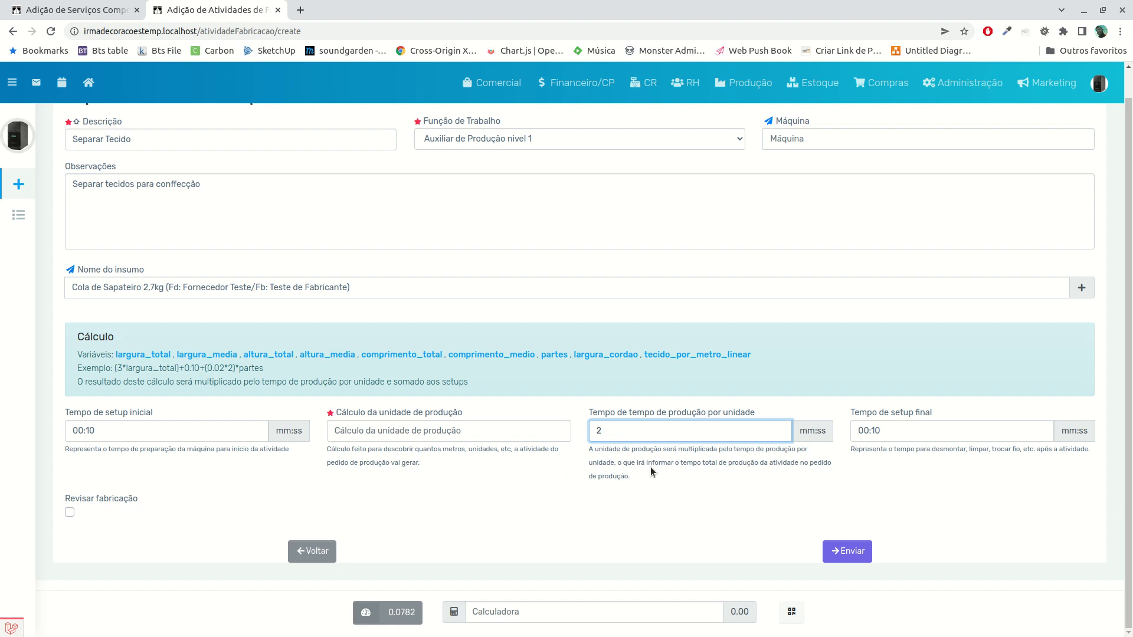
key("BackSpace")
type("02:00")
Enter 1 as the activity's production unit calculation (Cálculo da unidade de produção)
left_click(403, 431)
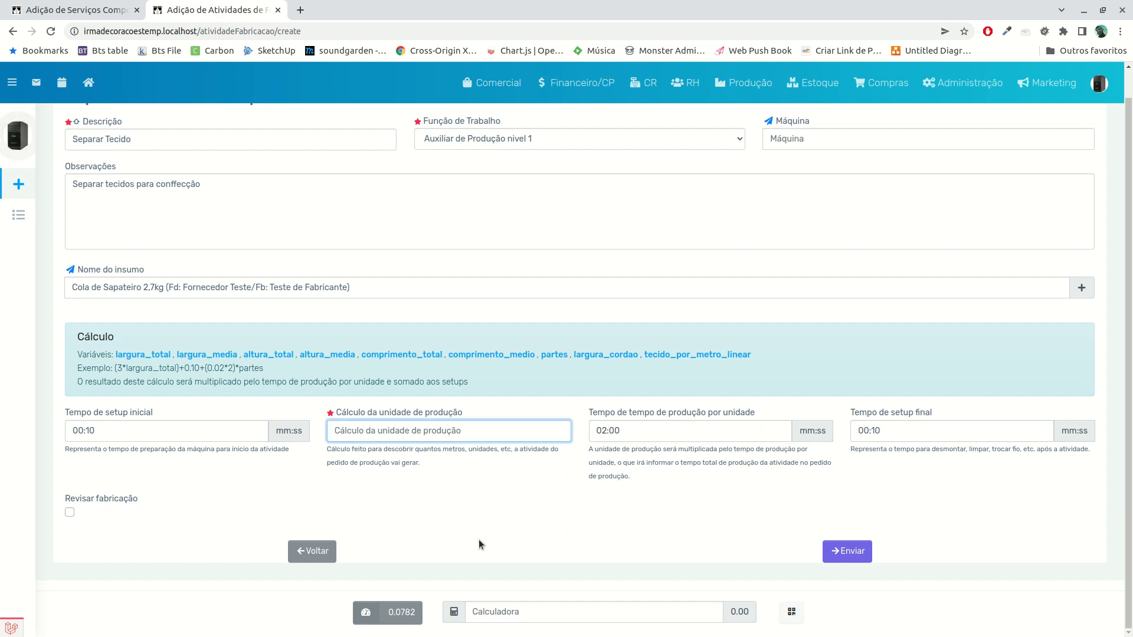
type("1")
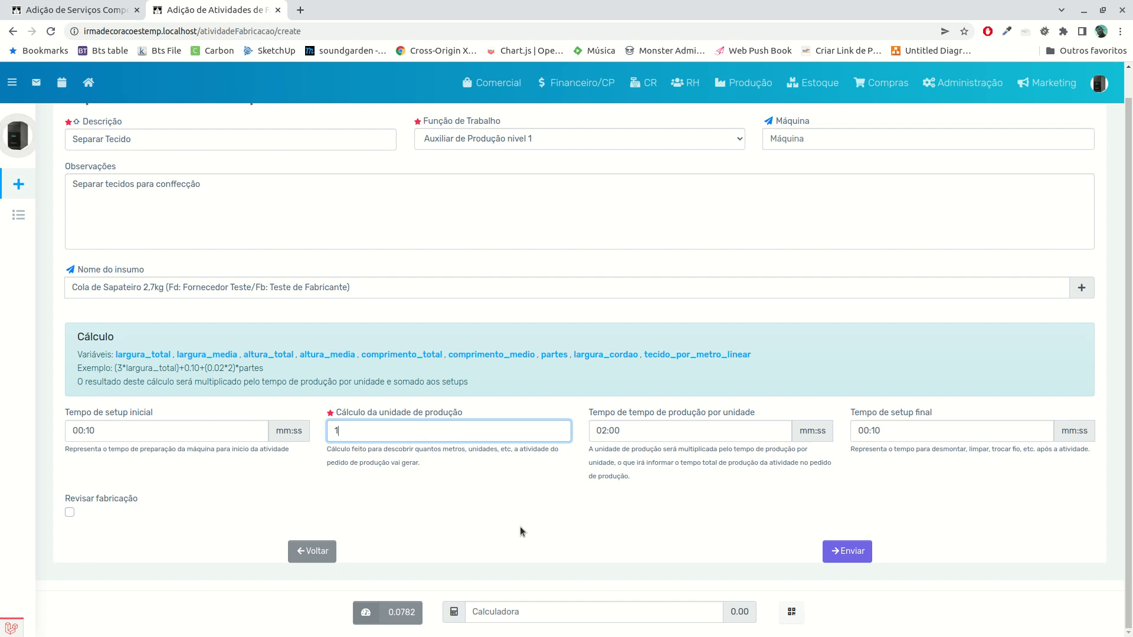
left_click(477, 516)
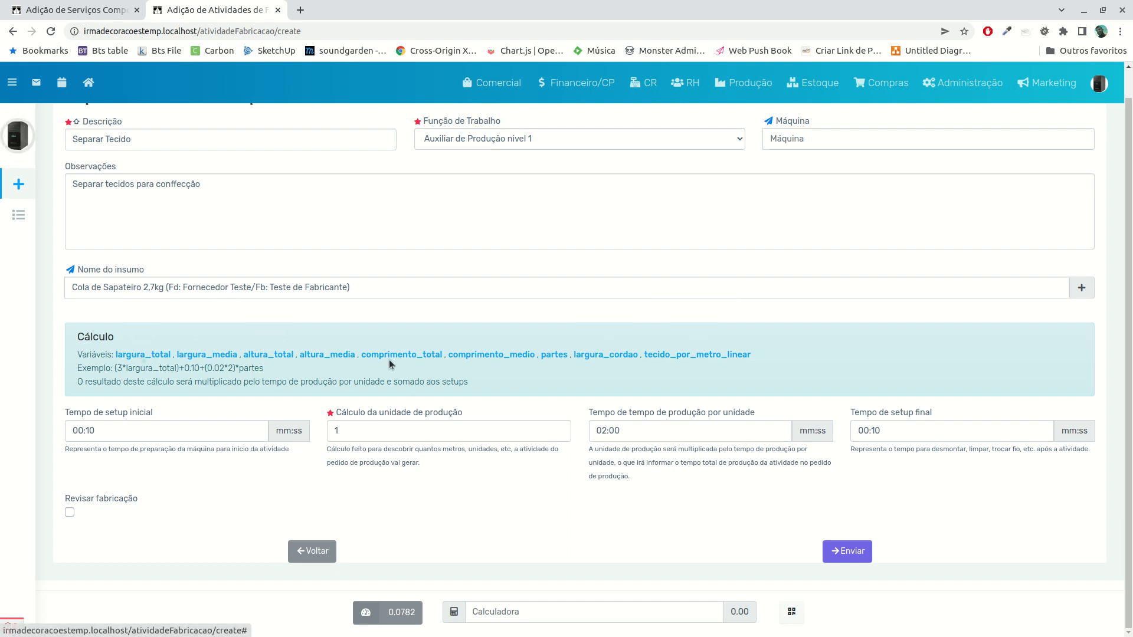
left_click(352, 430)
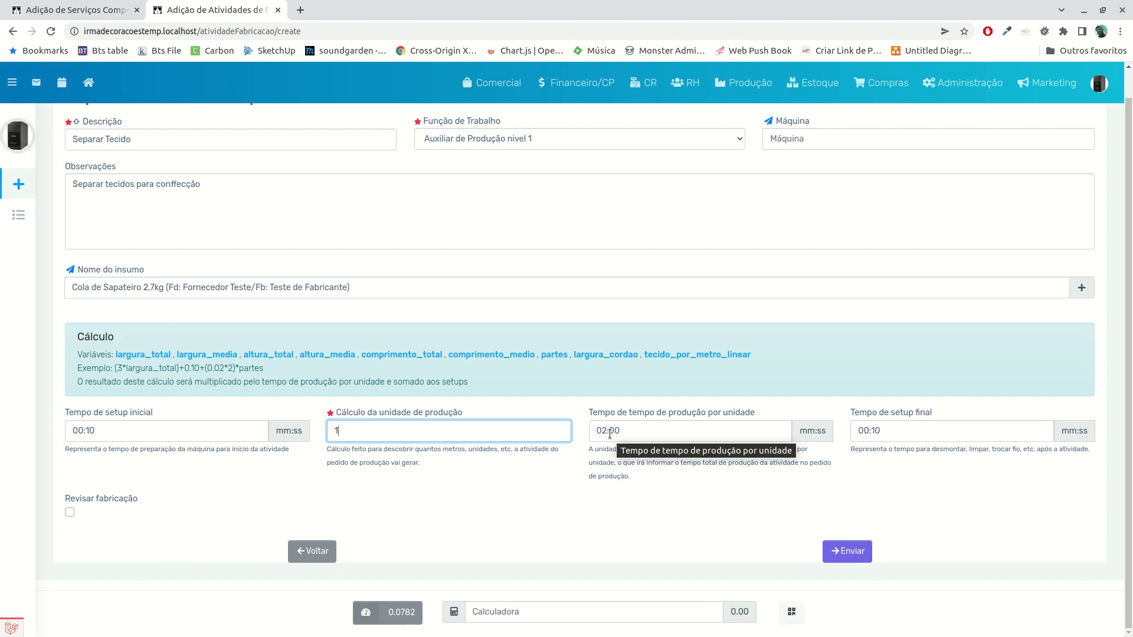
Submit the Separar Tecido manufacturing activity and look over its saved record
scroll(415, 481, "up", 1)
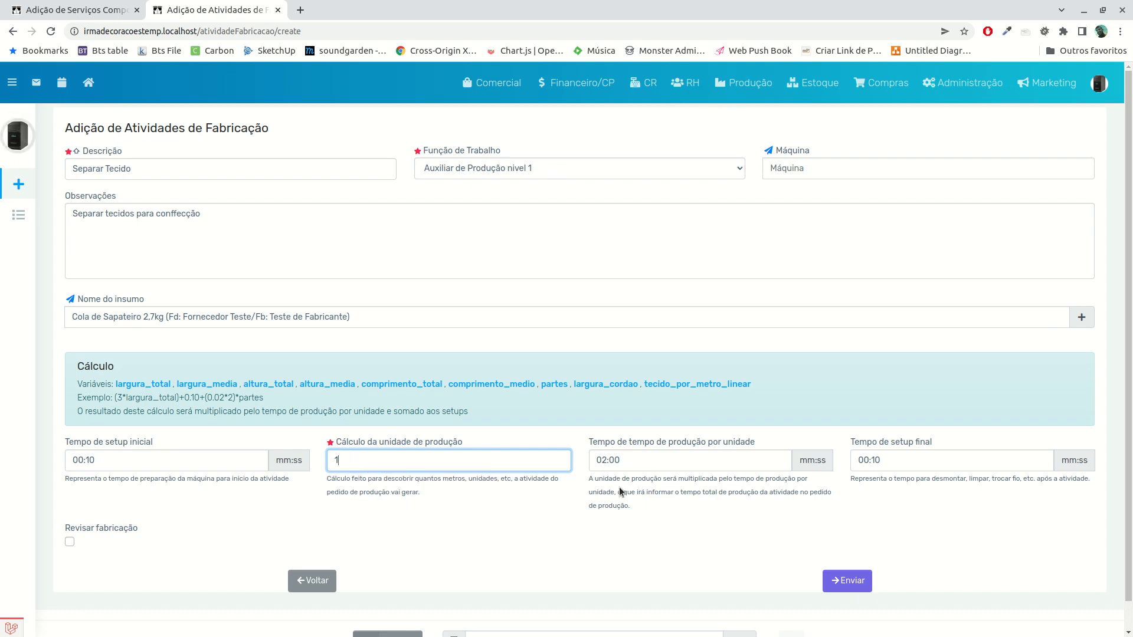
left_click(856, 586)
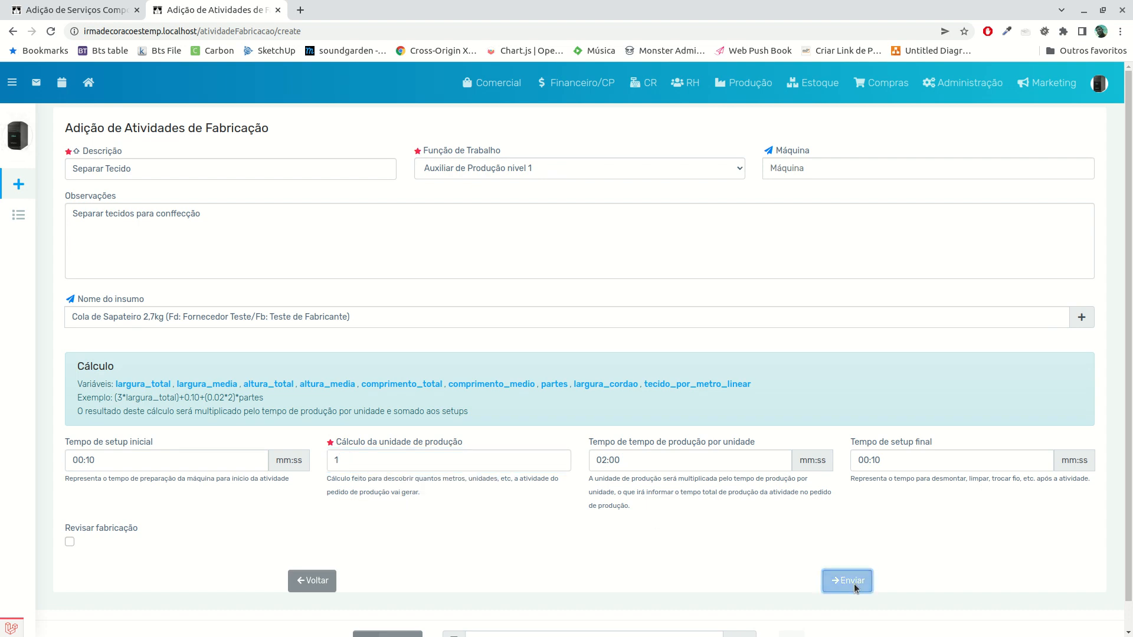
scroll(473, 421, "down", 3)
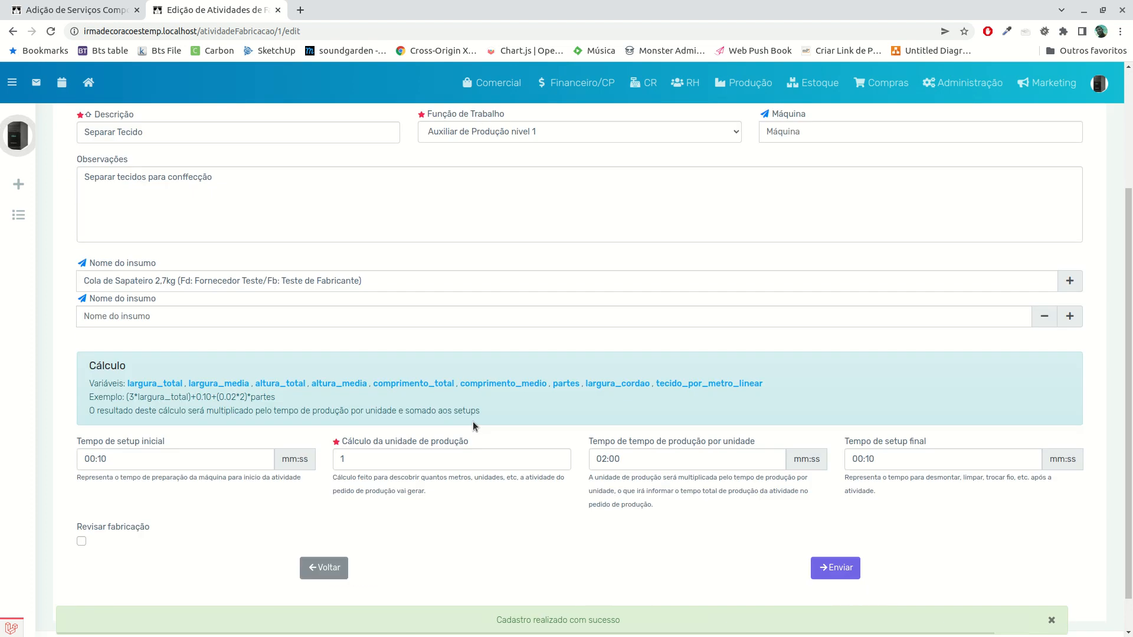
scroll(429, 423, "up", 3)
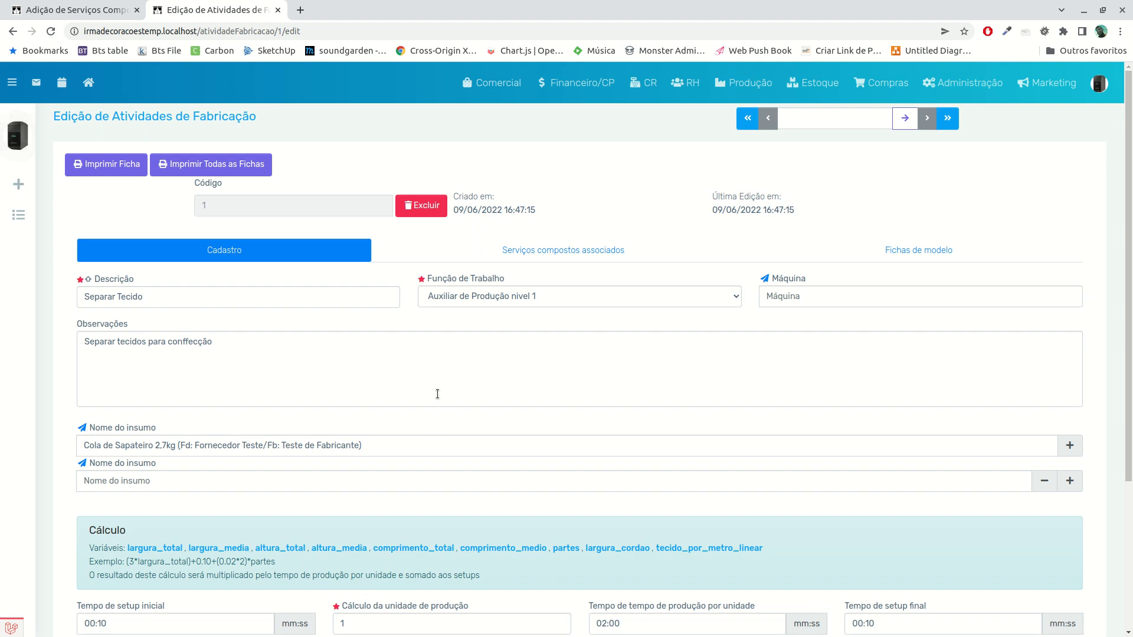
Return to the Cortina Franzida composite service and assign Separar Tecido as its first manufacturing activity
left_click(100, 13)
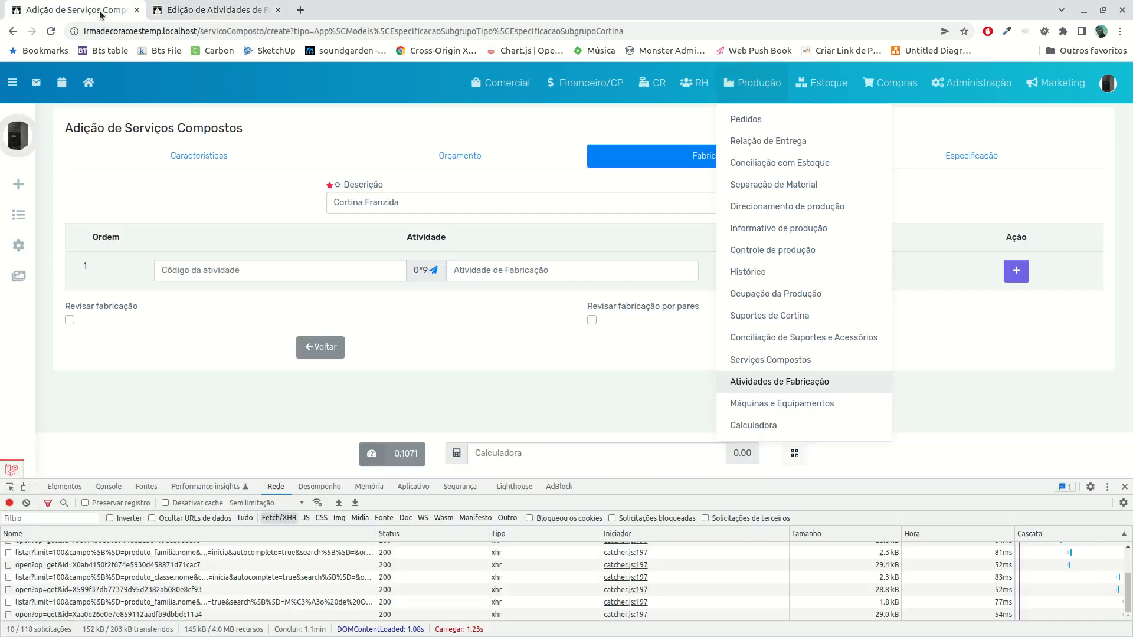
left_click(468, 269)
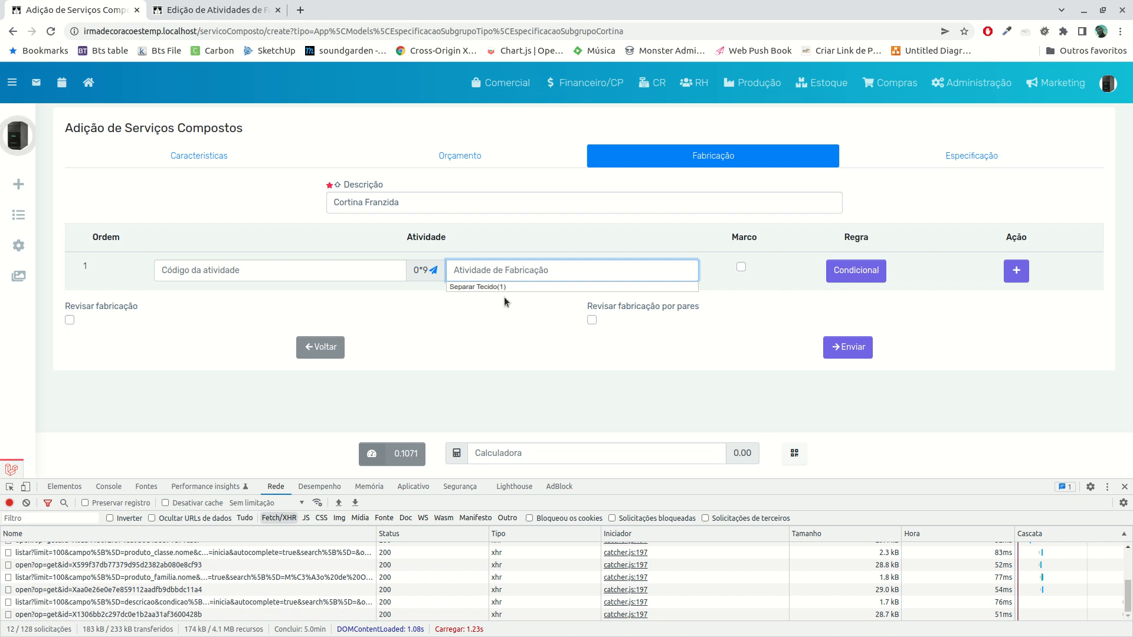
left_click(477, 288)
left_click(493, 332)
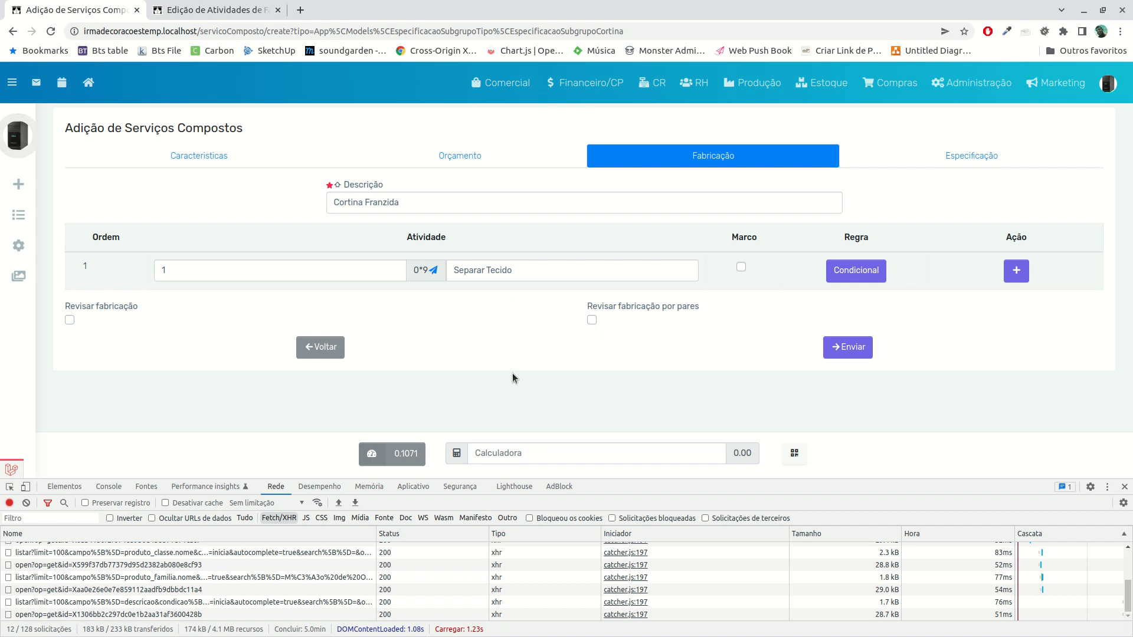
left_click(760, 86)
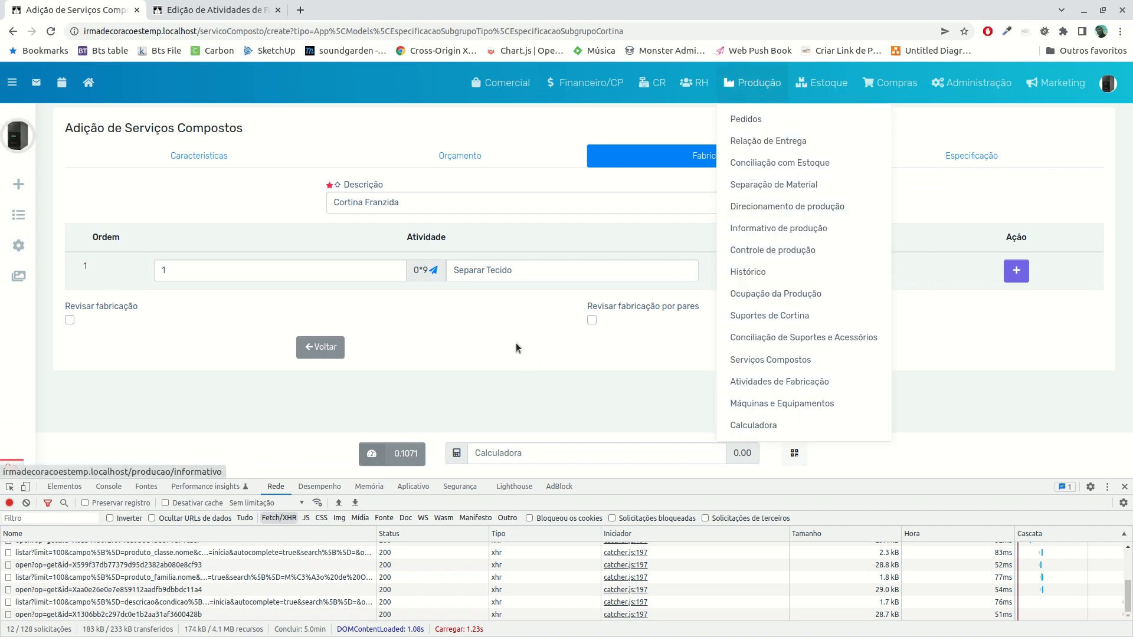
left_click(501, 352)
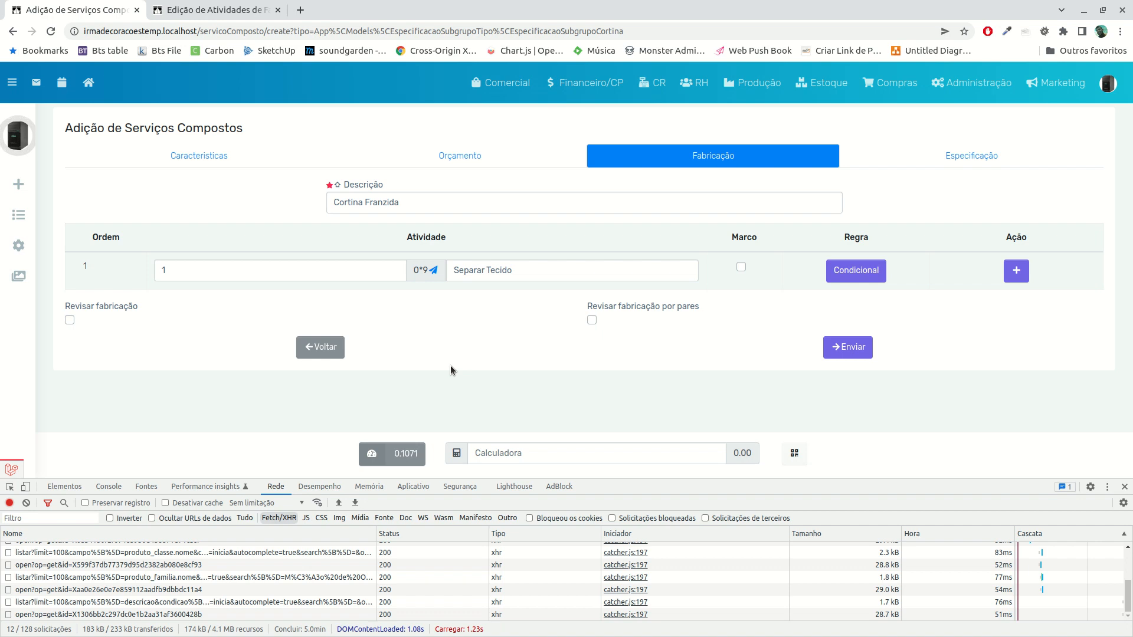
Mark the Separar Tecido activity as a Marco and check its conditional manufacturing rule without adding one
left_click(741, 267)
left_click(865, 282)
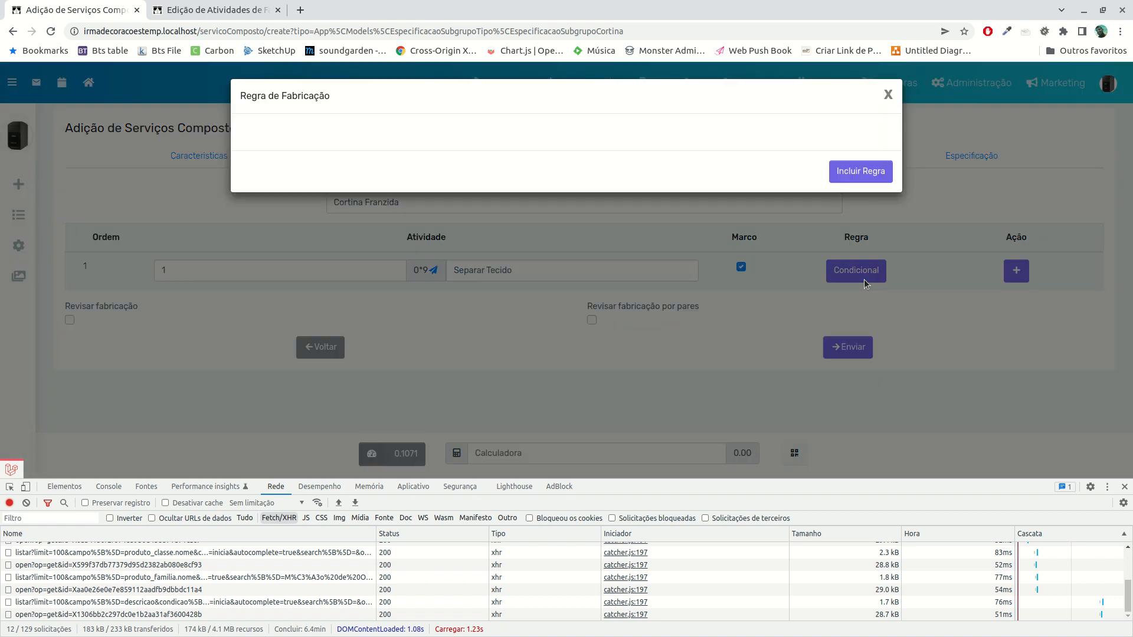
left_click(888, 95)
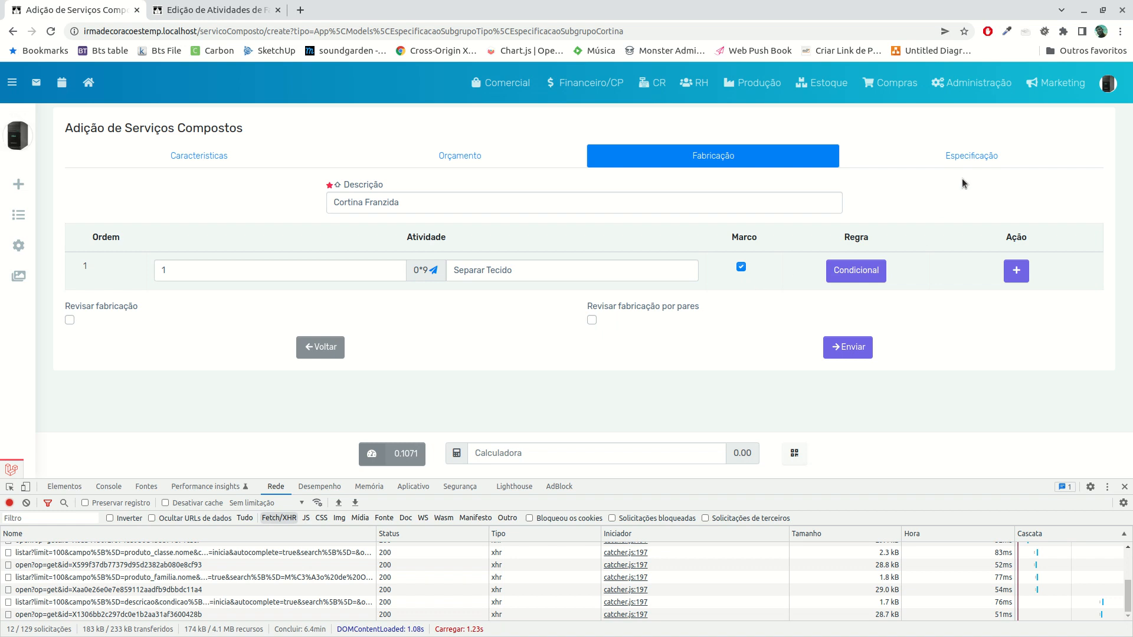
Open the composite service's Especificação section and go through its delivery and installation points and width fields
left_click(960, 156)
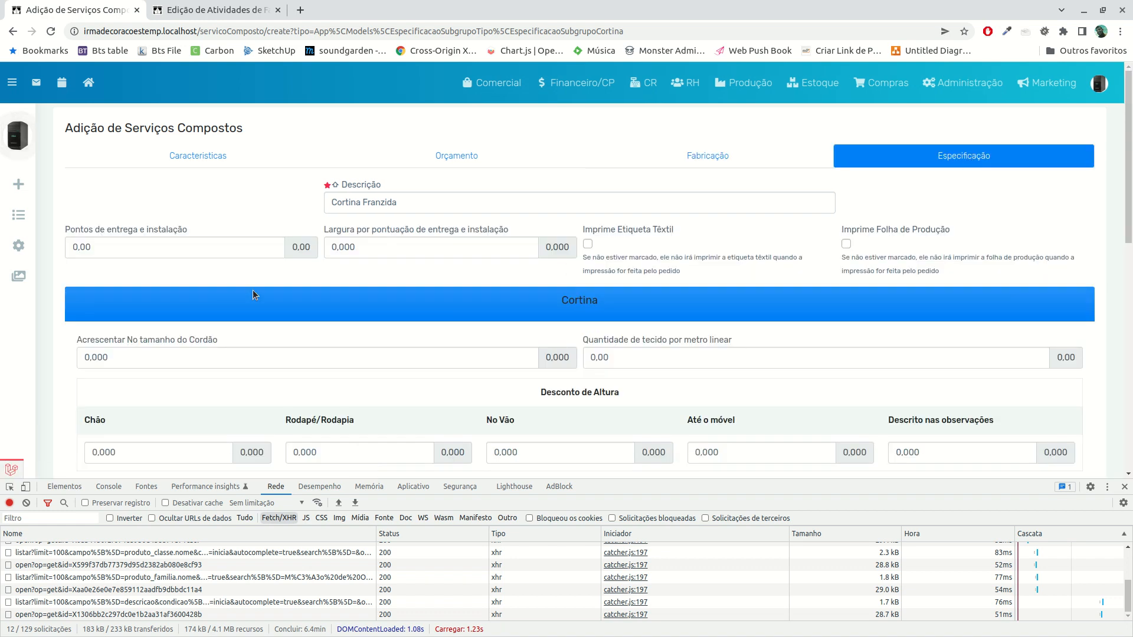
left_click(122, 245)
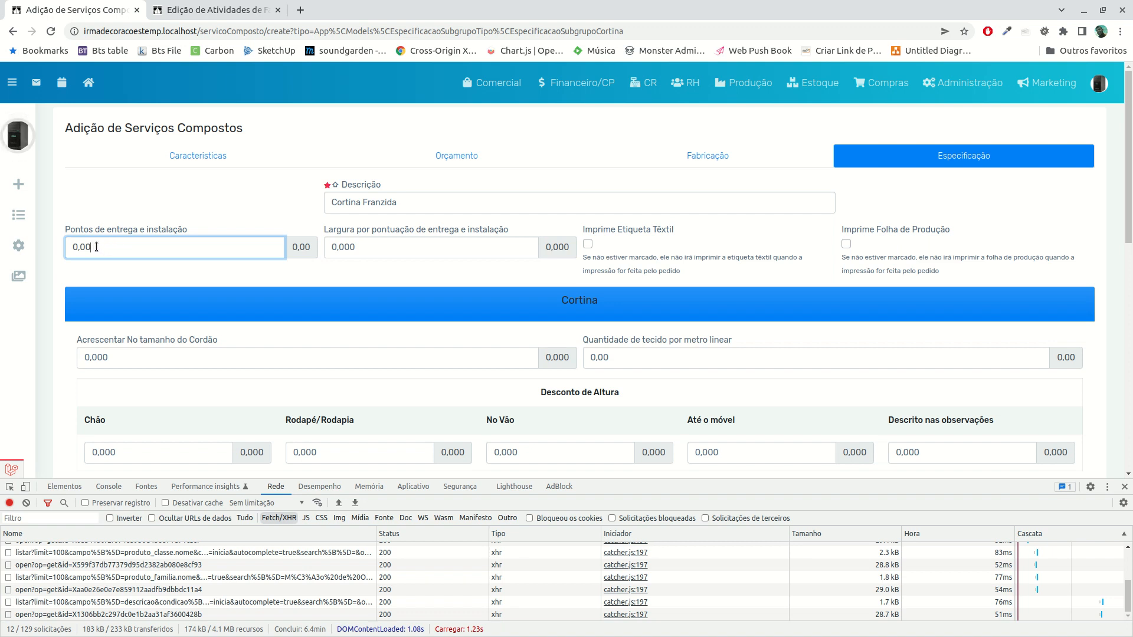
left_click(389, 249)
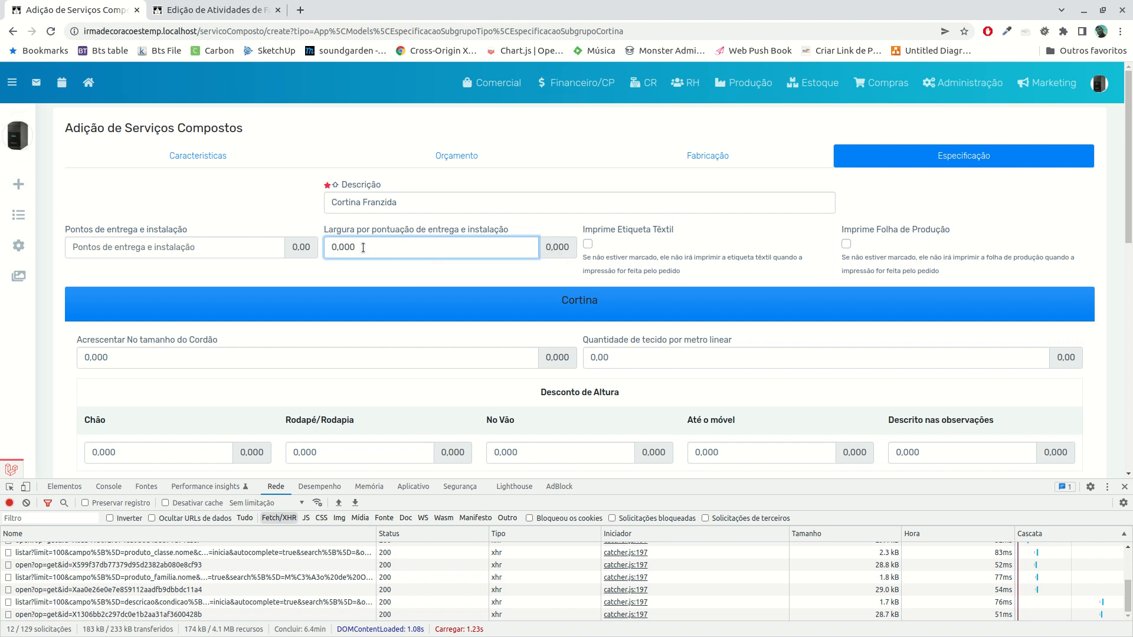
left_click(184, 247)
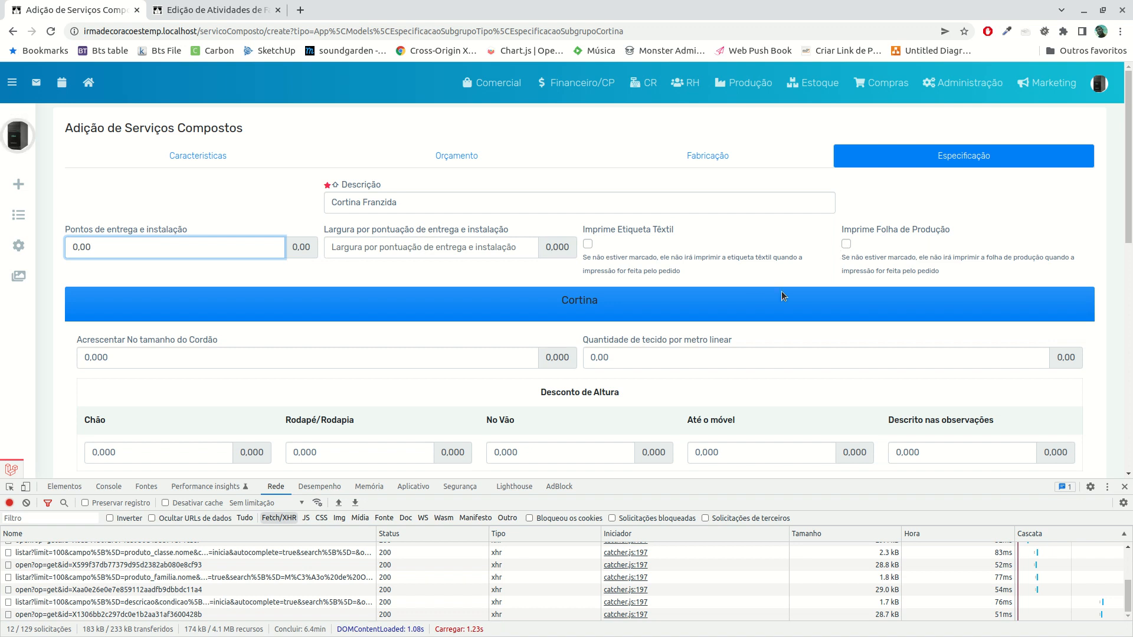
Set the curtain's cord size addition (Acrescentar No tamanho do Cordão) to 0,100 and the fabric quantity per linear metre to 3,00
left_click(221, 366)
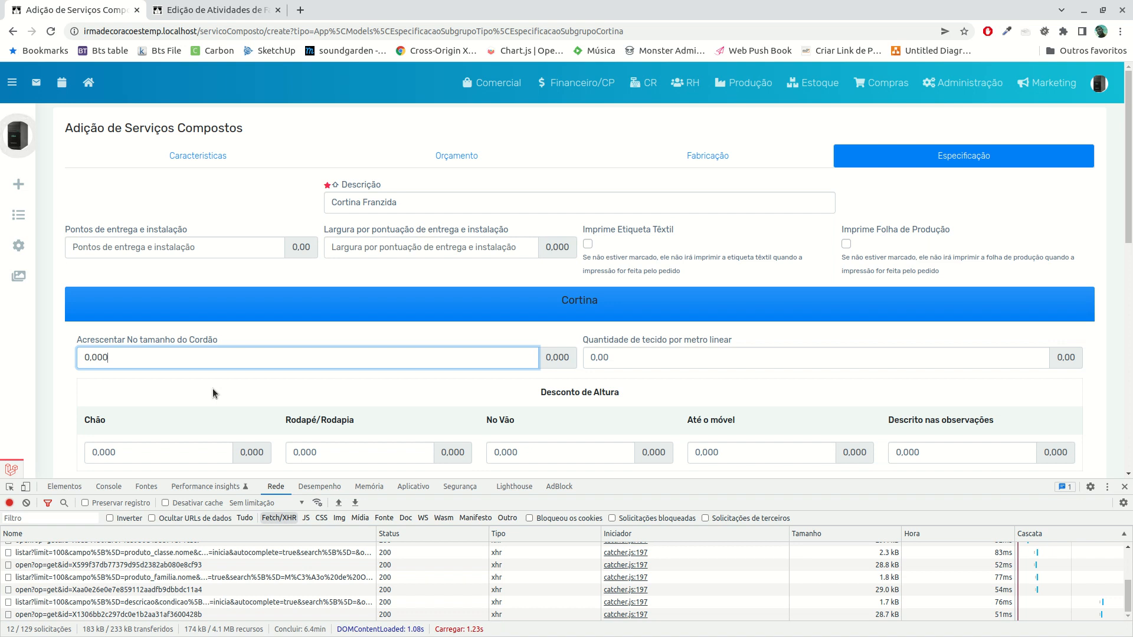
type("100")
left_click(692, 385)
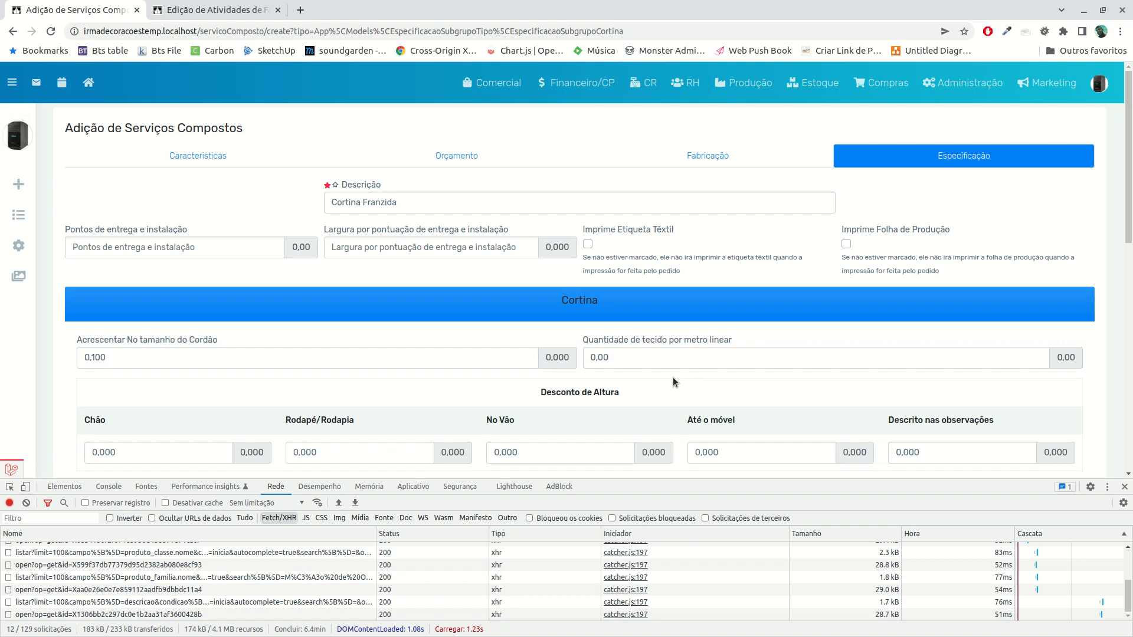
left_click(671, 359)
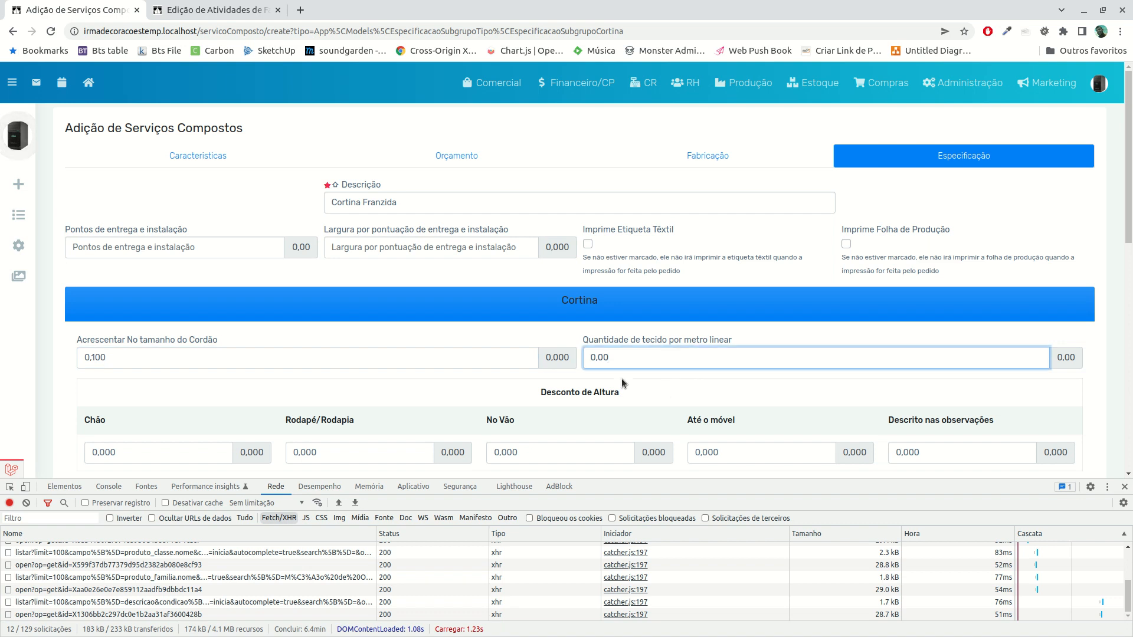
type("3,00")
left_click(528, 408)
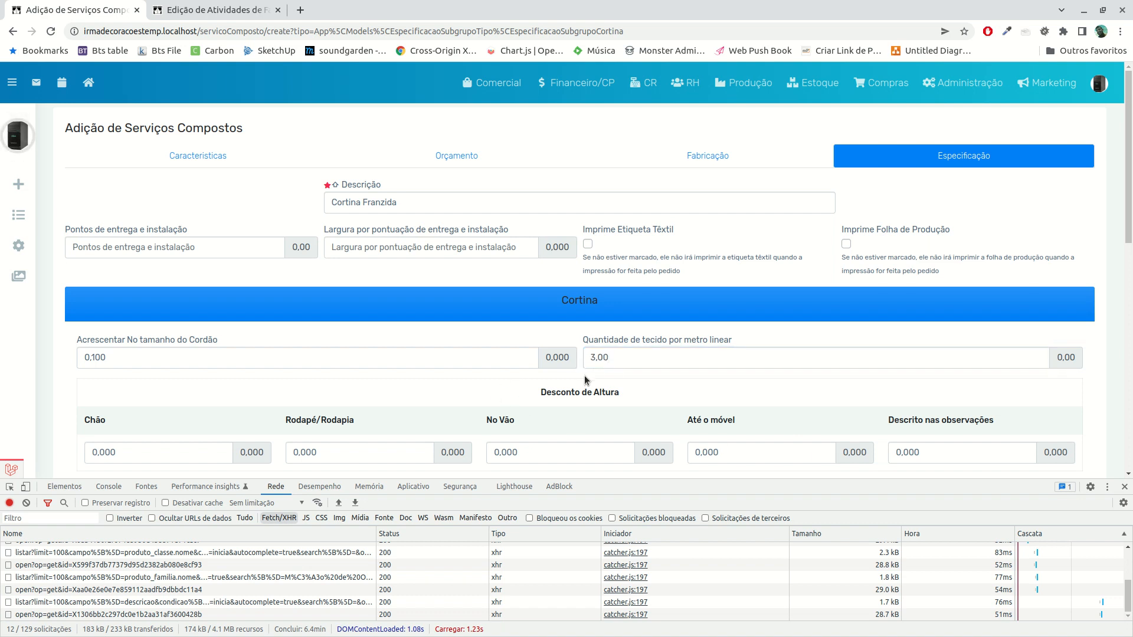
Set the height discounts (Desconto de Altura) for Chão, No Vão and Até o móvel to 0,005 each
scroll(620, 364, "down", 1)
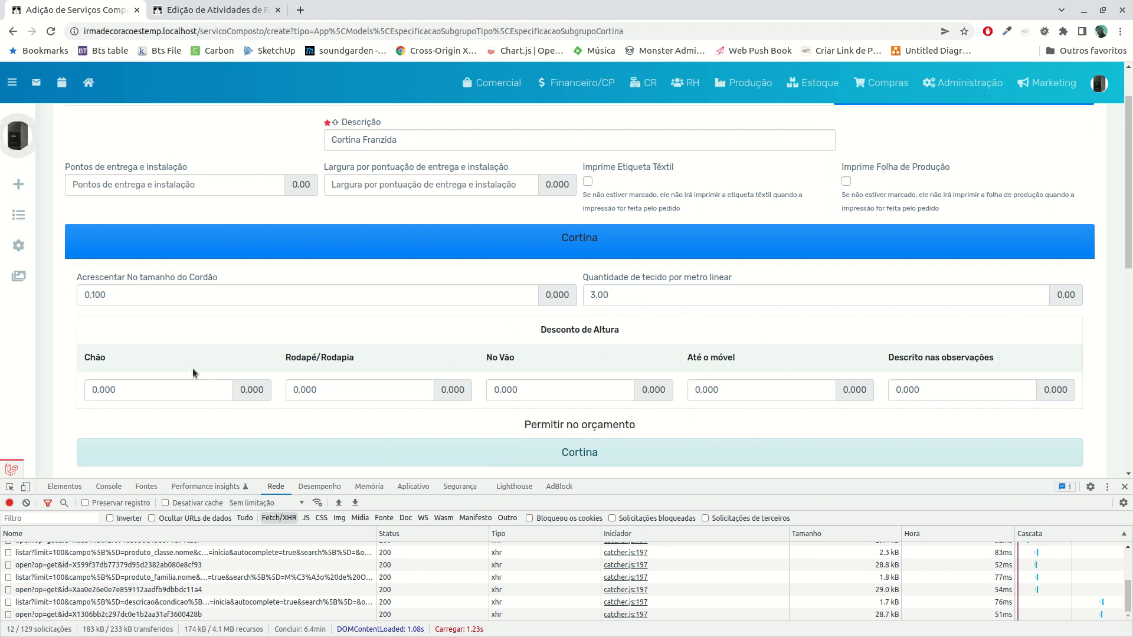
left_click(150, 390)
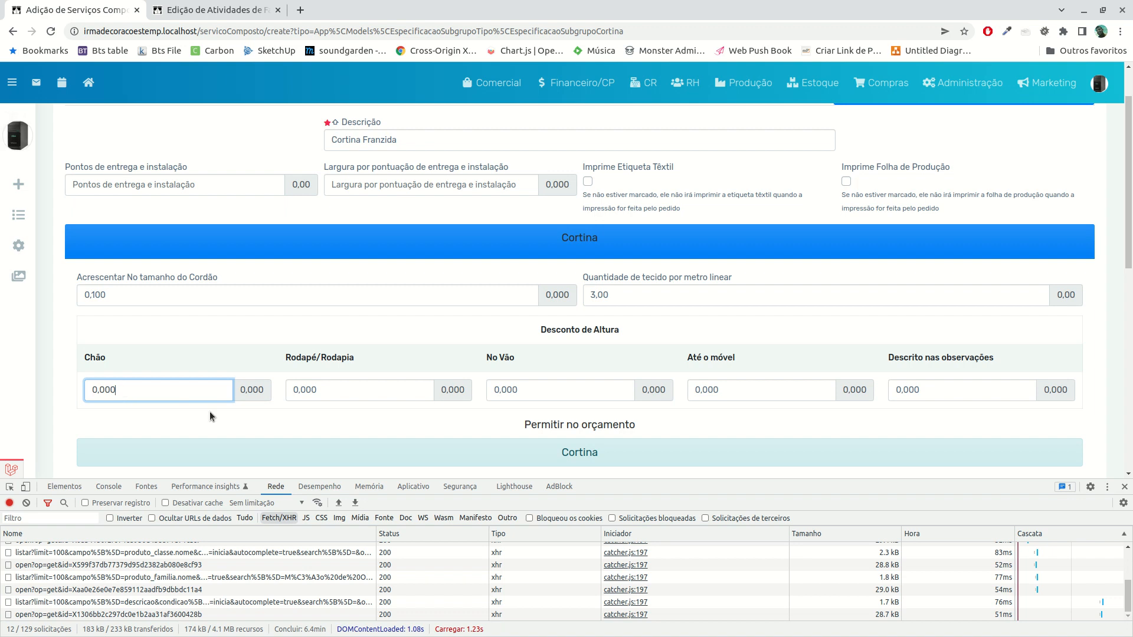
scroll(348, 413, "up", 2)
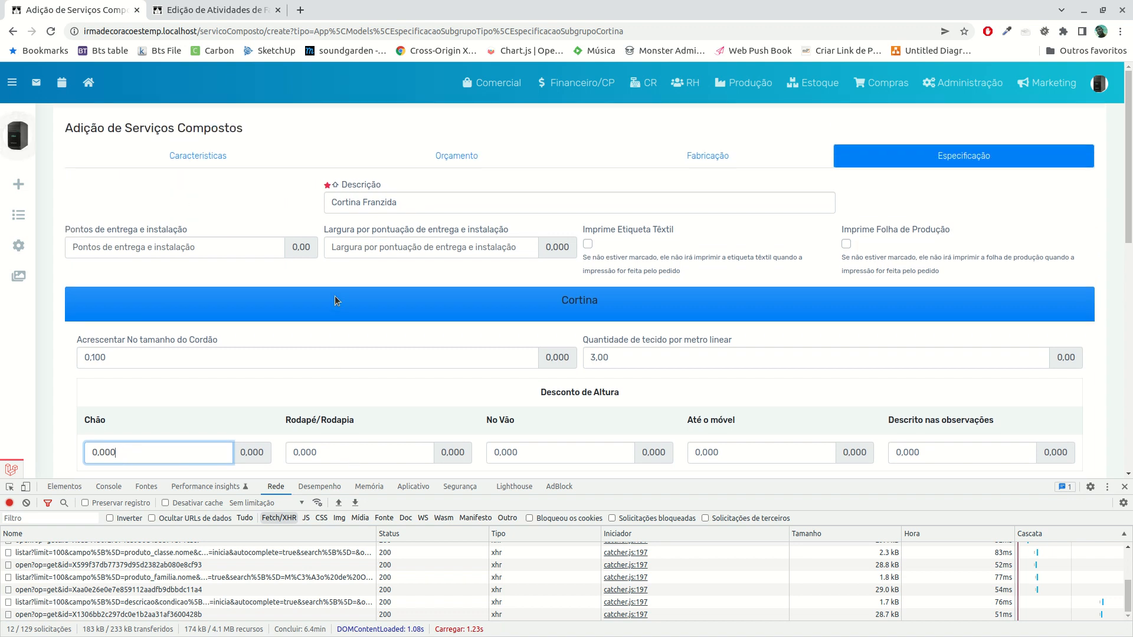
scroll(361, 372, "down", 6)
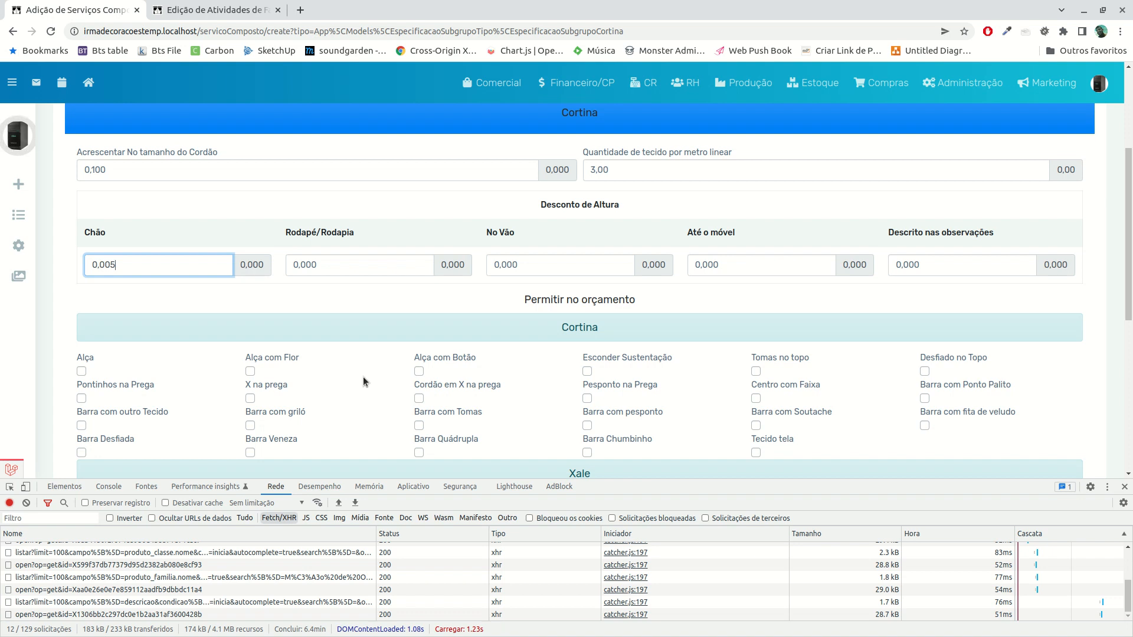
key("Tab")
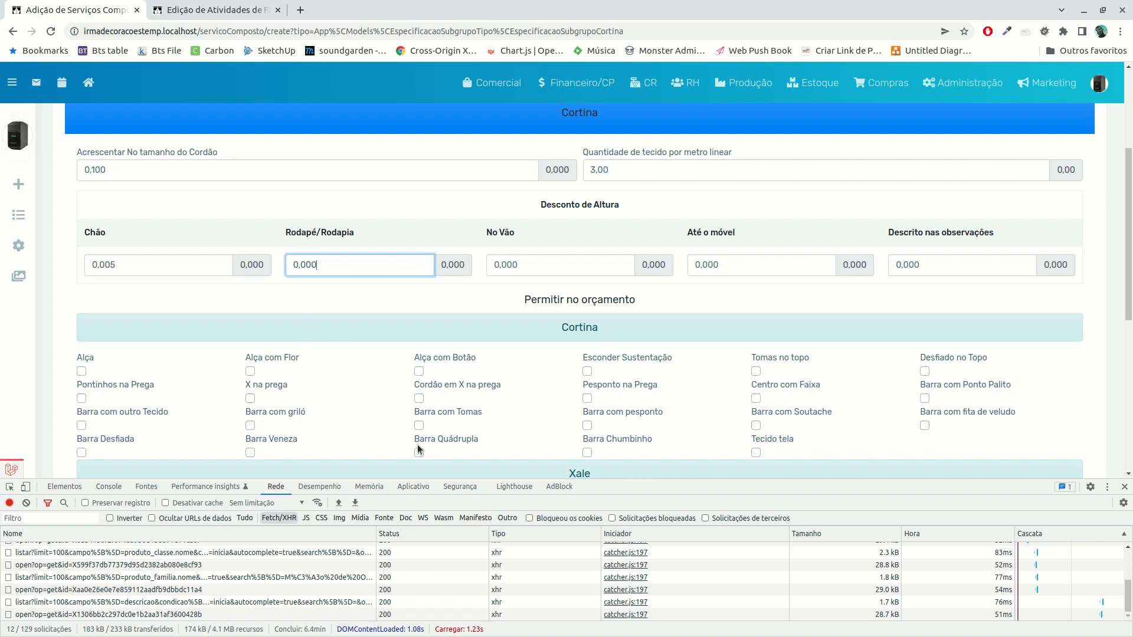
key("Tab")
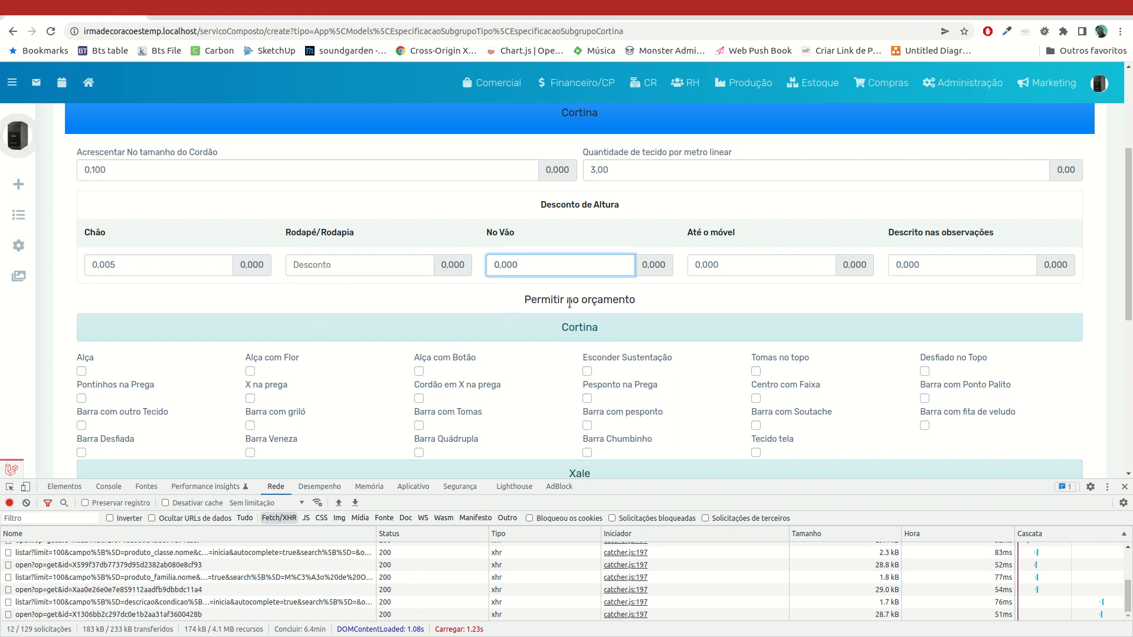
left_click(756, 259)
type("5")
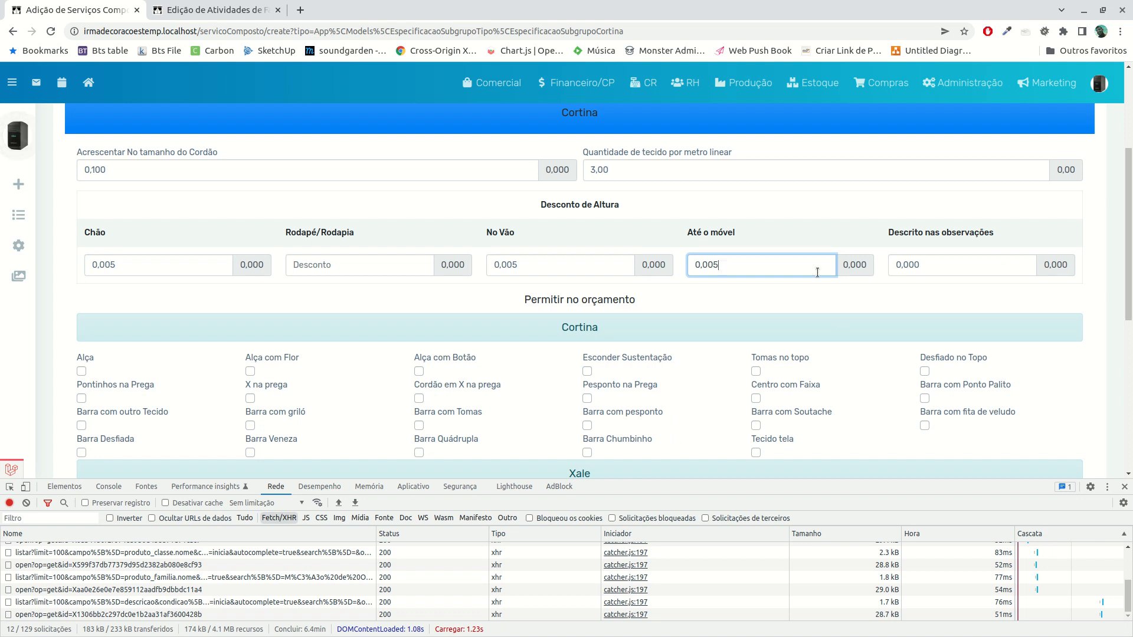
Enable the Alça option among the curtain options allowed in the budget (Permitir no orçamento)
scroll(674, 377, "down", 2)
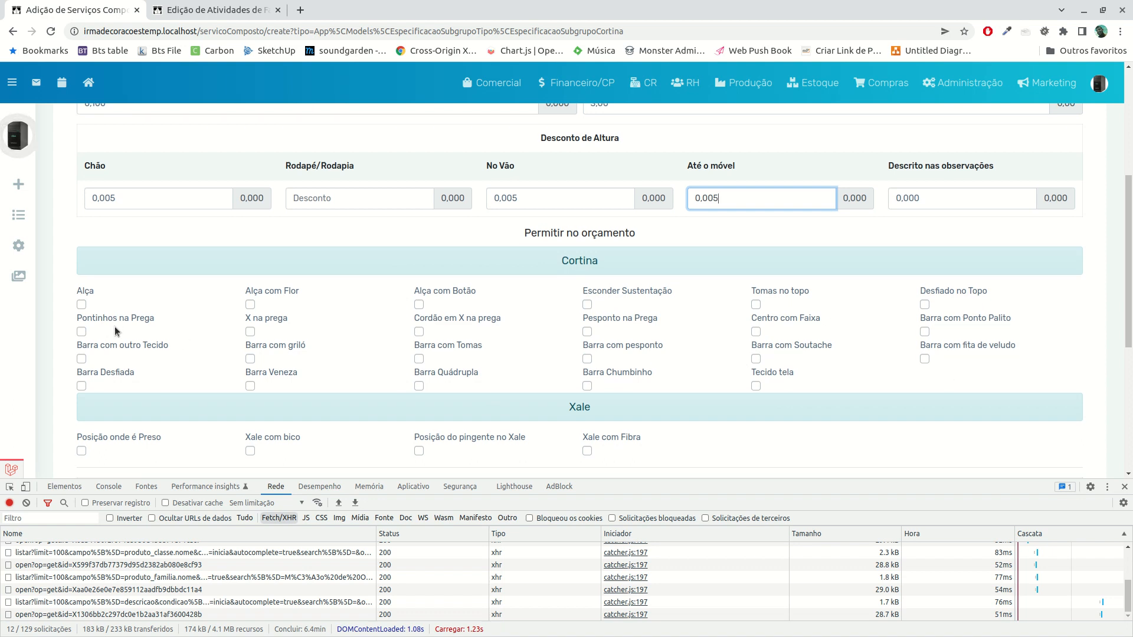
scroll(114, 327, "down", 1)
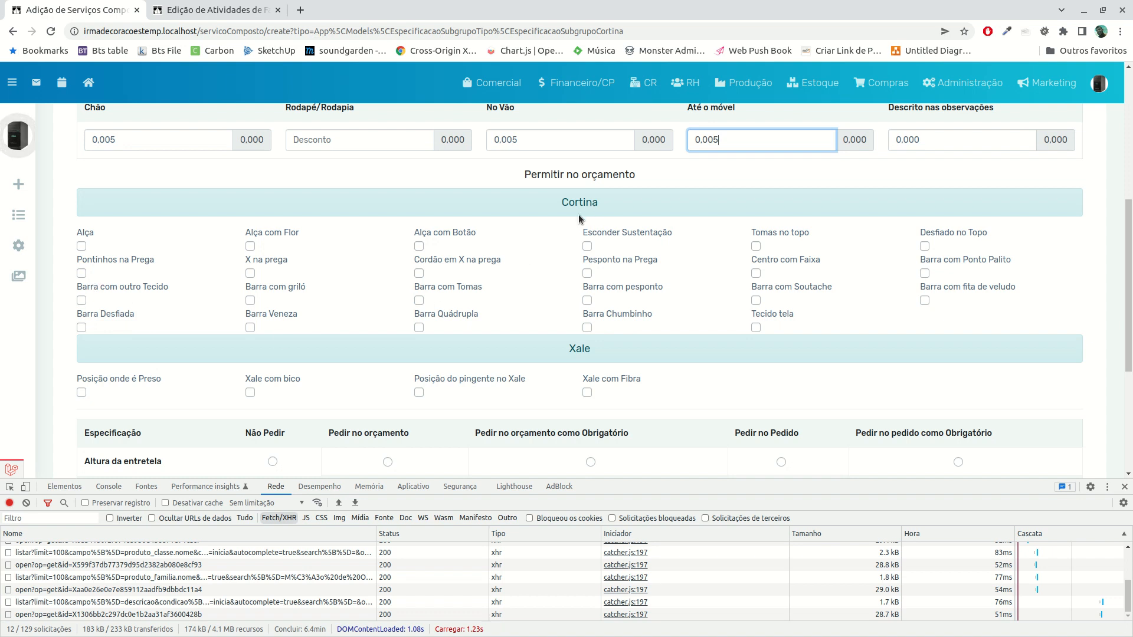
left_click(83, 246)
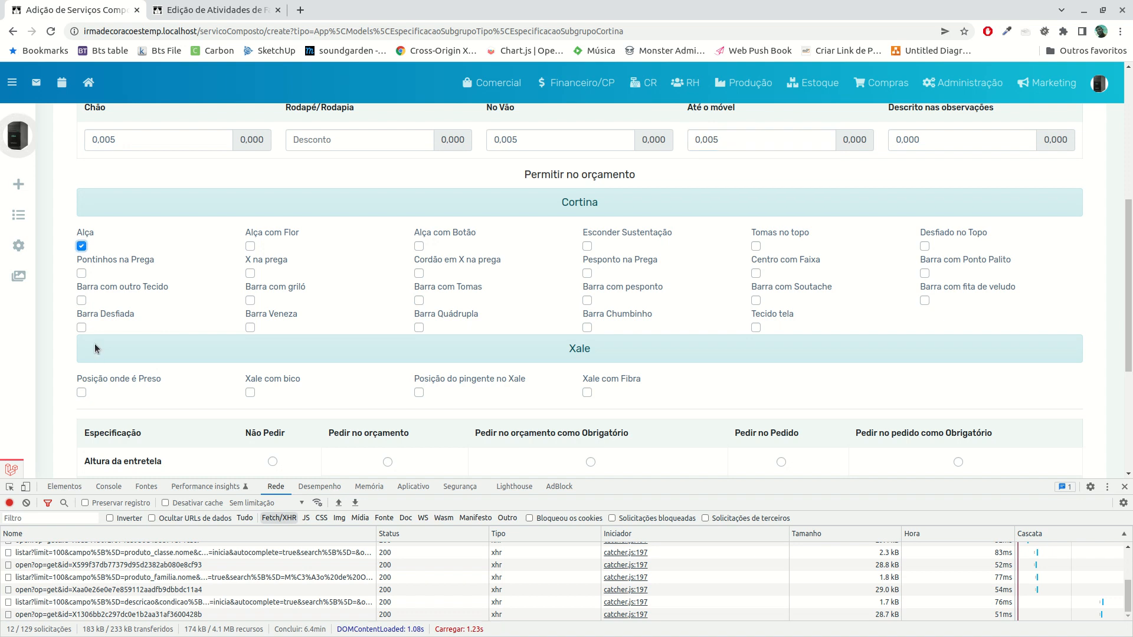
Examine the remaining Cortina and Xale budget options and the table of specifications to request
scroll(154, 283, "up", 3)
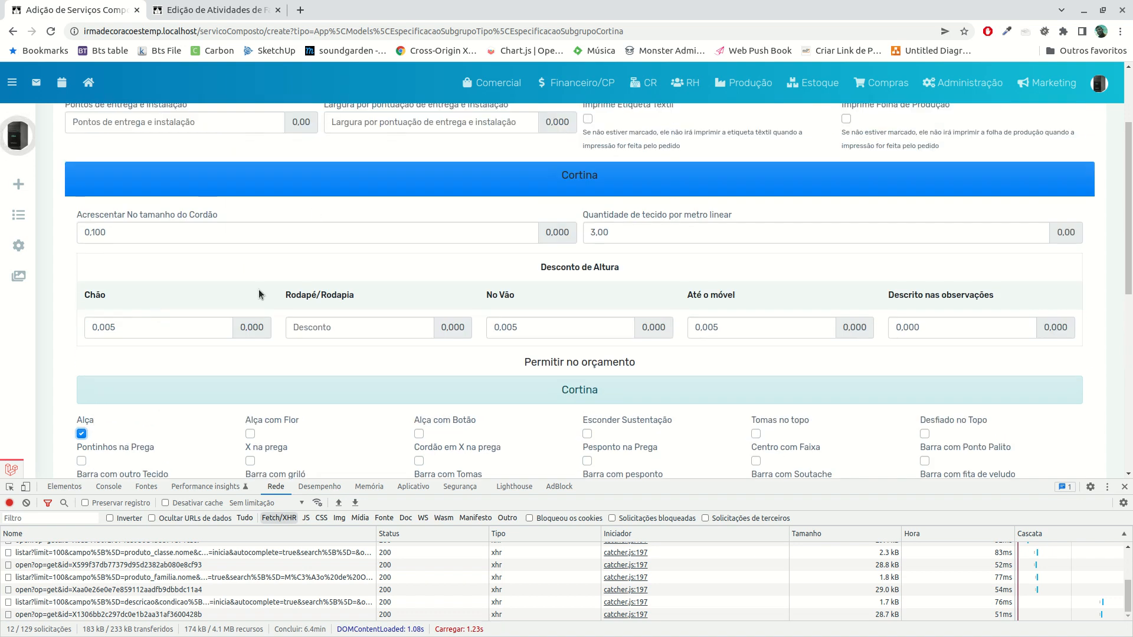
scroll(252, 289, "down", 2)
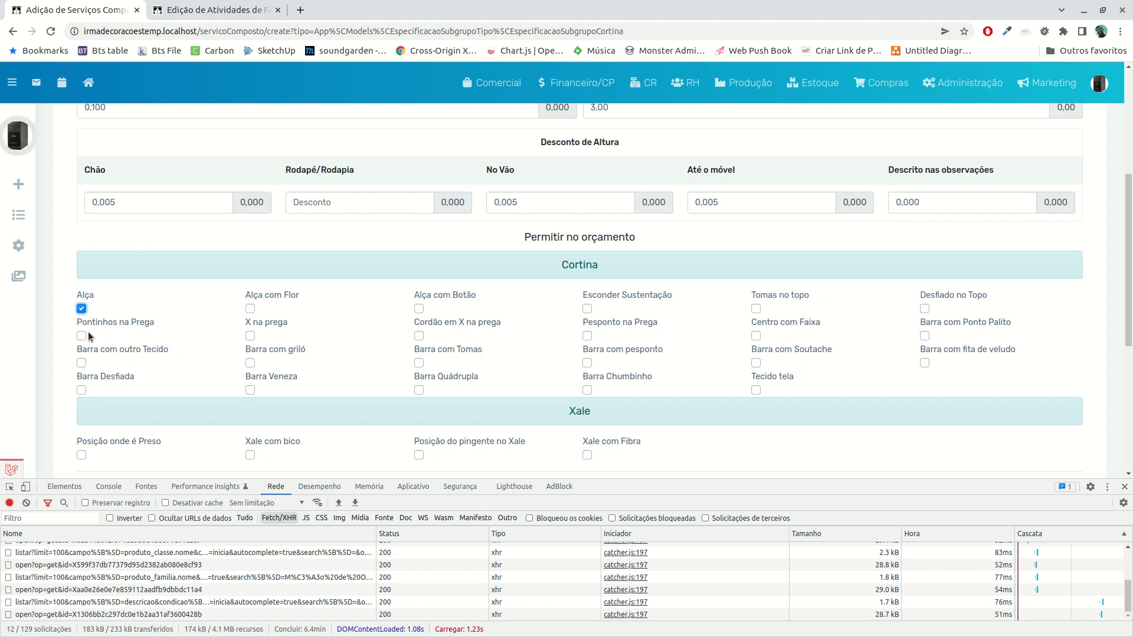
scroll(171, 312, "down", 3)
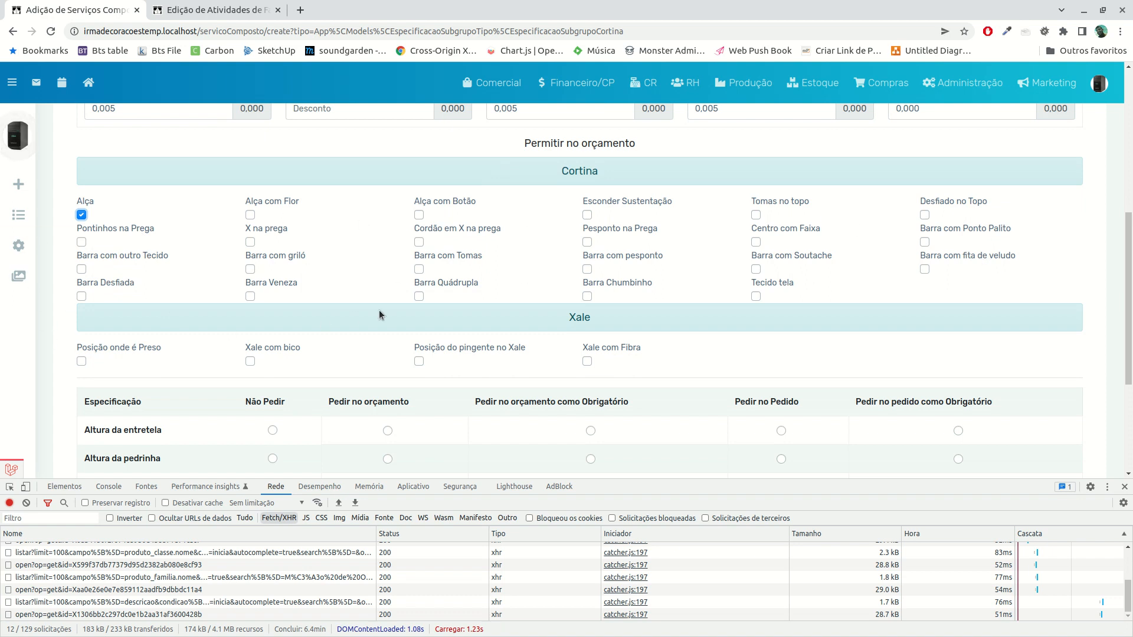
scroll(168, 303, "down", 3)
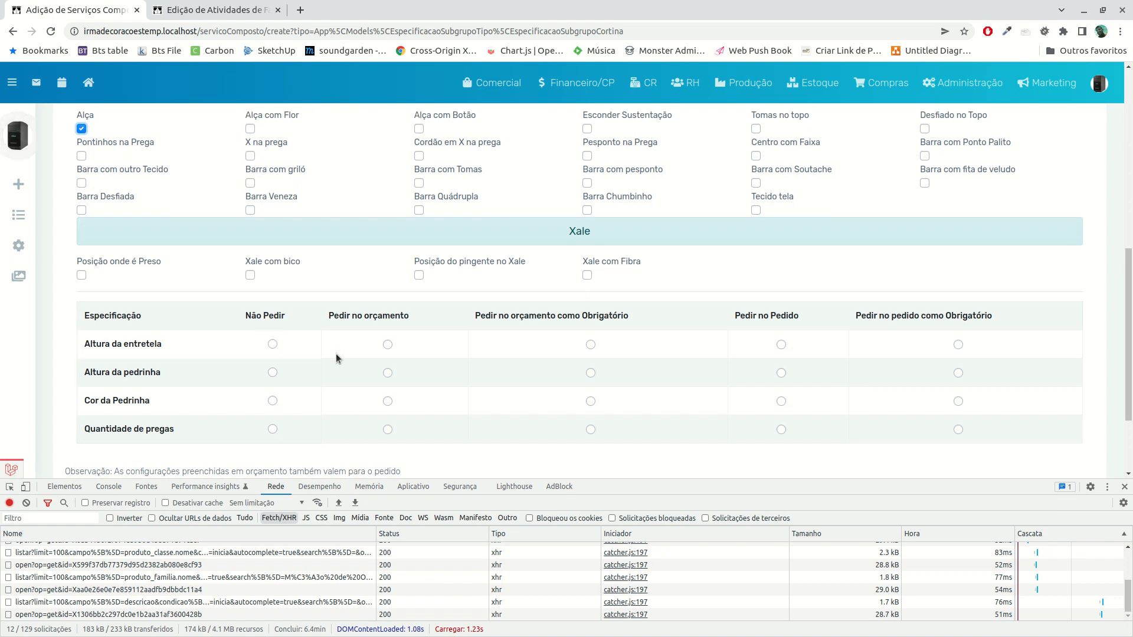
scroll(336, 354, "up", 5)
scroll(328, 372, "down", 7)
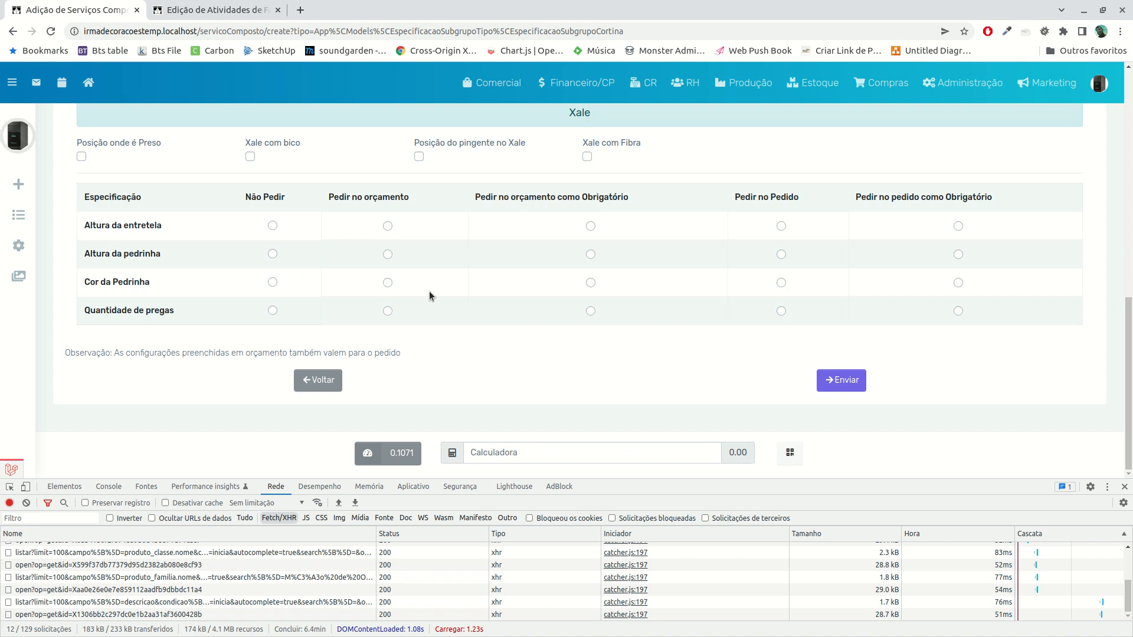
scroll(378, 273, "up", 6)
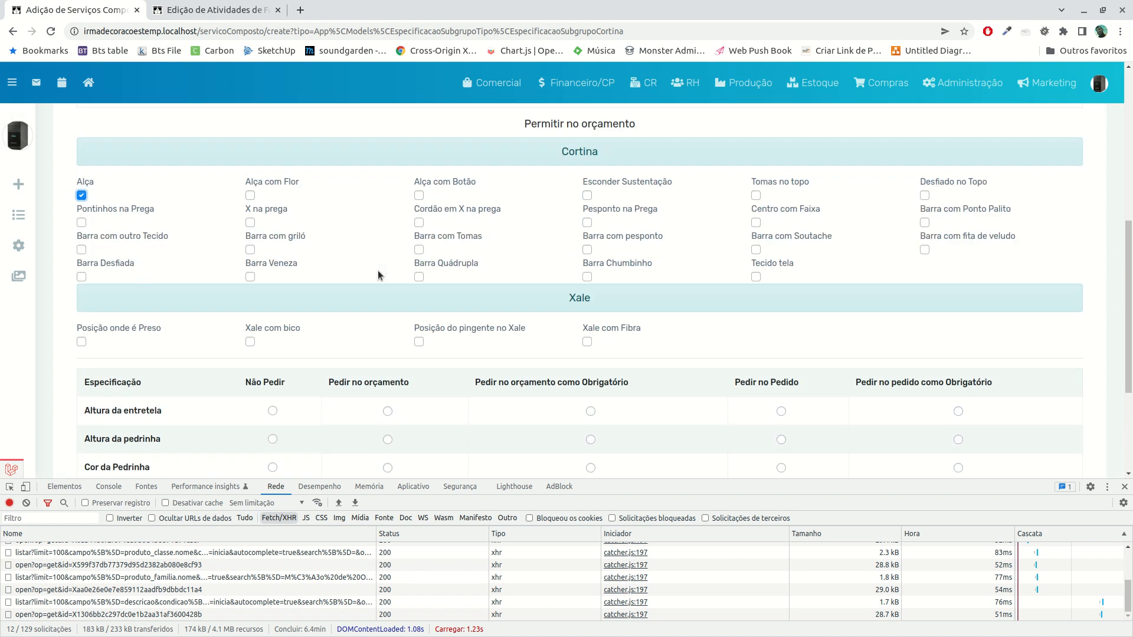
Set the request rule for the Altura da entretela specification to Não Pedir
scroll(378, 274, "down", 6)
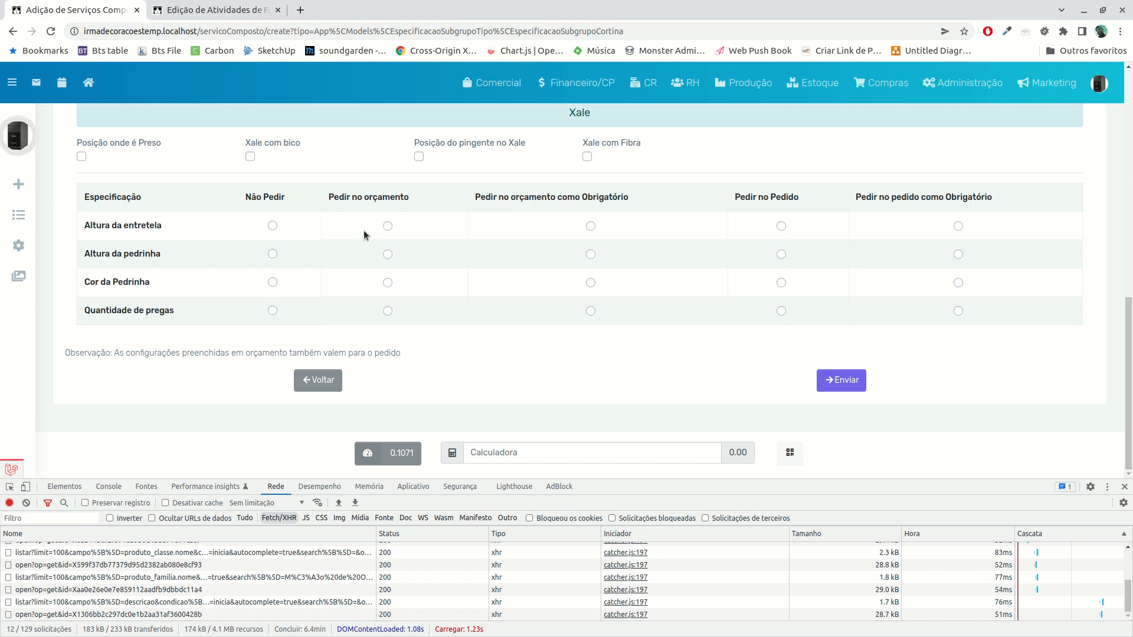
left_click(590, 227)
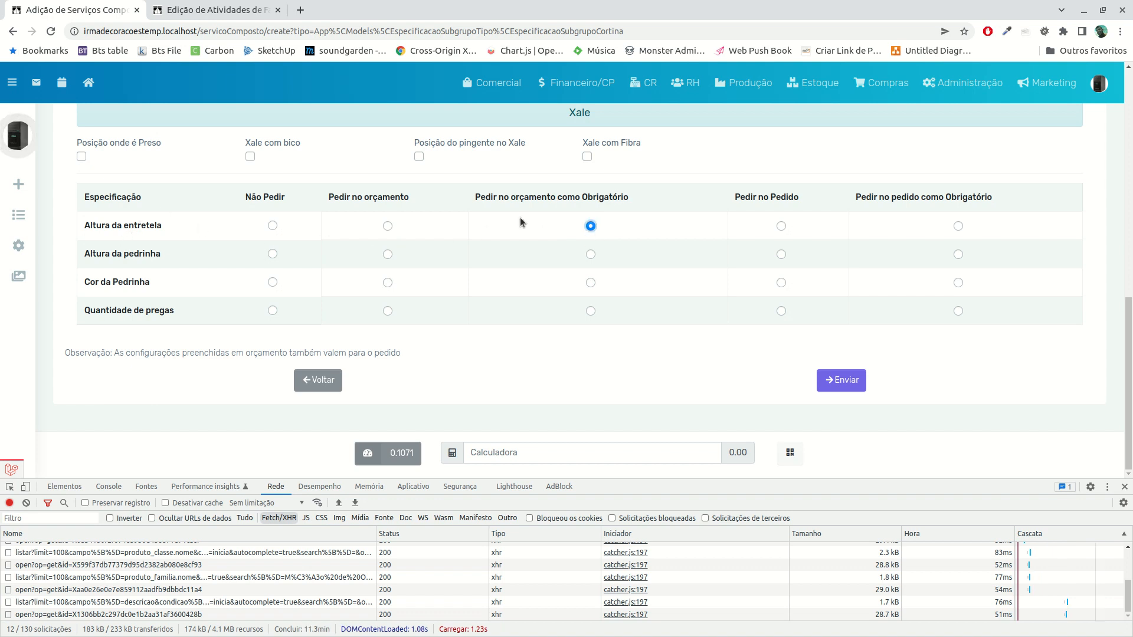
left_click(272, 225)
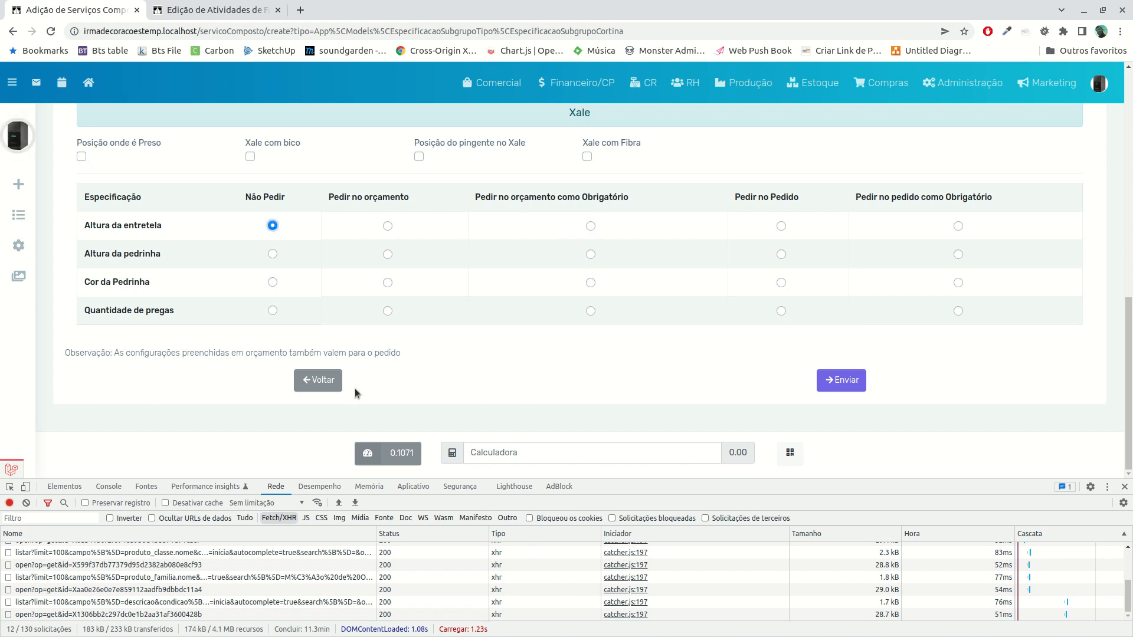
Review the Especificação section and submit the Cortina Franzida composite service
scroll(462, 309, "up", 6)
scroll(463, 308, "up", 2)
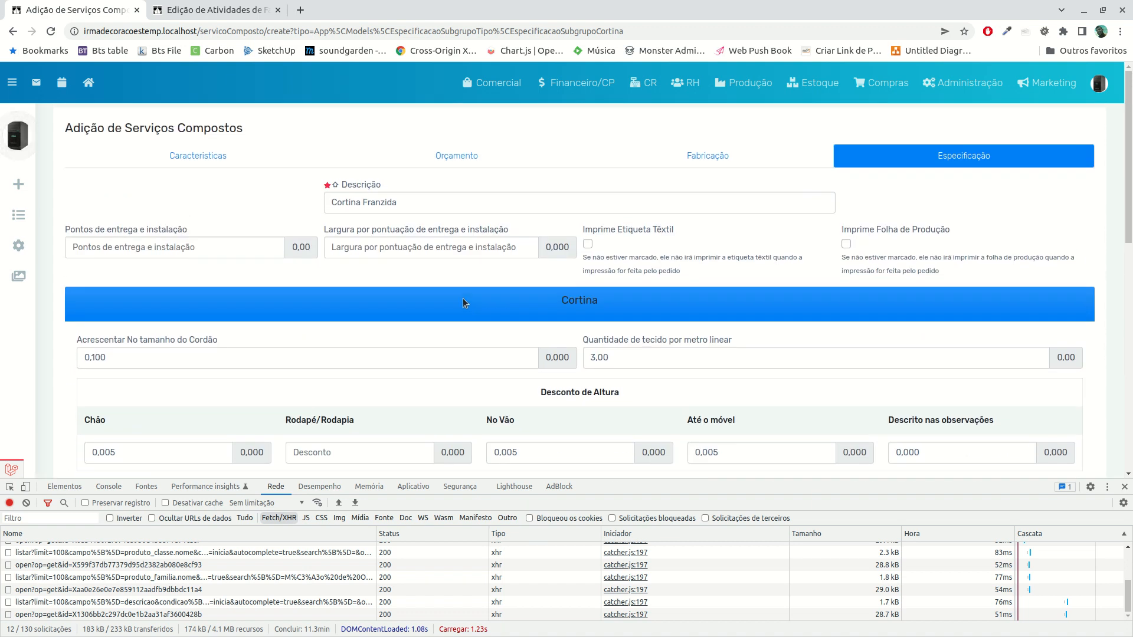
scroll(465, 300, "down", 8)
left_click(841, 380)
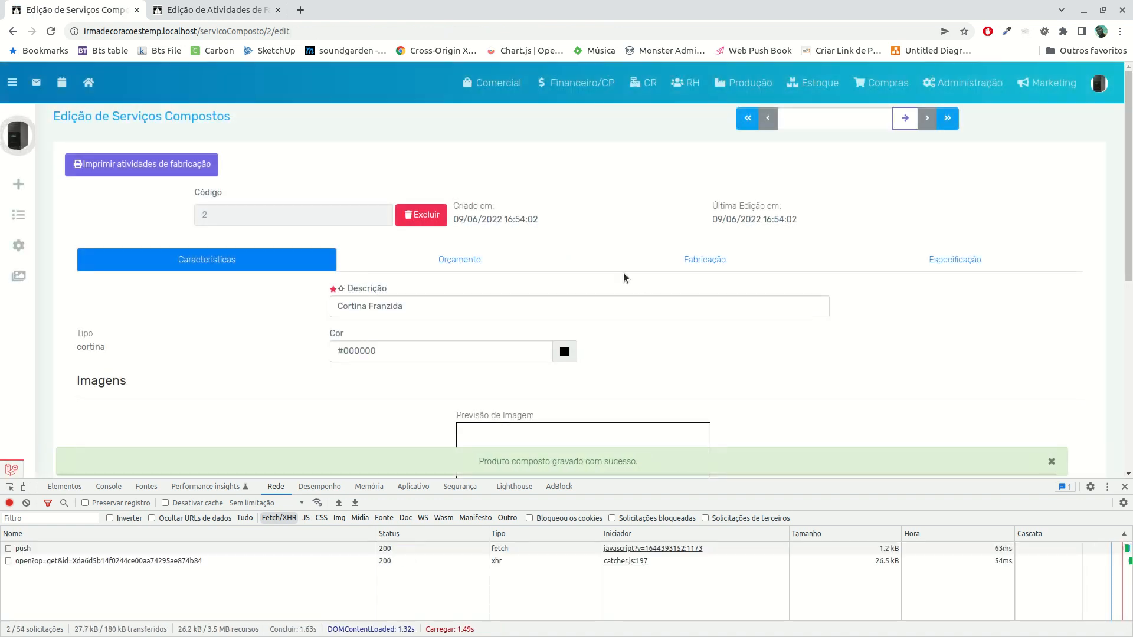
Check the saved composite service's Orçamento lines and their filter fields and values
left_click(503, 267)
scroll(329, 236, "down", 3)
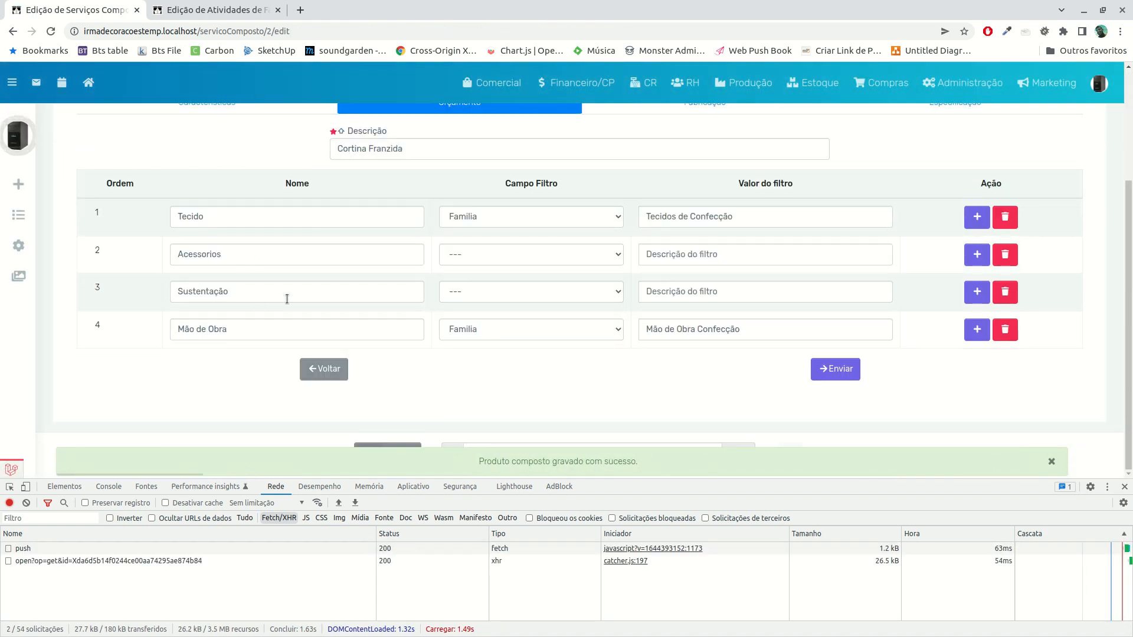
scroll(254, 319, "up", 3)
Open the Comercial budget list (Orçamento) in a separate browser tab and start a new budget
left_click(493, 82)
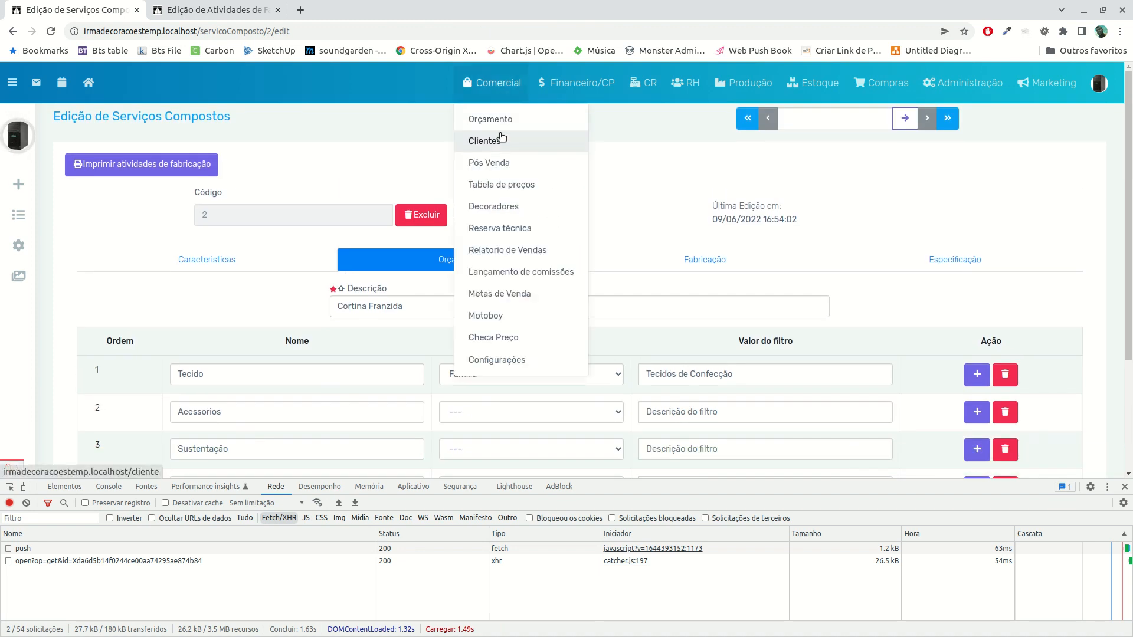
middle_click(495, 122)
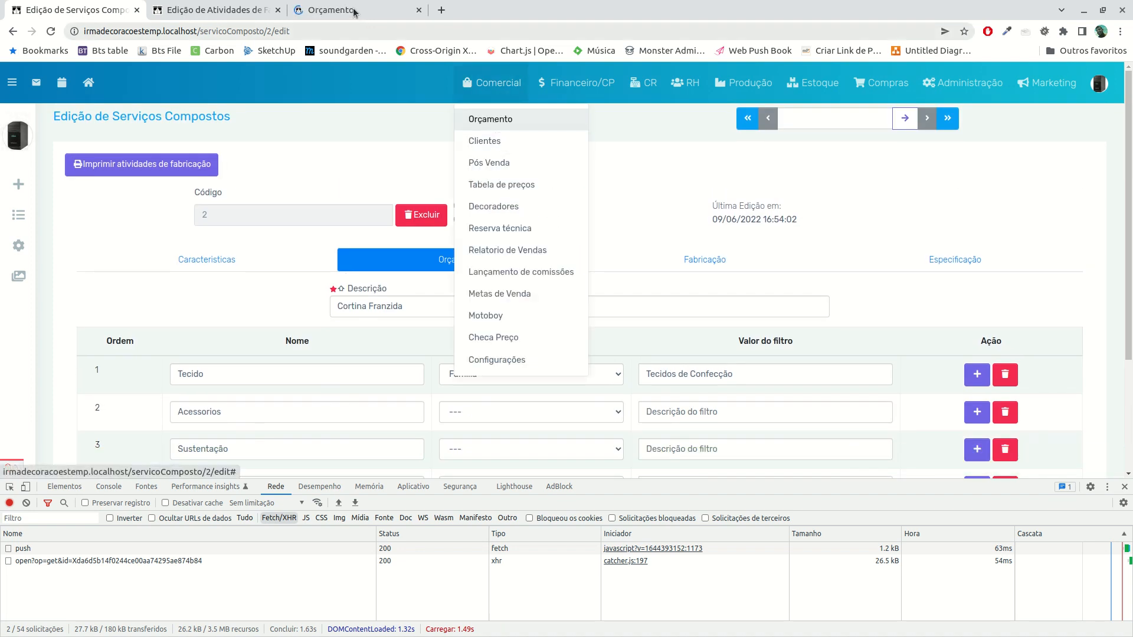
left_click(354, 10)
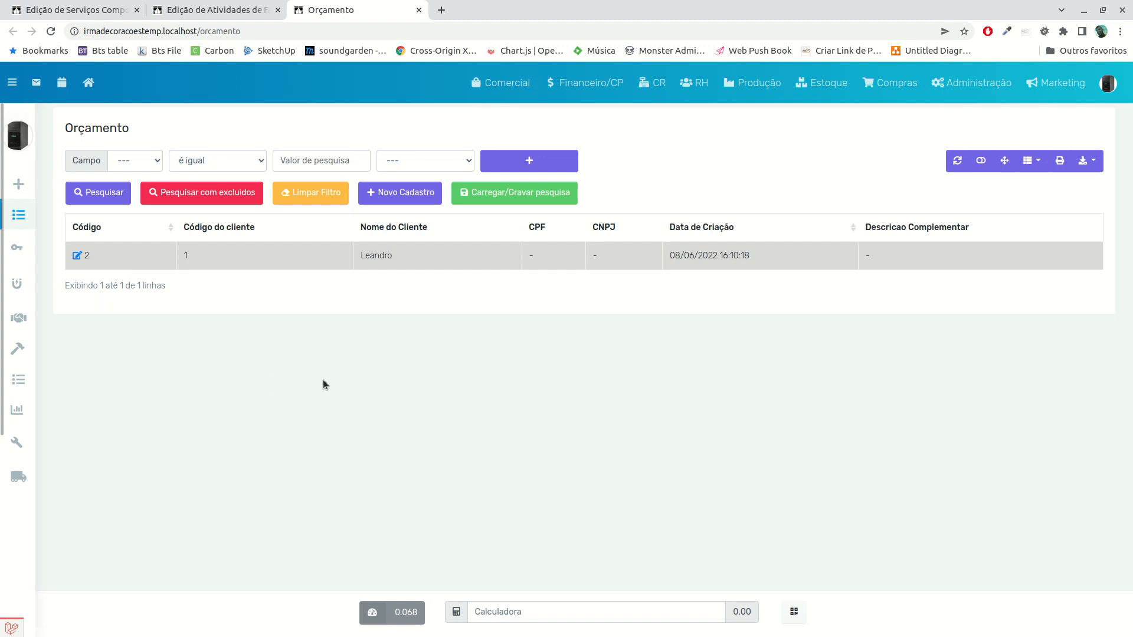
left_click(20, 187)
Search the client records by the customer's first name
left_click(208, 172)
key("Tab")
type("Leandro")
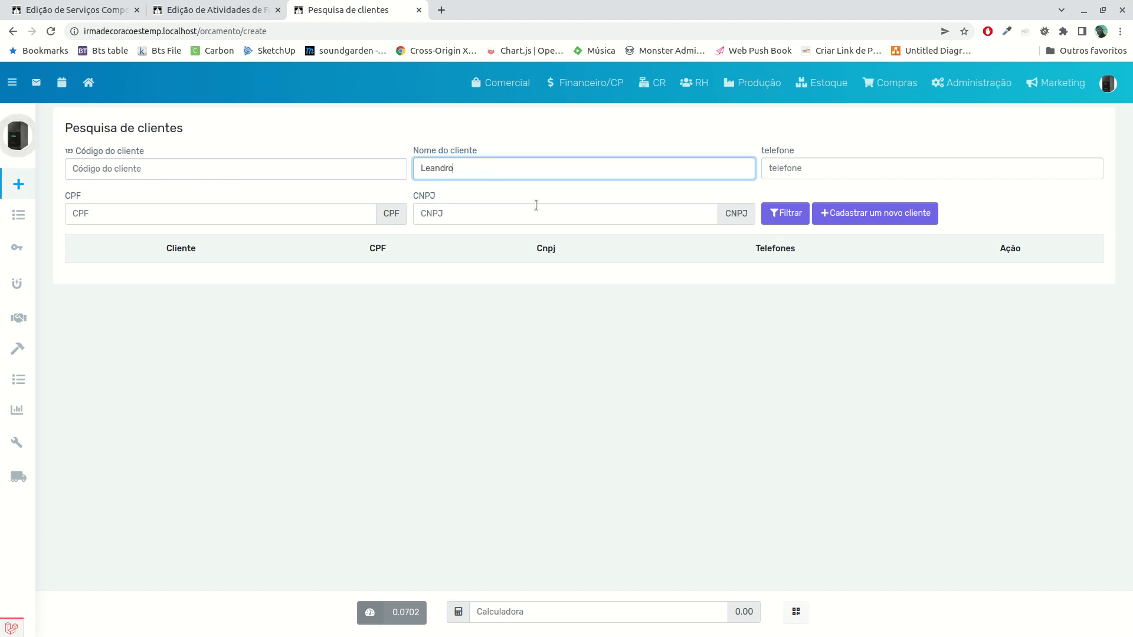
key("Return")
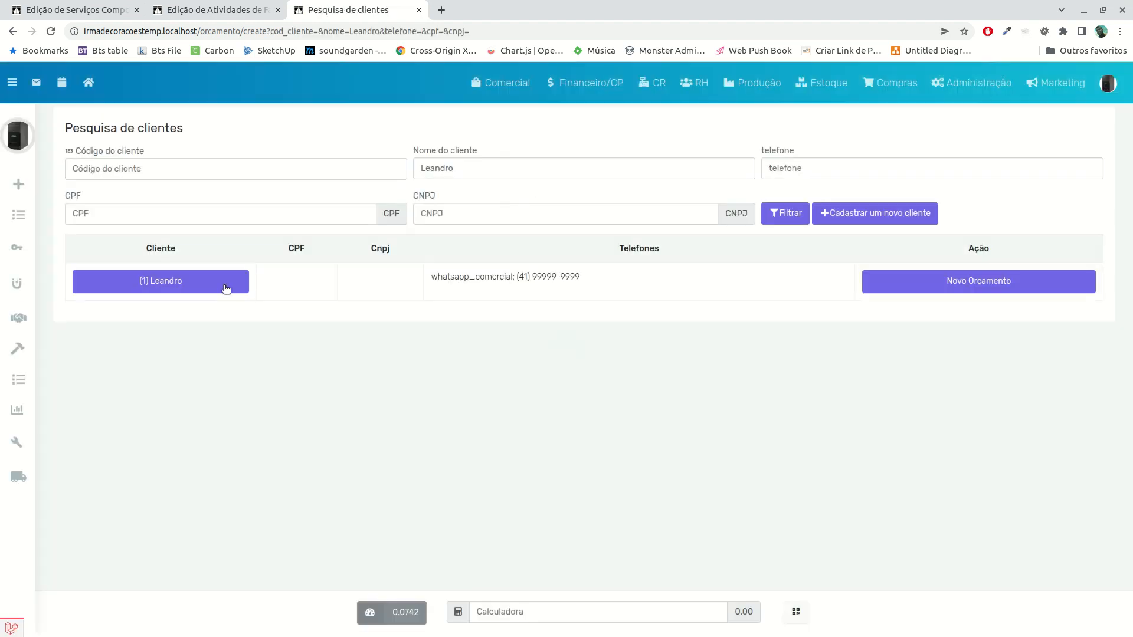
Open the form for registering a new client in a separate browser tab, leaving the client search available
left_click(170, 282)
left_click(502, 83)
left_click(833, 310)
middle_click(872, 223)
left_click(490, 10)
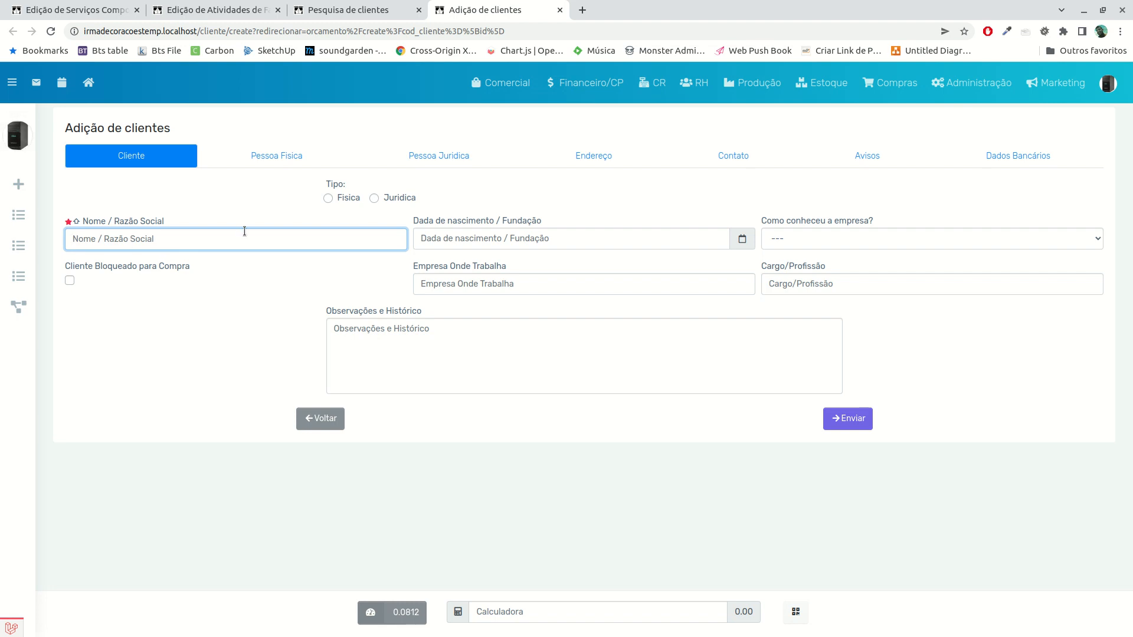
Go through the new client form's Contato, Pessoa Fisica, Pessoa Juridica, Endereço, Avisos and Dados Bancários sections and return to Cliente
left_click(740, 157)
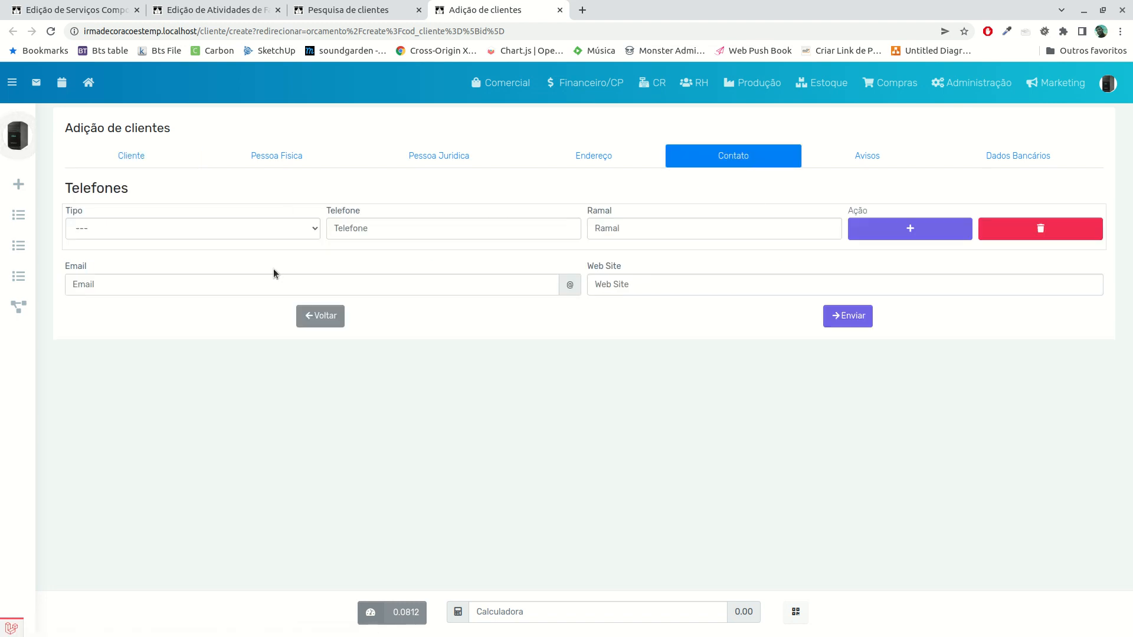
left_click(137, 158)
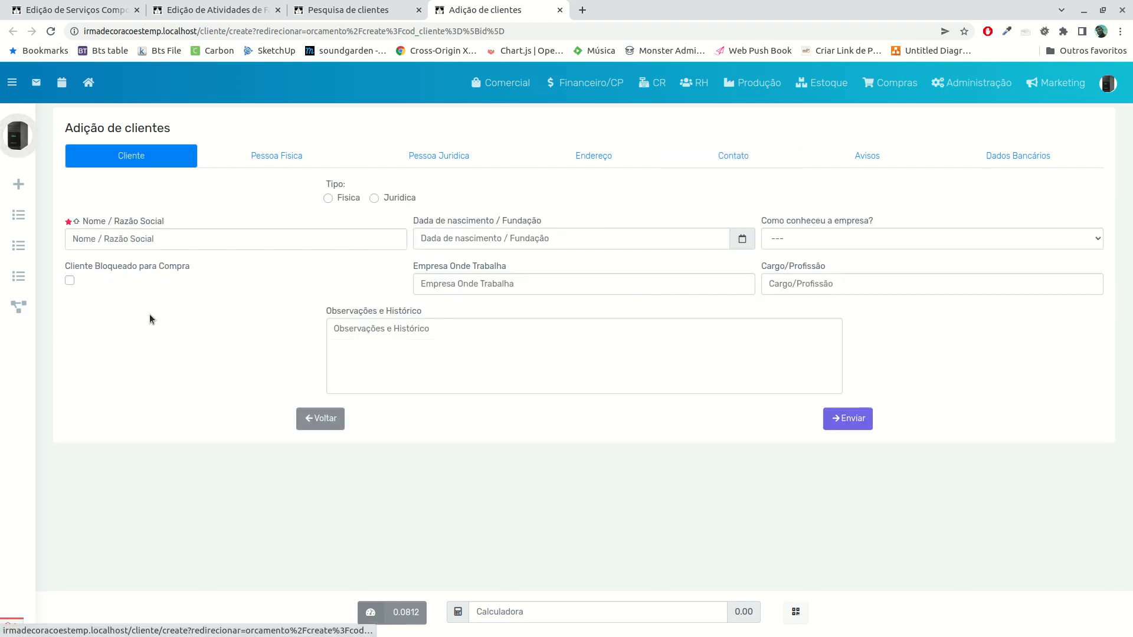
left_click(348, 157)
left_click(437, 158)
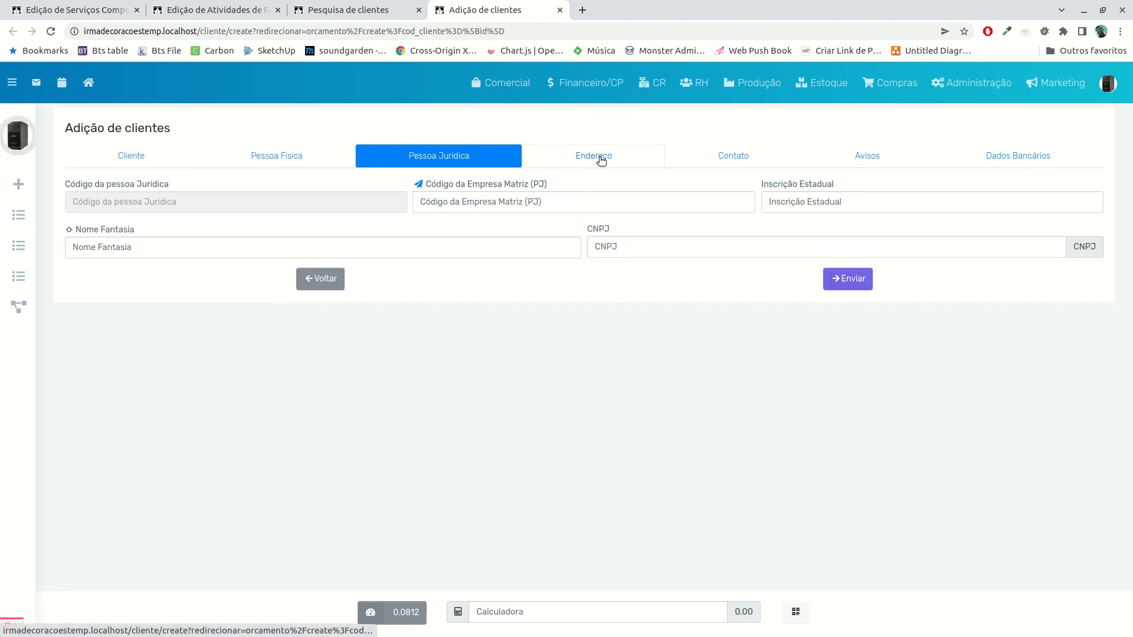
left_click(600, 159)
left_click(761, 156)
left_click(886, 155)
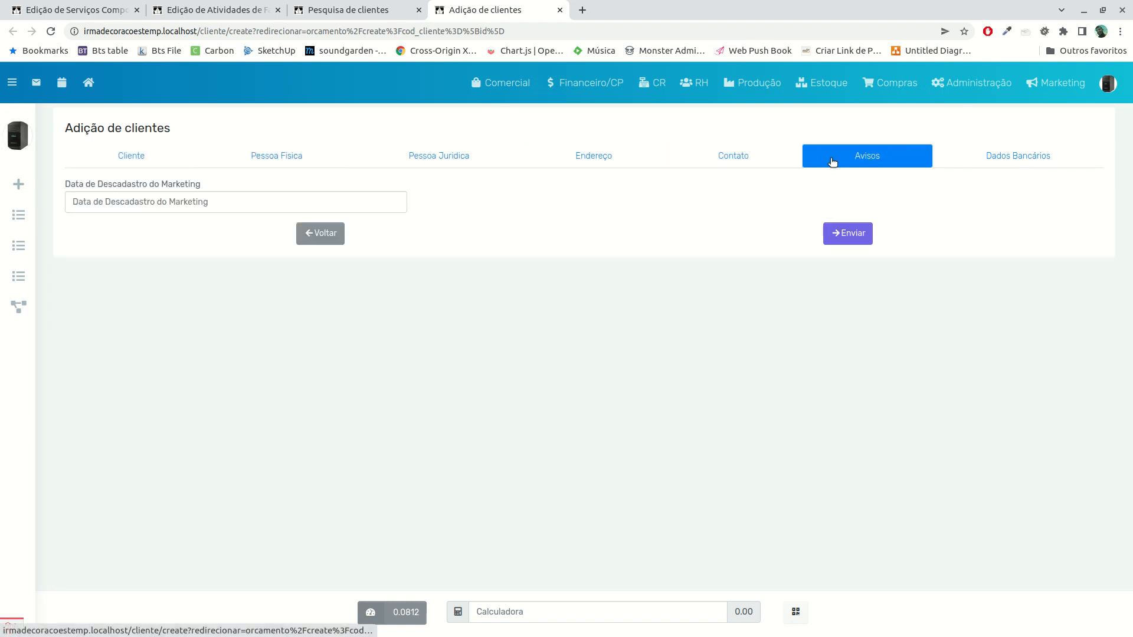
left_click(998, 158)
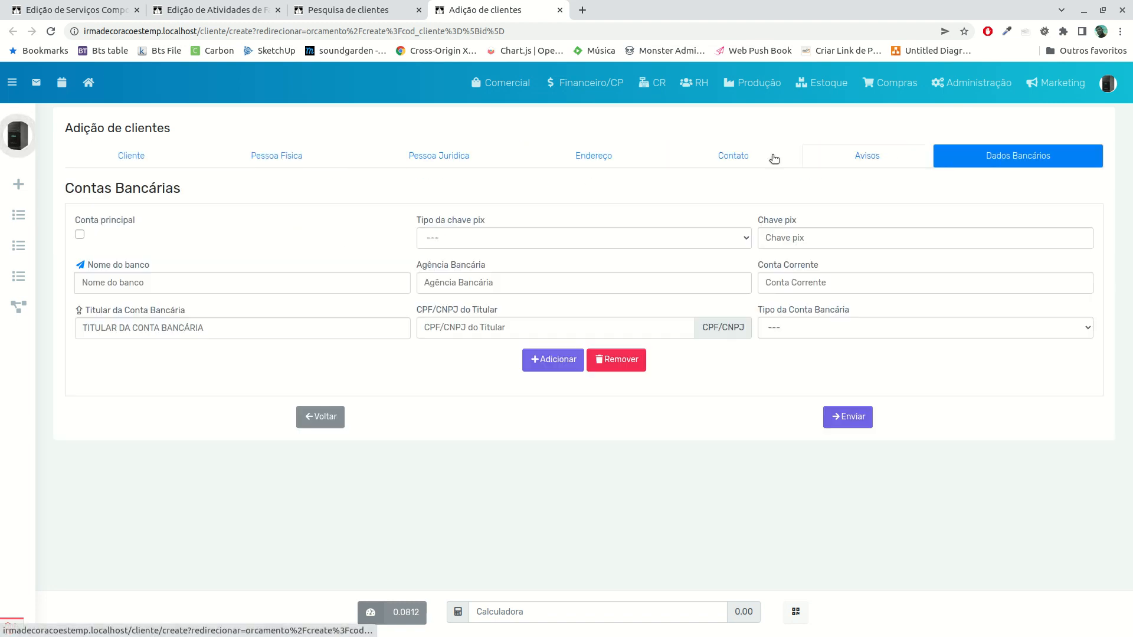
left_click(143, 160)
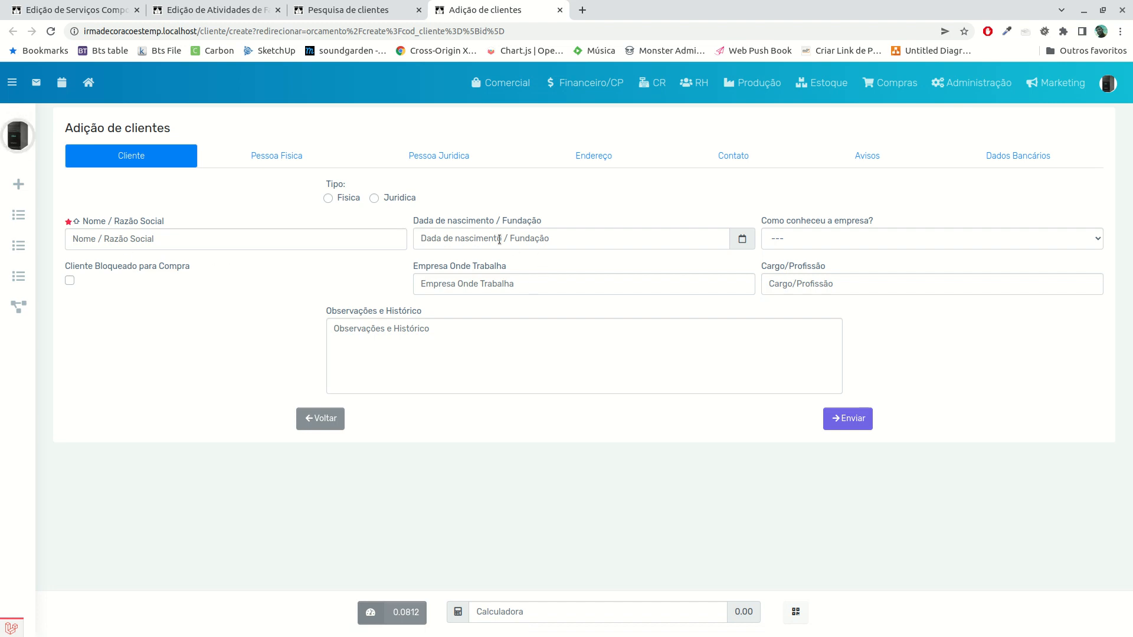
Review the choices for how the client found the company, plus the Cargo/Profissão and Empresa Onde Trabalha fields
left_click(871, 242)
left_click(869, 249)
left_click(861, 237)
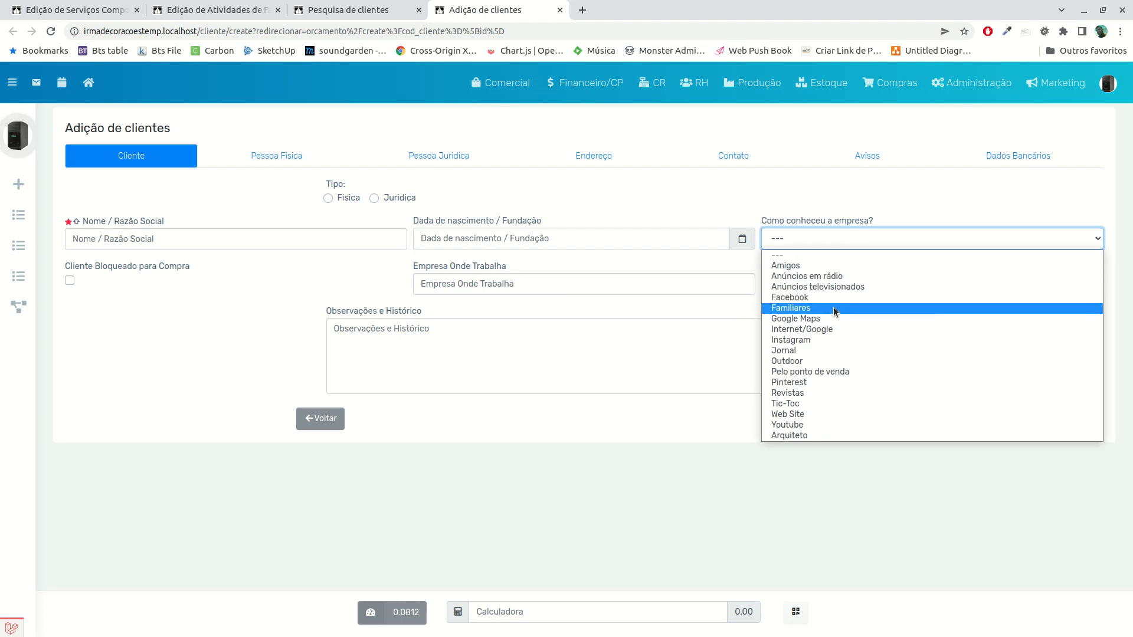
left_click(720, 405)
left_click(803, 280)
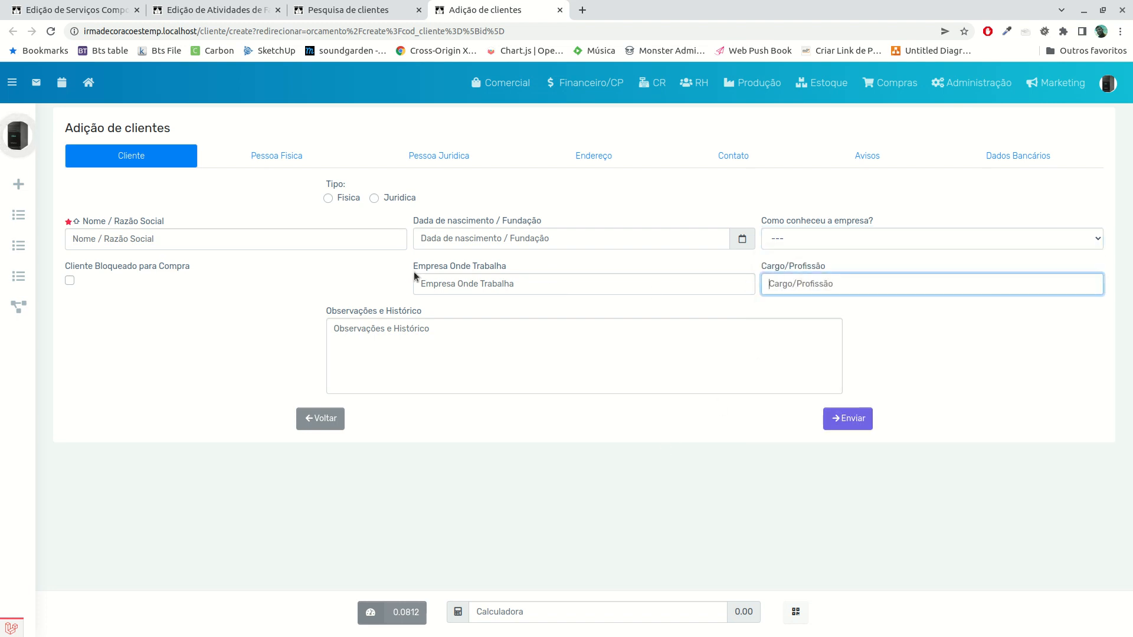
left_click(447, 283)
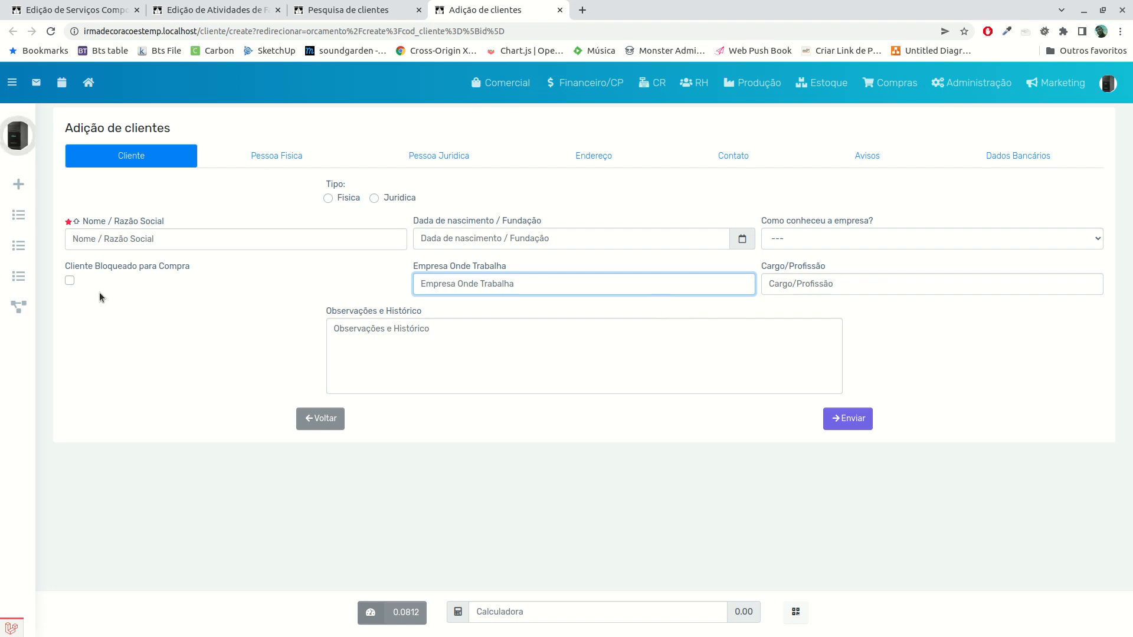
Mark the new client as Cliente Bloqueado para Compra and go to the Observações e Histórico field
left_click(70, 280)
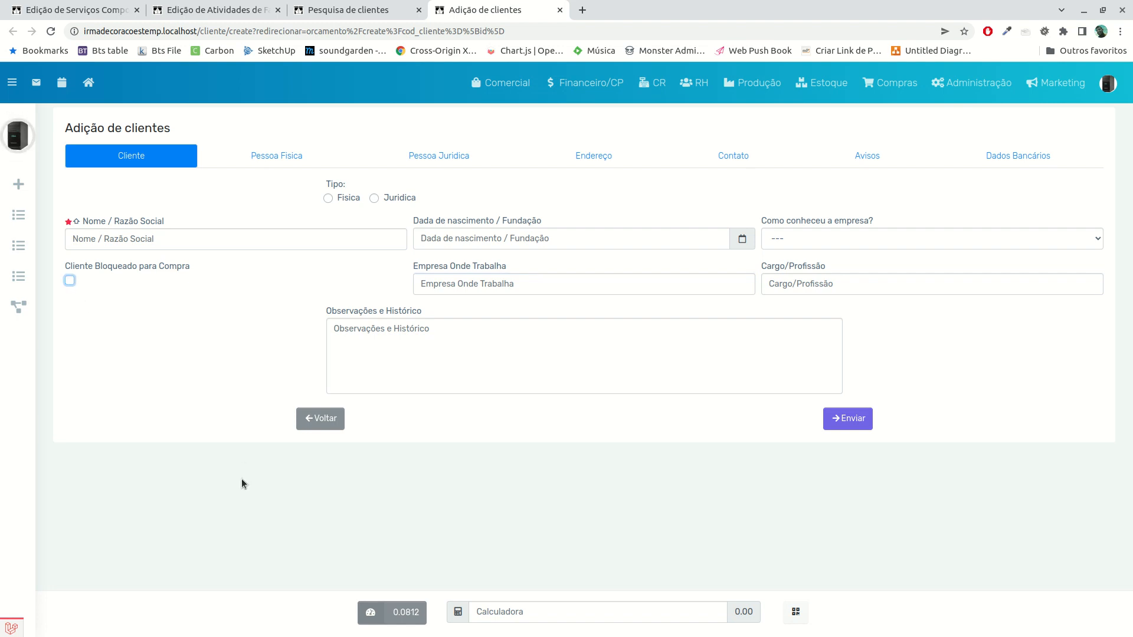
left_click(464, 385)
left_click(69, 280)
left_click(464, 366)
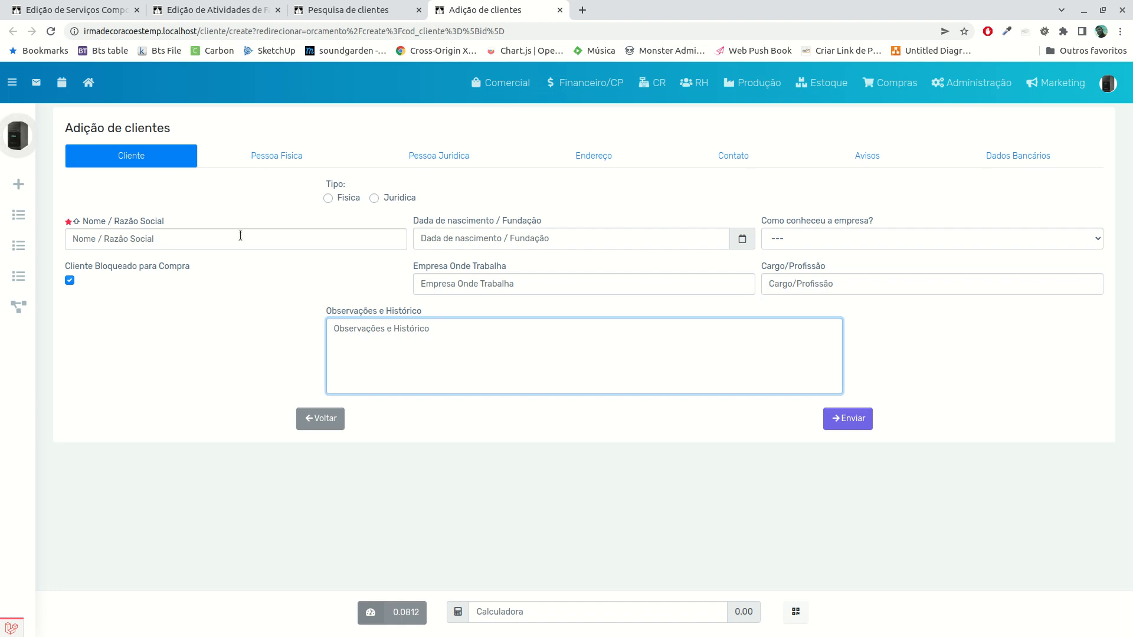
Return to the client search and start a new budget (Novo Orçamento) for the existing client
left_click(343, 10)
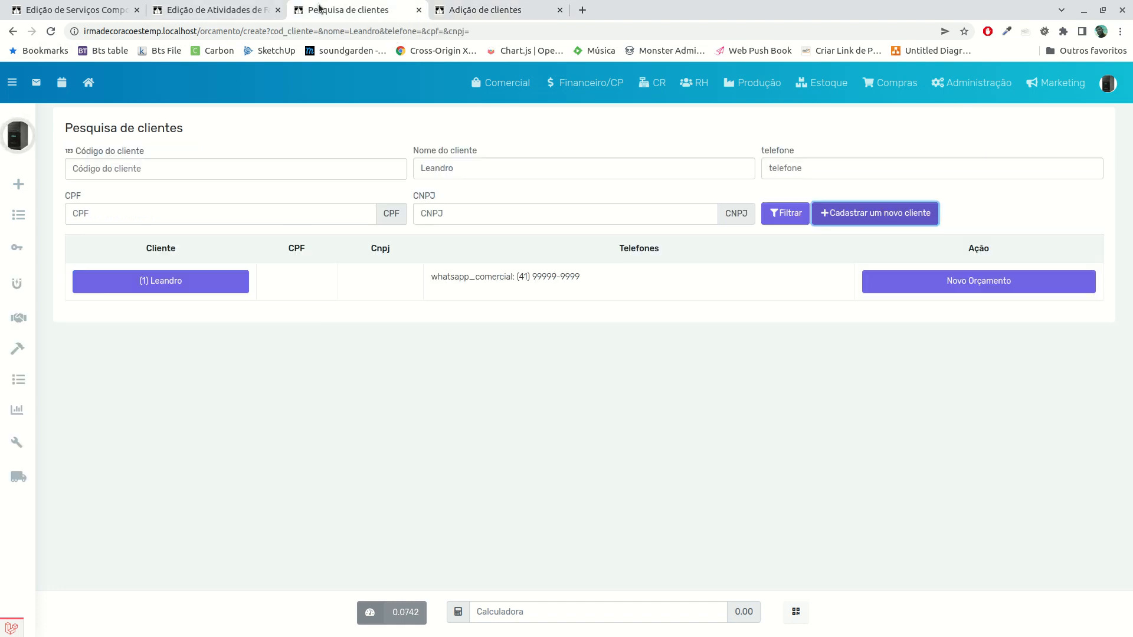
left_click(436, 320)
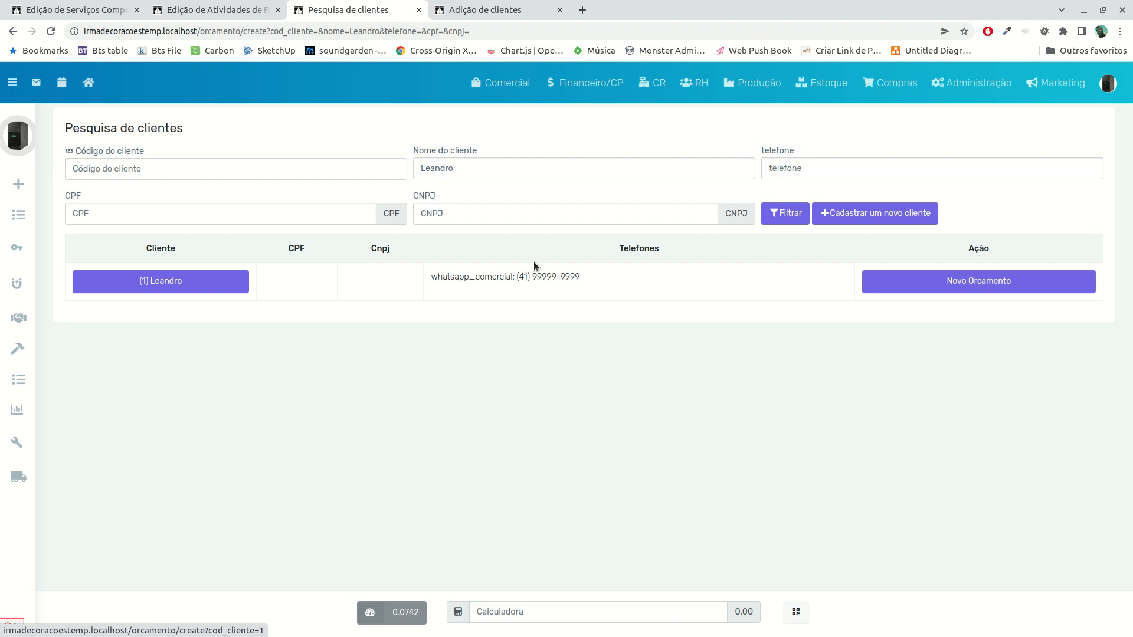
left_click(936, 290)
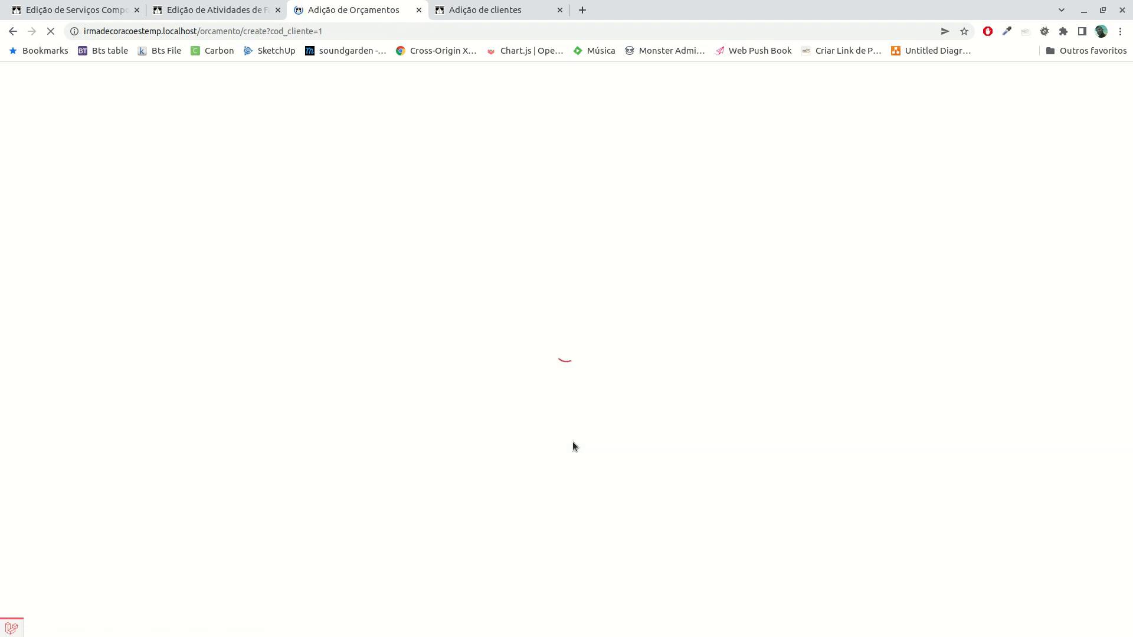
Leave the new budget form, open the existing budget from the budget list for viewing, and return to the list
left_click(13, 33)
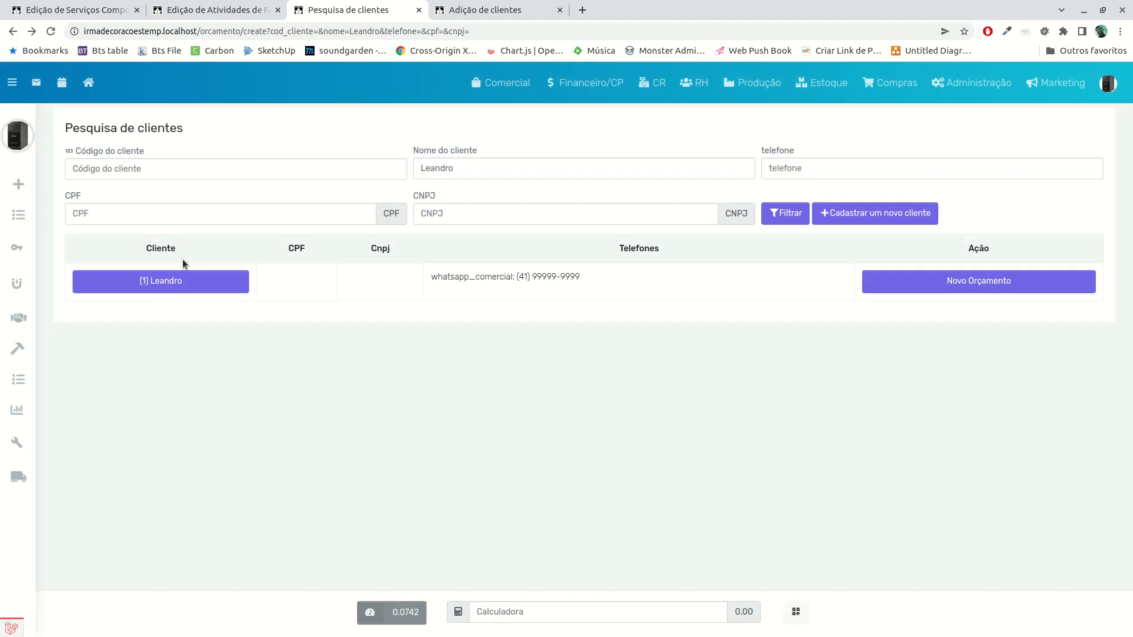
left_click(18, 215)
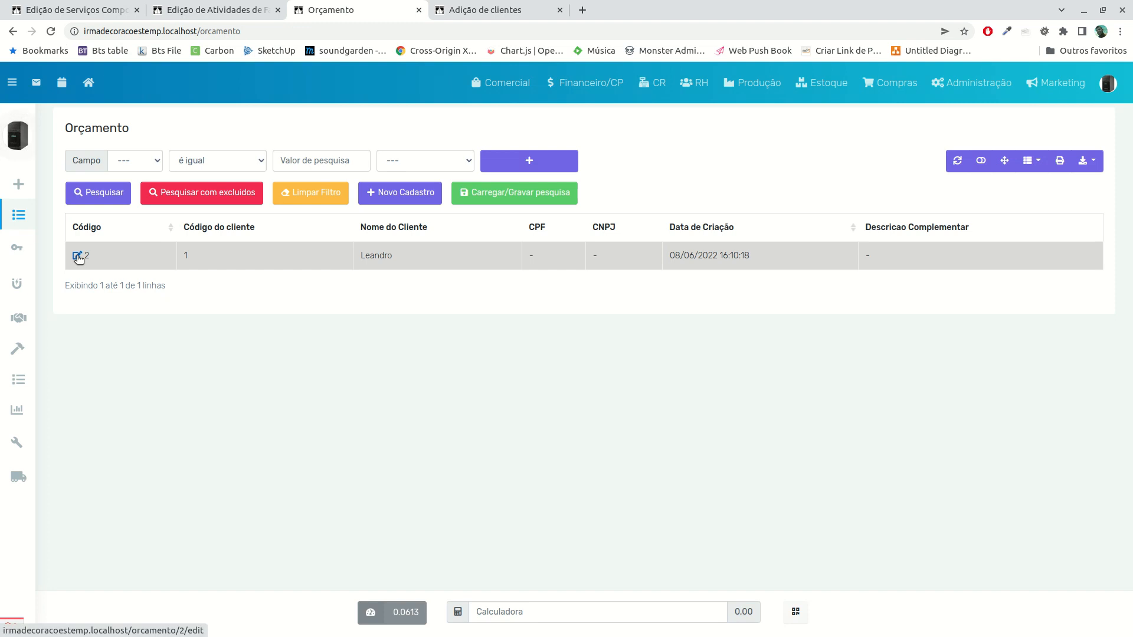
left_click(77, 257)
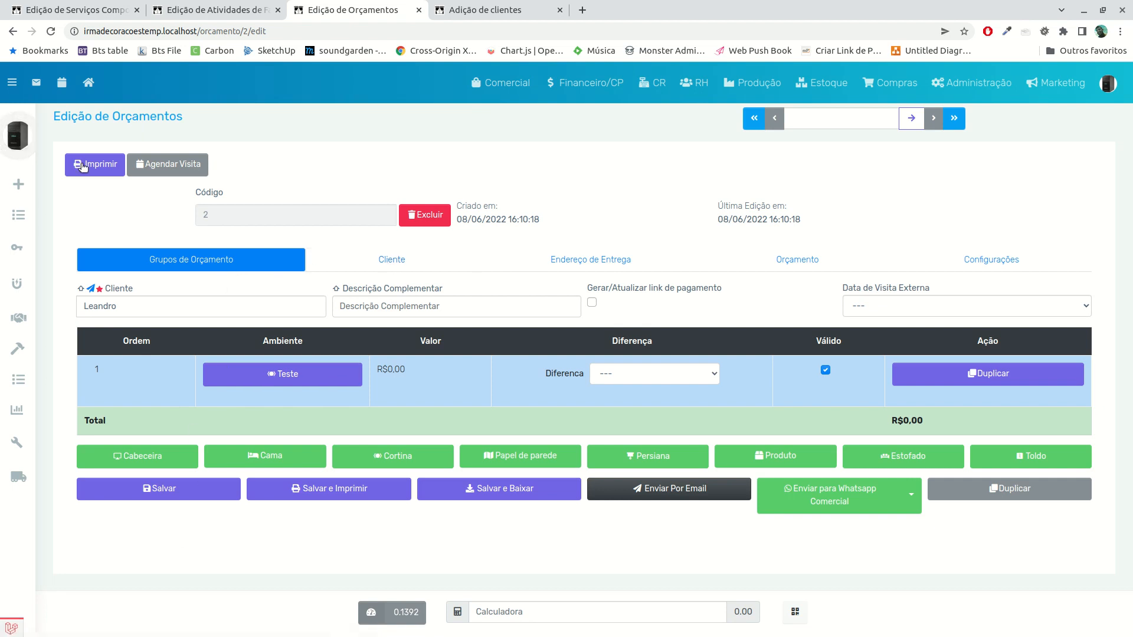
left_click(13, 31)
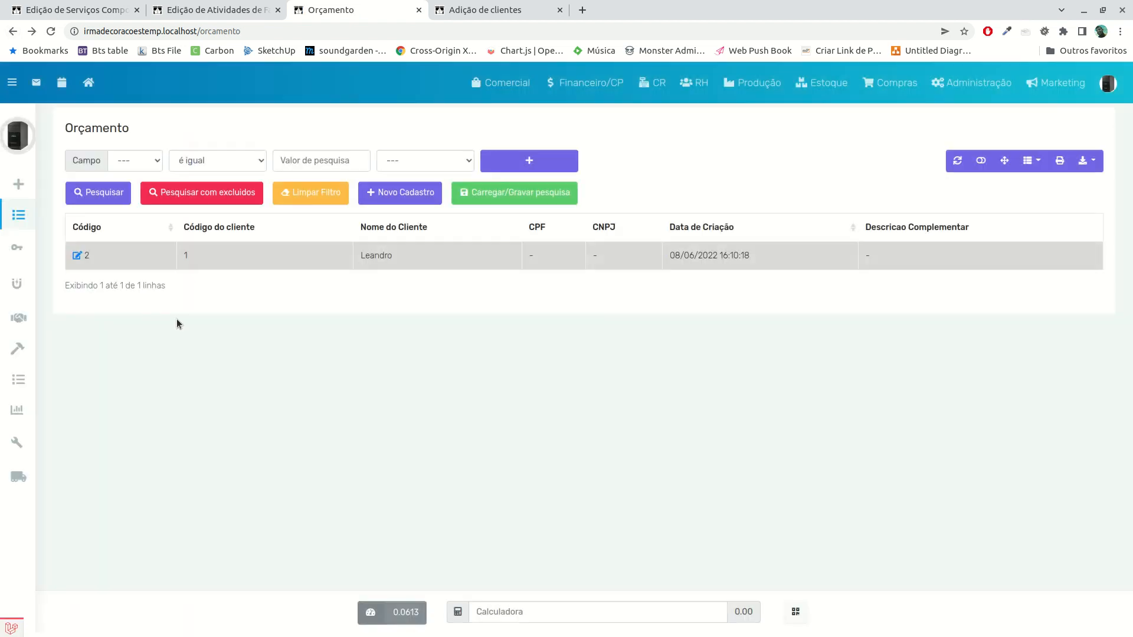
Start a new budget registration, search for the client by name and create a Novo Orçamento for that client
left_click(376, 195)
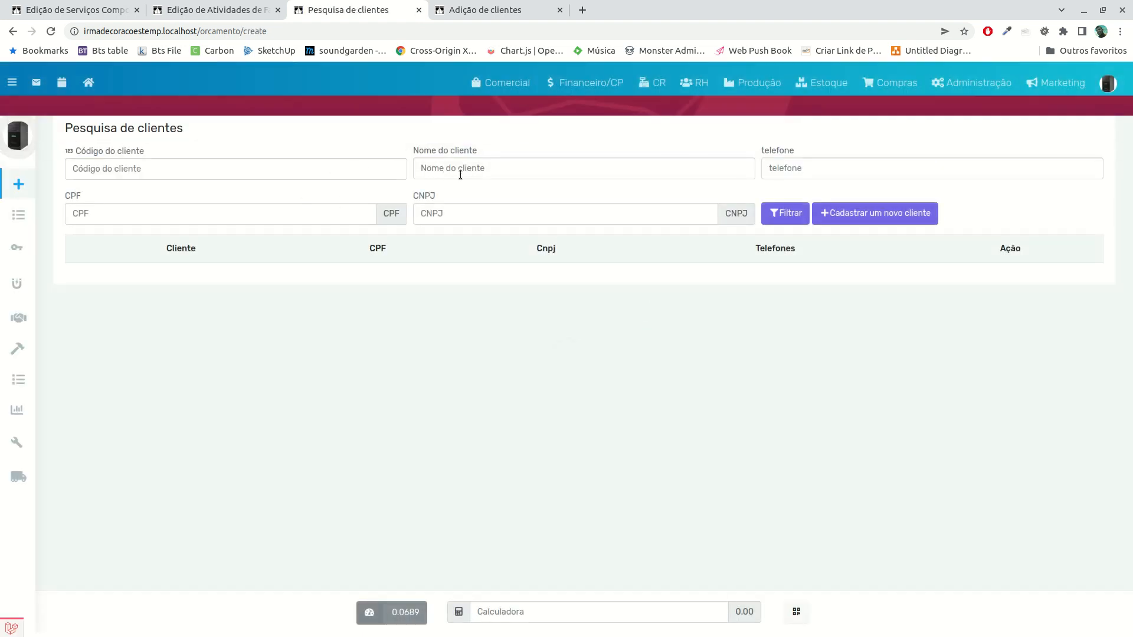
left_click(461, 171)
type("leandro")
key("Return")
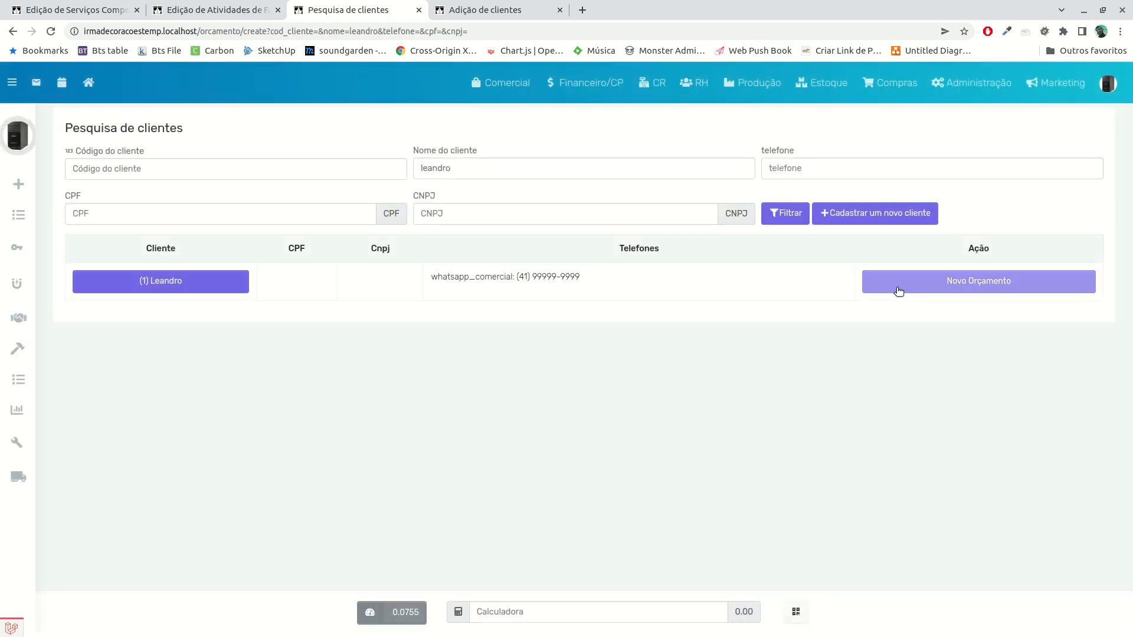
left_click(898, 289)
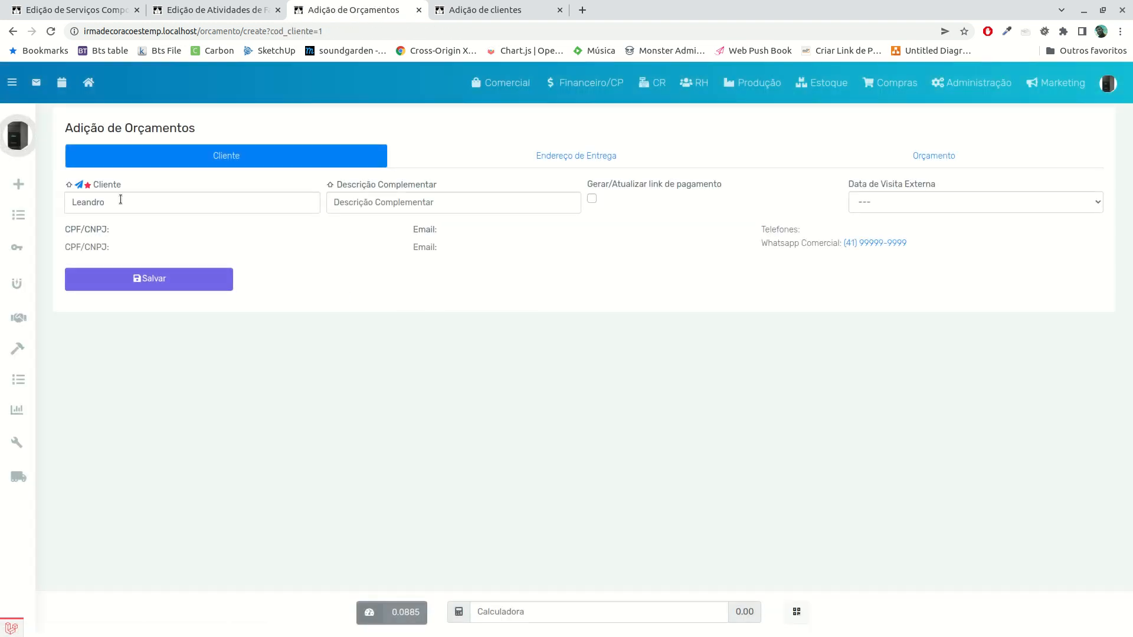
Fill in the budget's Descrição Complementar as "Casa da Praia"
left_click(397, 208)
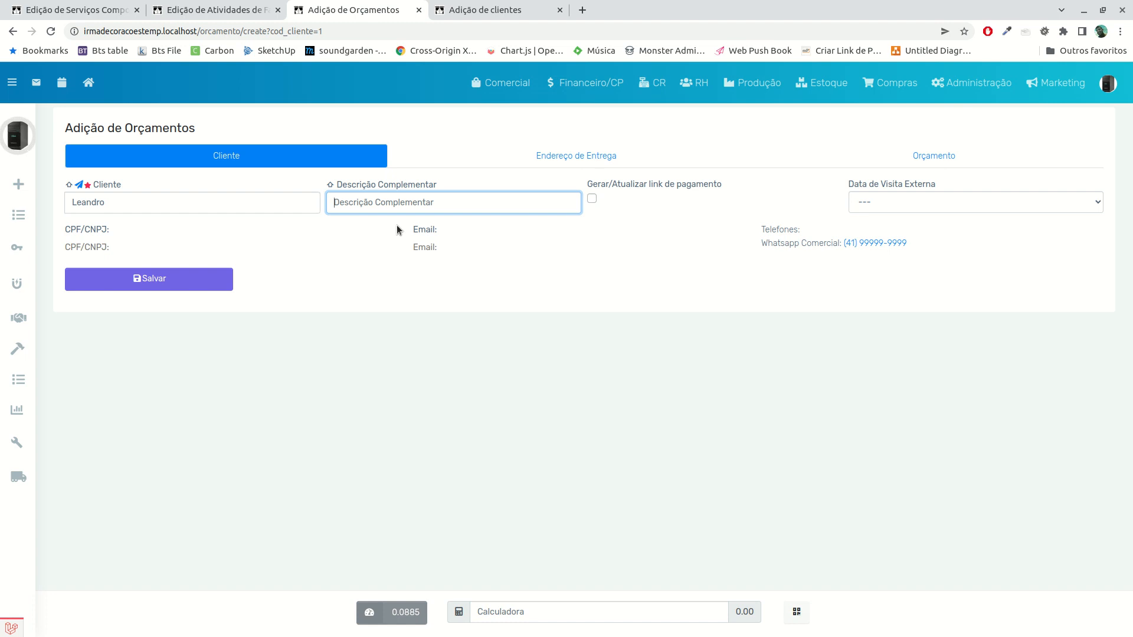
type("Casa")
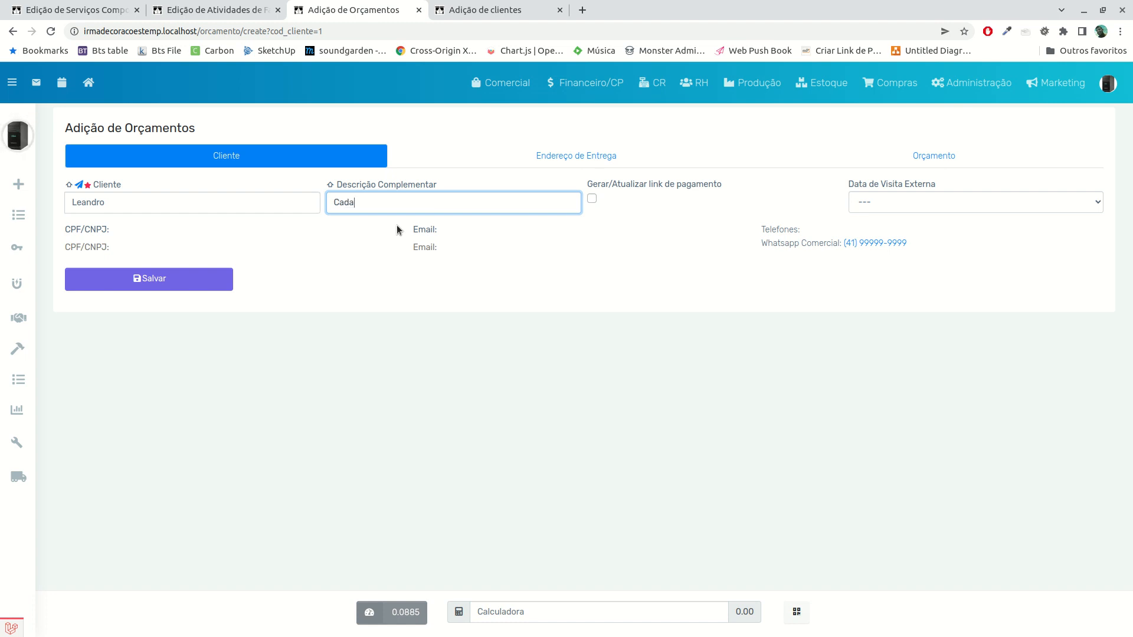
type(" da Praia")
left_click(367, 283)
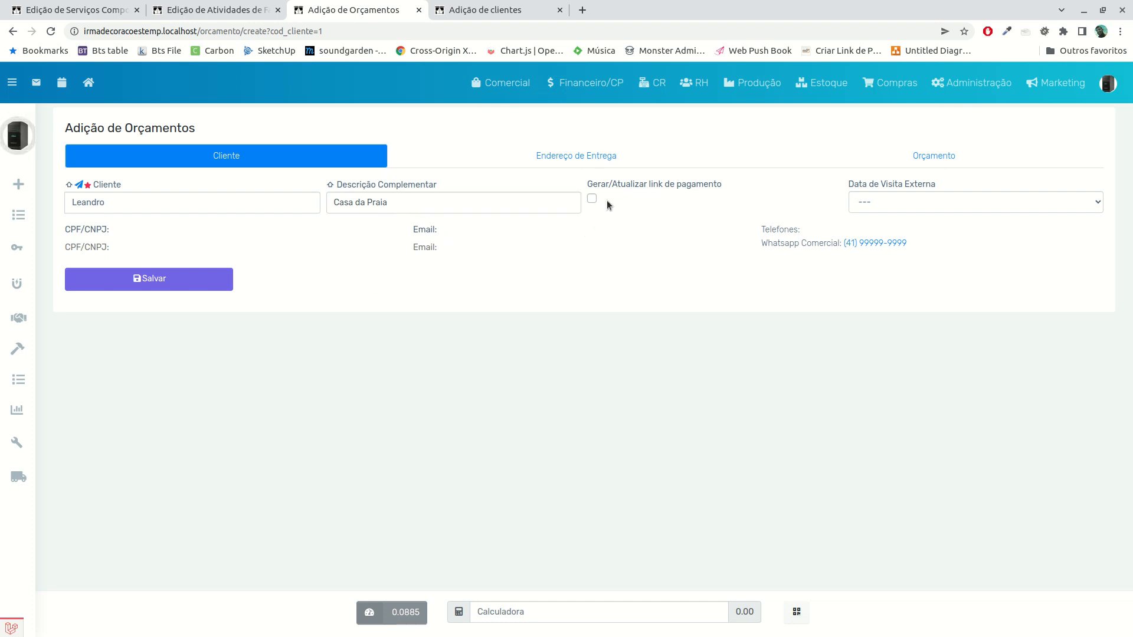
Review the Data de Visita Externa choices on the budget form and the entries available under Administração
left_click(928, 196)
left_click(928, 196)
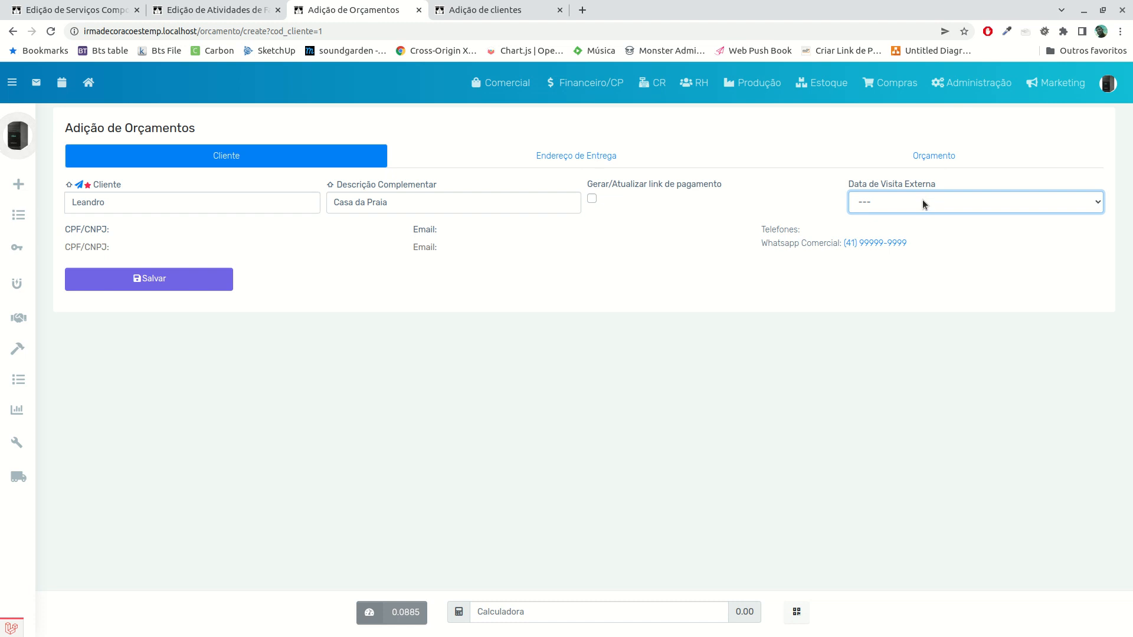
left_click(922, 203)
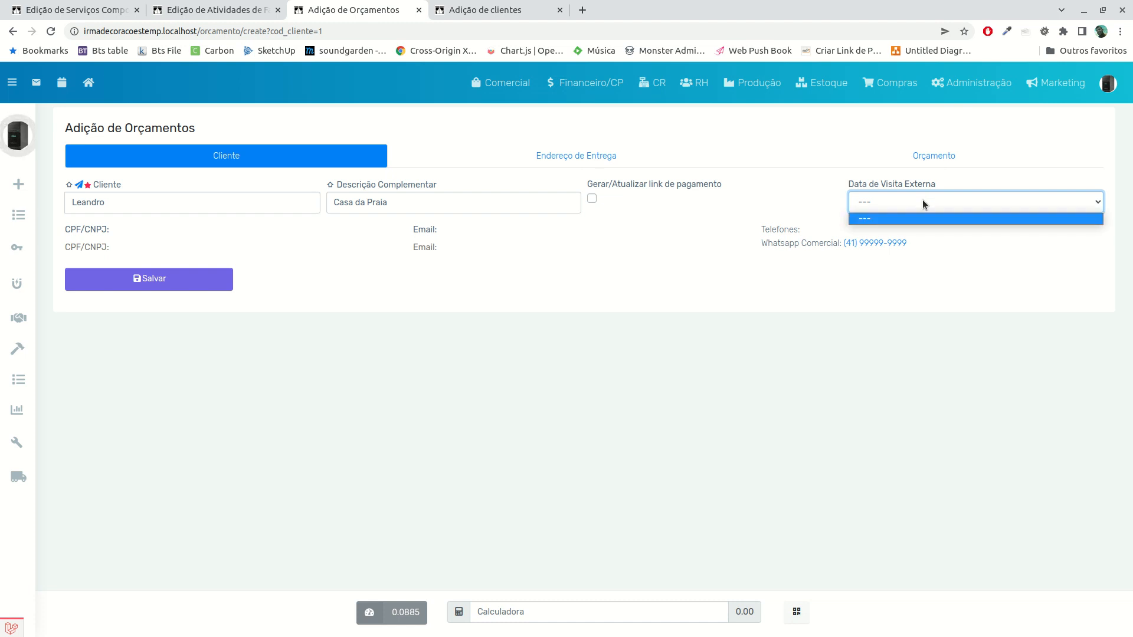
left_click(821, 350)
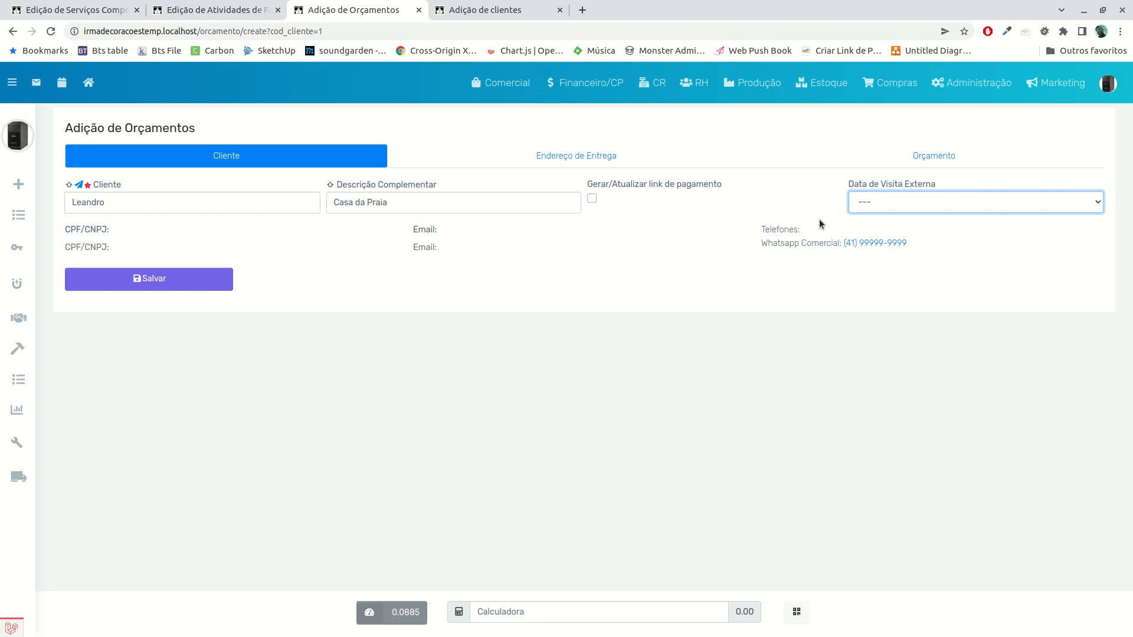
left_click(876, 210)
left_click(876, 219)
left_click(984, 85)
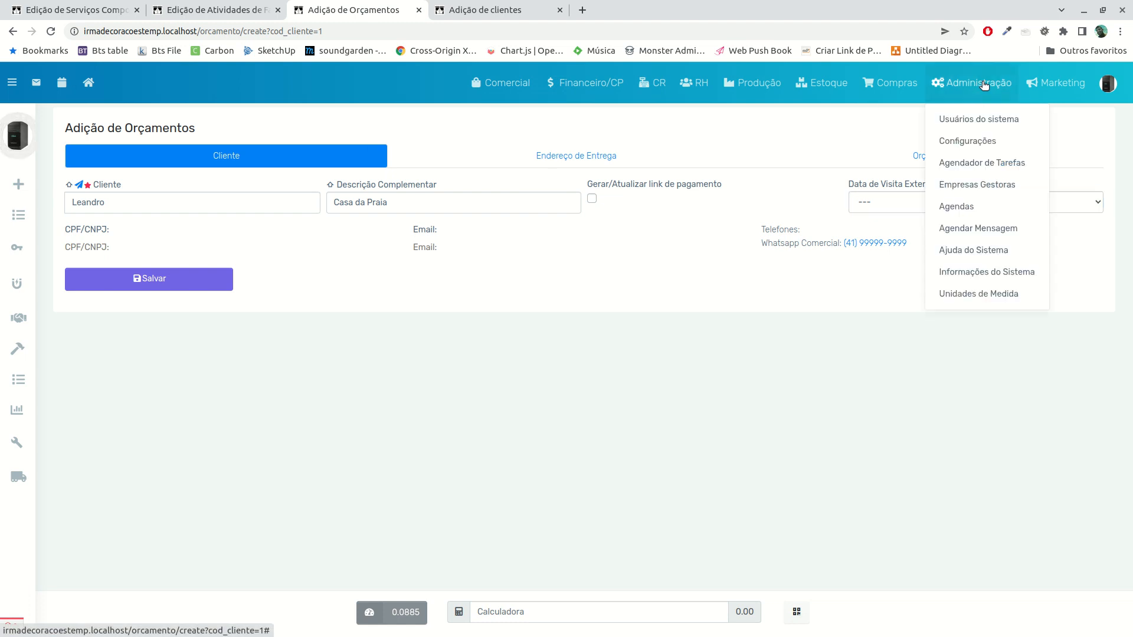
left_click(618, 354)
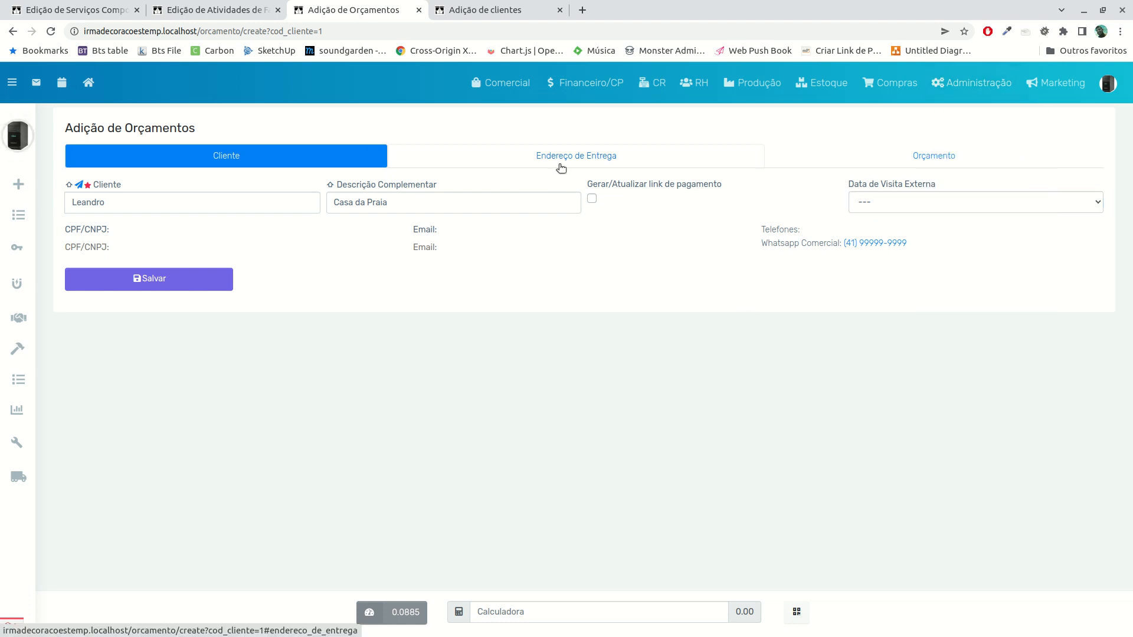
Review the budget's Endereço de Entrega section, then its Orçamento section and the entries available under Comercial
left_click(561, 168)
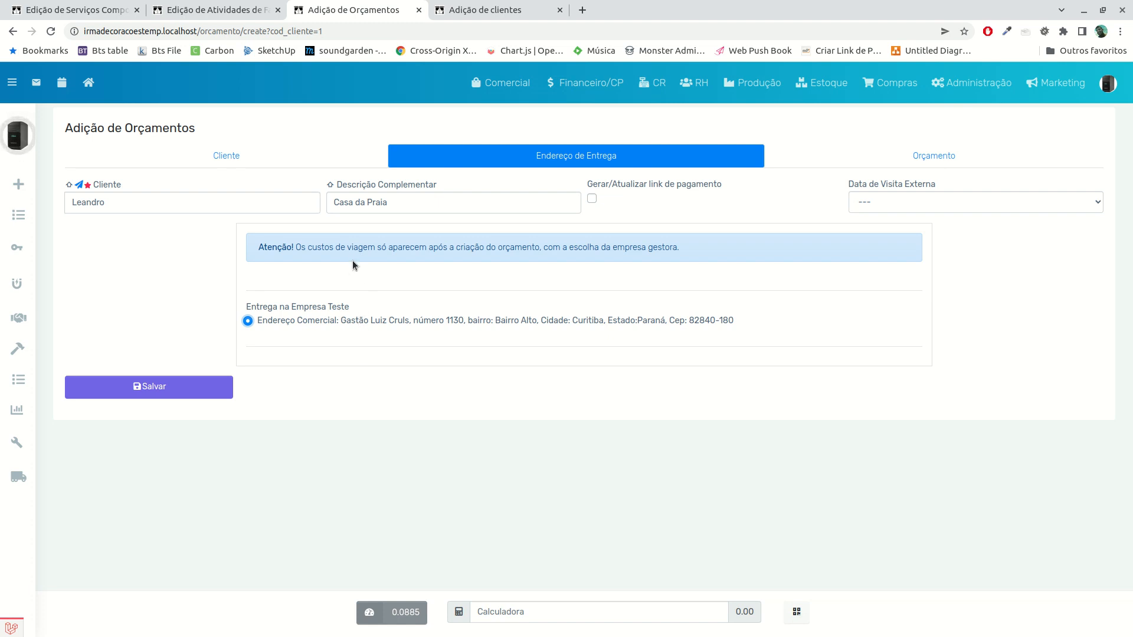
left_click(114, 202)
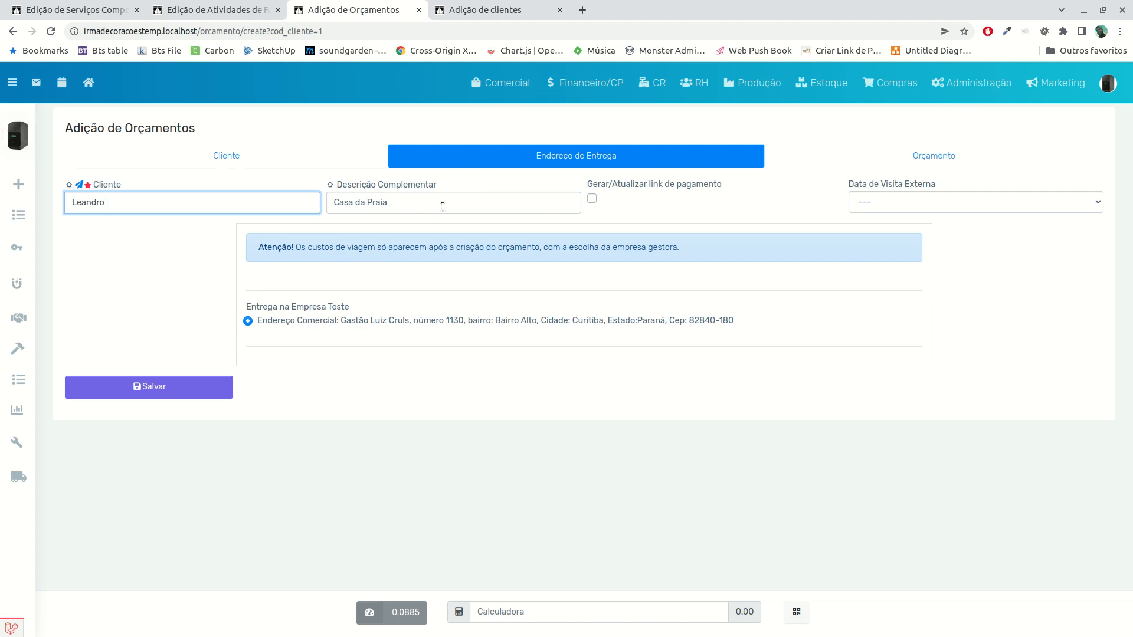
left_click(927, 164)
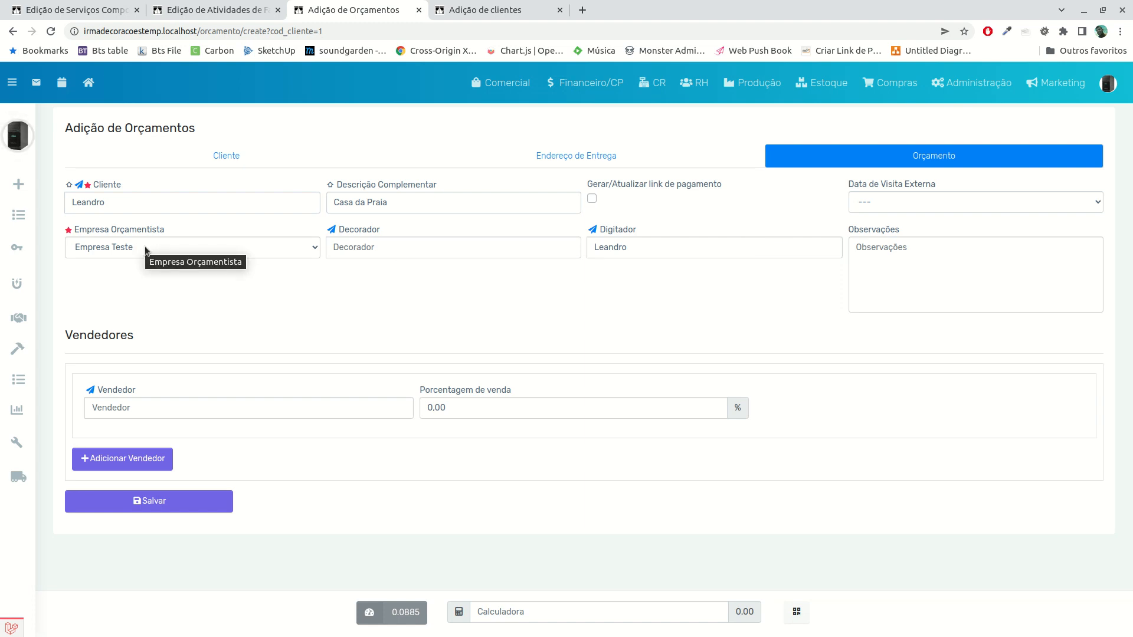
left_click(523, 94)
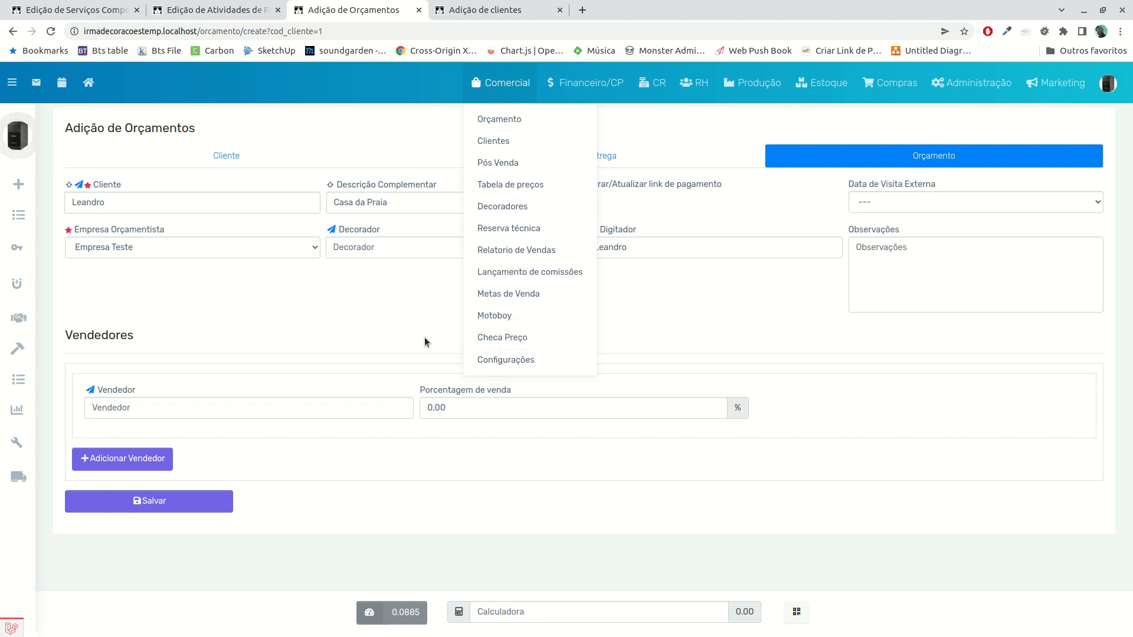
left_click(324, 305)
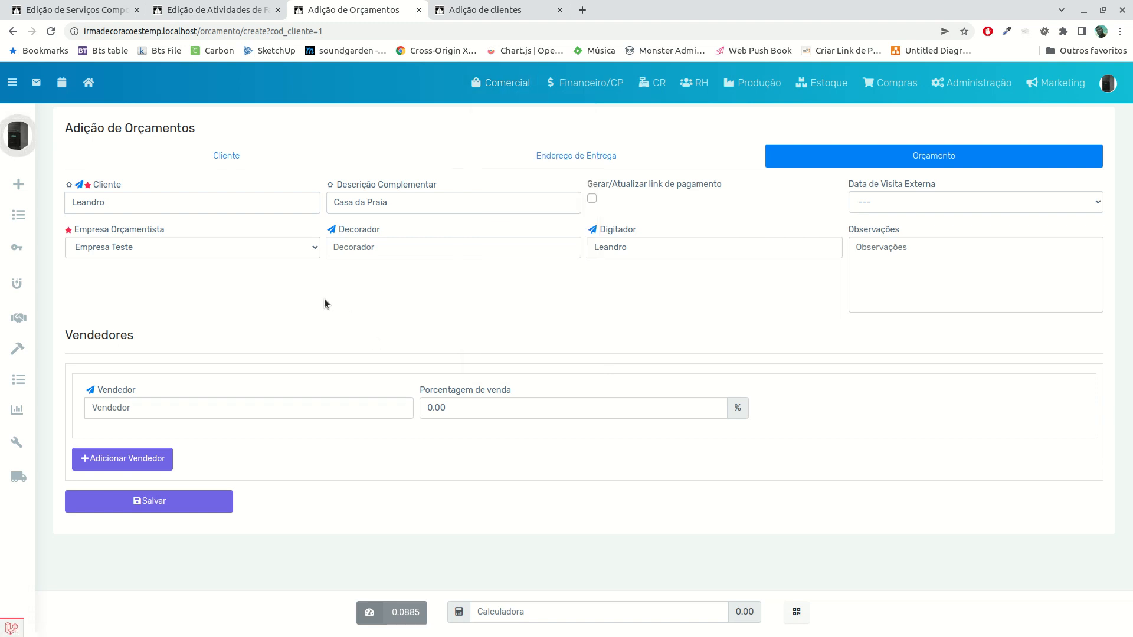
Check the budget's Decorador field, open Decoradores in a separate browser tab and start a new decorator registration
left_click(381, 251)
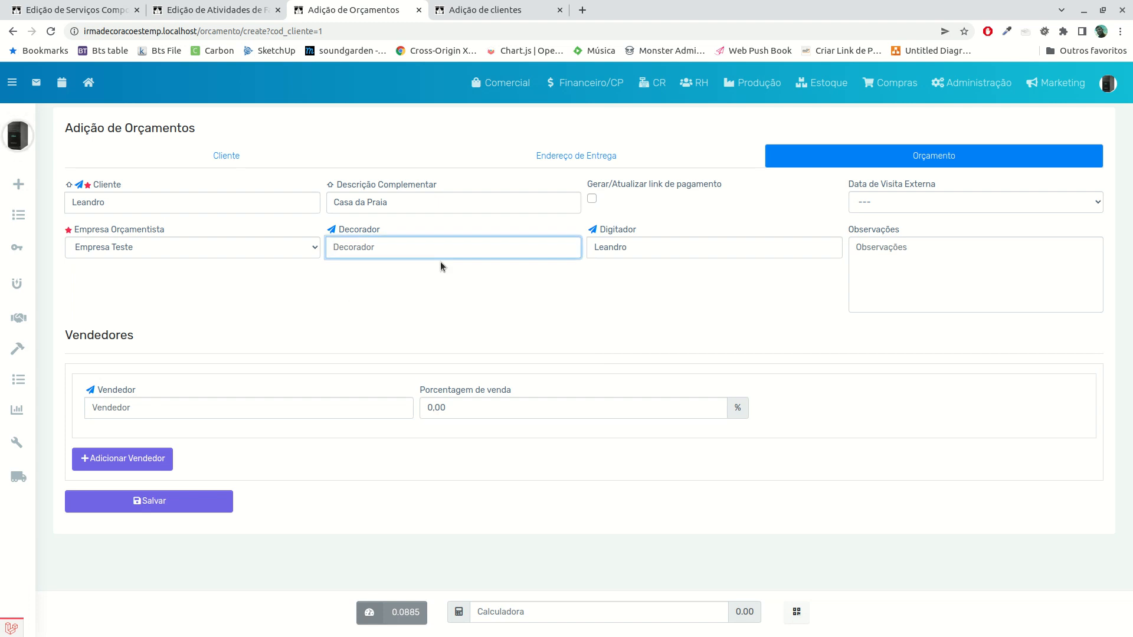
left_click(500, 82)
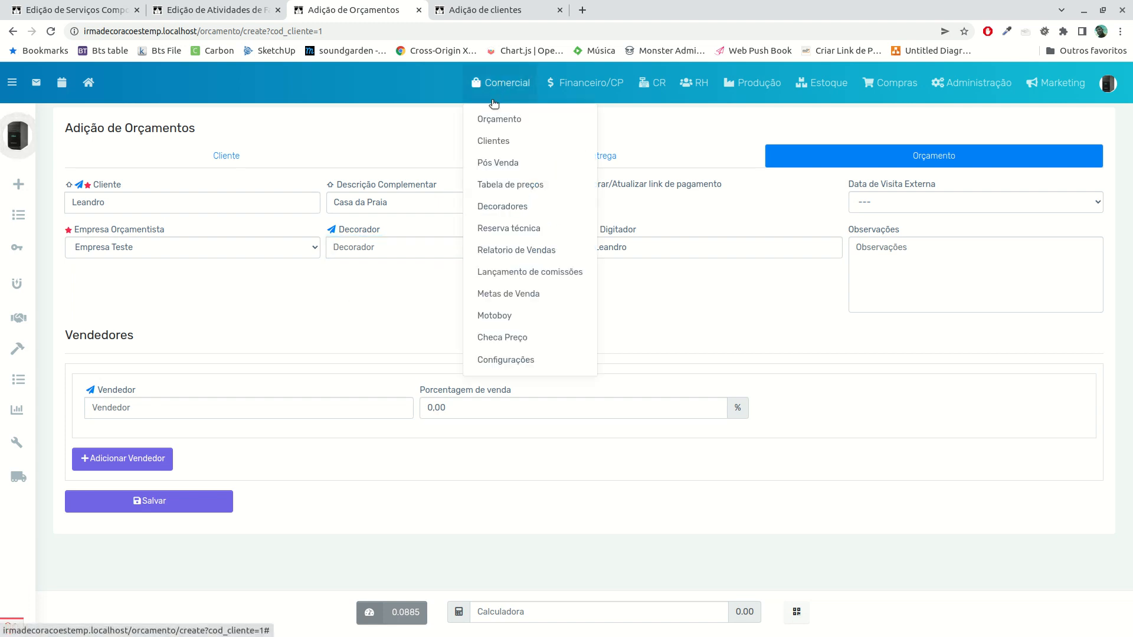
middle_click(494, 206)
left_click(657, 6)
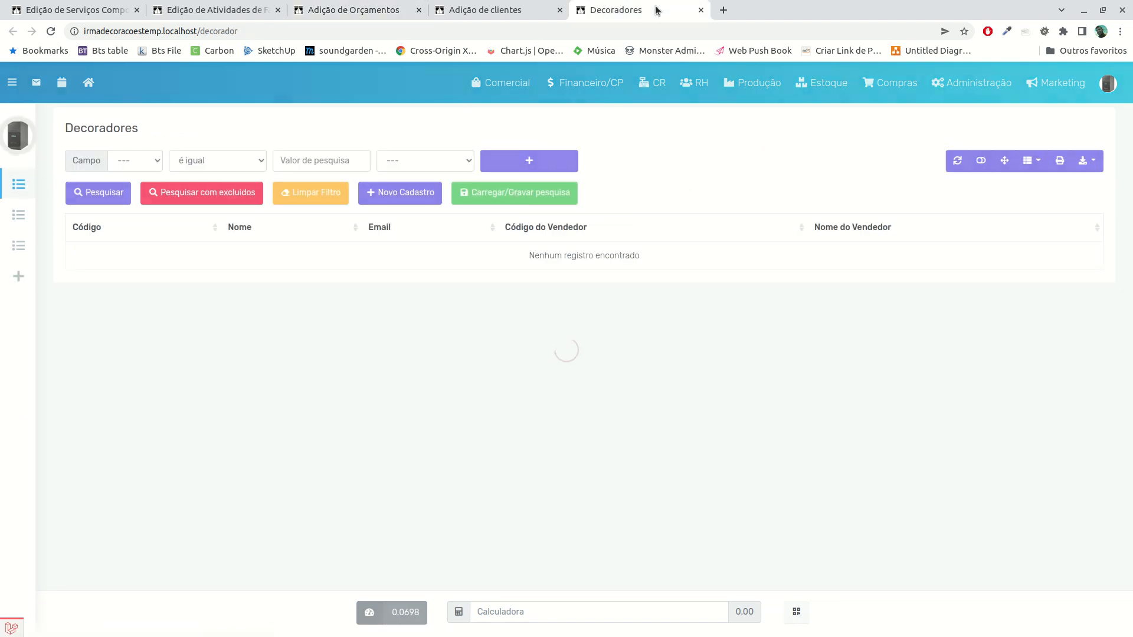
left_click(430, 200)
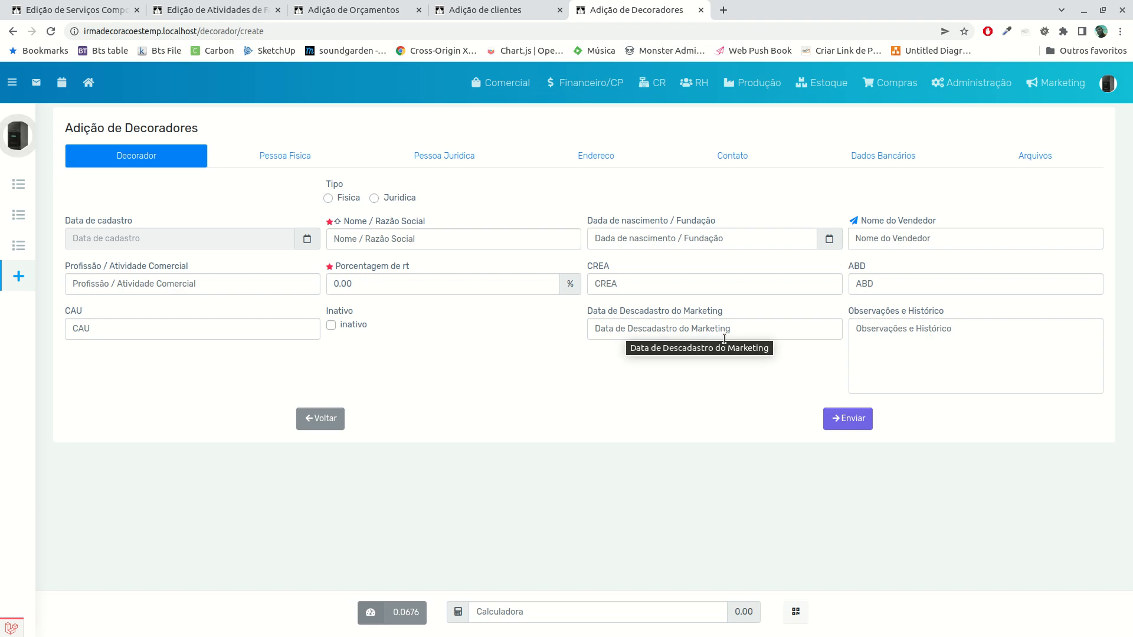
Go through the decorator form's Pessoa Fisica, Pessoa Juridica, Endereco, Contato, Dados Bancários and Arquivos sections
left_click(294, 163)
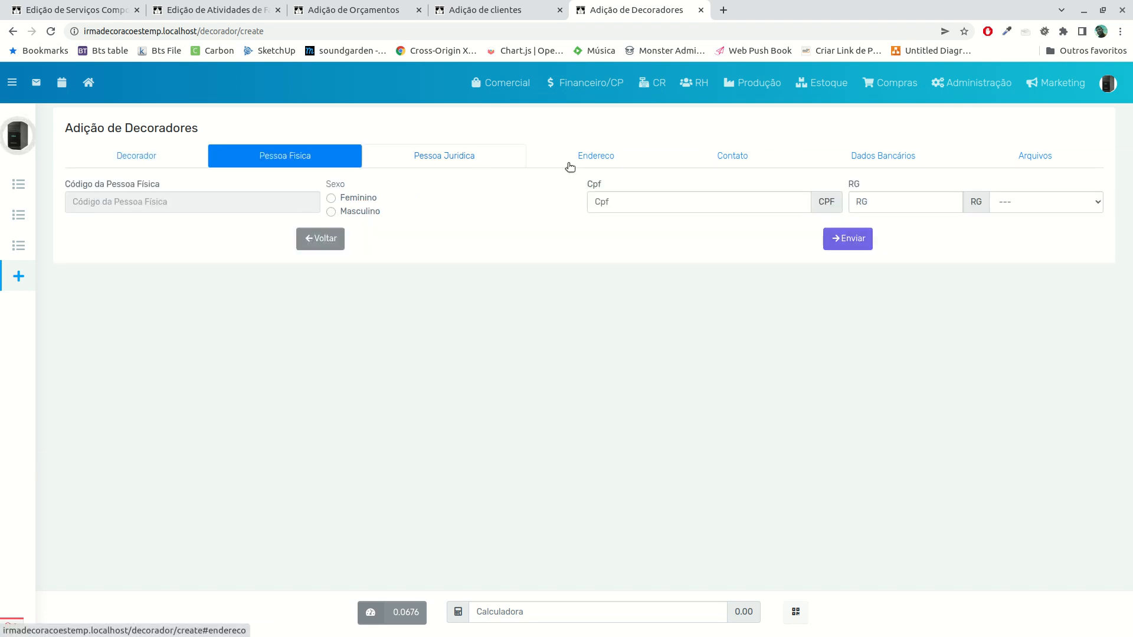
left_click(455, 165)
left_click(621, 163)
left_click(764, 161)
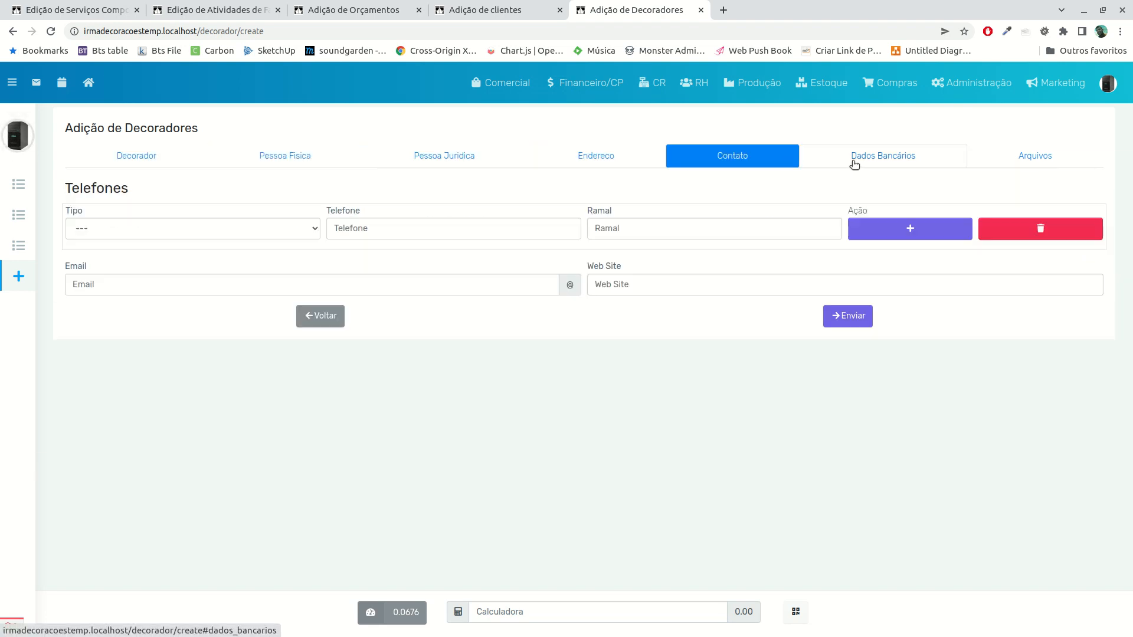
left_click(884, 162)
left_click(1026, 161)
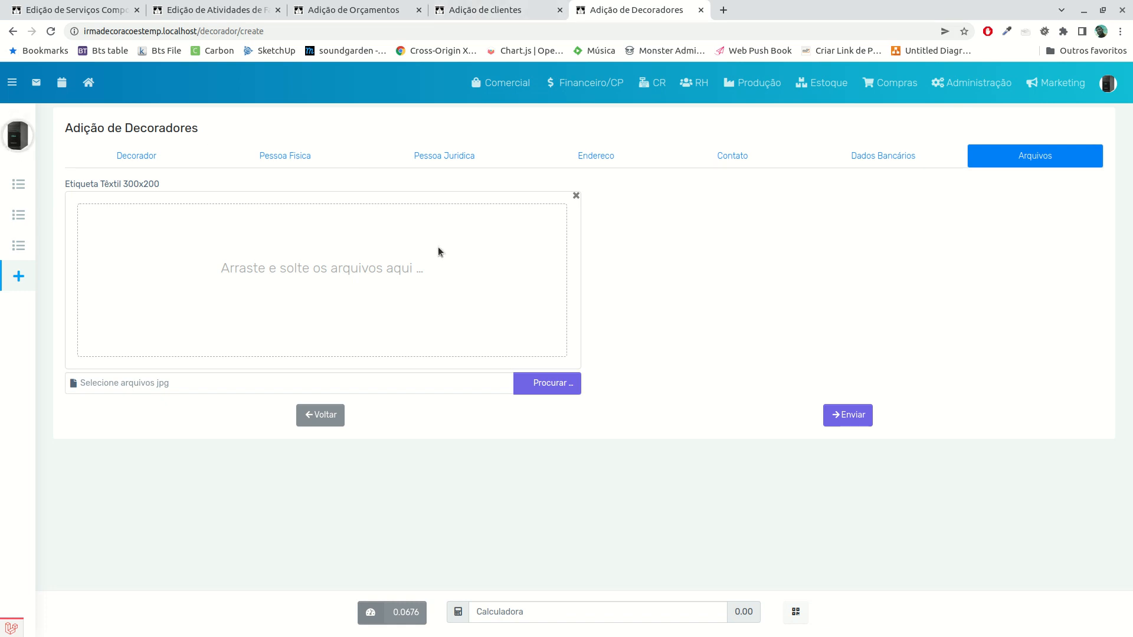
Return to the new budget, assign the suggested seller with a Porcentagem de venda of 100,00% and save the budget
left_click(488, 10)
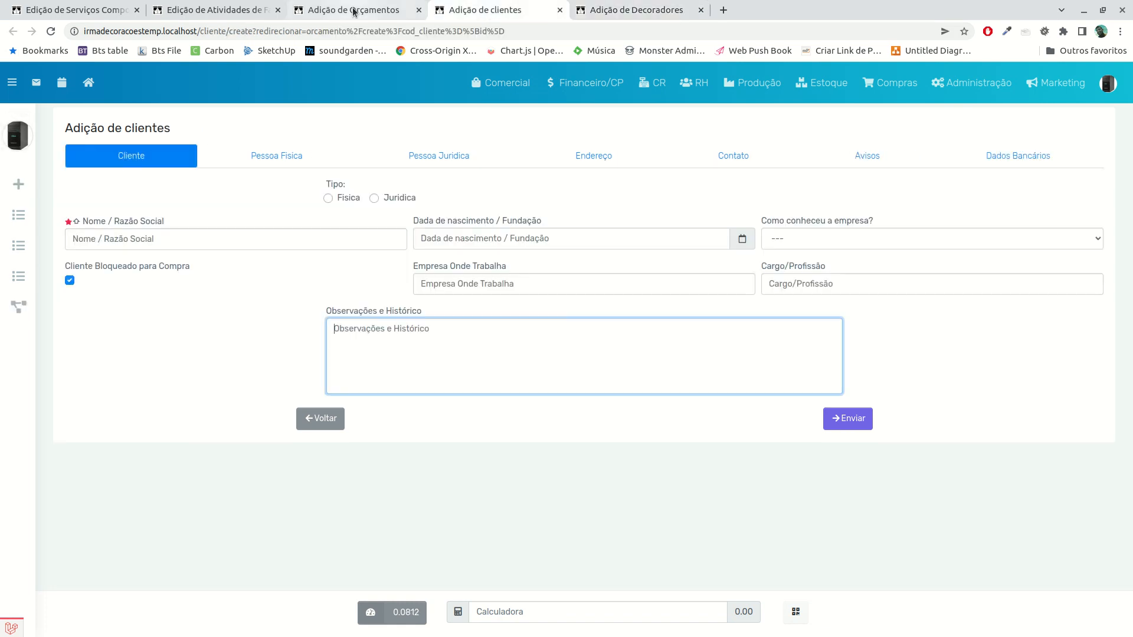
left_click(354, 10)
left_click(208, 263)
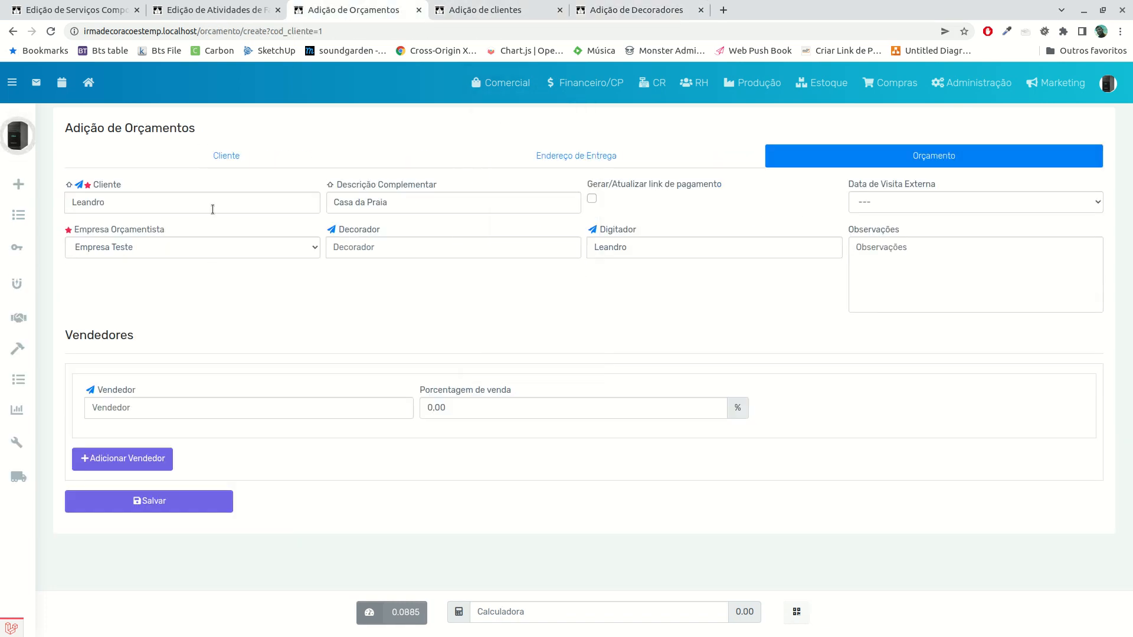
left_click(161, 409)
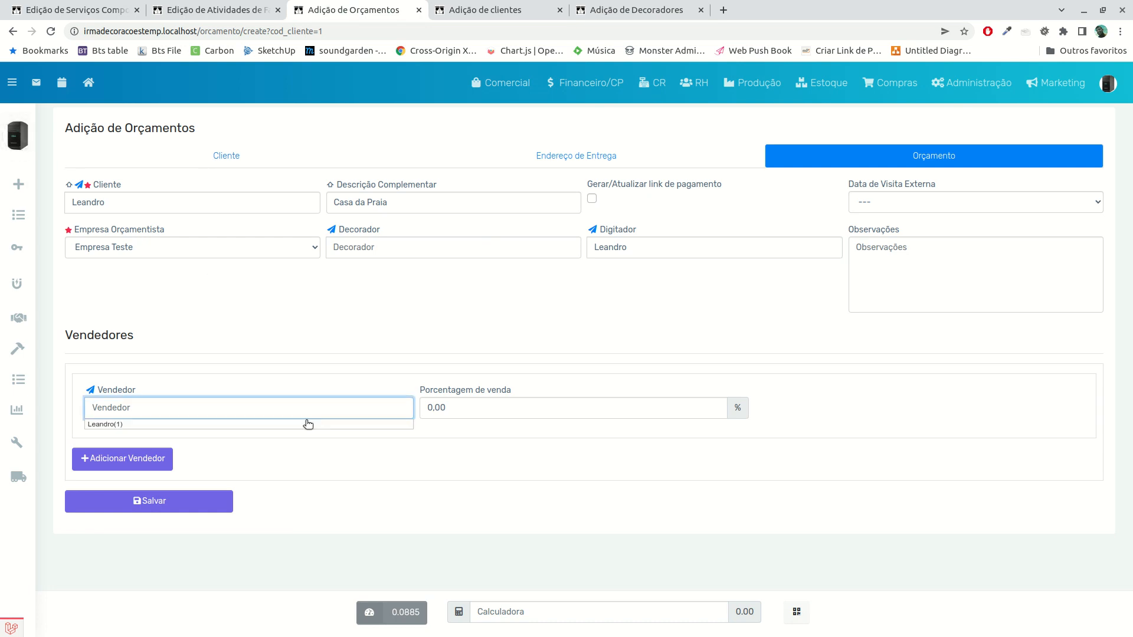
key("Down")
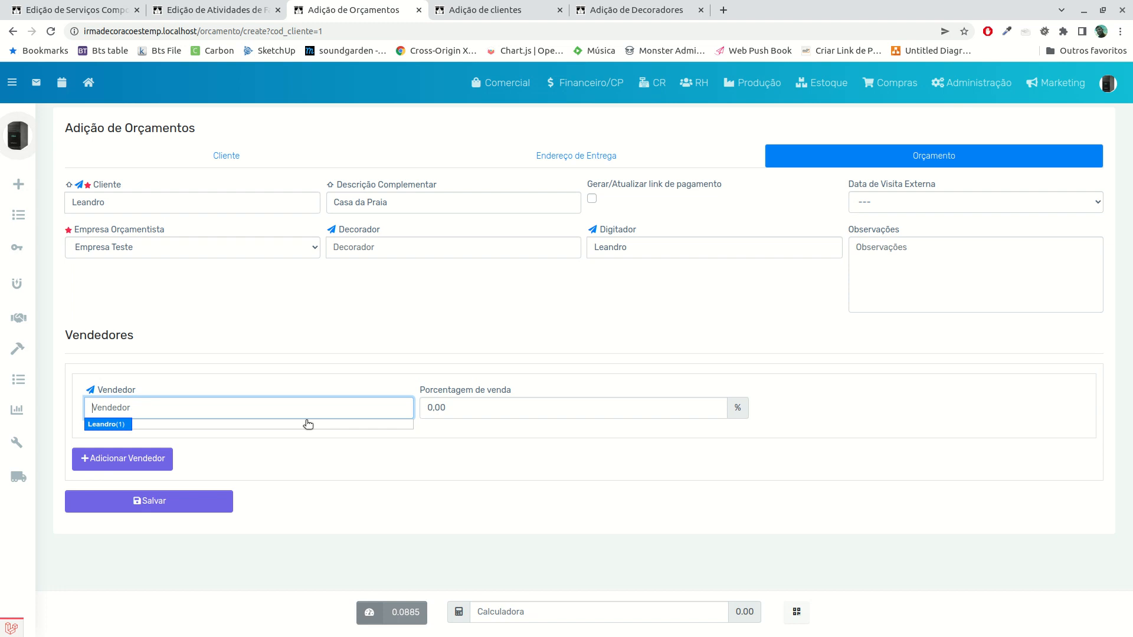
key("Return")
key("Tab")
type("100,00")
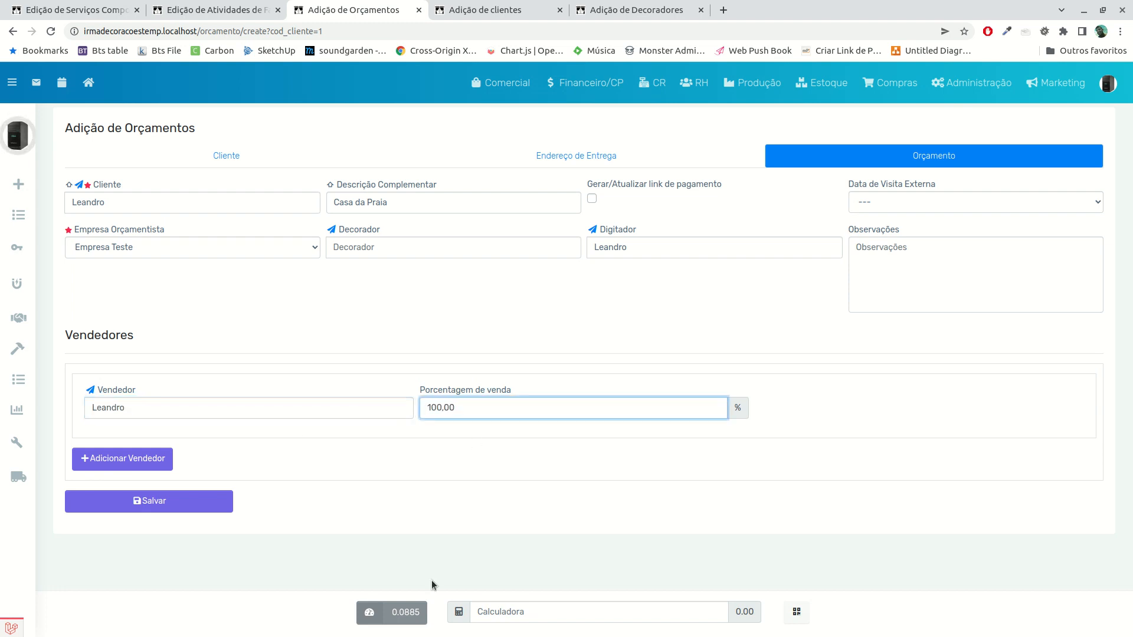
left_click(183, 503)
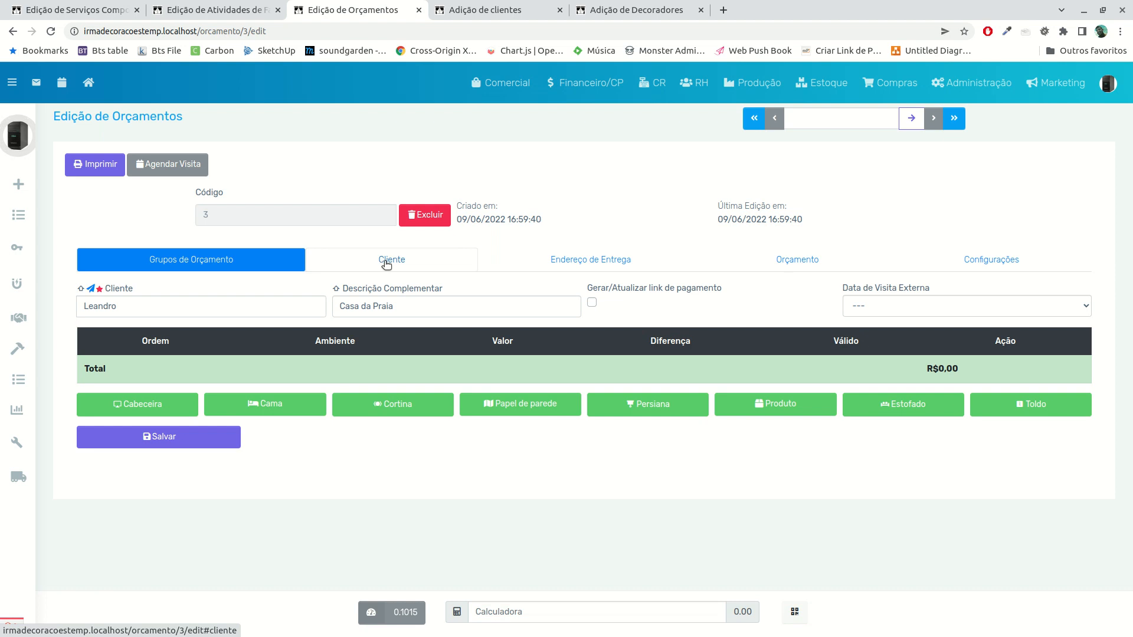
Review the saved budget's Cliente, Endereço de Entrega, Orçamento and Configurações sections, including the header, body and footer print options
left_click(385, 261)
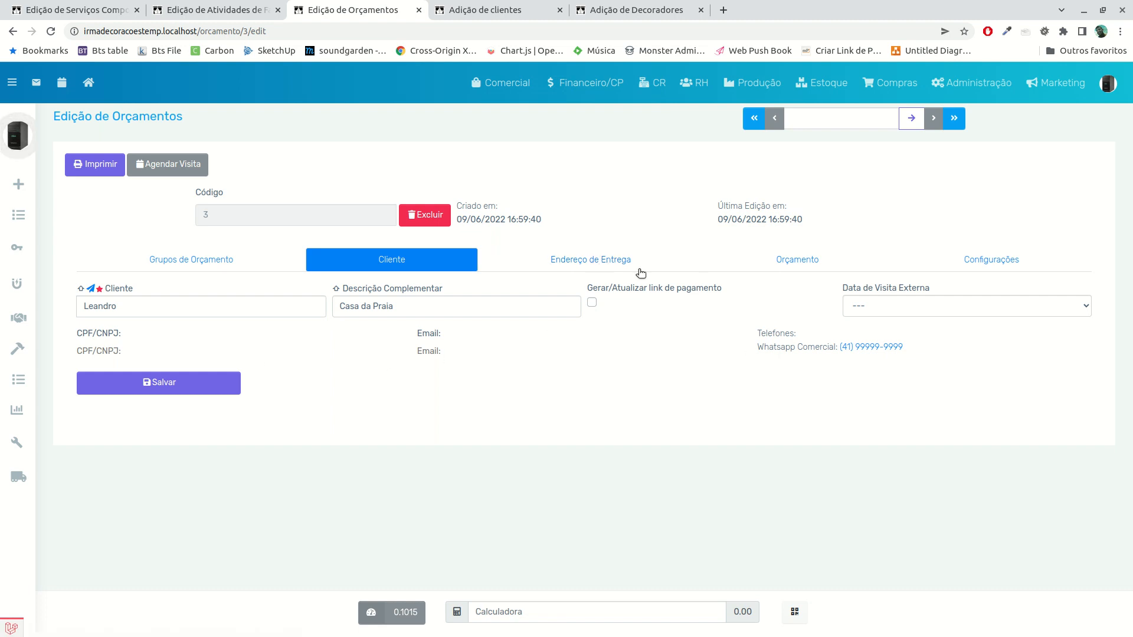
left_click(602, 258)
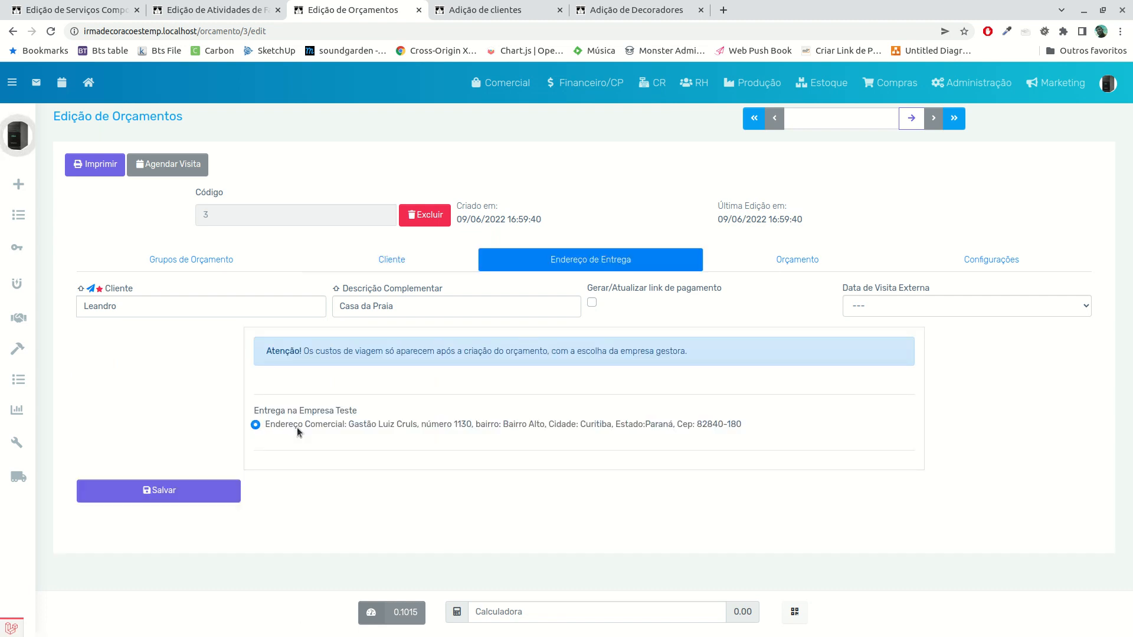
left_click(801, 264)
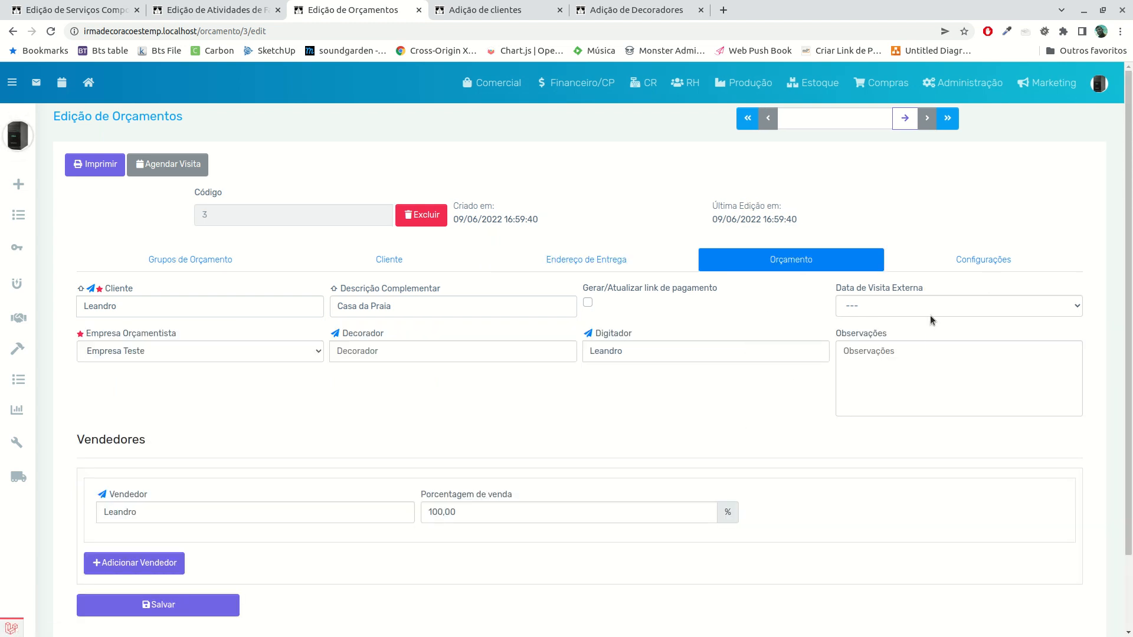
left_click(980, 261)
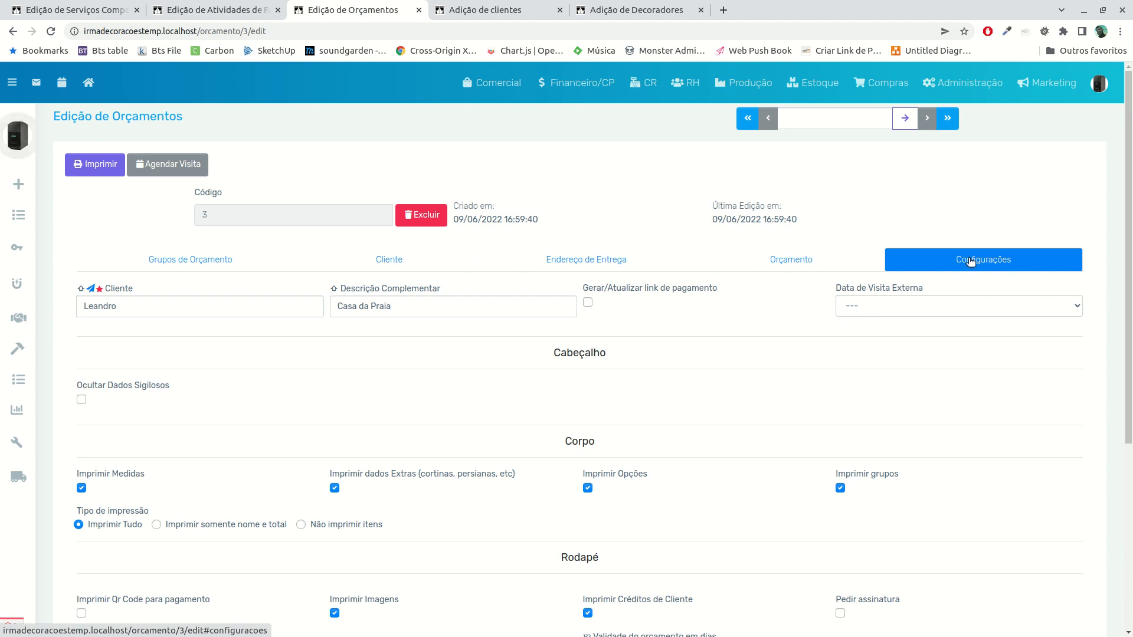
scroll(755, 354, "down", 5)
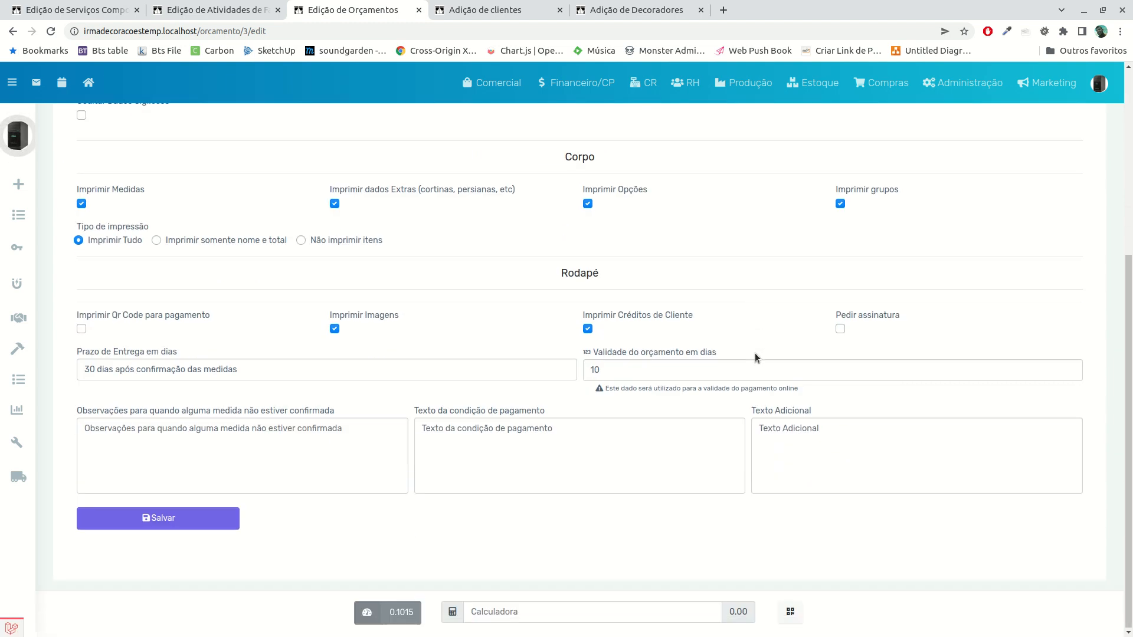
scroll(413, 429, "up", 5)
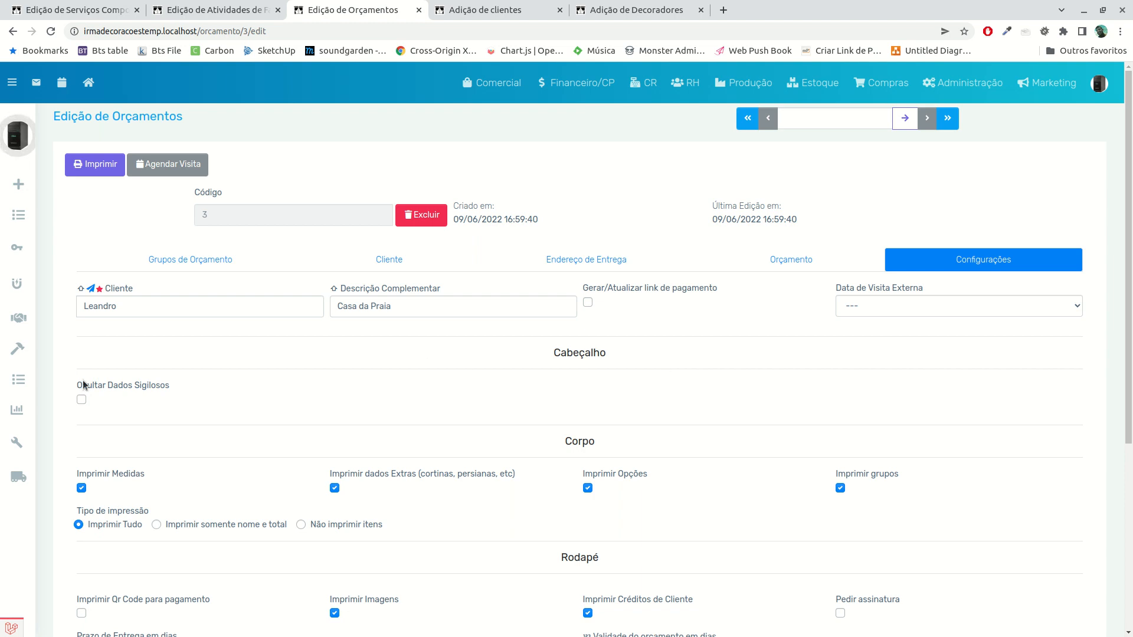
Enable Ocultar Dados Sigilosos in the budget's print configuration, save the budget and recheck its Configurações section
left_click(82, 400)
scroll(374, 353, "down", 5)
left_click(231, 519)
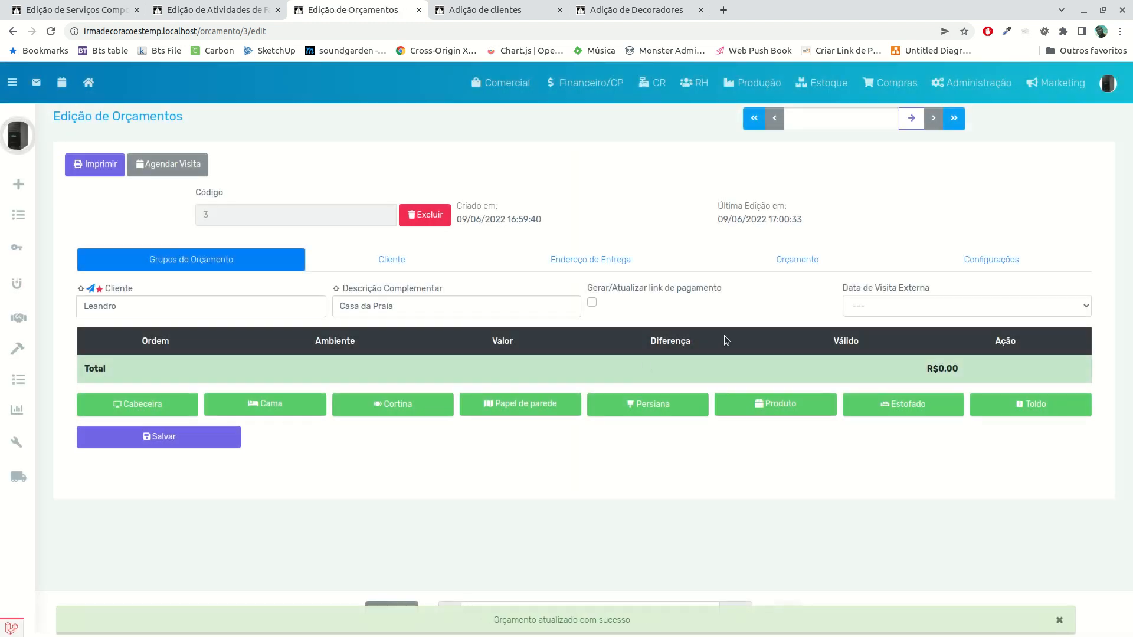
left_click(1018, 265)
scroll(309, 427, "down", 3)
scroll(210, 416, "up", 3)
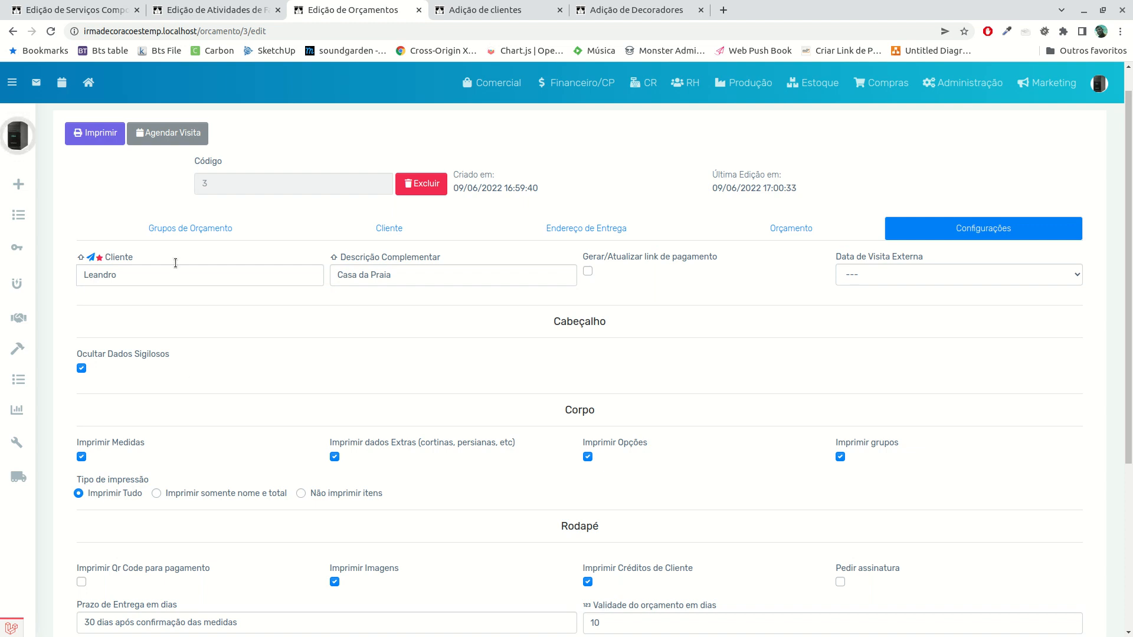
Start a new Produto group in the budget and describe it as "Porta Retrato"
left_click(193, 228)
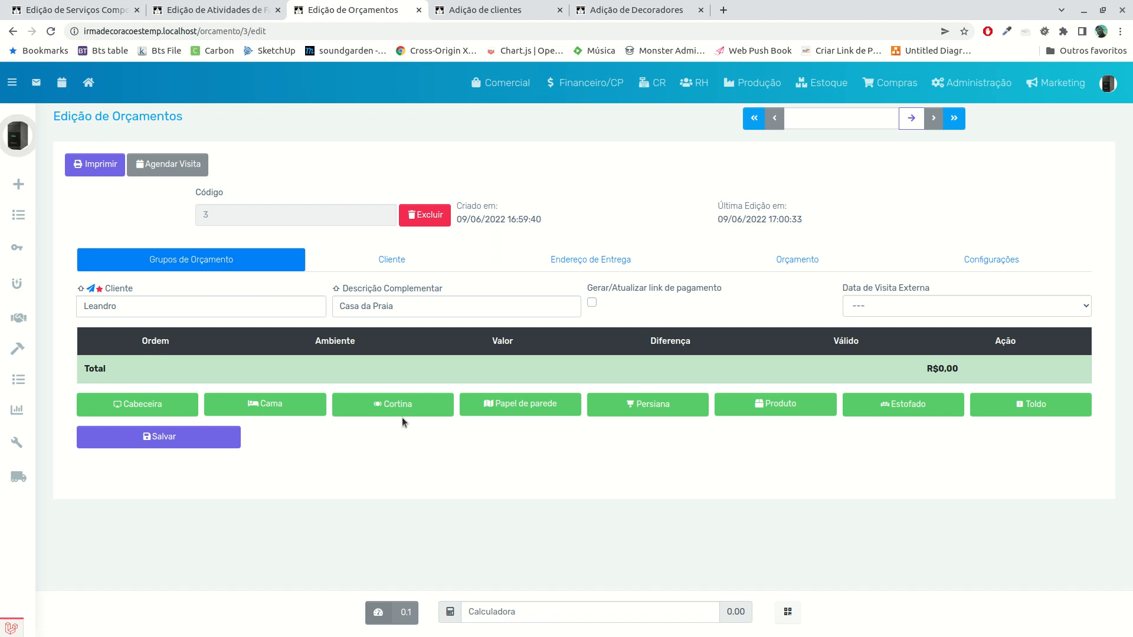
left_click(785, 405)
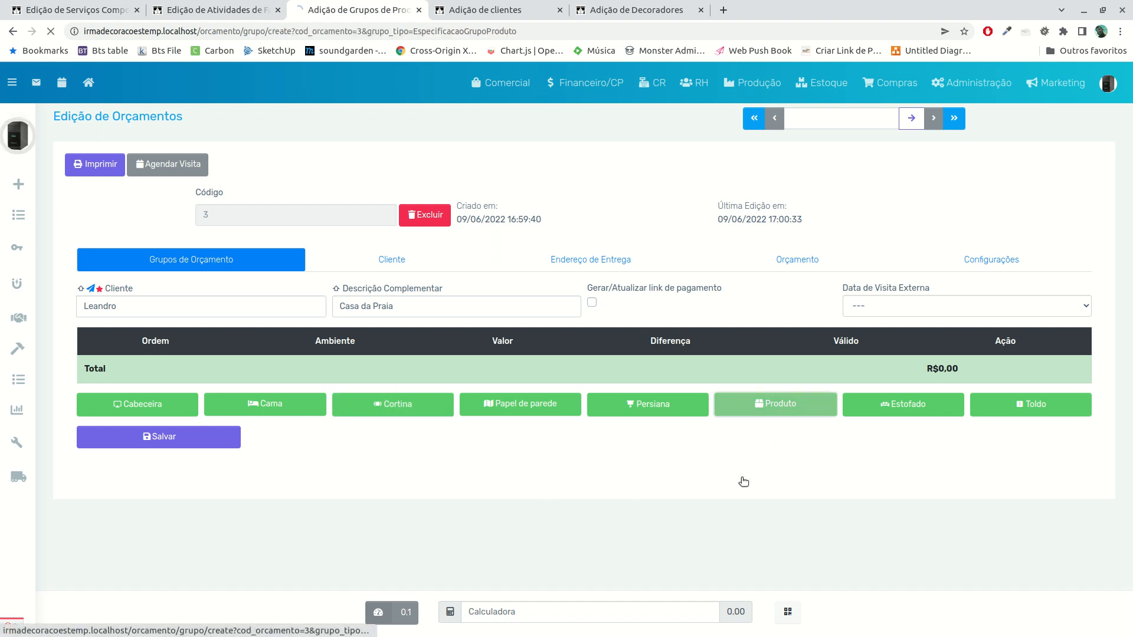
left_click(149, 211)
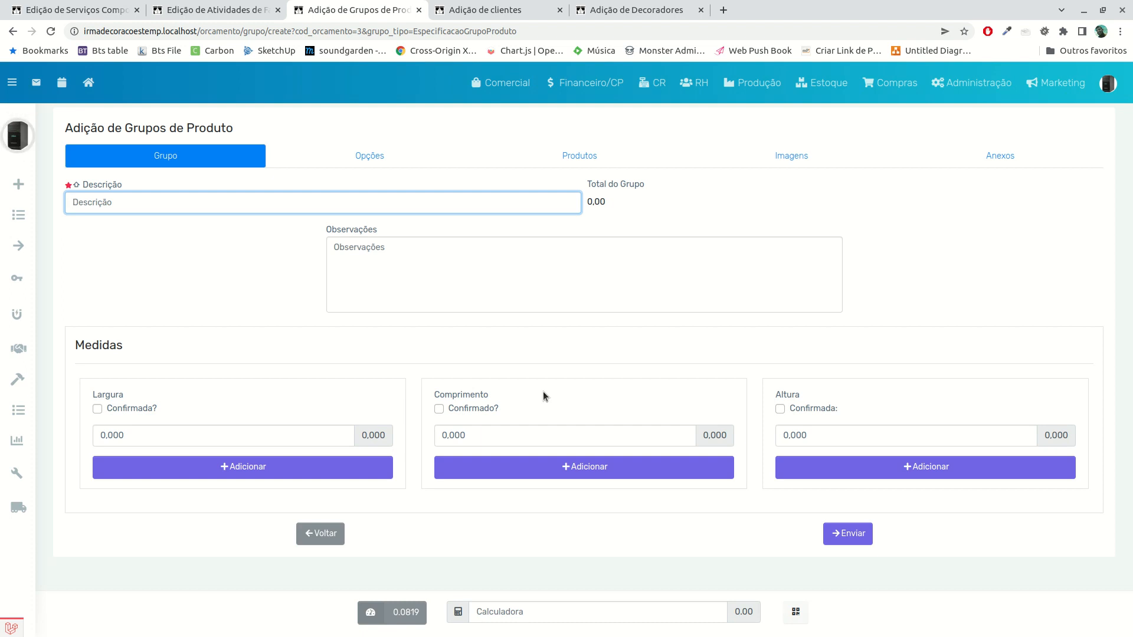
type("Porta Retratos")
left_click(420, 329)
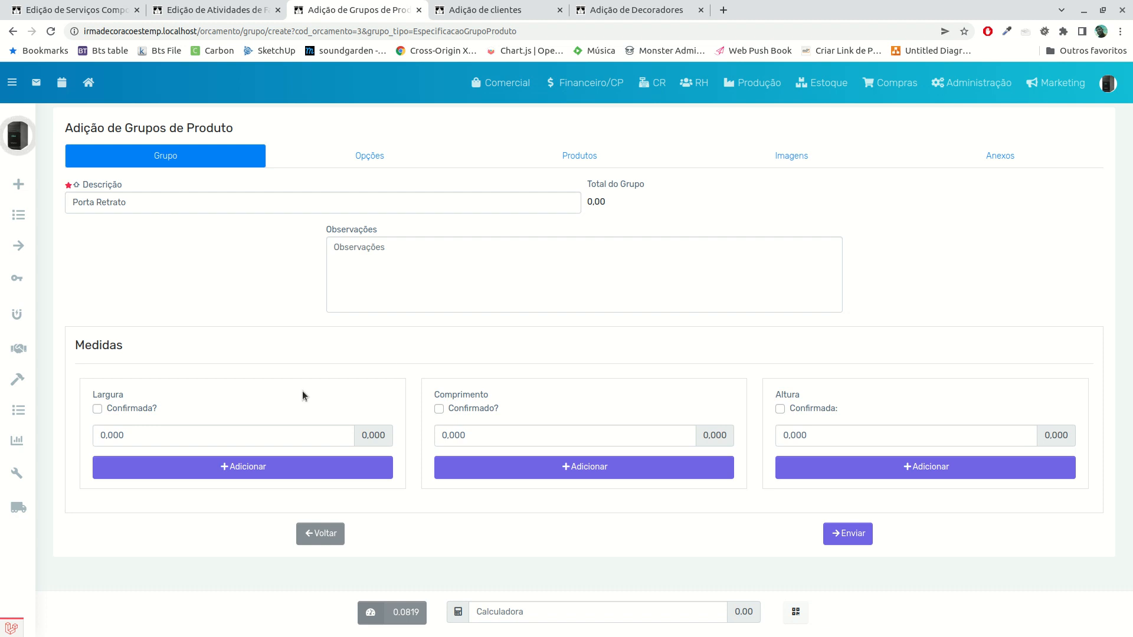
Assign the composite service Produto to the Porta Retrato group and submit the group
left_click(455, 160)
left_click(608, 167)
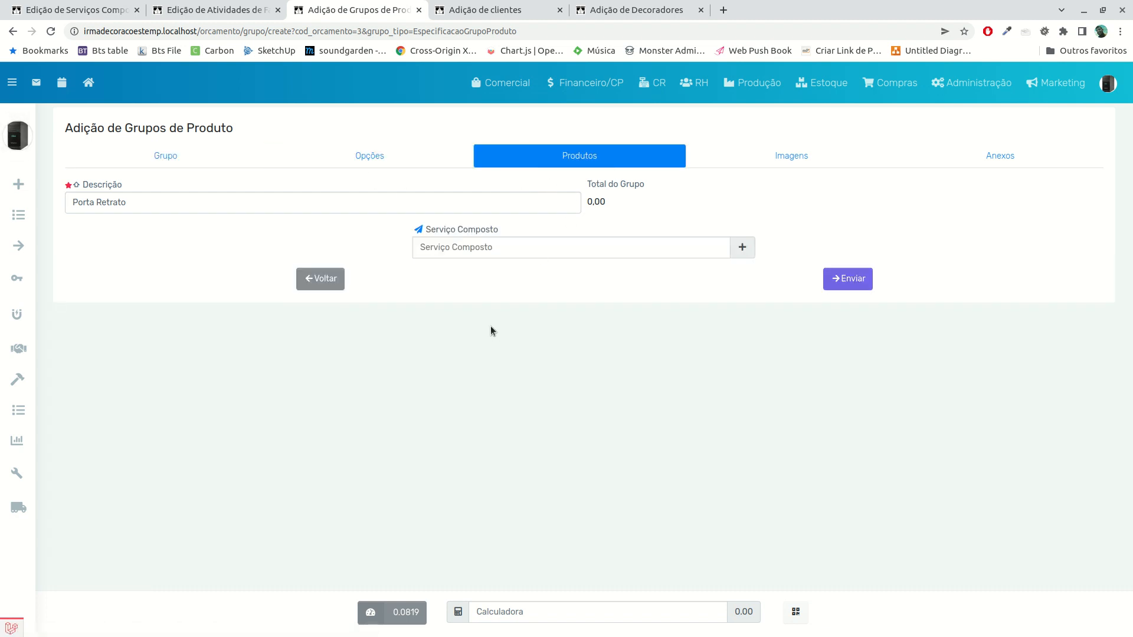
left_click(676, 250)
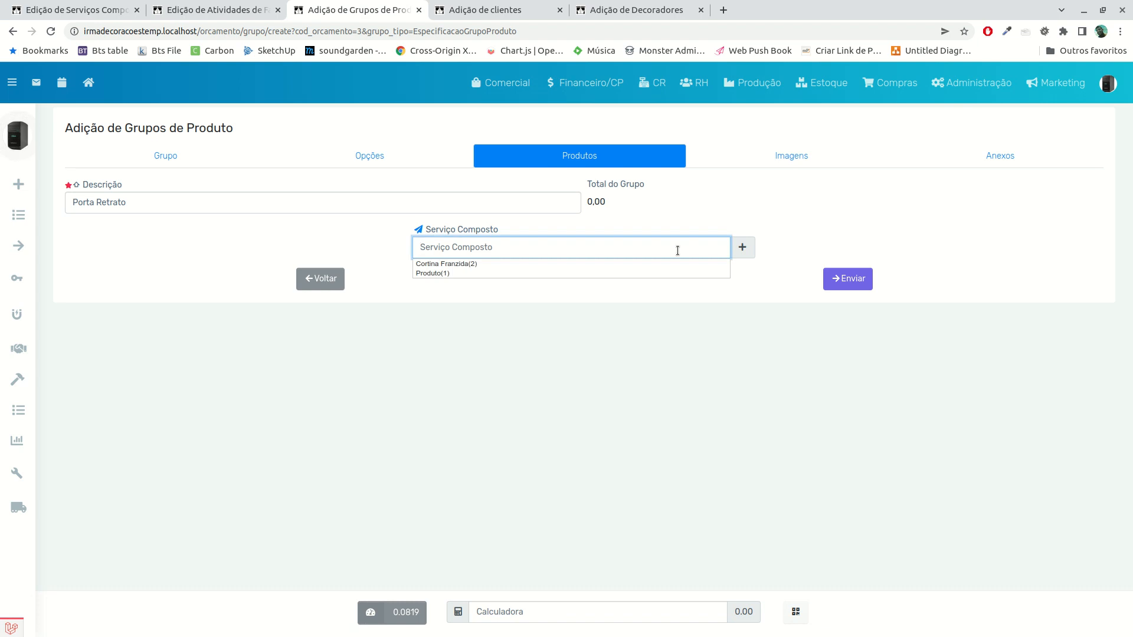
key("Return")
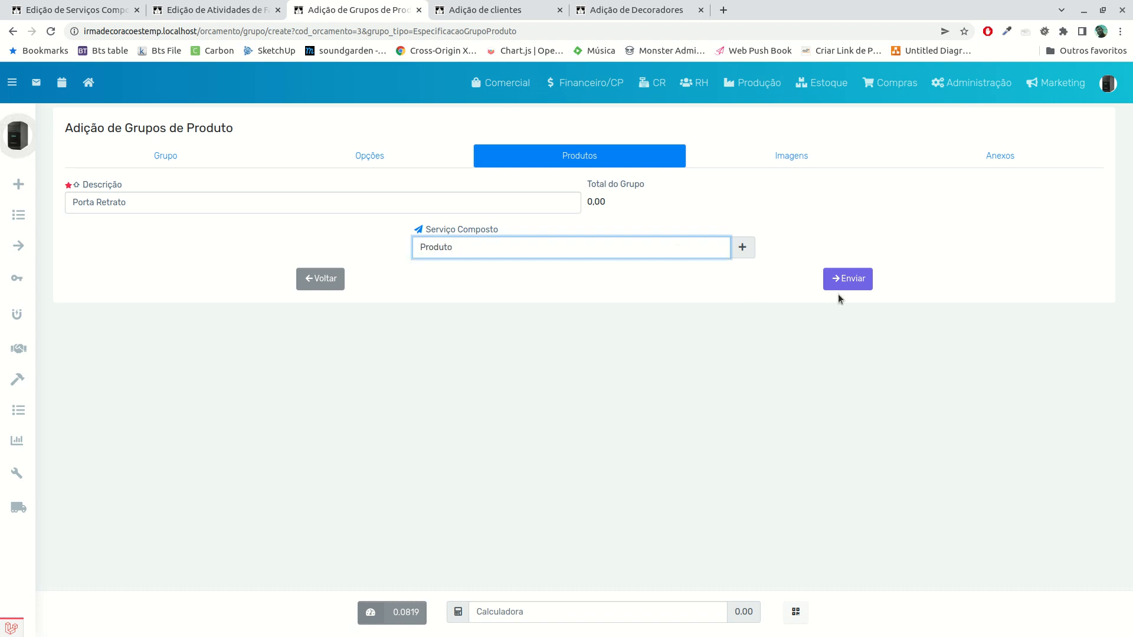
left_click(845, 280)
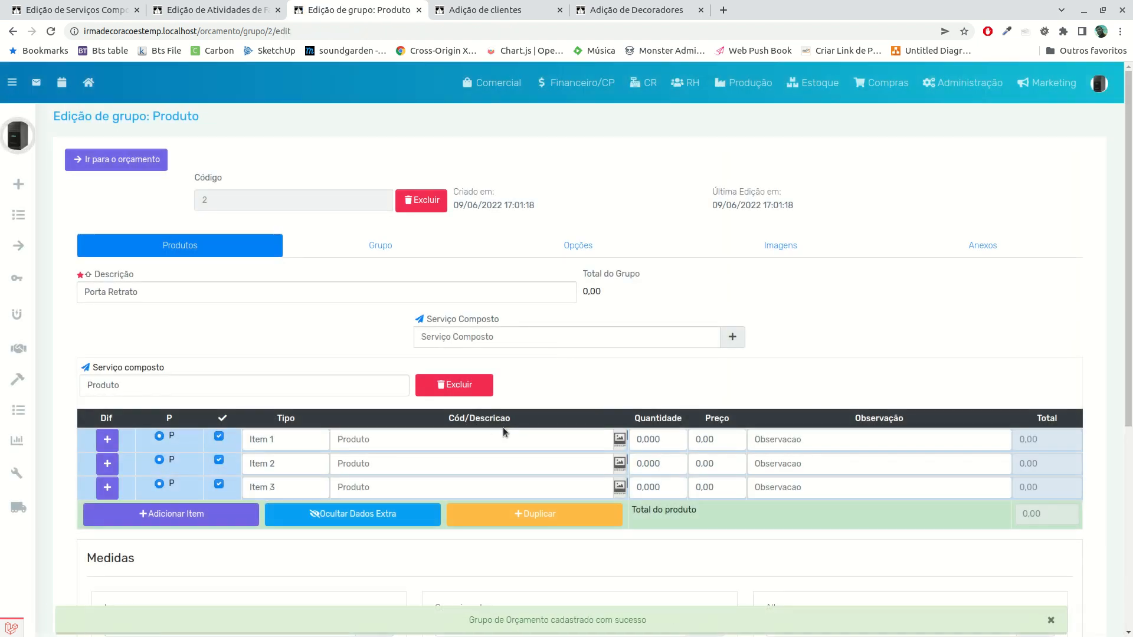
Select the product Voil Teste - cor:branco for both Item 1 and Item 2 of the Porta Retrato group
scroll(248, 460, "down", 3)
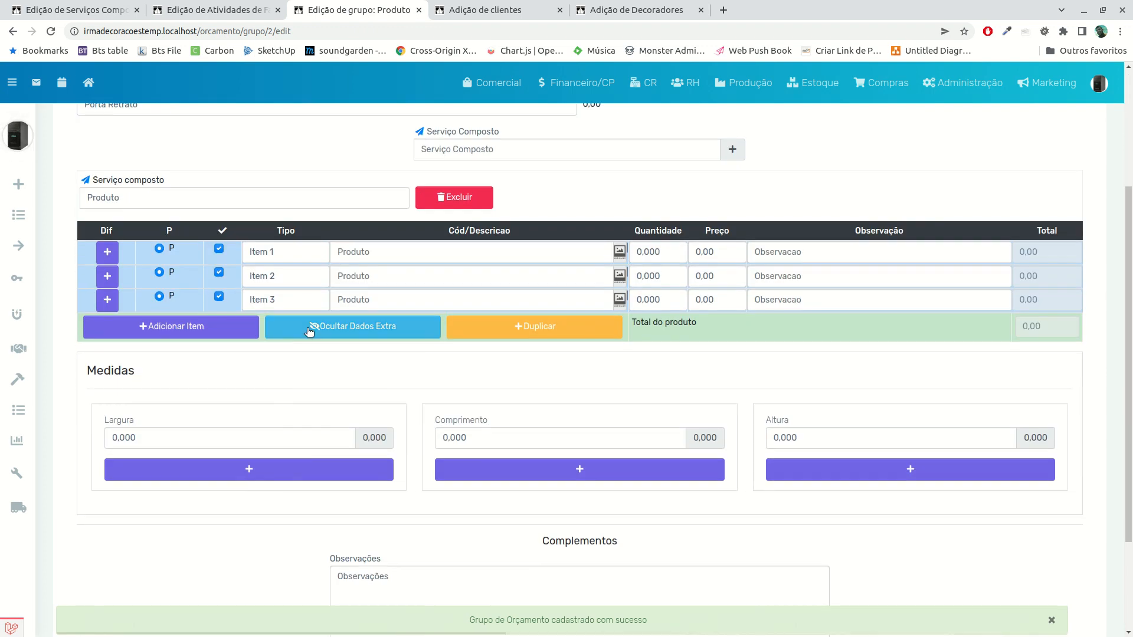
left_click(348, 253)
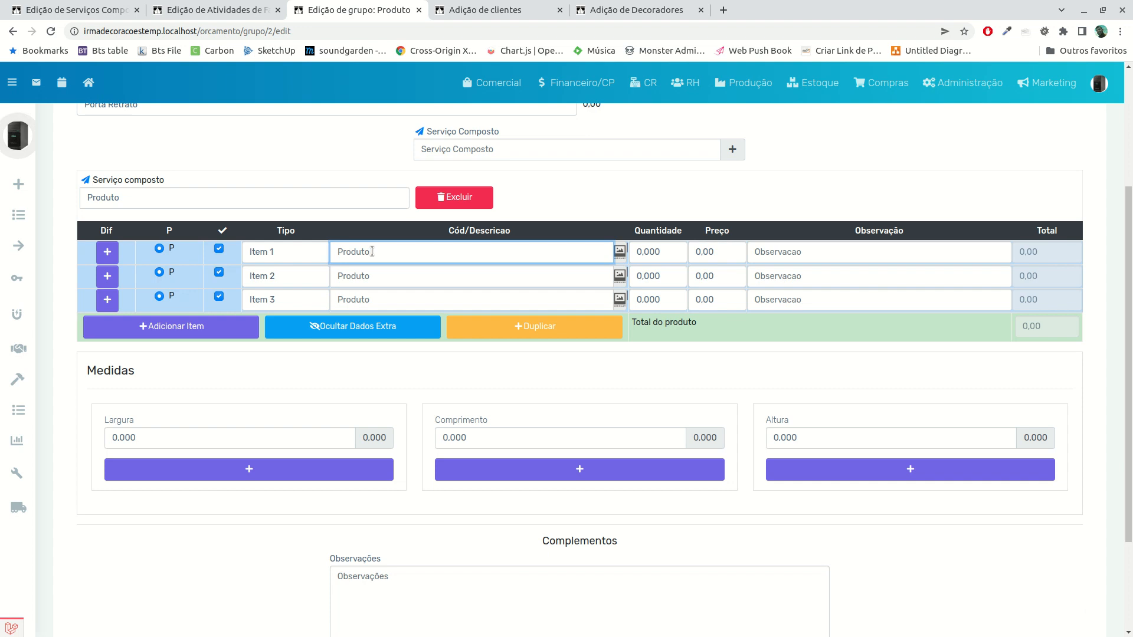
scroll(324, 306, "up", 2)
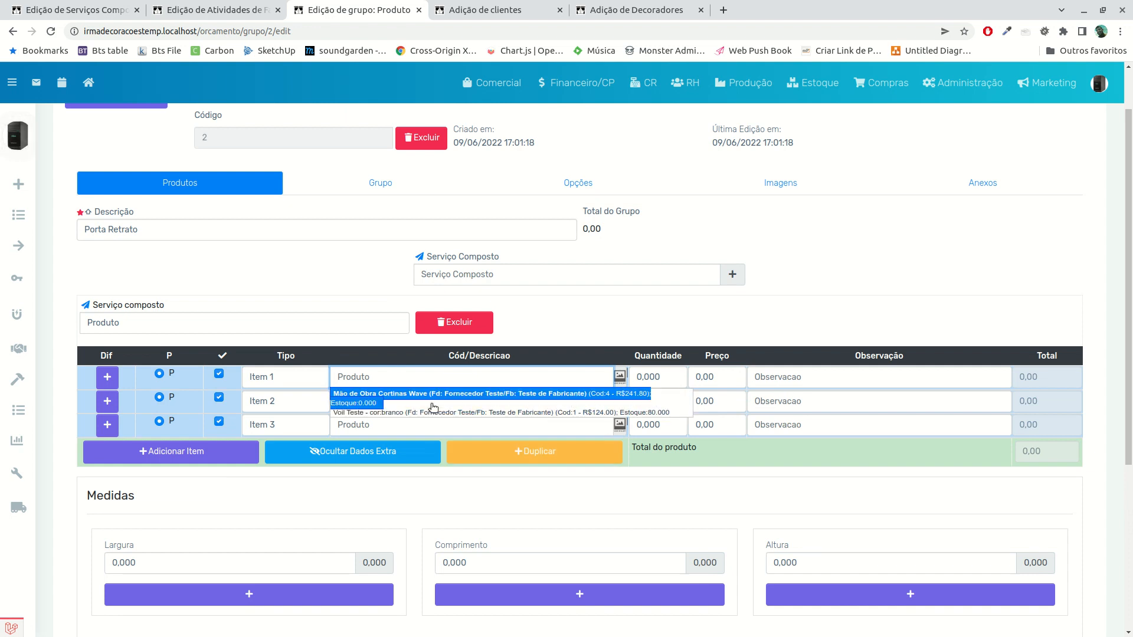
left_click(432, 411)
left_click(431, 404)
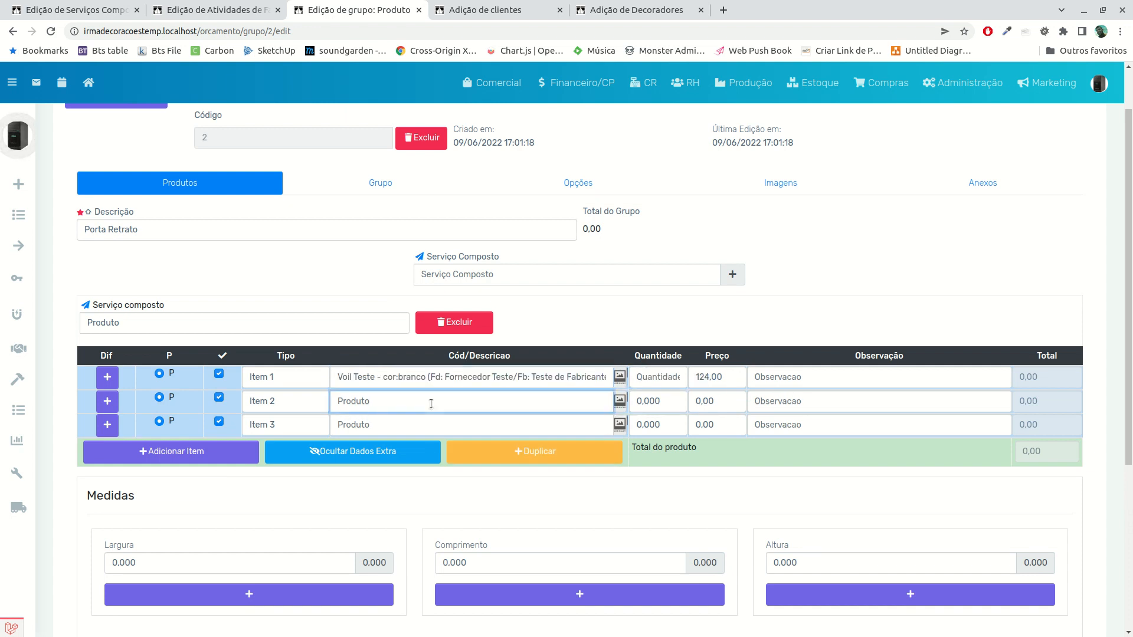
key("Down")
key("Tab")
left_click(441, 426)
Set the quantity to 2,000 for Item 1 and 3,000 for Item 2
left_click(681, 382)
type("2000")
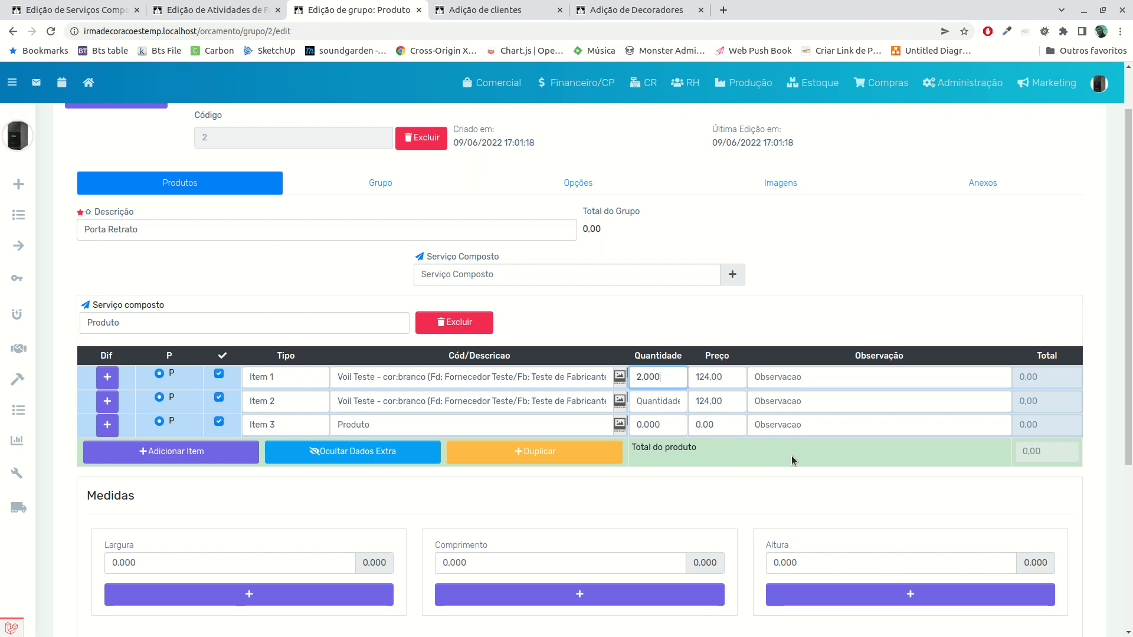
left_click(671, 401)
type("3000")
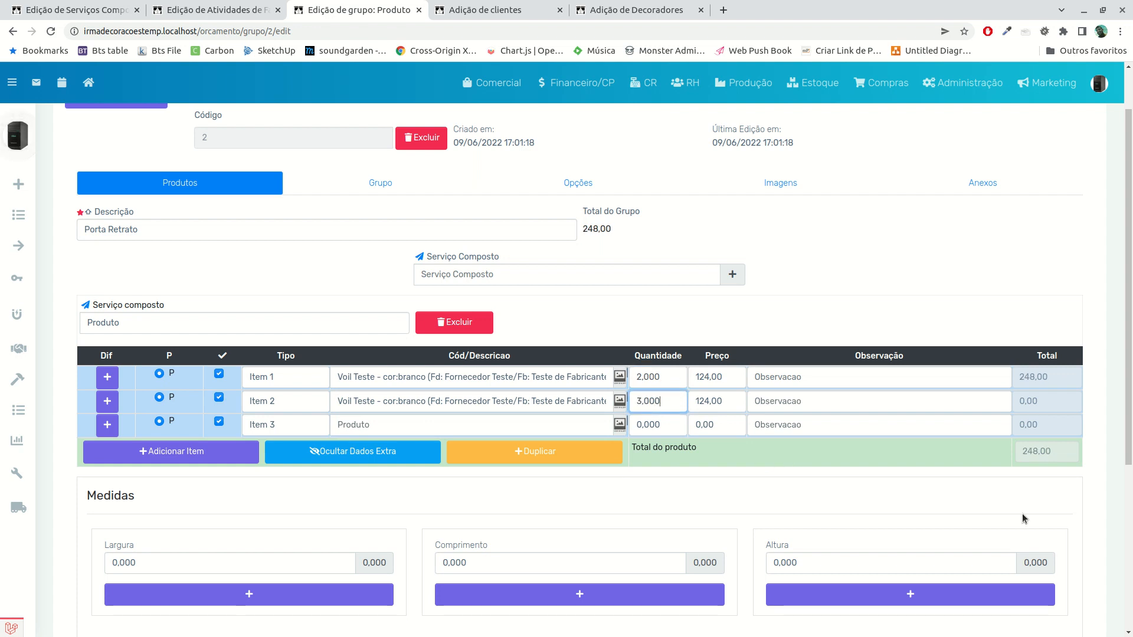
left_click(913, 501)
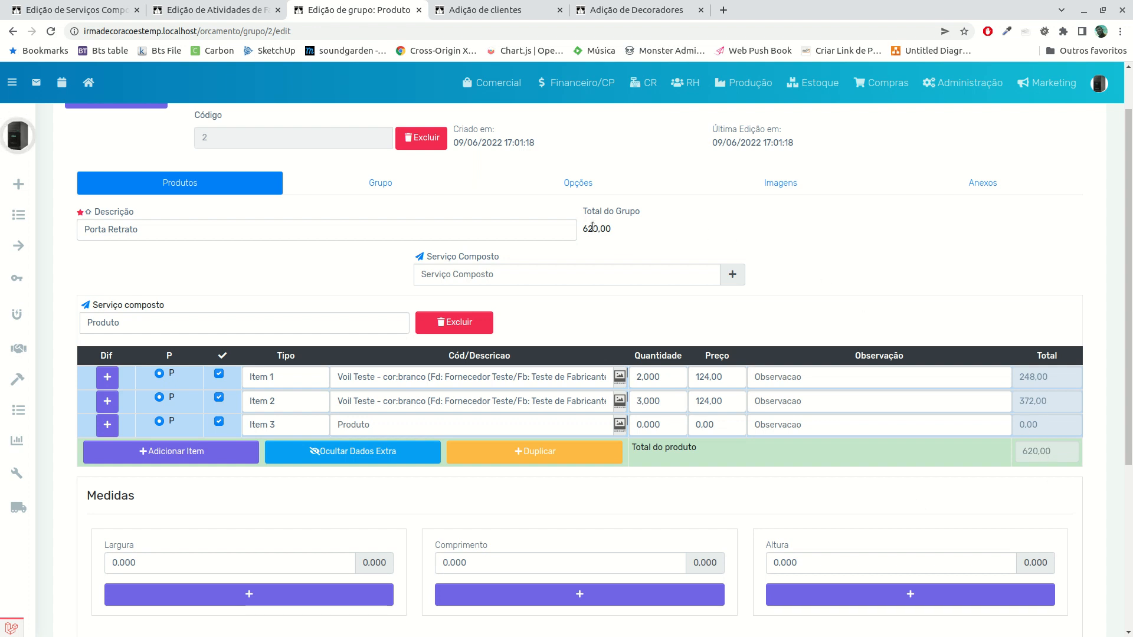
Check the group's Medidas and Complementos, save the Porta Retrato group and return to the budget
scroll(558, 488, "down", 5)
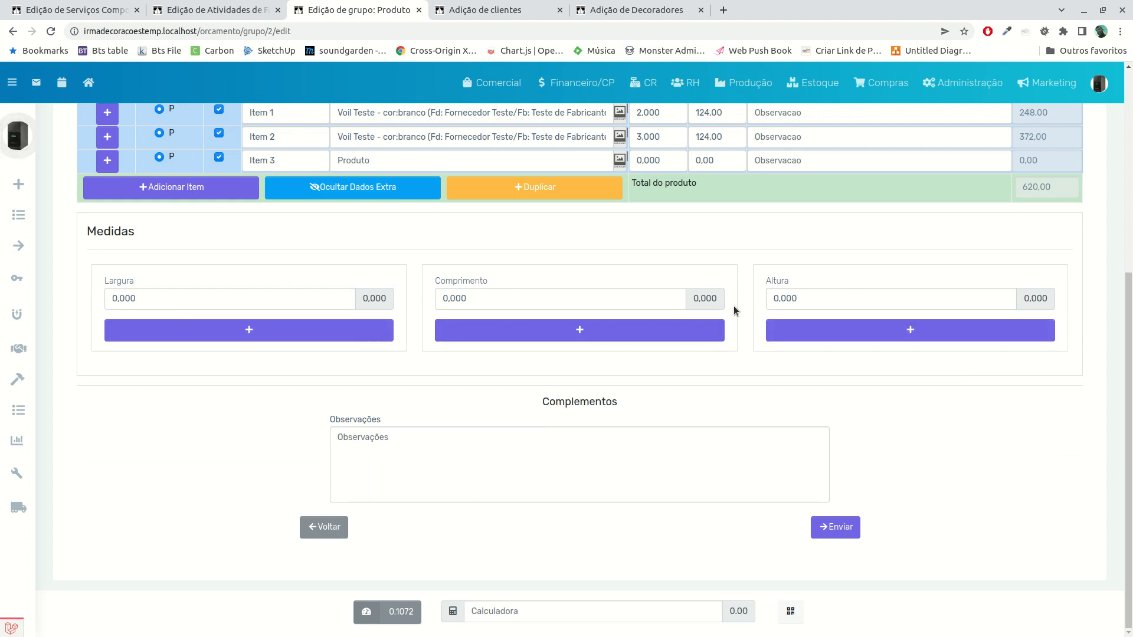
scroll(646, 394, "up", 6)
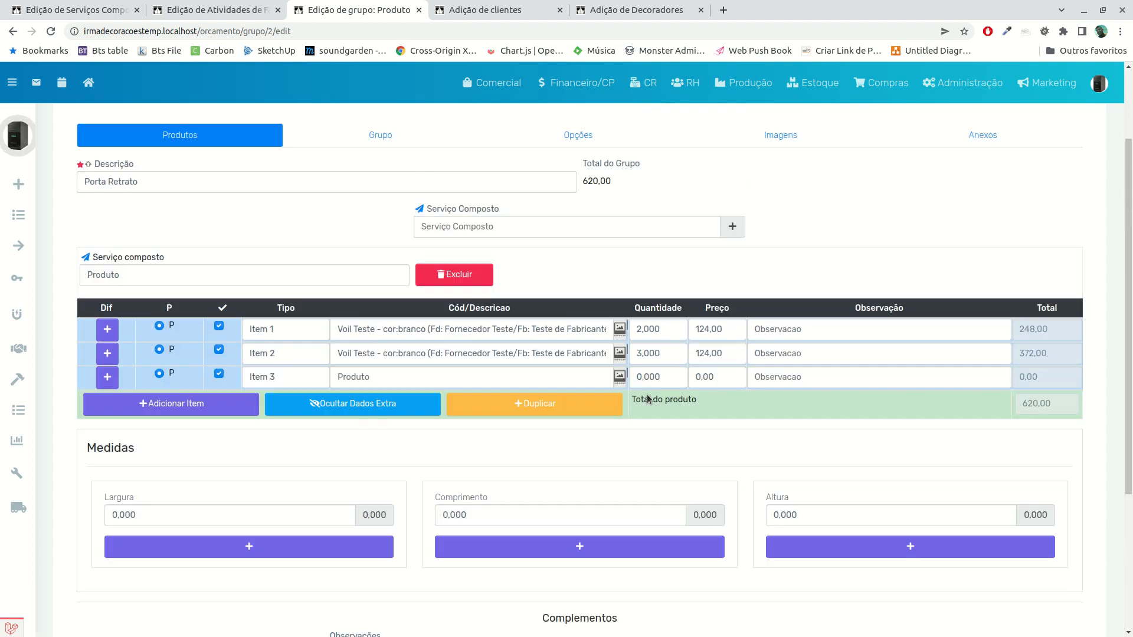
scroll(472, 464, "down", 6)
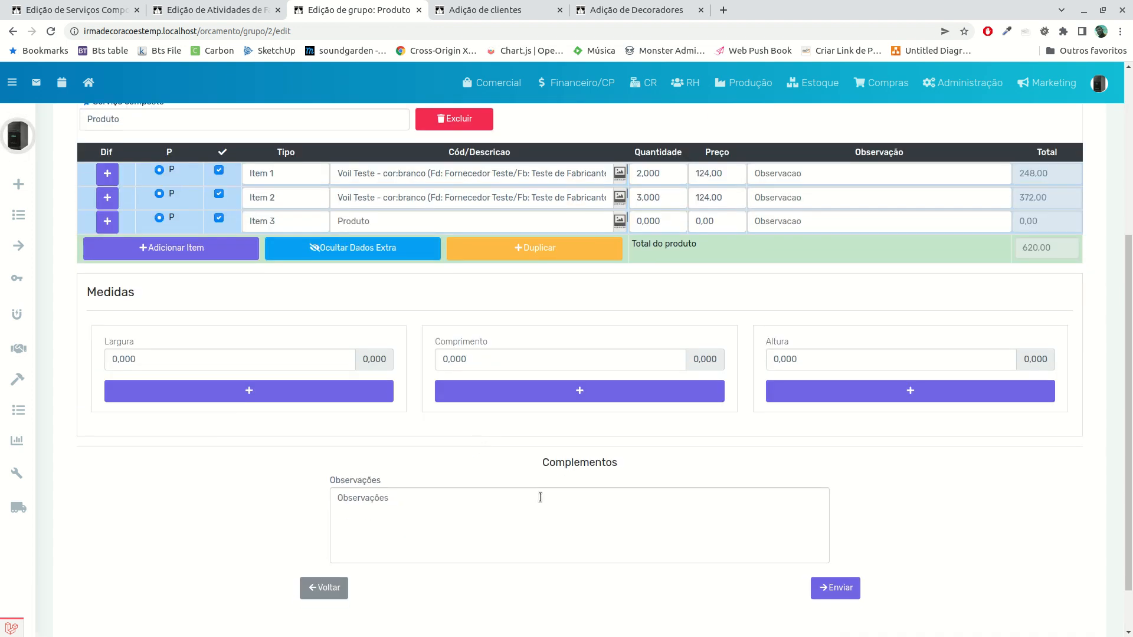
left_click(822, 528)
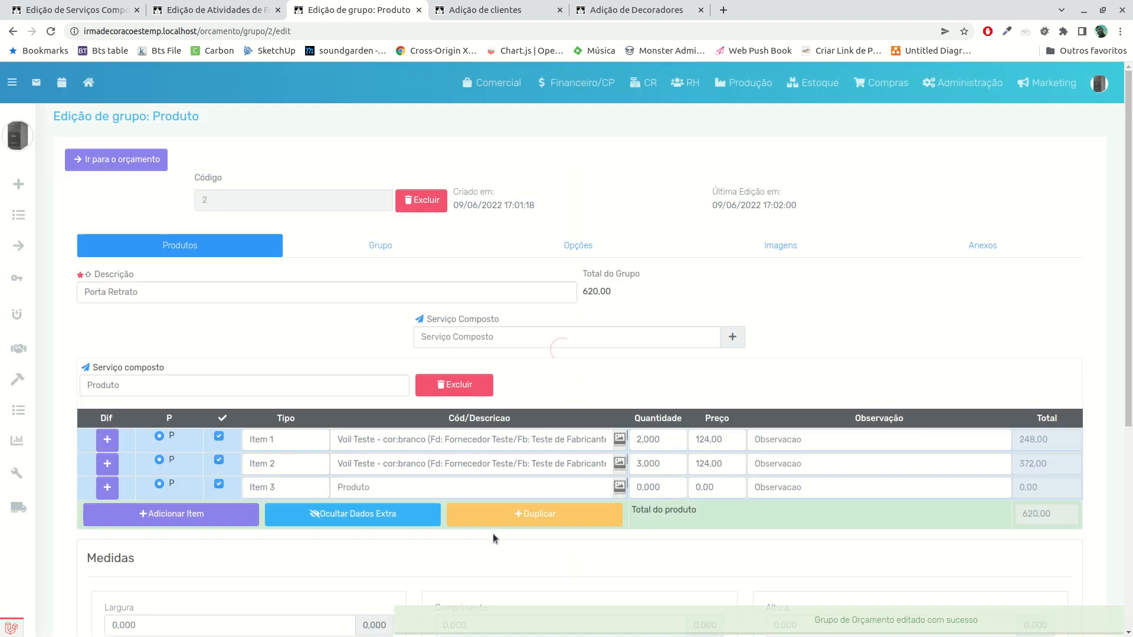
left_click(92, 164)
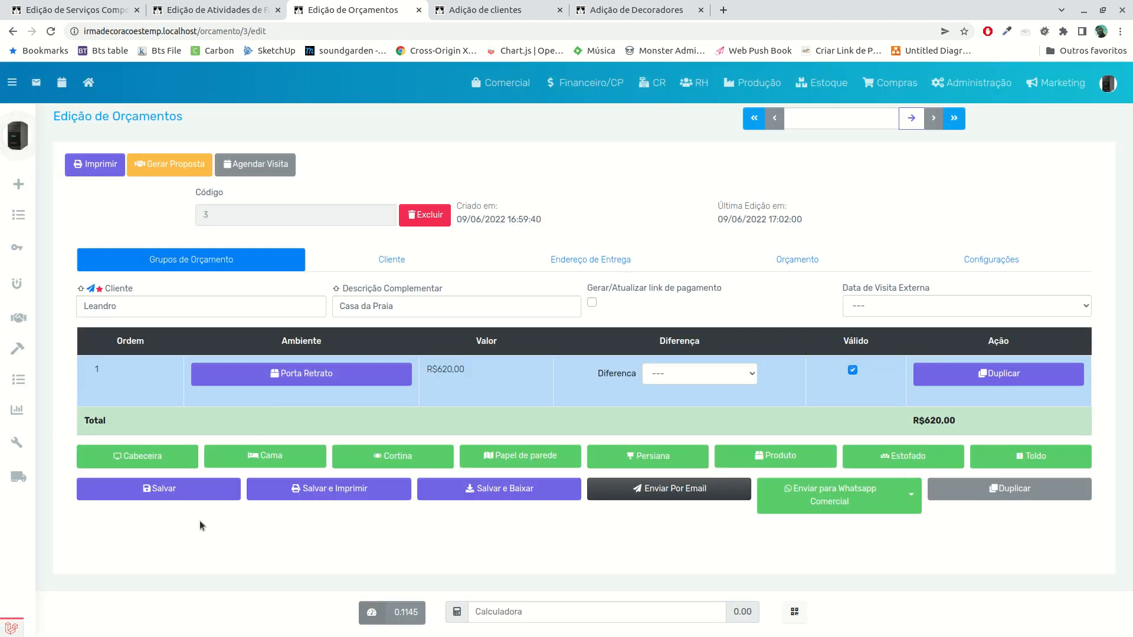
Start a new Cortina group in the budget and describe it as "Cortina do Quarto"
left_click(399, 467)
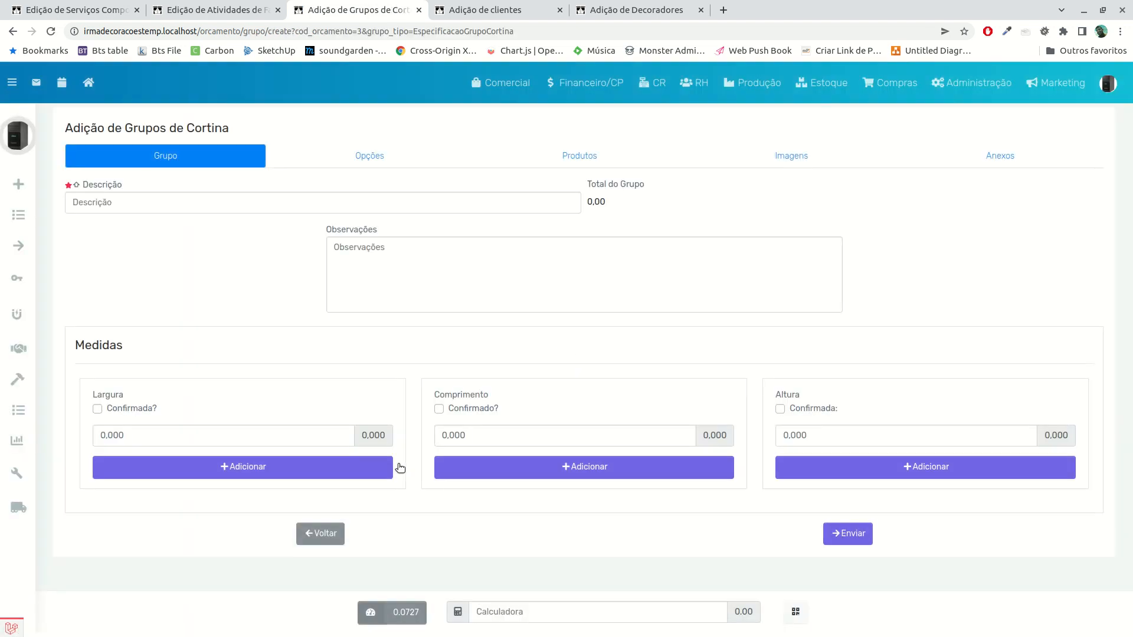
left_click(152, 202)
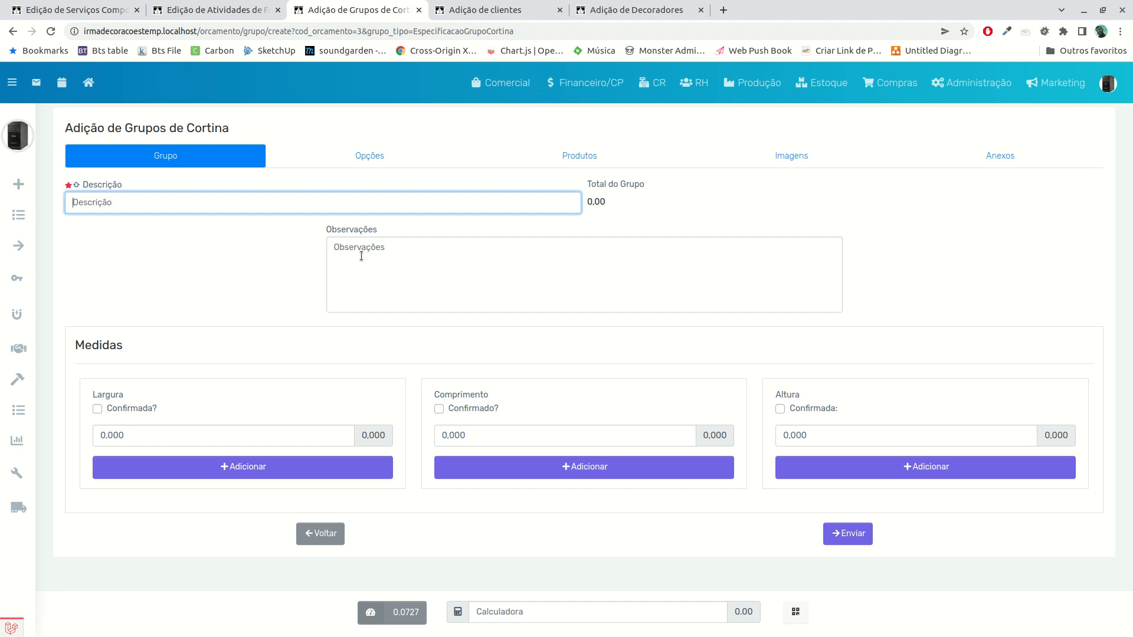
type("Cortina do quarto")
left_click(423, 270)
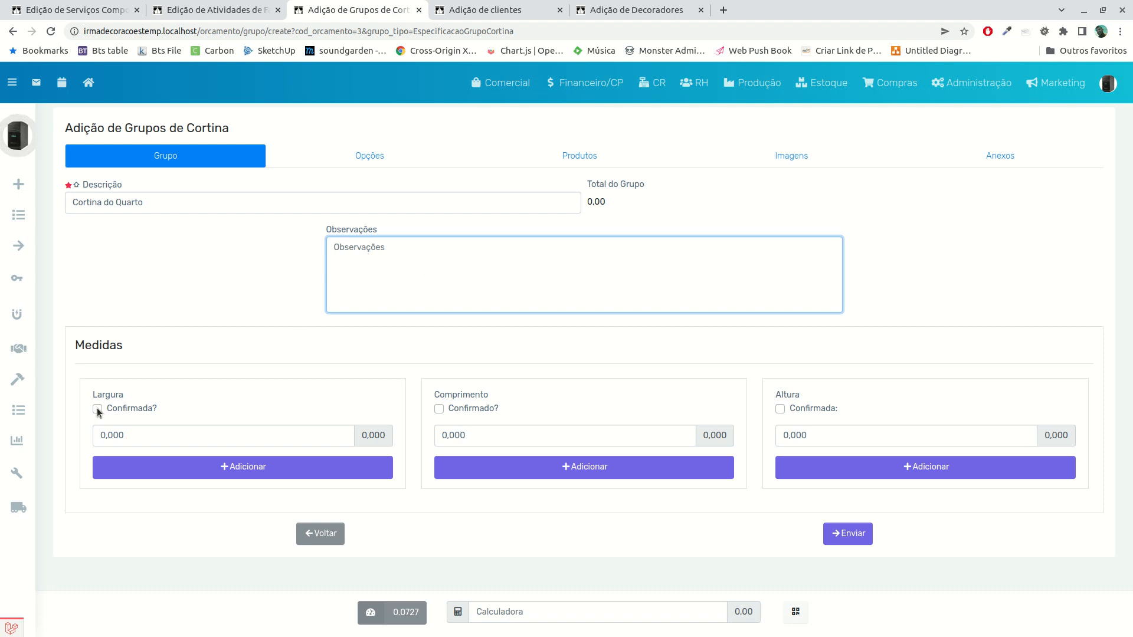
Set the curtain group's Largura to 2,700 and mark that measurement as confirmed
left_click(124, 434)
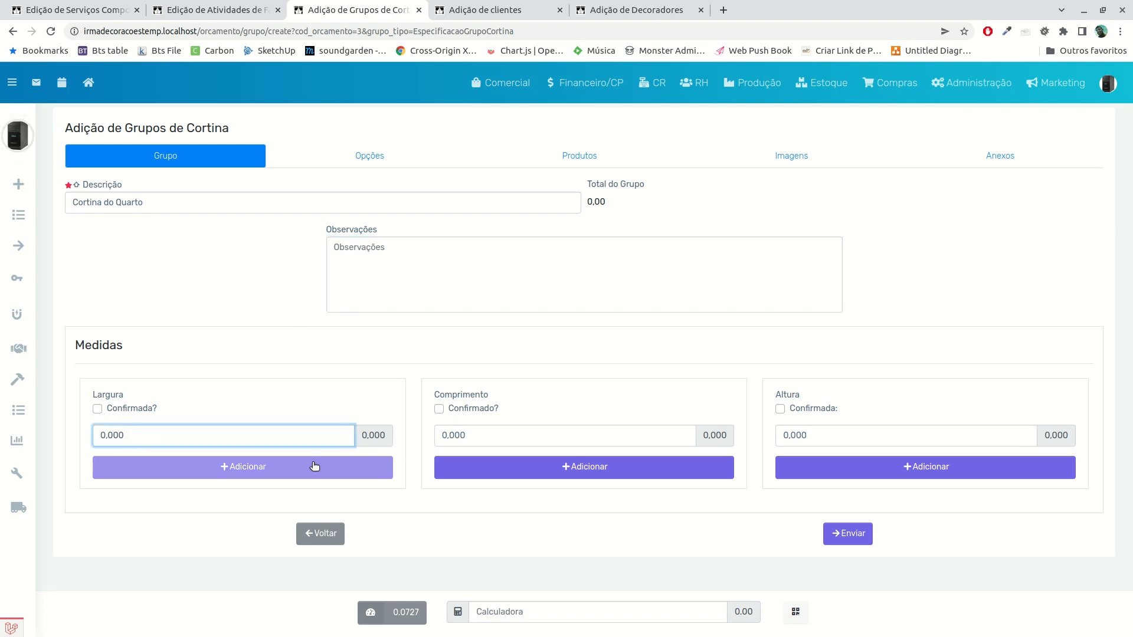
type("2,700")
left_click(98, 408)
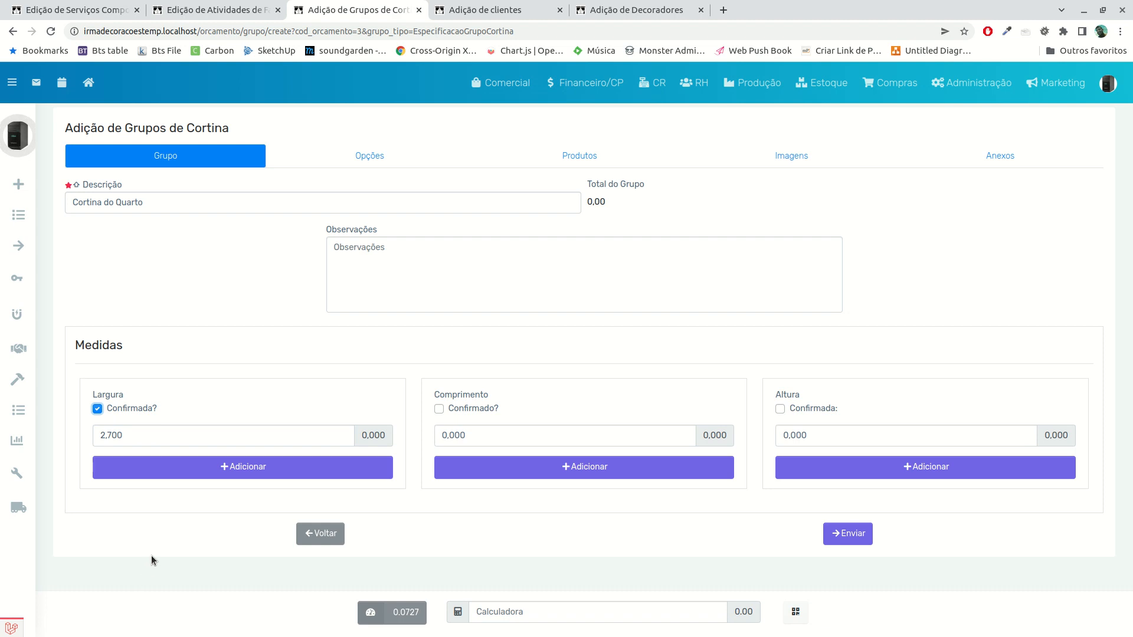
left_click(148, 432)
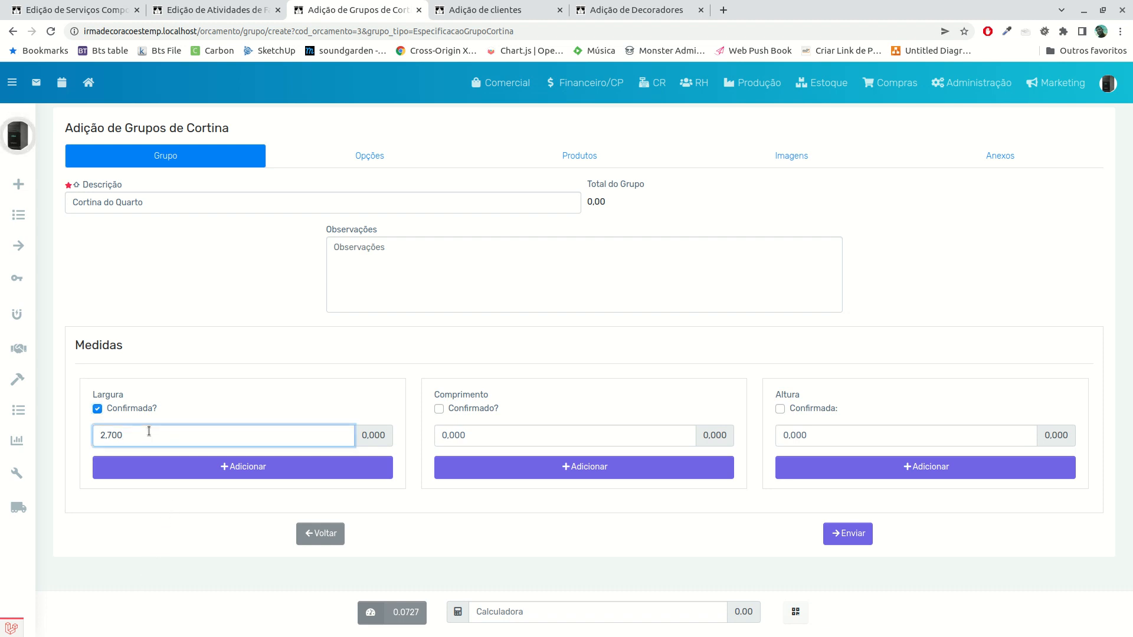
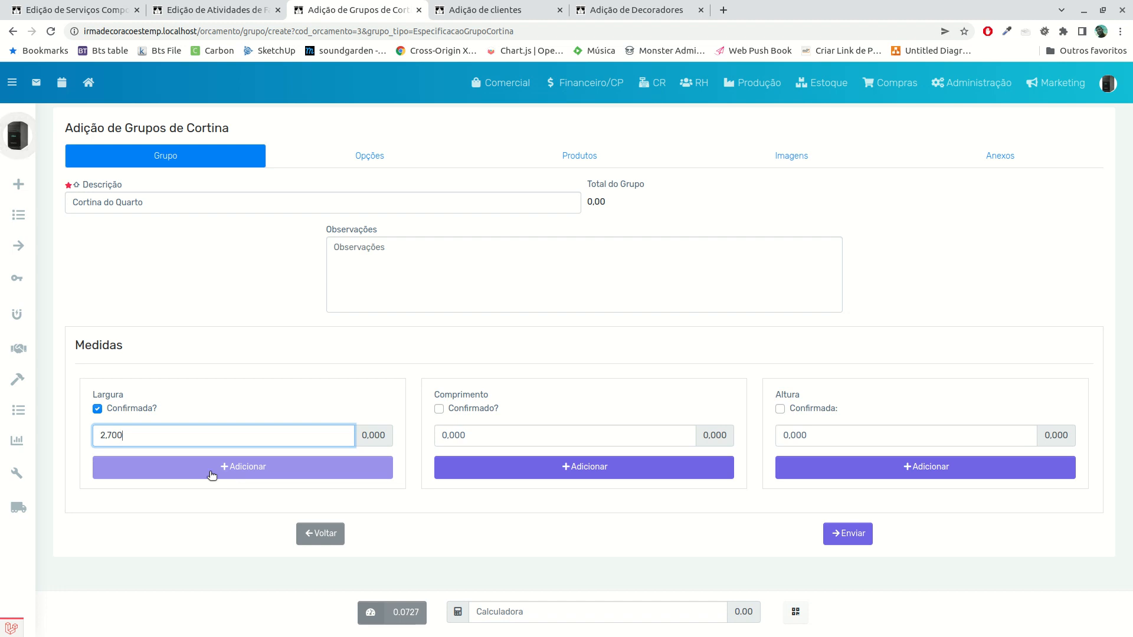
Add a second Largura measurement of 1,300 and set the first Altura measurement to 2,700, marked as confirmed
left_click(235, 477)
type("1300")
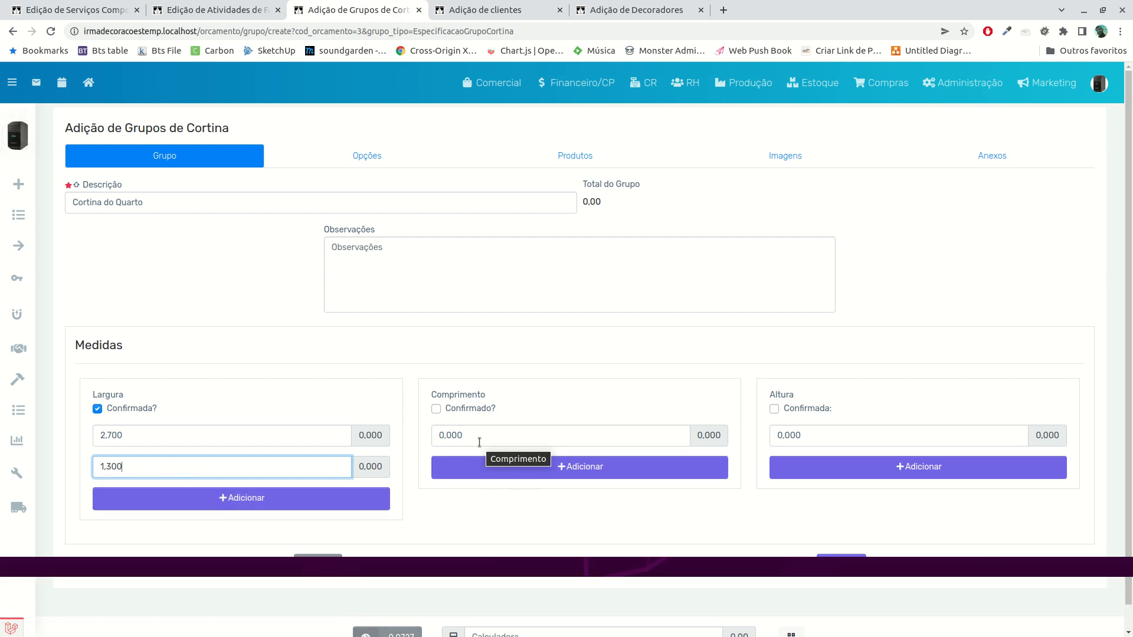
left_click(775, 409)
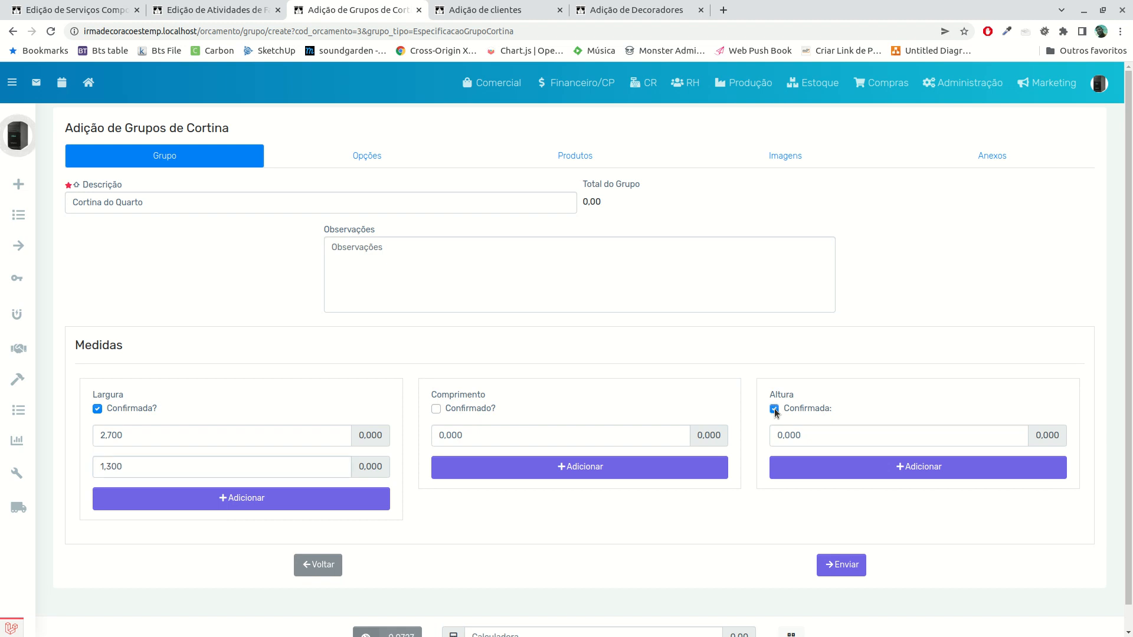
left_click(823, 436)
type("2,7")
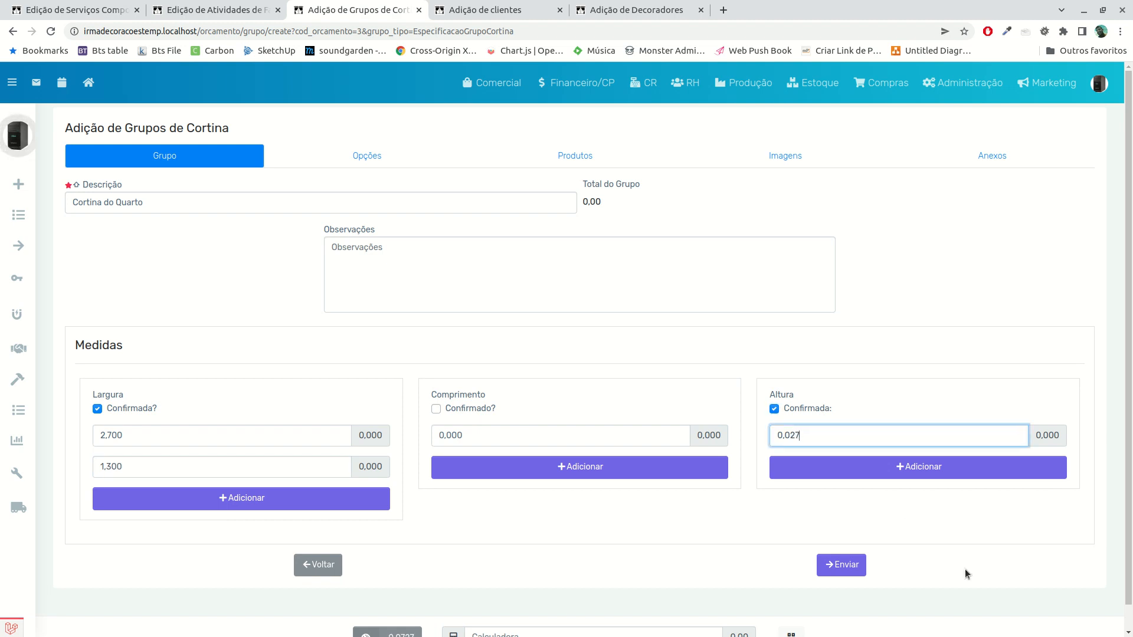
type("00")
Add two more Altura measurements of 2,701 and 2,705 to the curtain group
left_click(876, 475)
left_click(829, 466)
type("2,701")
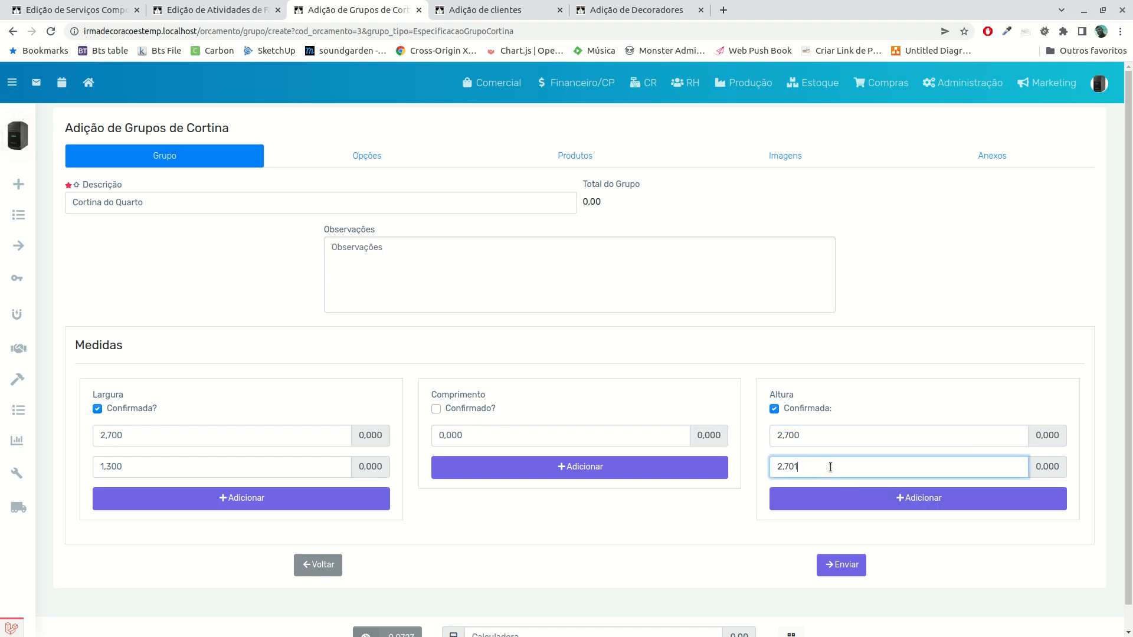
left_click(832, 500)
left_click(834, 501)
type("2,705")
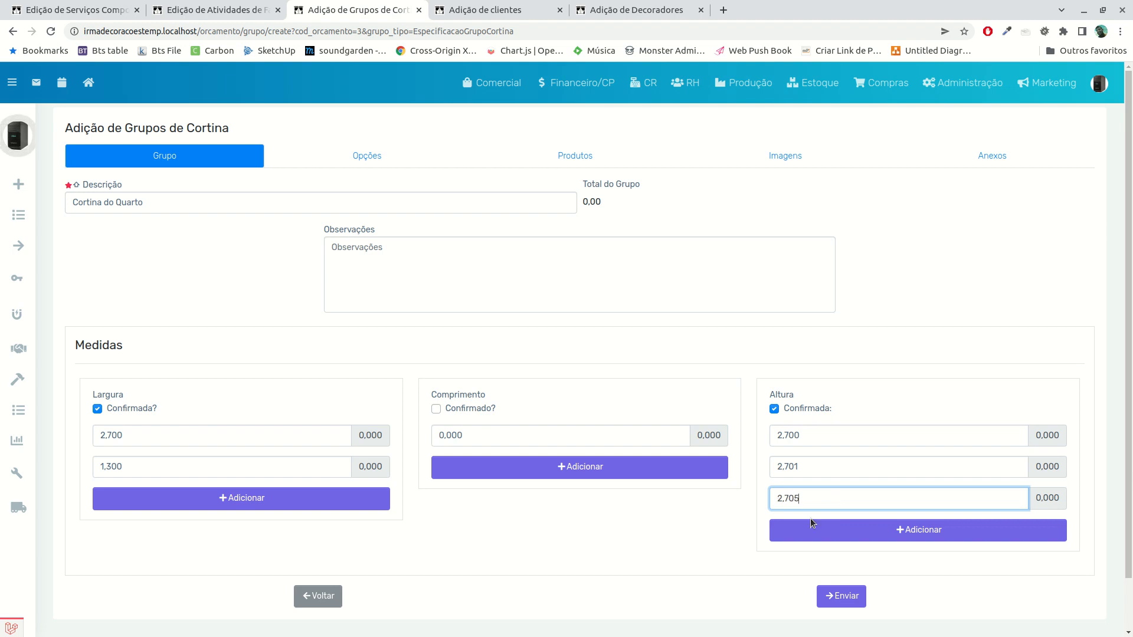
left_click(596, 568)
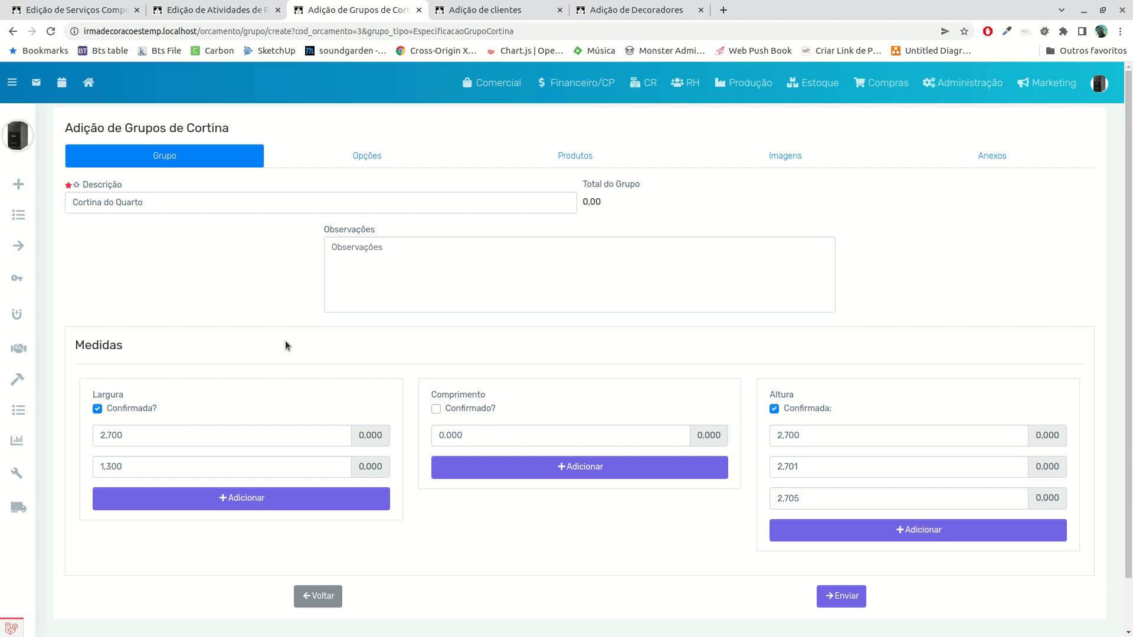
In the curtain group's options, set Profundidade do Gesso to 0,150 and Espessura do gesso to 0,100
left_click(364, 166)
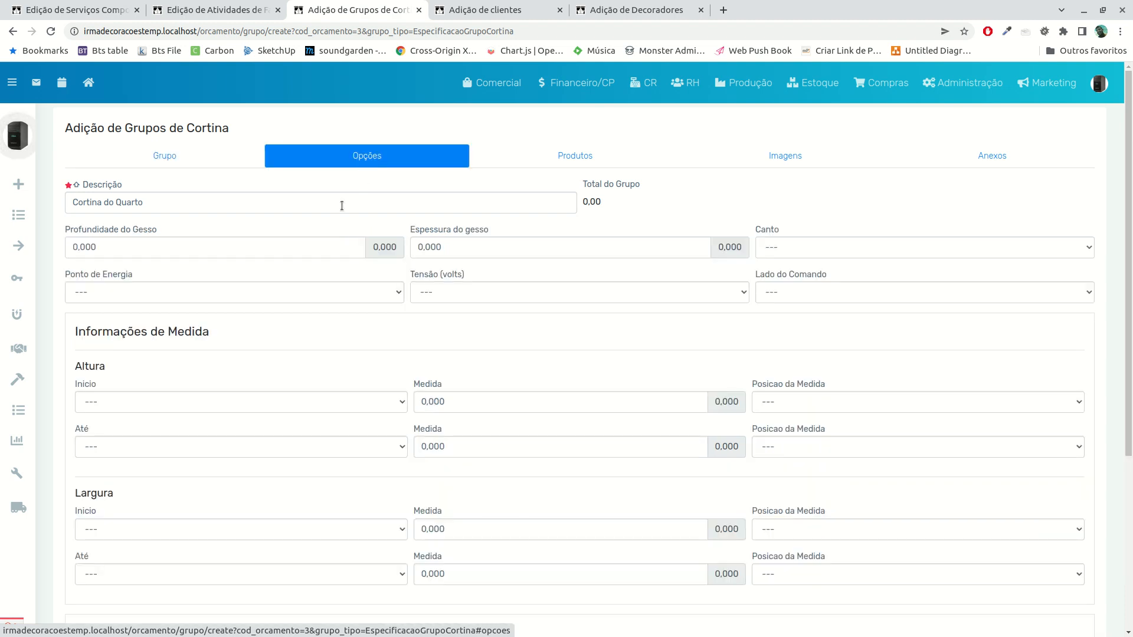
left_click(174, 205)
left_click(144, 246)
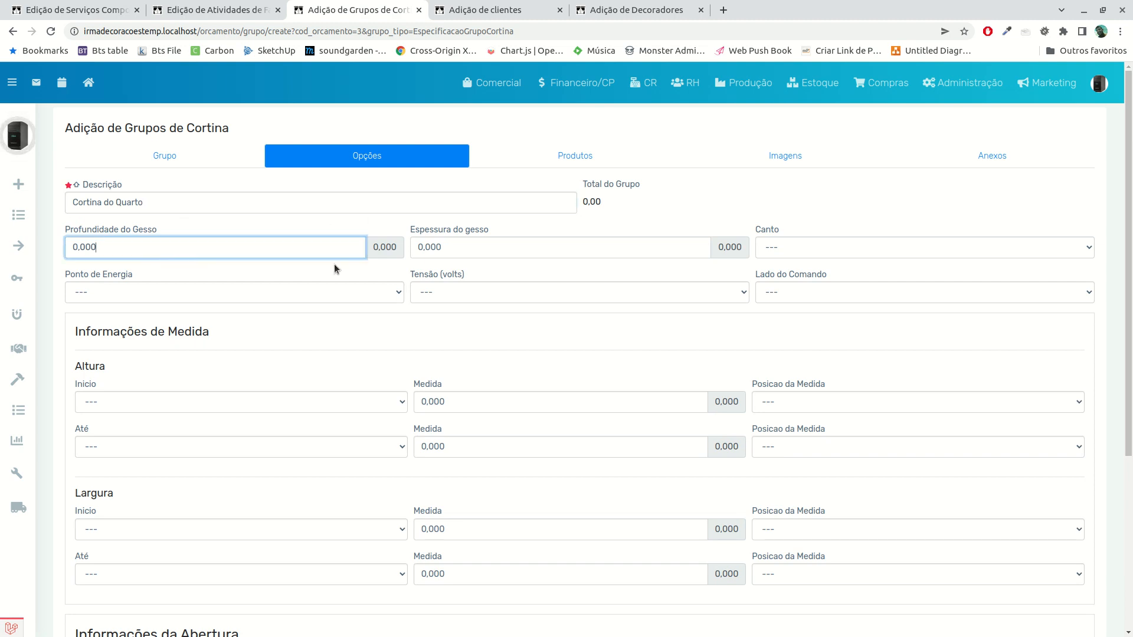
type("150")
key("Tab")
type("100")
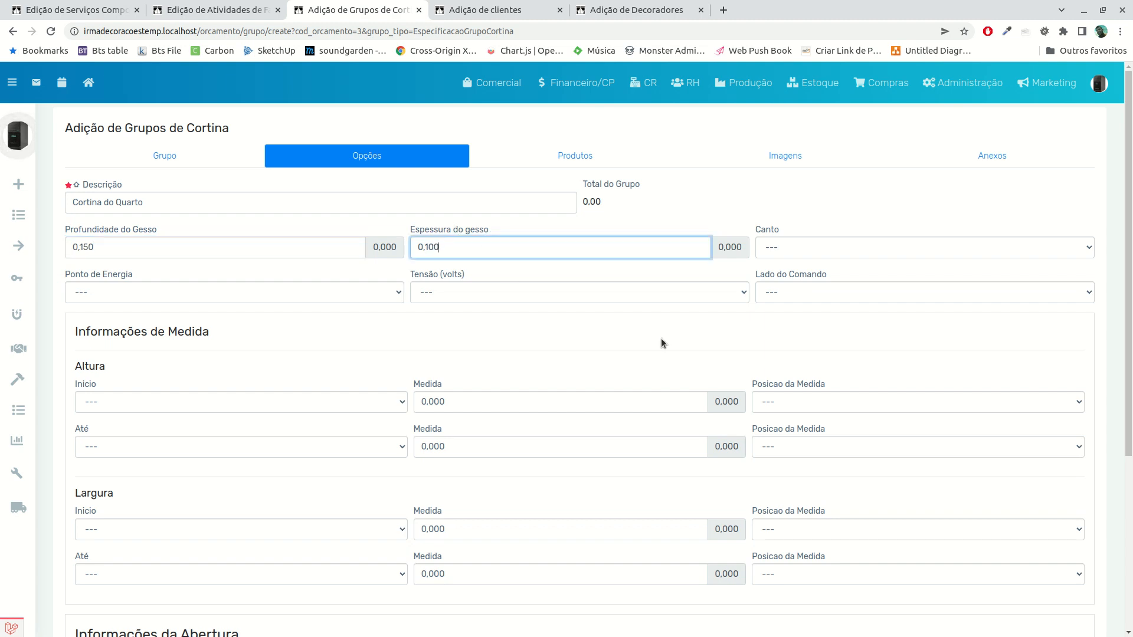
Set Canto to Sem canto, Ponto de Energia to Esquerdo, Tensão to 127V and Lado do Comando to Esquerdo
left_click(846, 246)
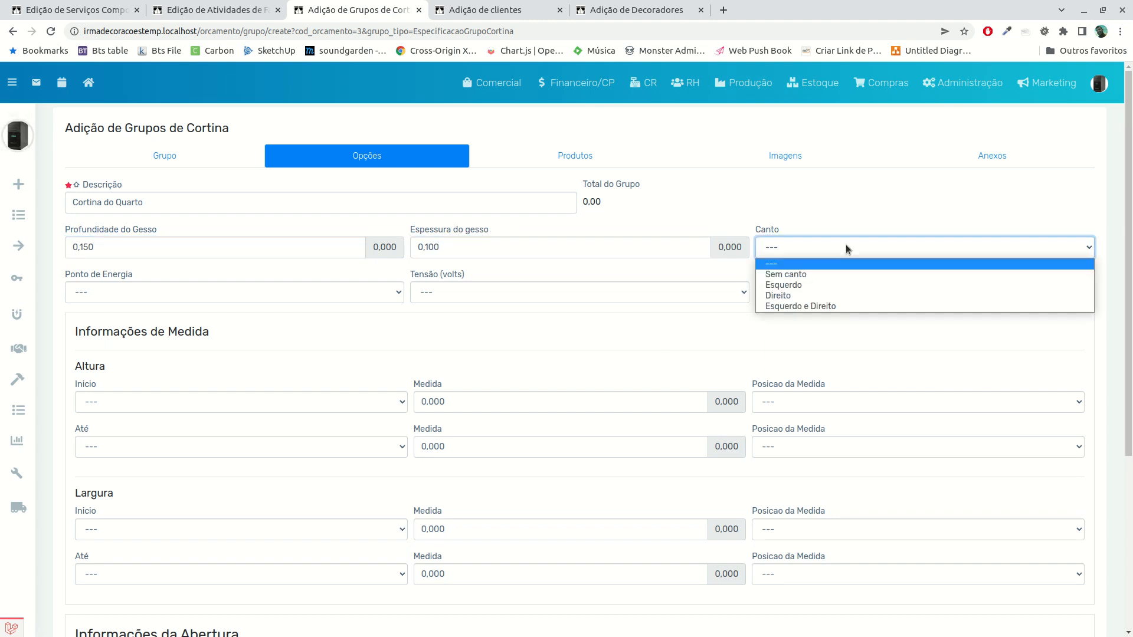
left_click(832, 275)
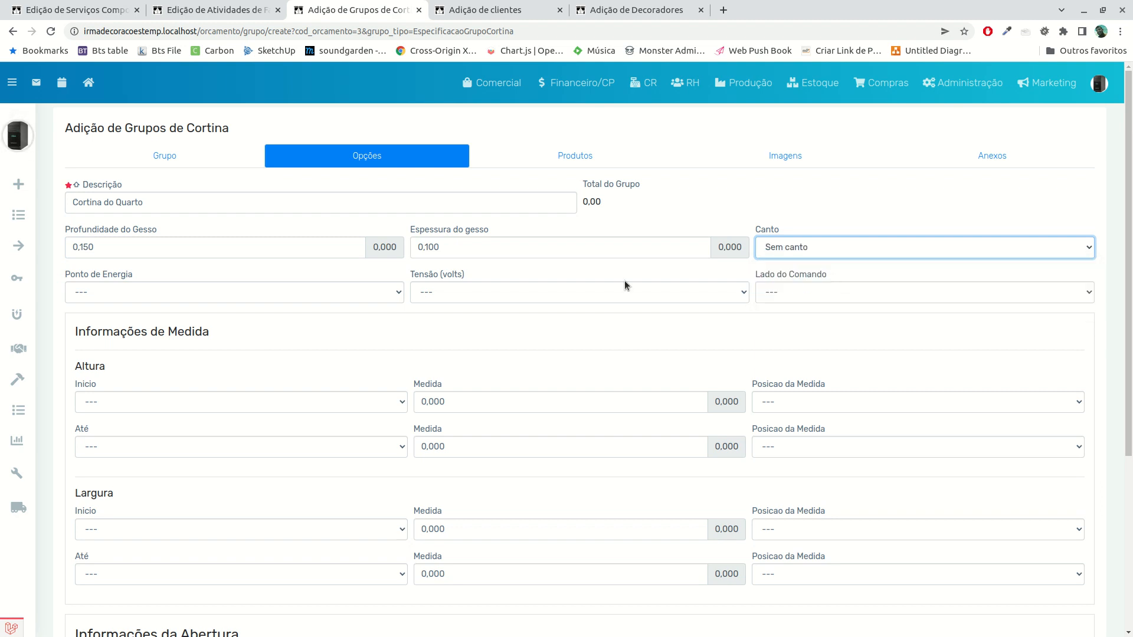
left_click(201, 294)
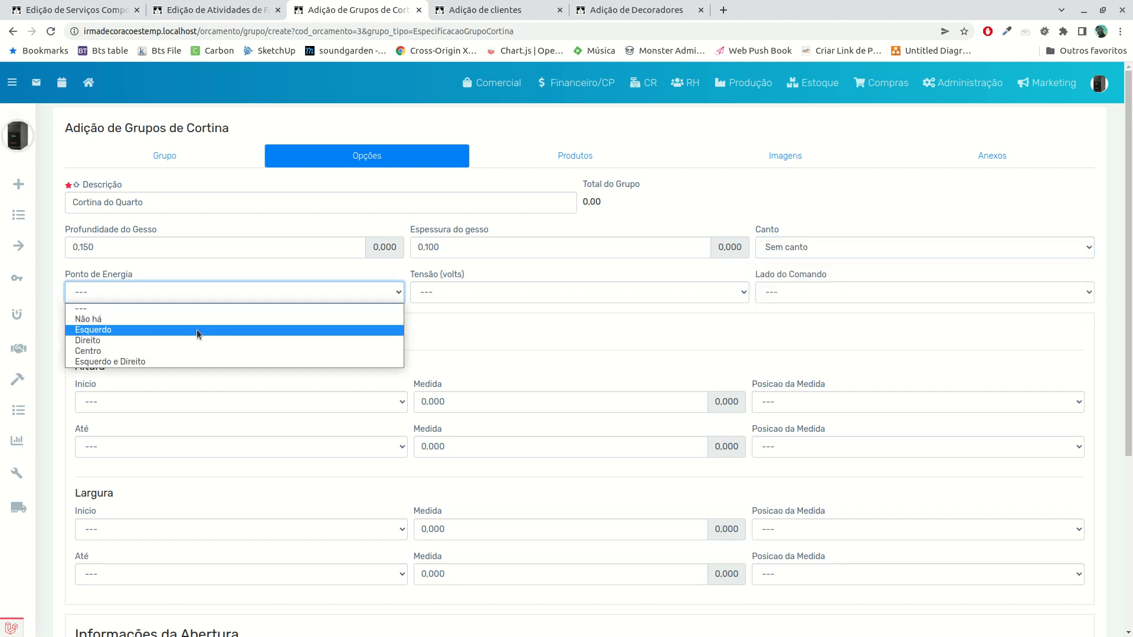
left_click(197, 329)
left_click(435, 293)
left_click(436, 323)
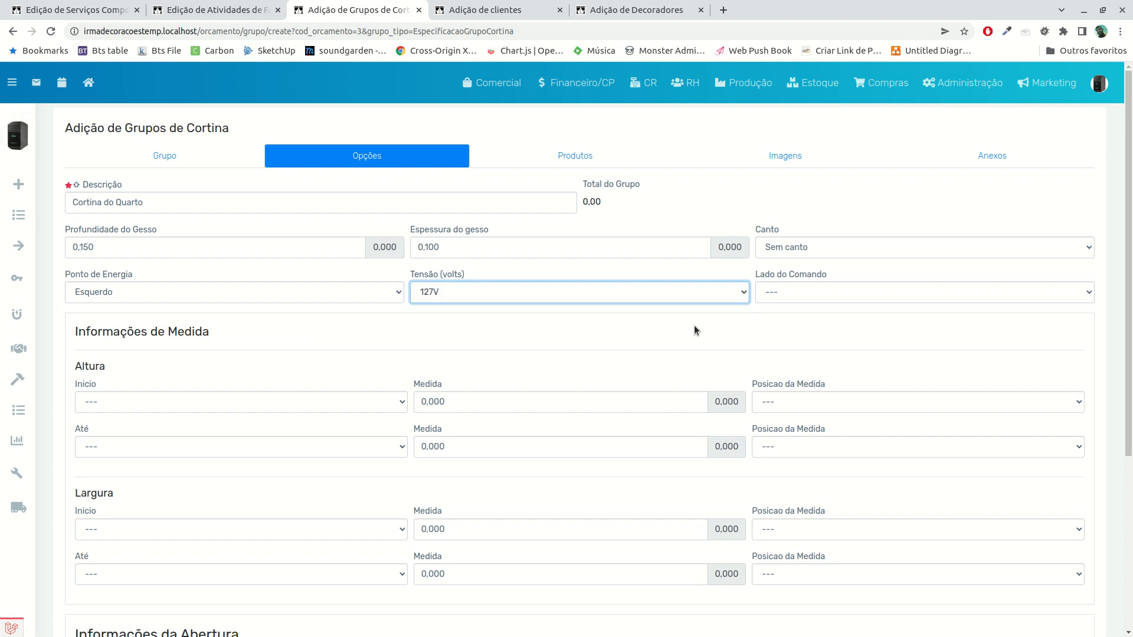
left_click(796, 293)
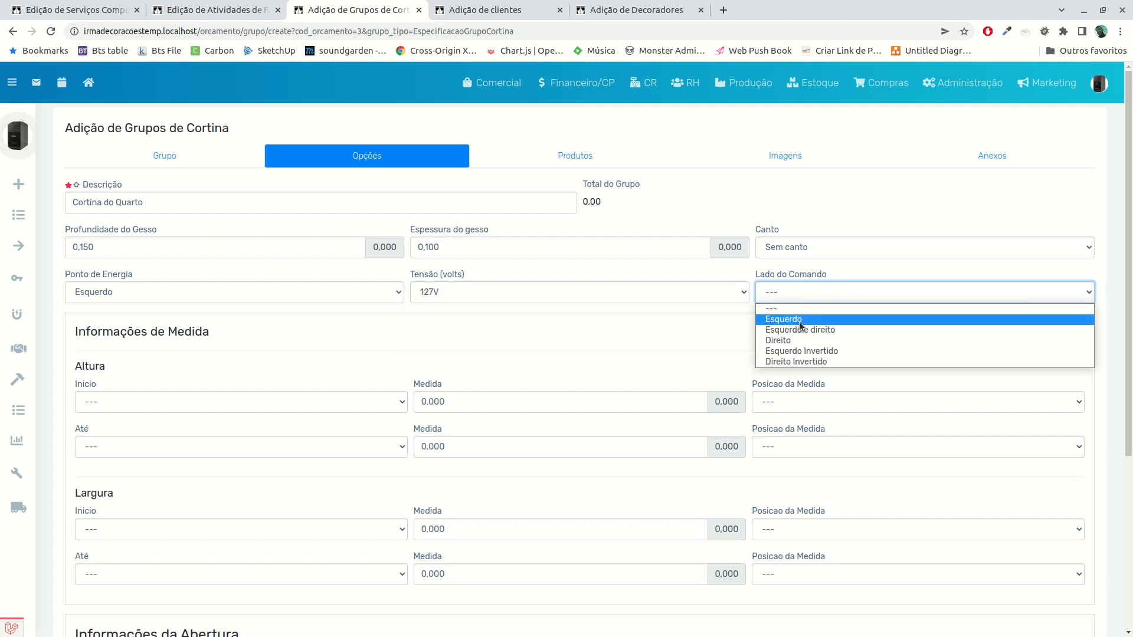
left_click(801, 321)
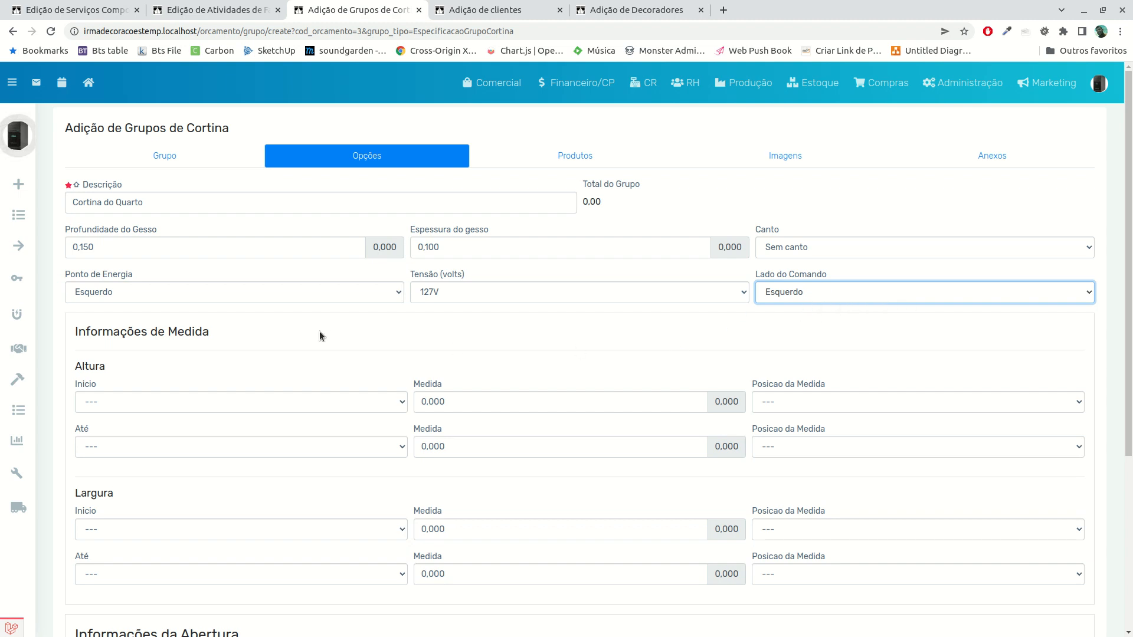
Define the Altura start as Do Teto with a Medida of 0,100 and the position Abaixo
scroll(241, 359, "down", 2)
left_click(118, 276)
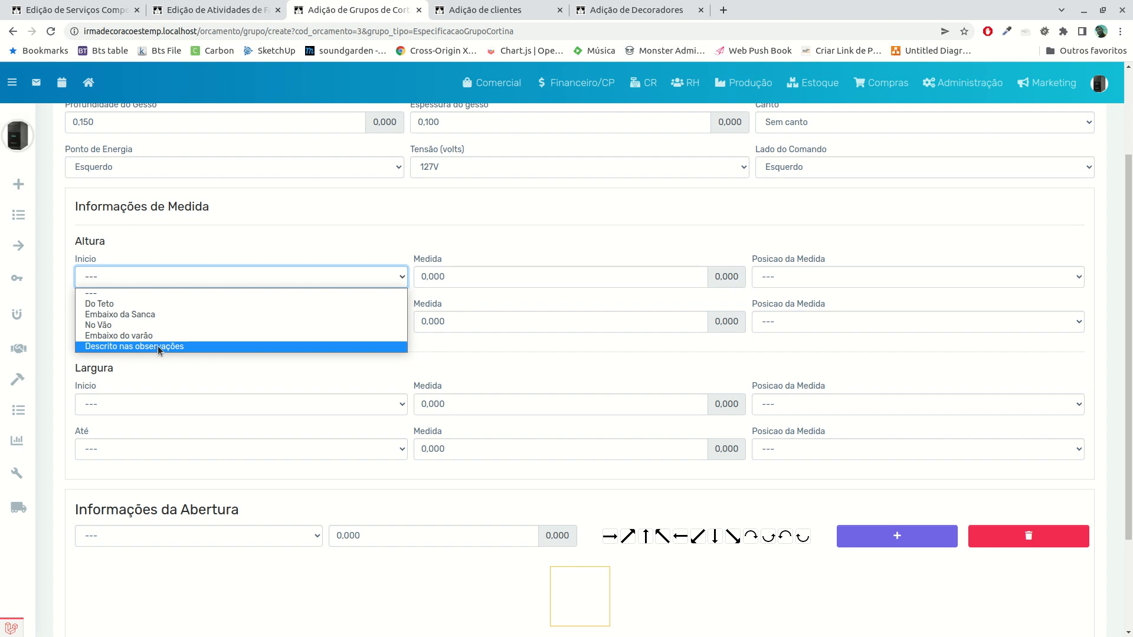
left_click(127, 304)
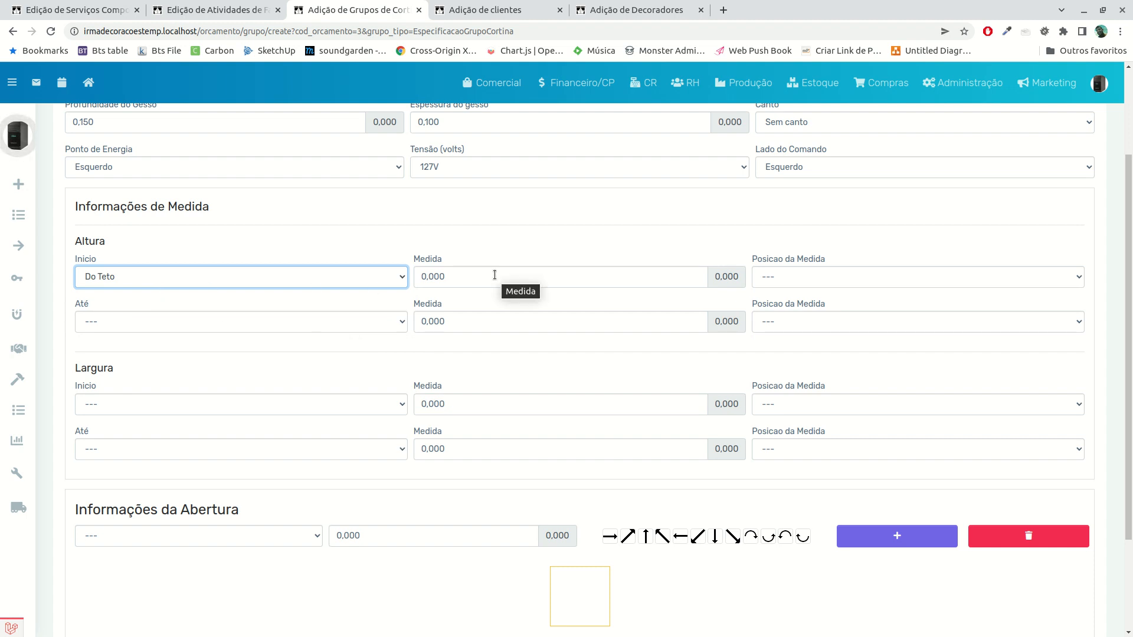
left_click(521, 284)
type("100")
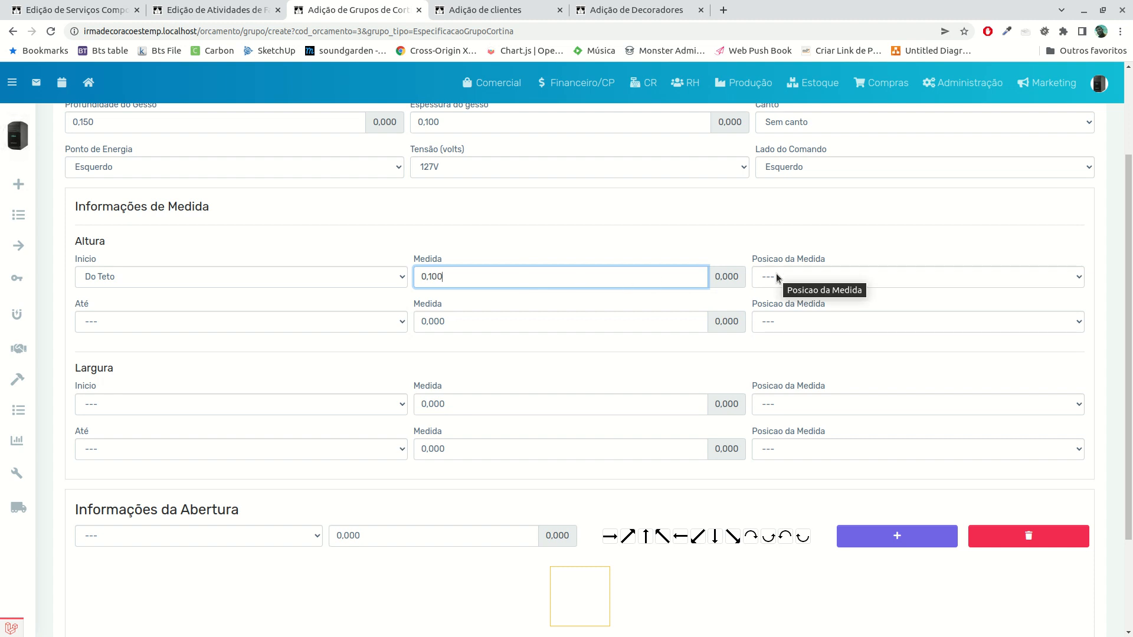
left_click(790, 277)
left_click(788, 302)
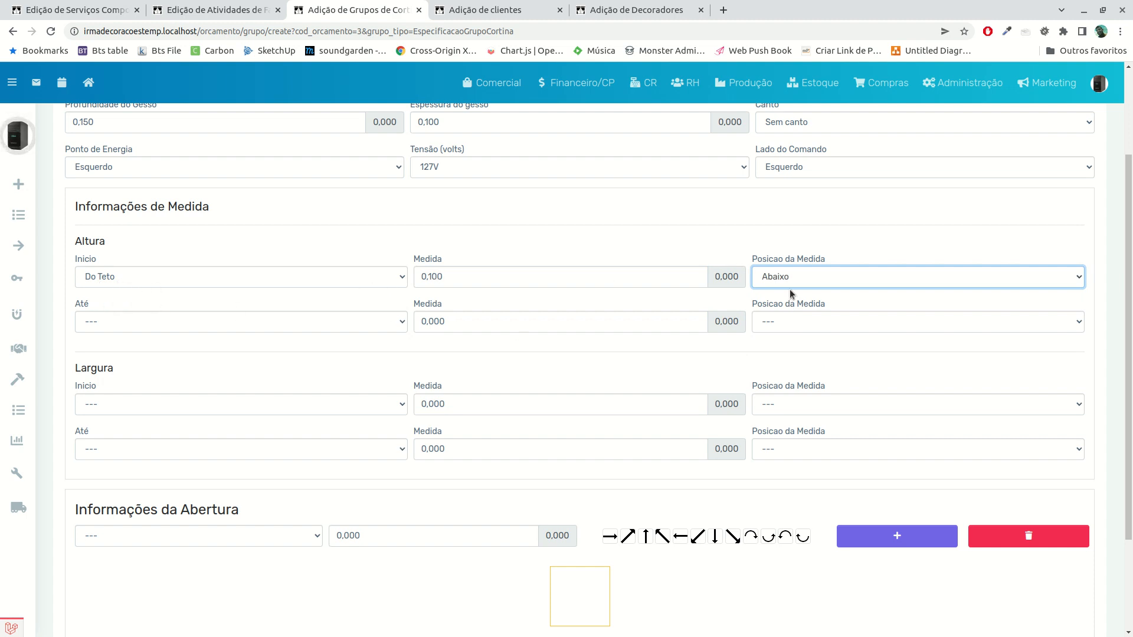
Set the Altura end point to Chão, with its Medida empty and no position selected
left_click(171, 321)
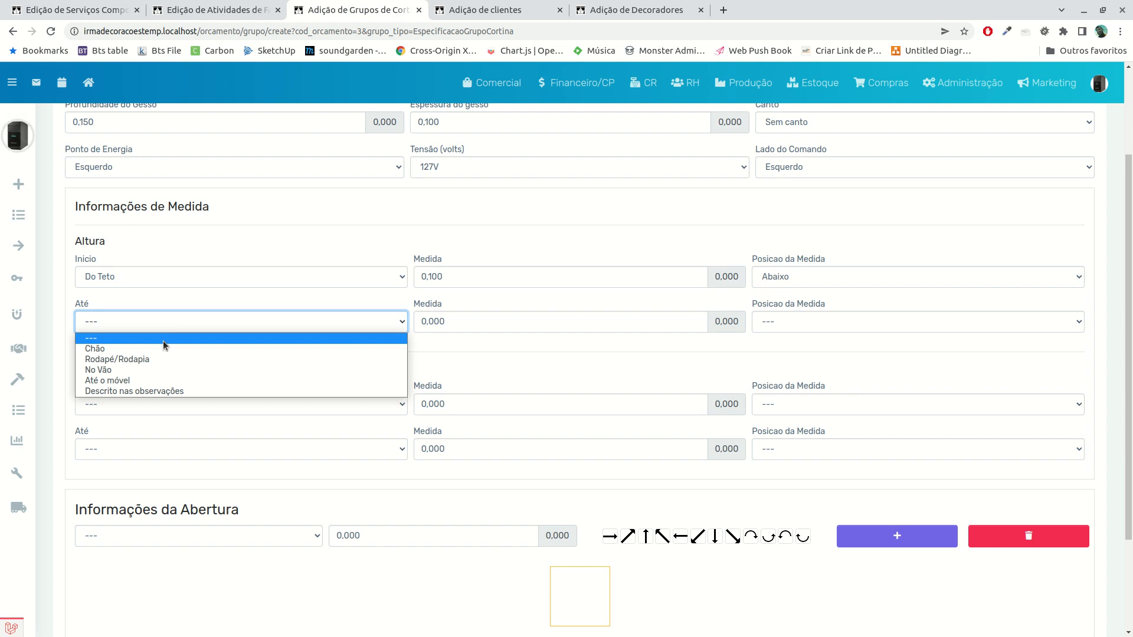
left_click(164, 346)
left_click(791, 323)
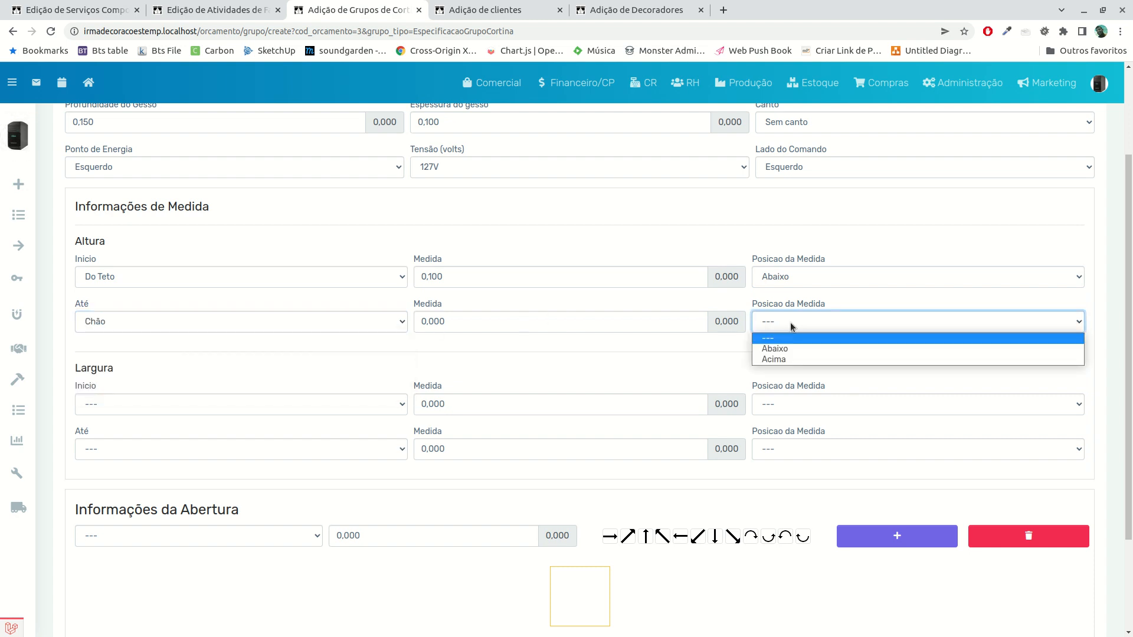
left_click(786, 359)
left_click(514, 324)
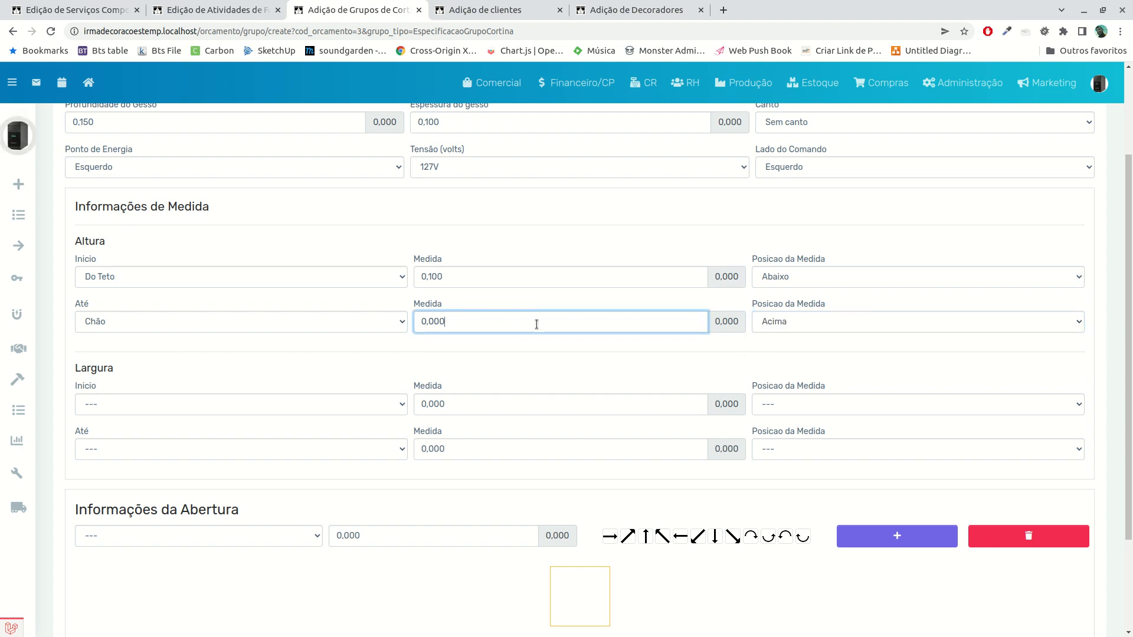
key("BackSpace")
key("BackSpace")
type("500")
left_click(790, 325)
left_click(794, 341)
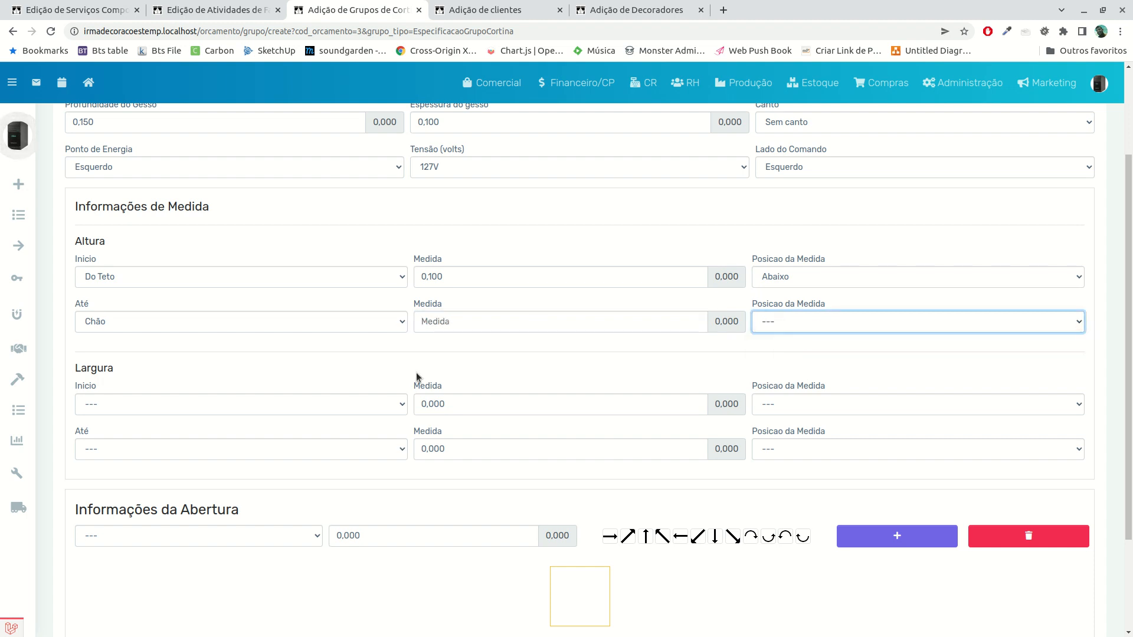
Set both the start and the end point of Largura to Parede
left_click(125, 408)
left_click(123, 433)
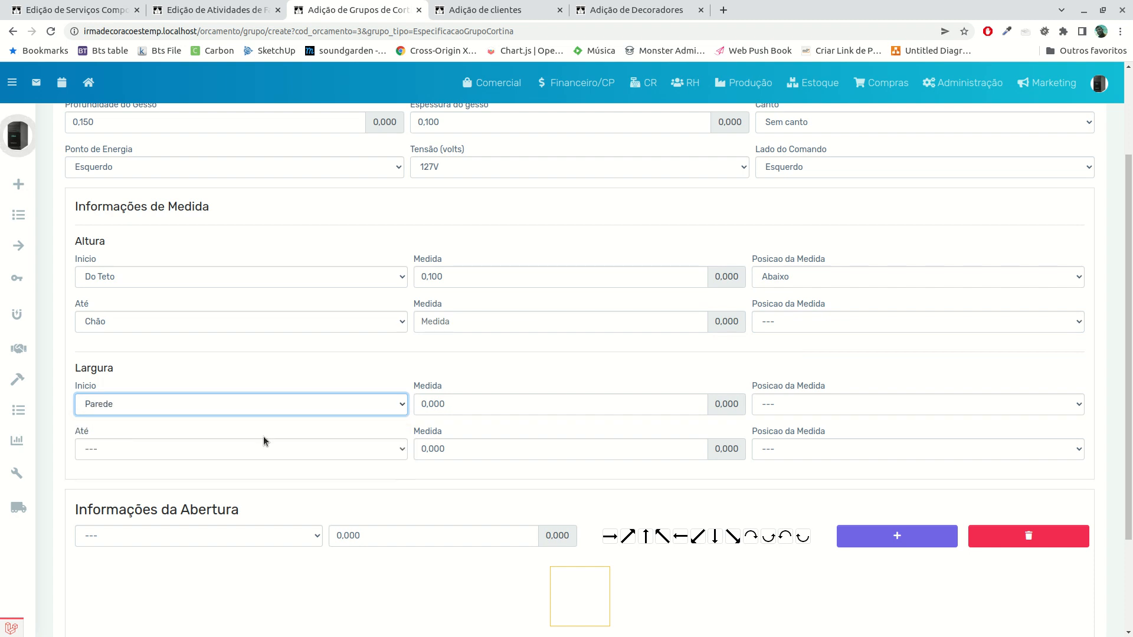
left_click(207, 457)
left_click(218, 477)
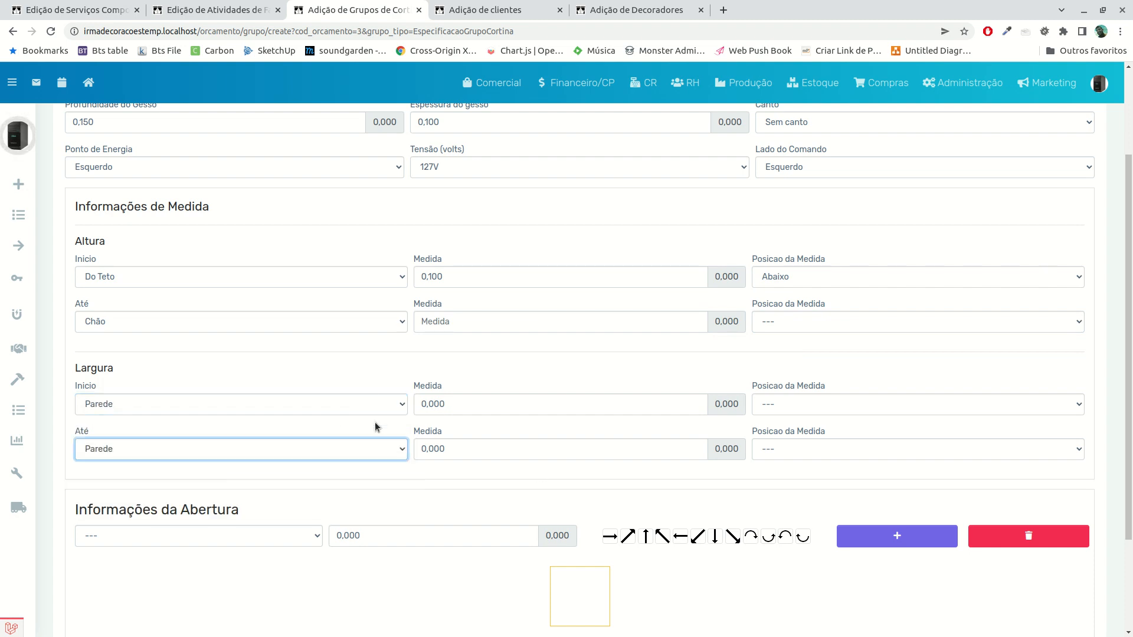
Define the first opening segment as T____R with a size of 2,700, running horizontally to the right
scroll(428, 501, "down", 2)
left_click(151, 413)
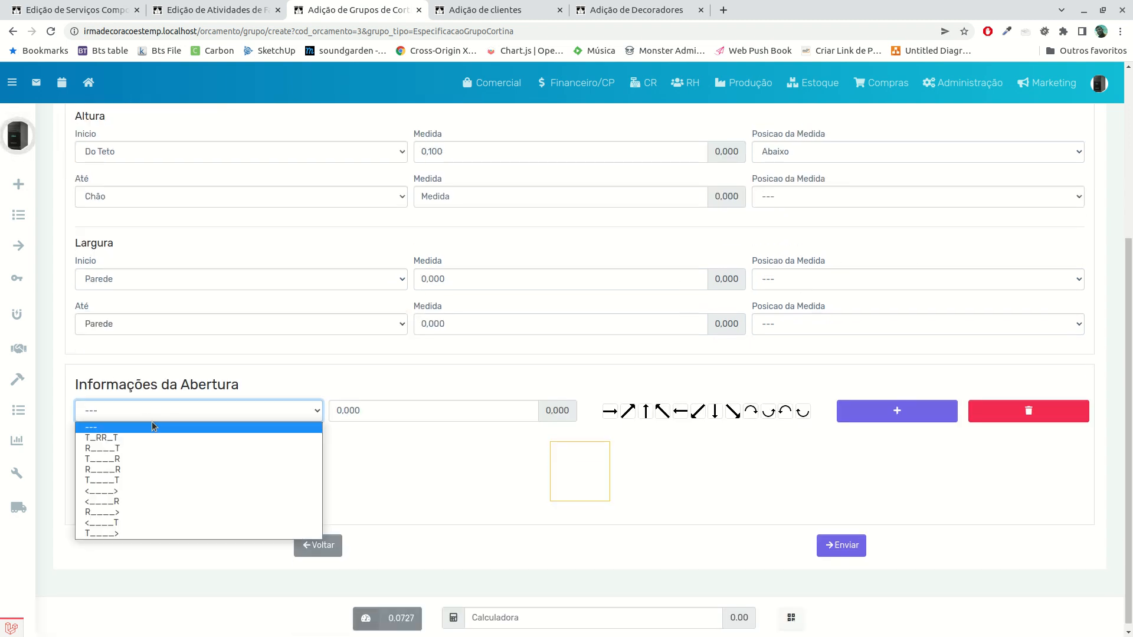
left_click(109, 460)
left_click(374, 409)
type("2,70")
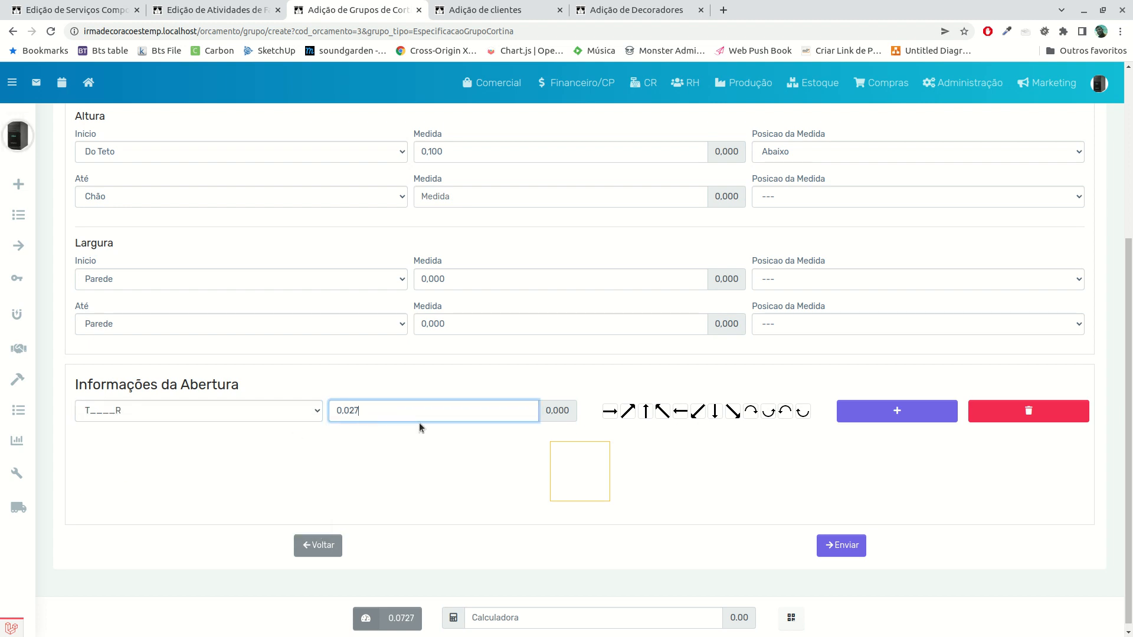
type("0")
left_click(728, 462)
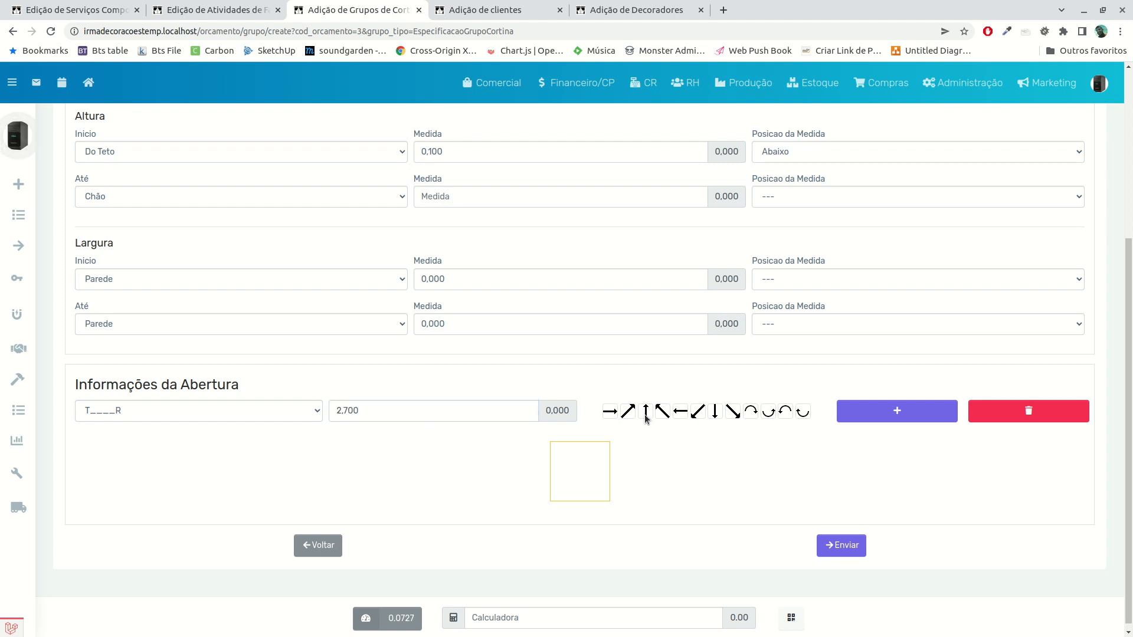
left_click(612, 412)
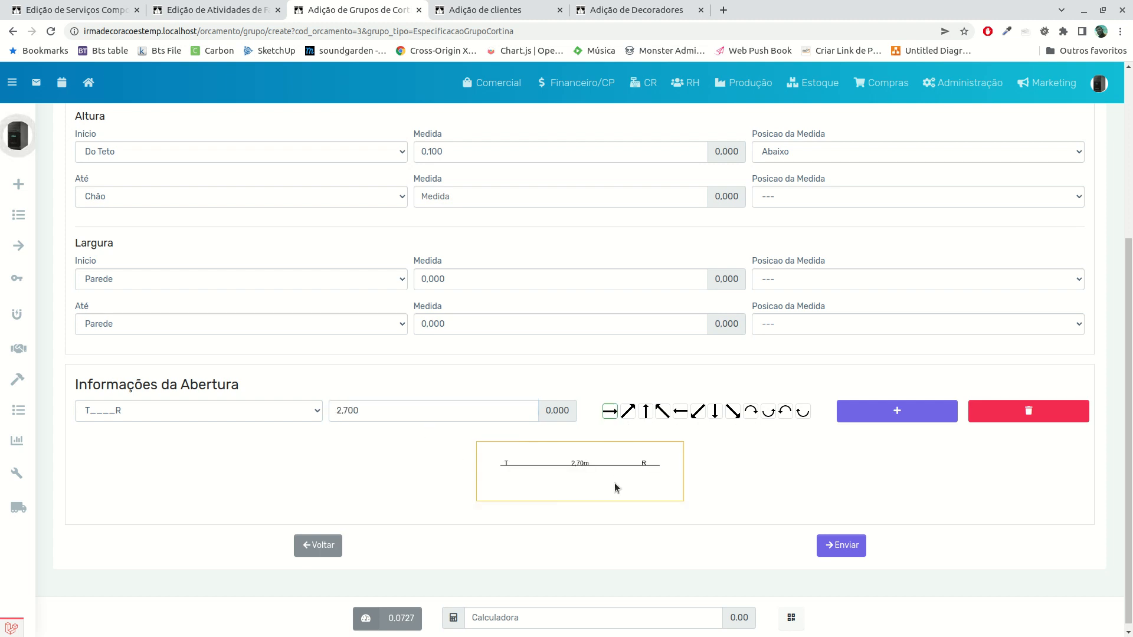
Add a second opening segment of type R____T with a size of 1,300, running straight down
left_click(885, 417)
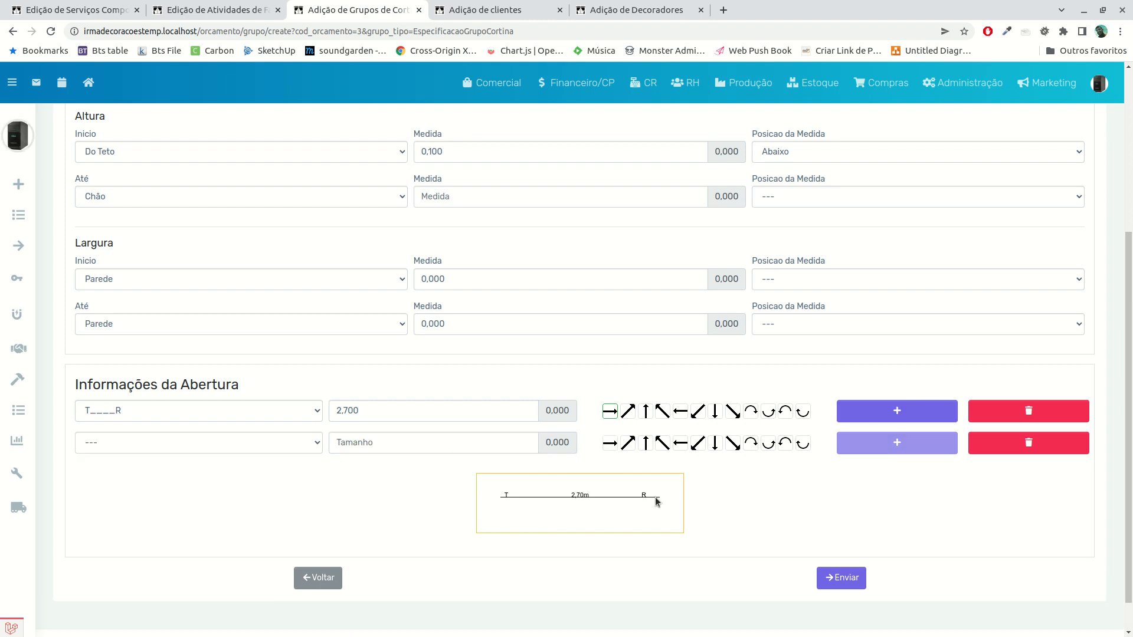
left_click(178, 442)
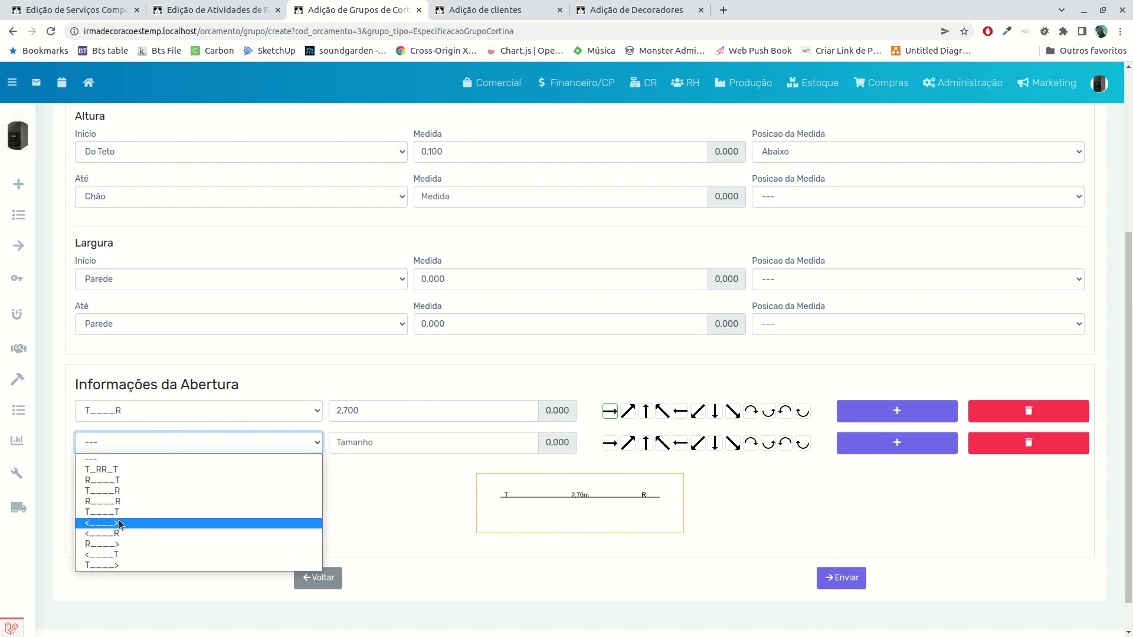
left_click(118, 480)
left_click(374, 440)
type("1300")
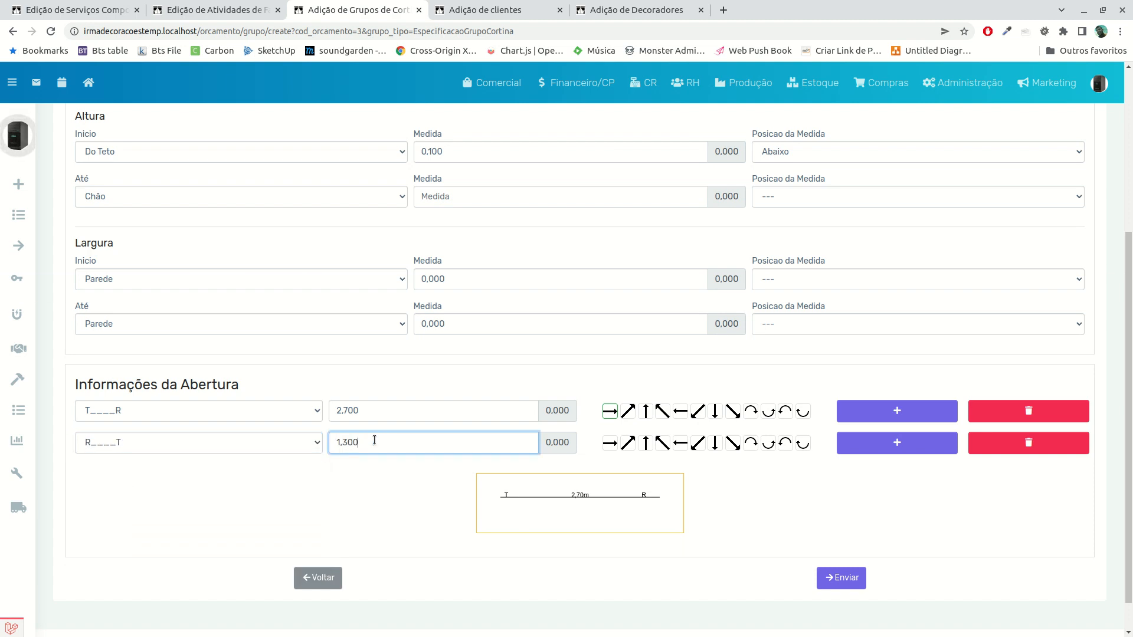
left_click(714, 444)
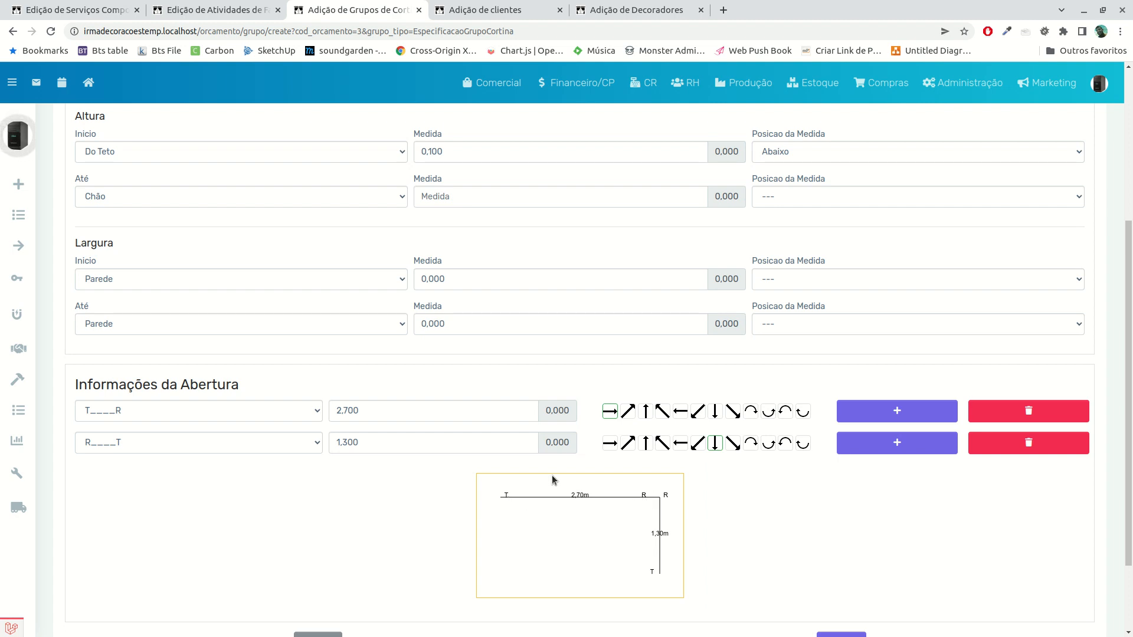
Change the second opening segment's type to <____R
left_click(315, 443)
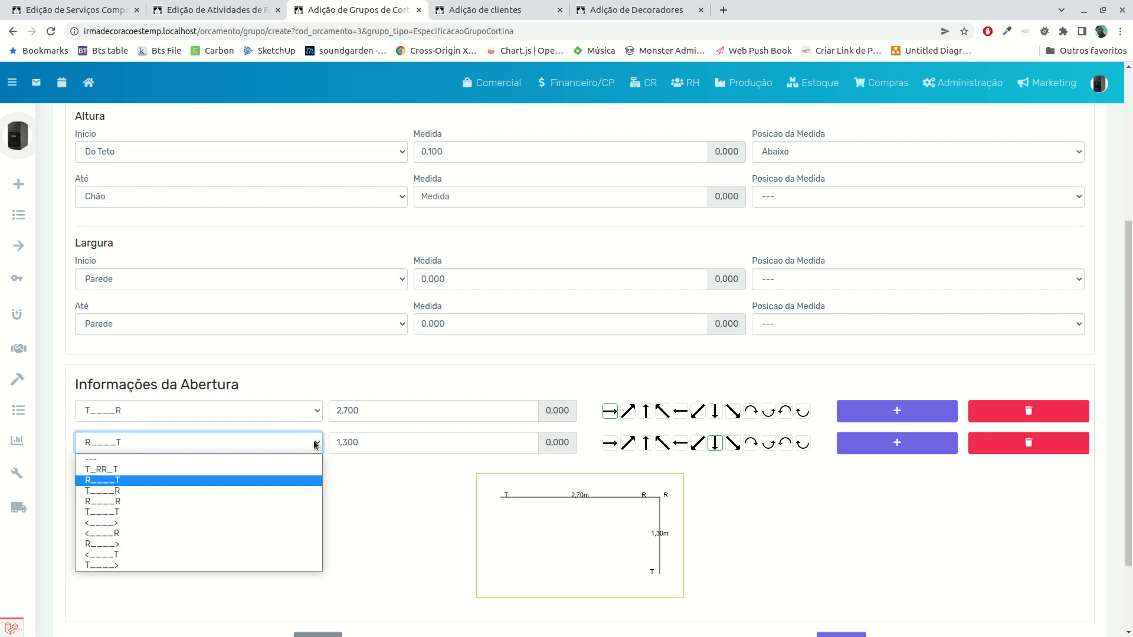
left_click(203, 534)
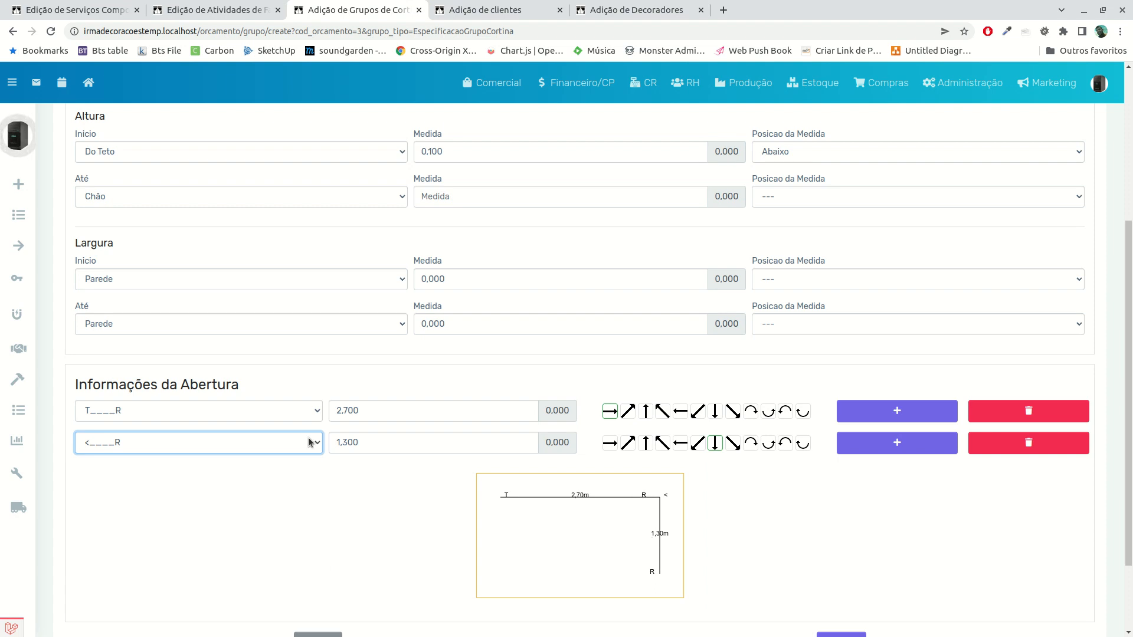
Change the first opening segment's type to T____>
left_click(318, 411)
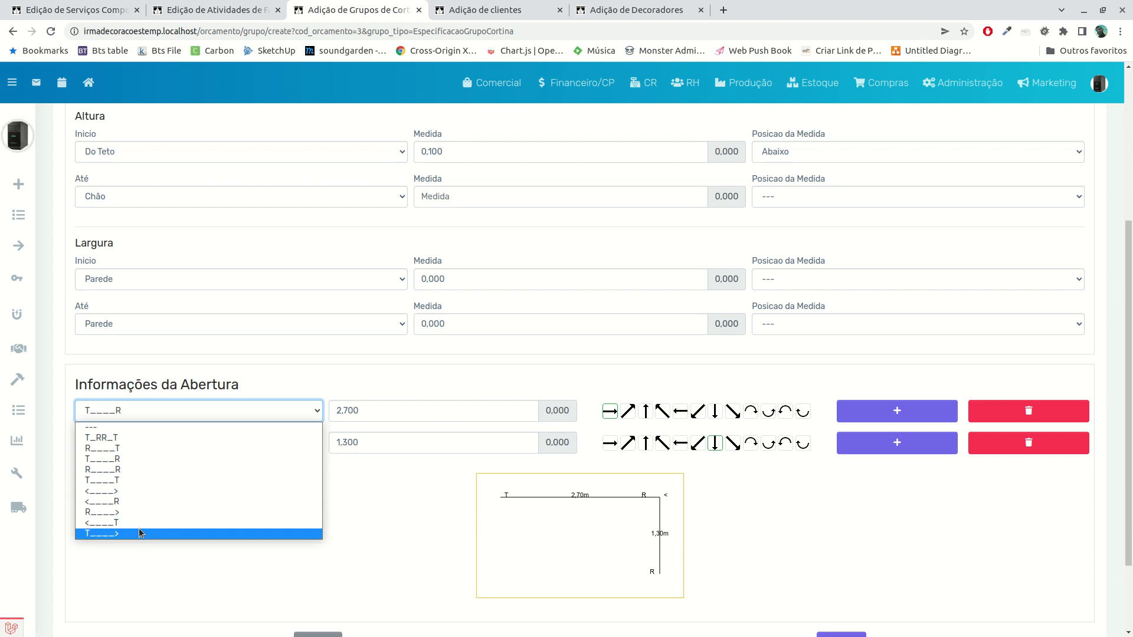
left_click(248, 534)
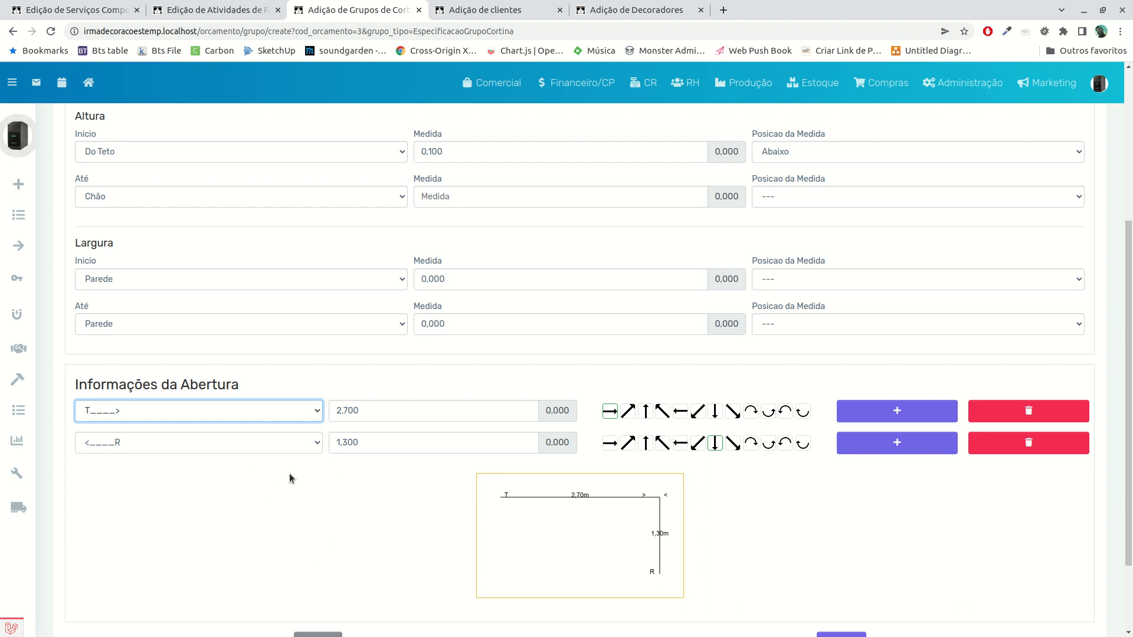
Look through the Produtos, Imagens and Anexos sections of the curtain group
scroll(331, 458, "up", 4)
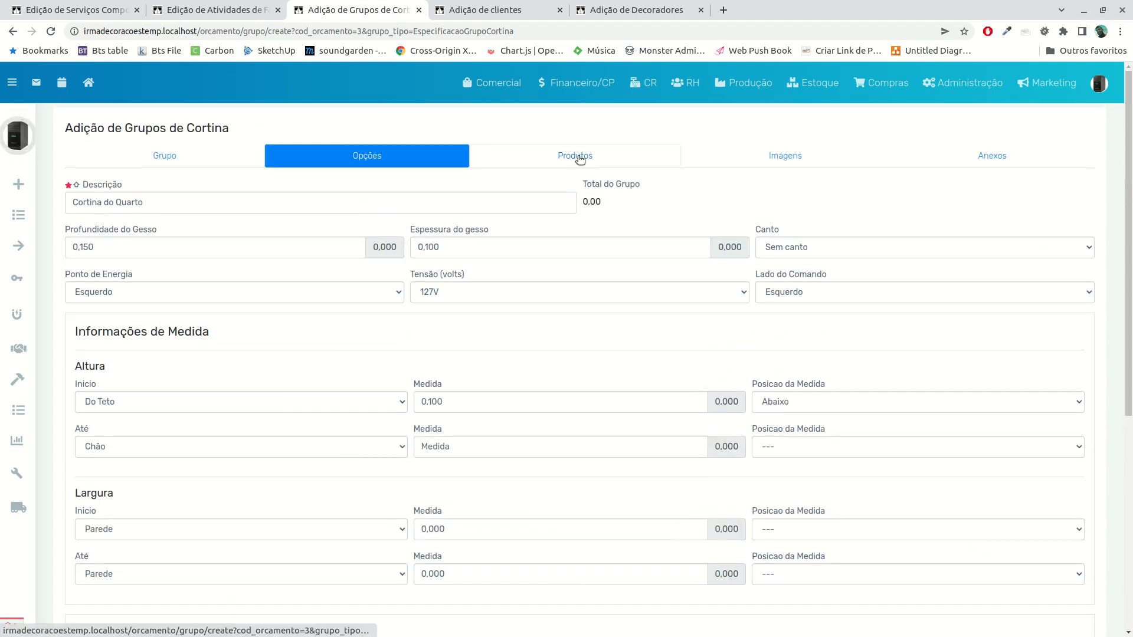
left_click(575, 157)
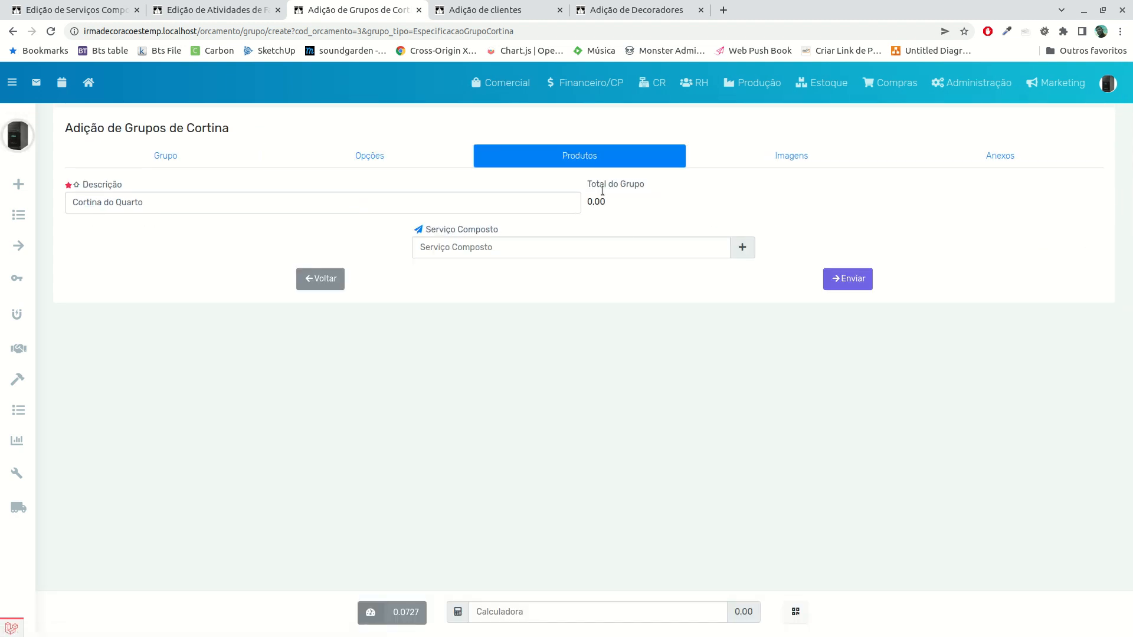
left_click(745, 166)
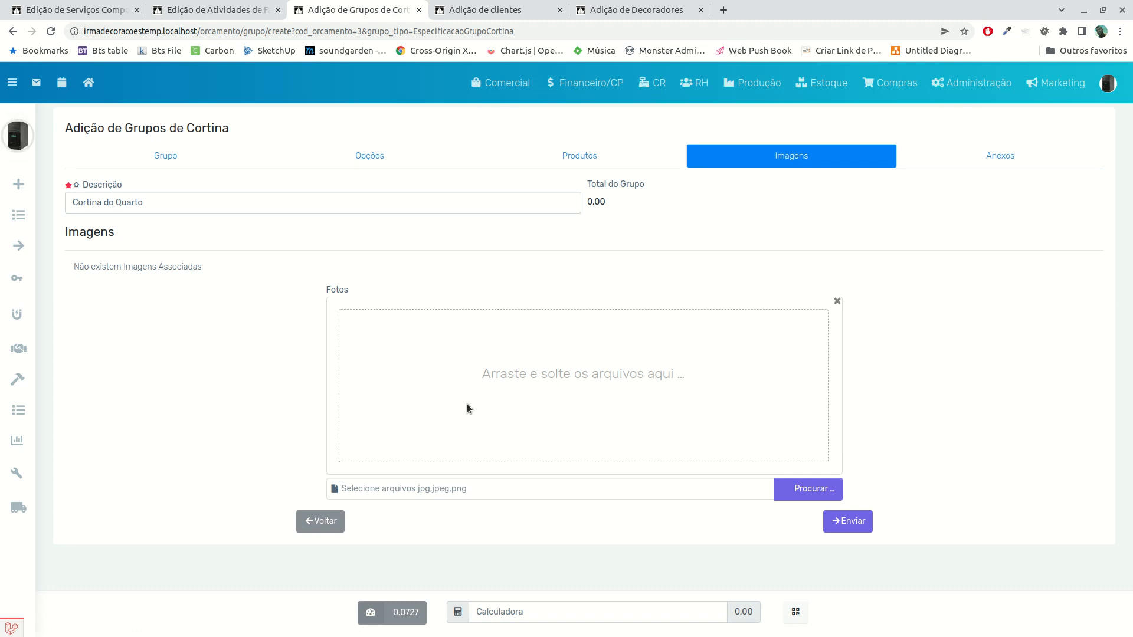
left_click(986, 155)
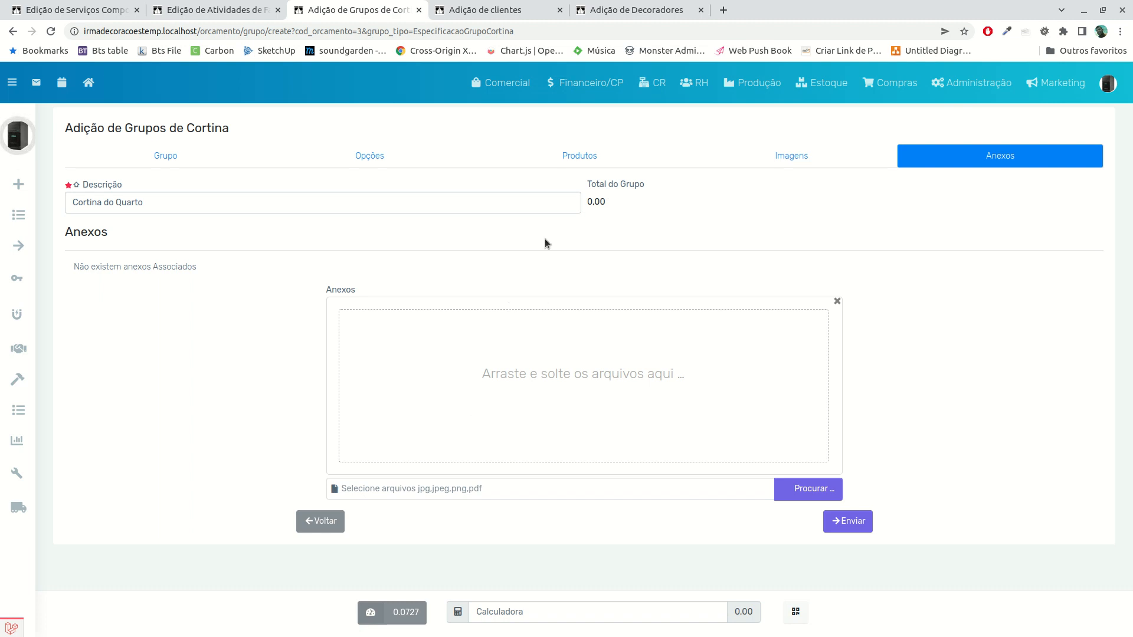
Assign the composite service Cortina Franzida to the group's products and submit the new curtain group
left_click(588, 163)
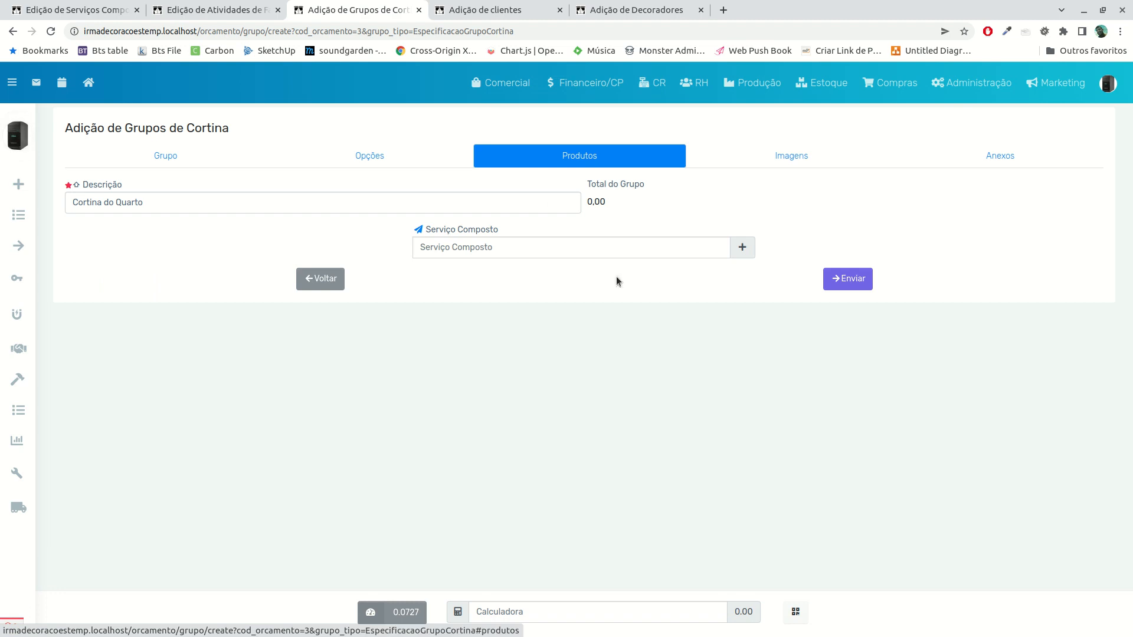
left_click(711, 254)
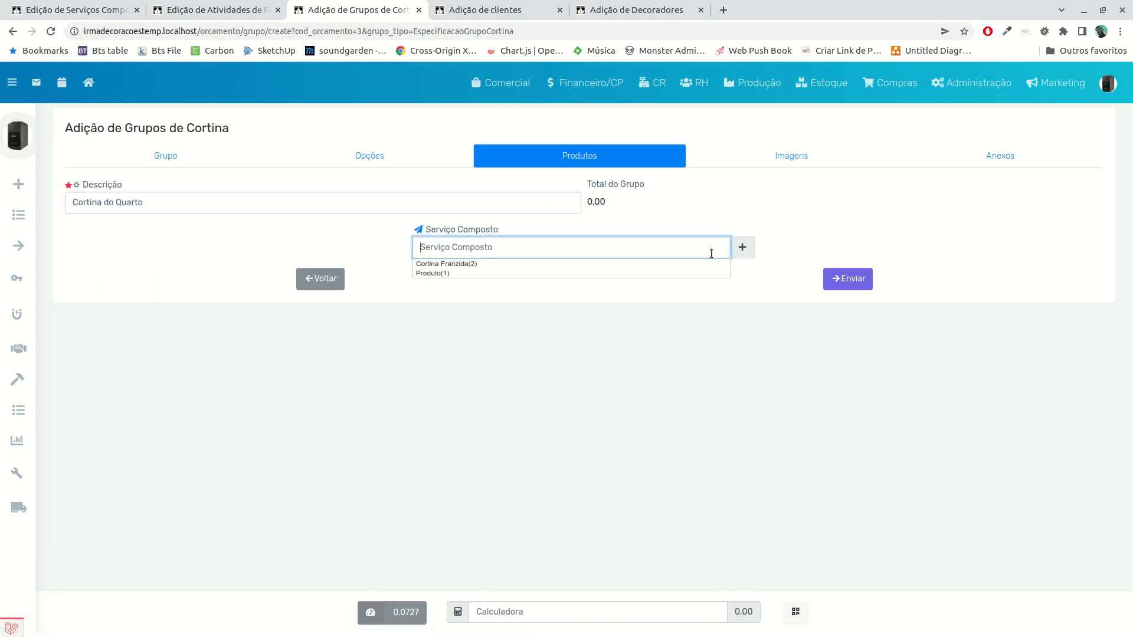
left_click(448, 260)
left_click(850, 282)
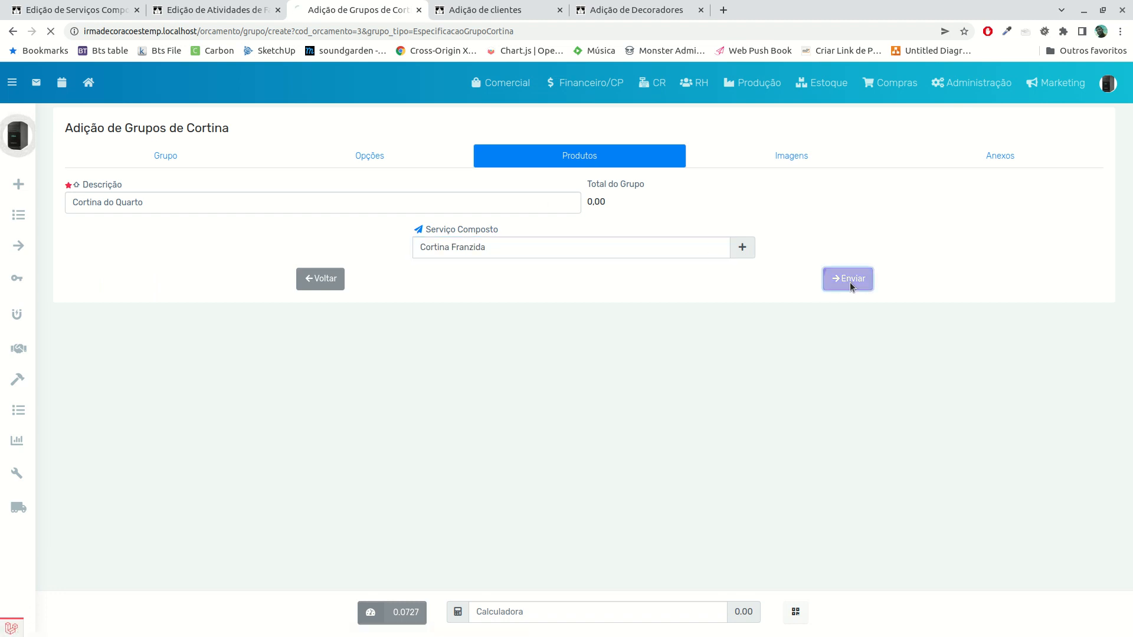
Choose Voil Teste - cor:branco as the product of the Tecido row
scroll(455, 299, "down", 4)
scroll(354, 319, "up", 4)
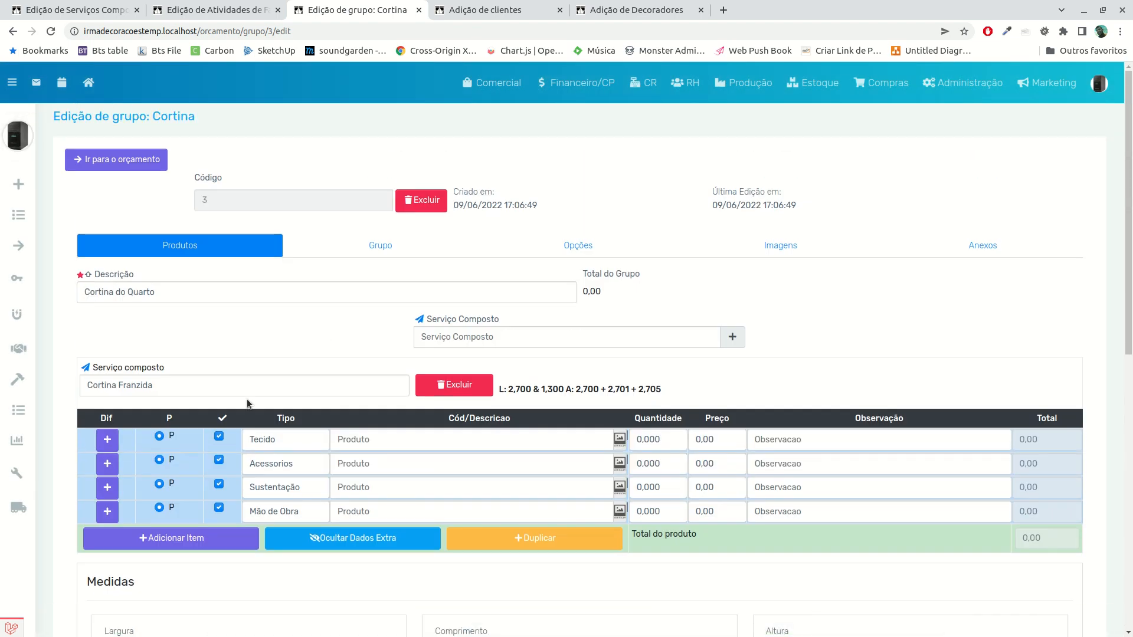
left_click(338, 439)
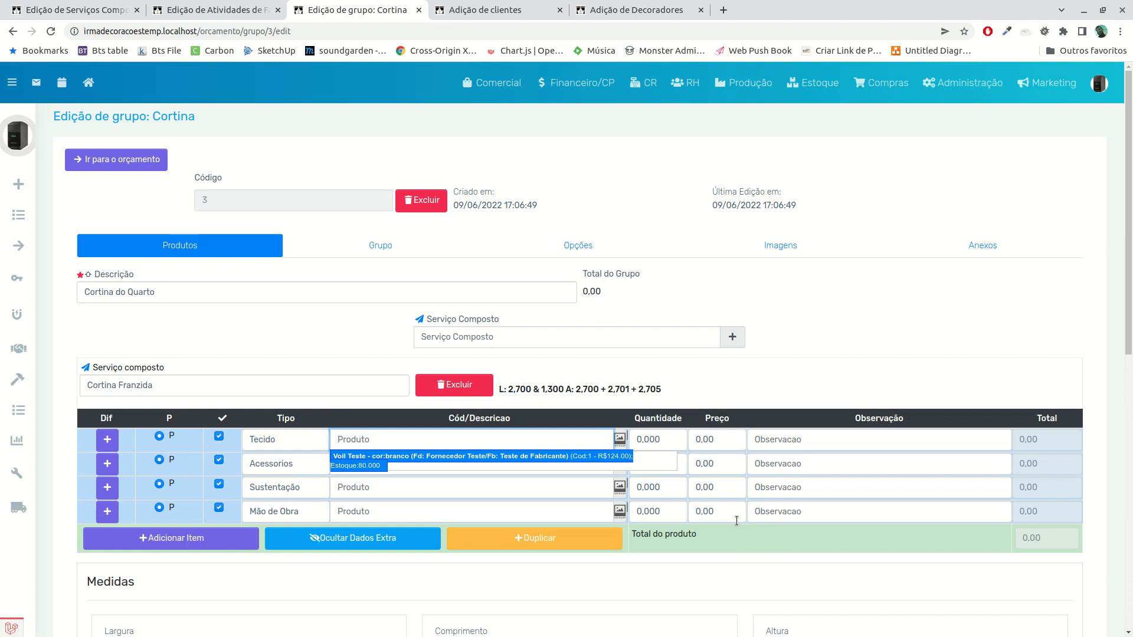
key("Return")
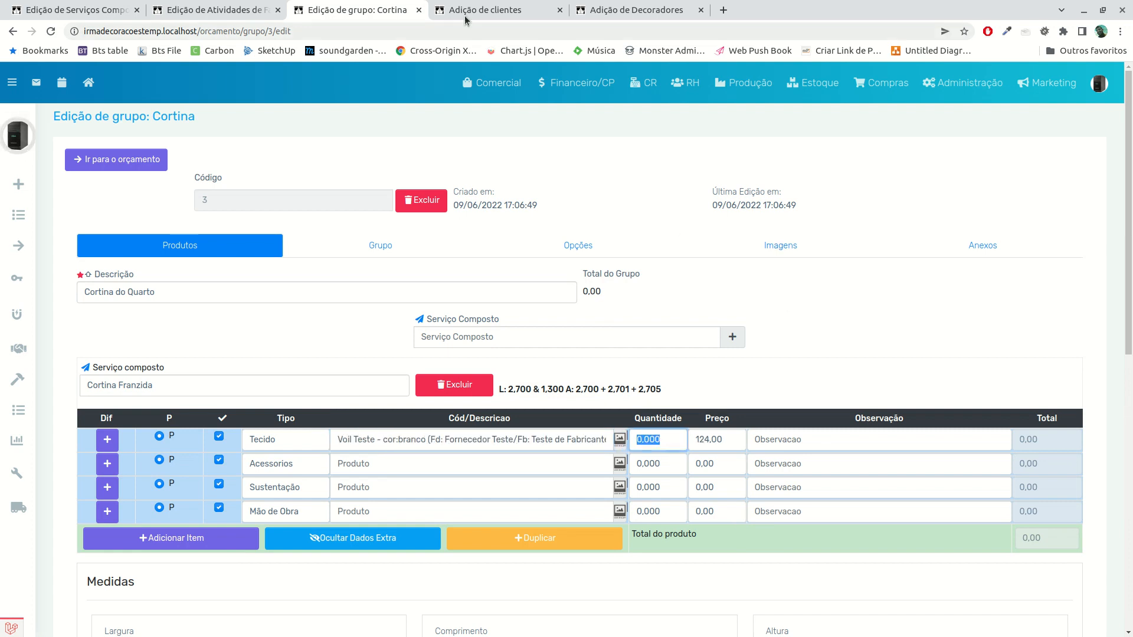
Open the Cortina Franzida composite service's budget items in the other browser tab and compare their family filters with the curtain group's product rows
left_click(464, 8)
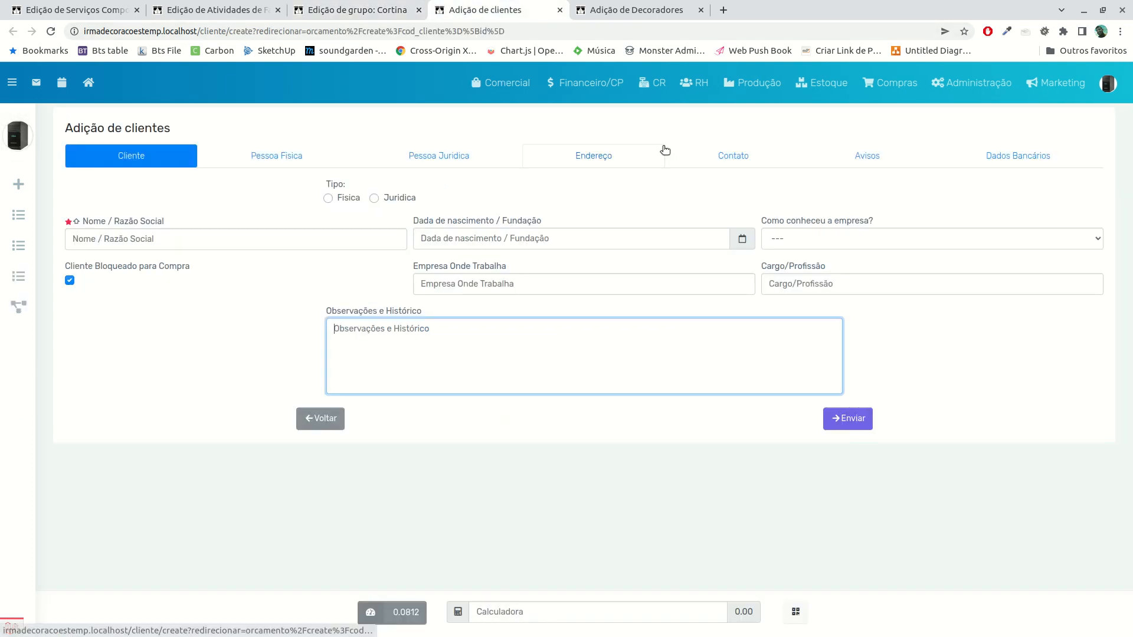
left_click(755, 88)
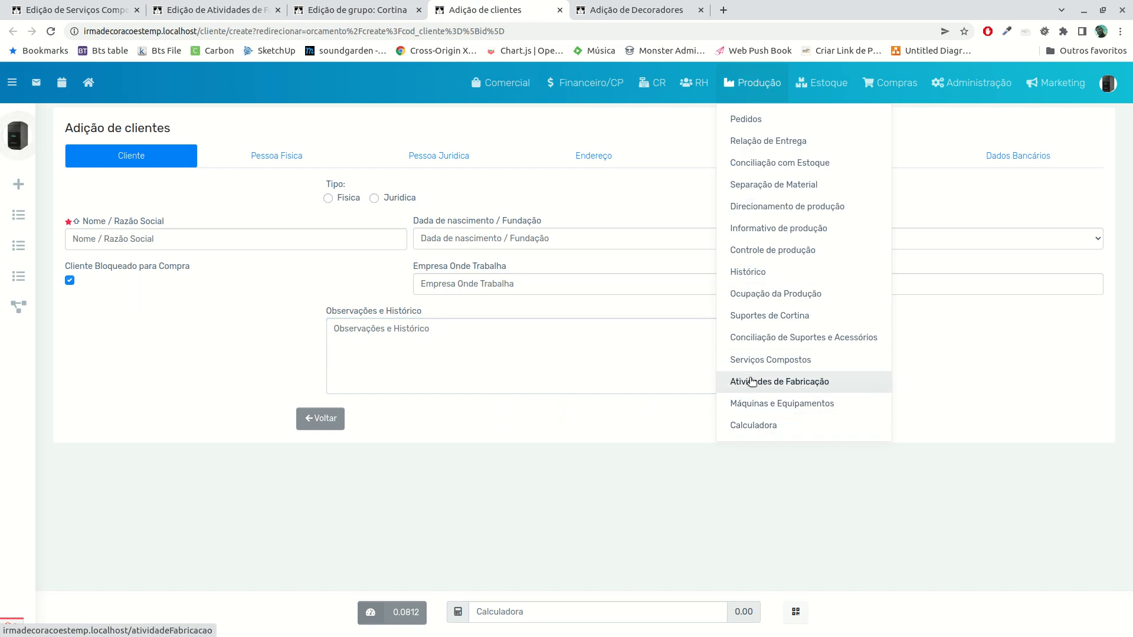
left_click(757, 364)
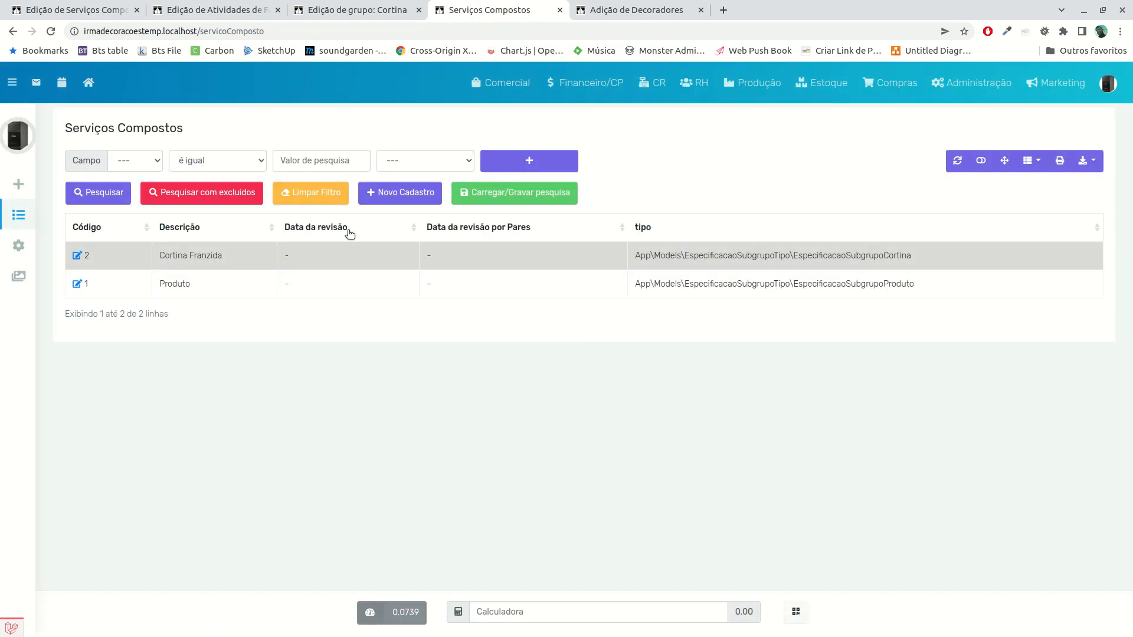
left_click(78, 256)
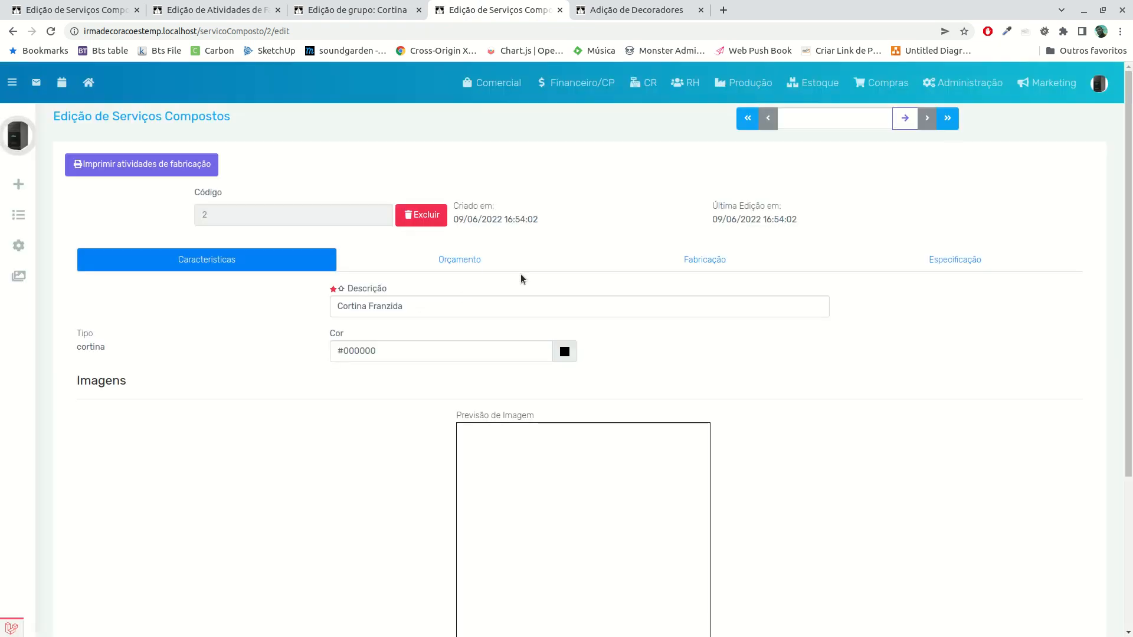
left_click(495, 266)
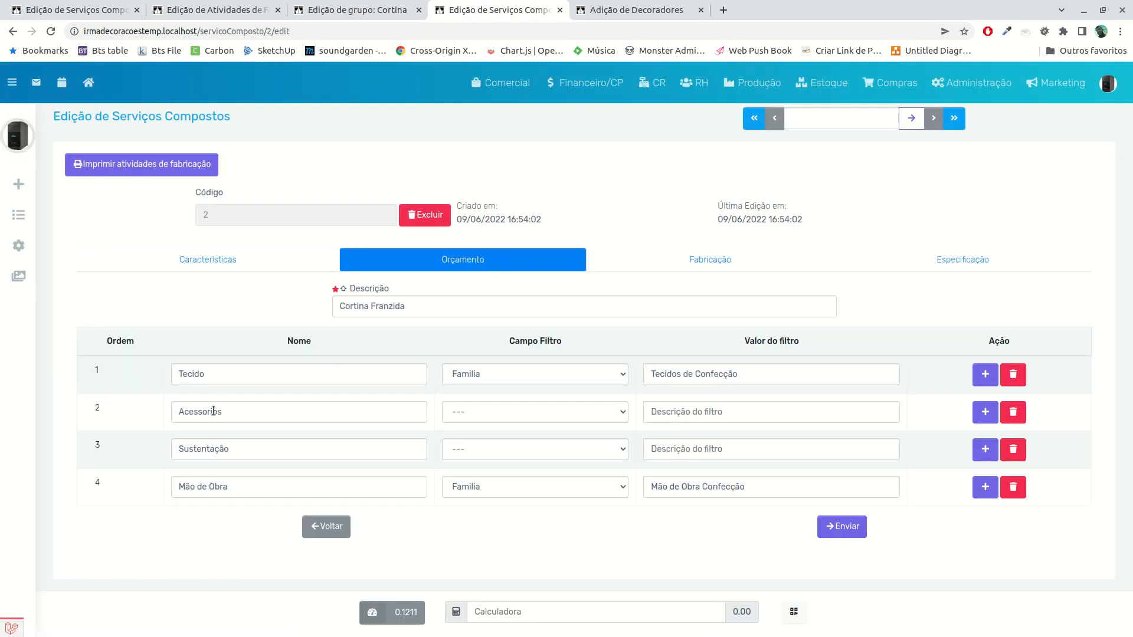
left_click(354, 10)
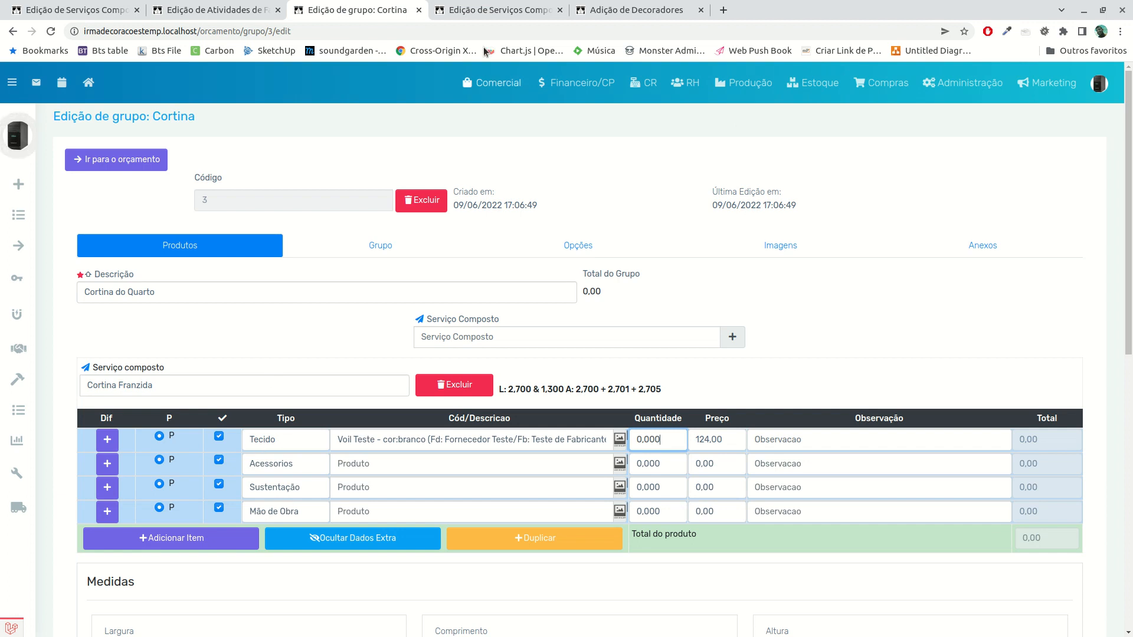
left_click(482, 12)
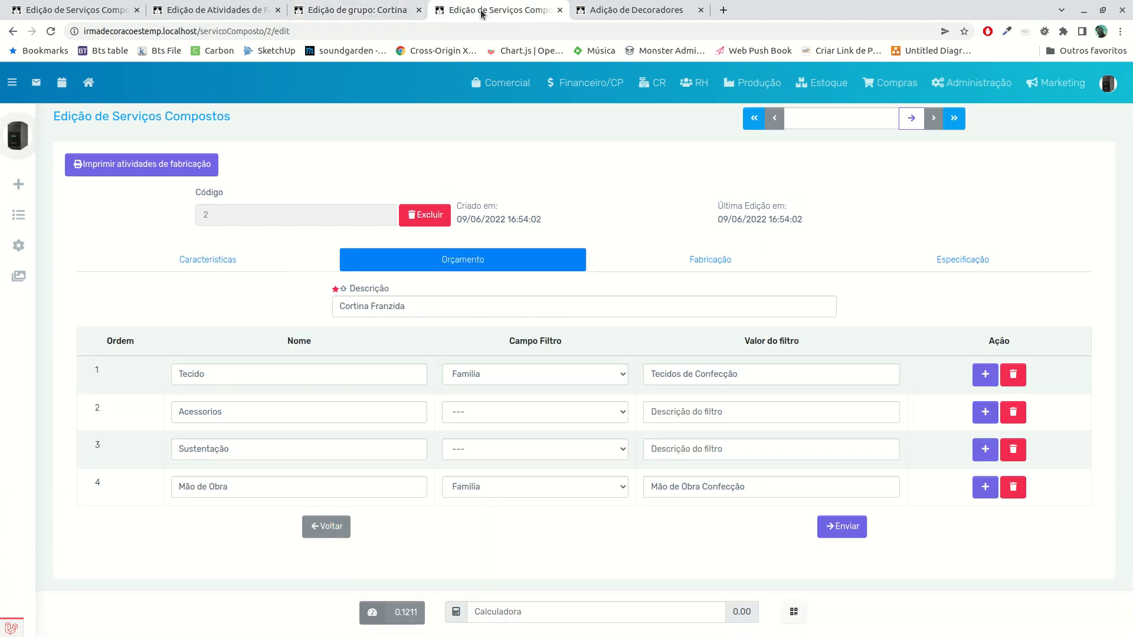
left_click(359, 12)
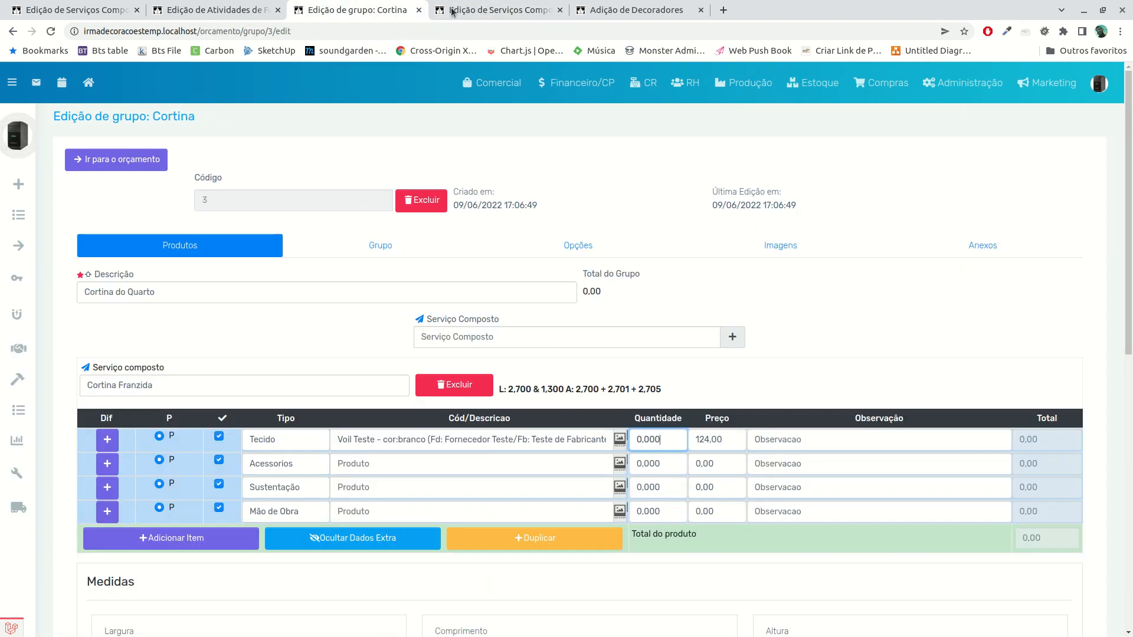
Clear the product from the Tecido row and check which products are offered for Tecido and Acessorios
left_click(362, 442)
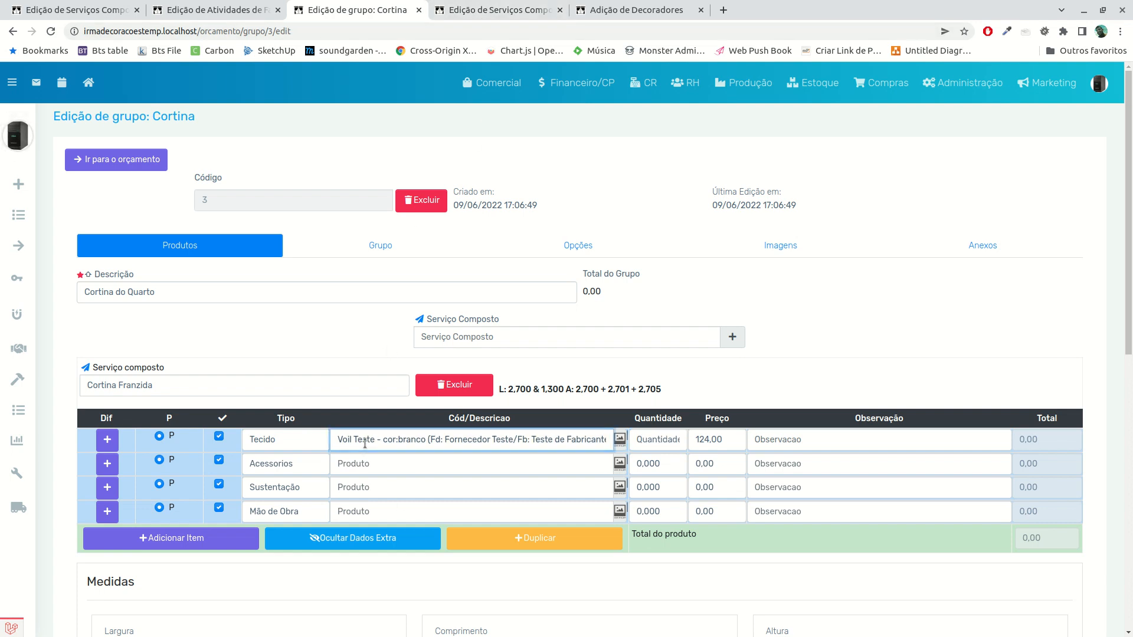
left_click(415, 425)
left_click(409, 436)
key("ctrl+a")
key("BackSpace")
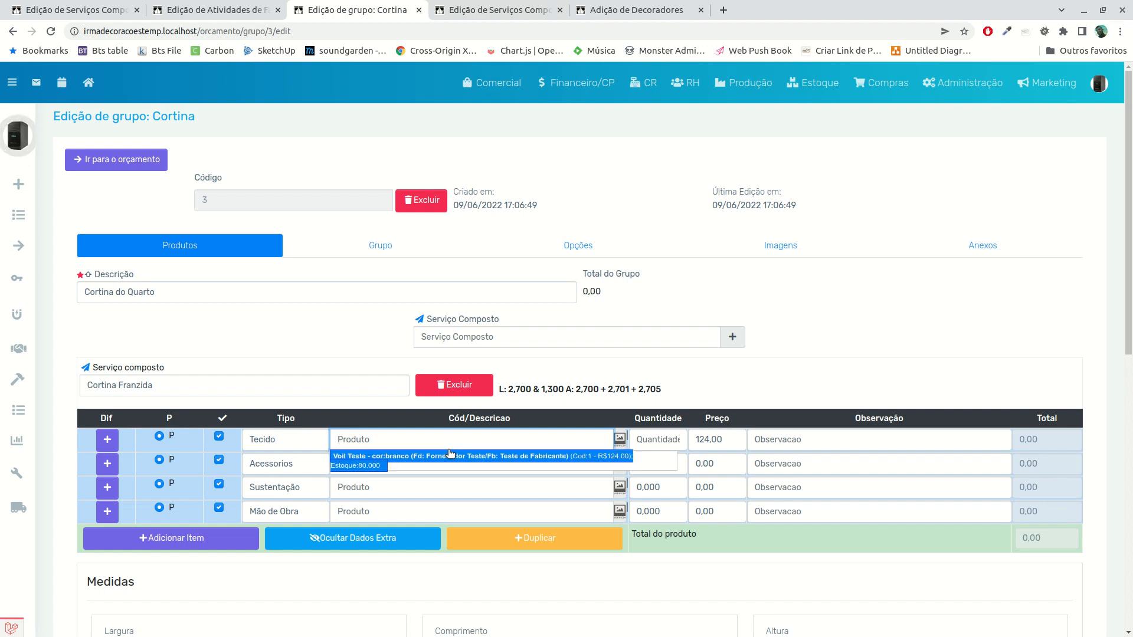
key("Escape")
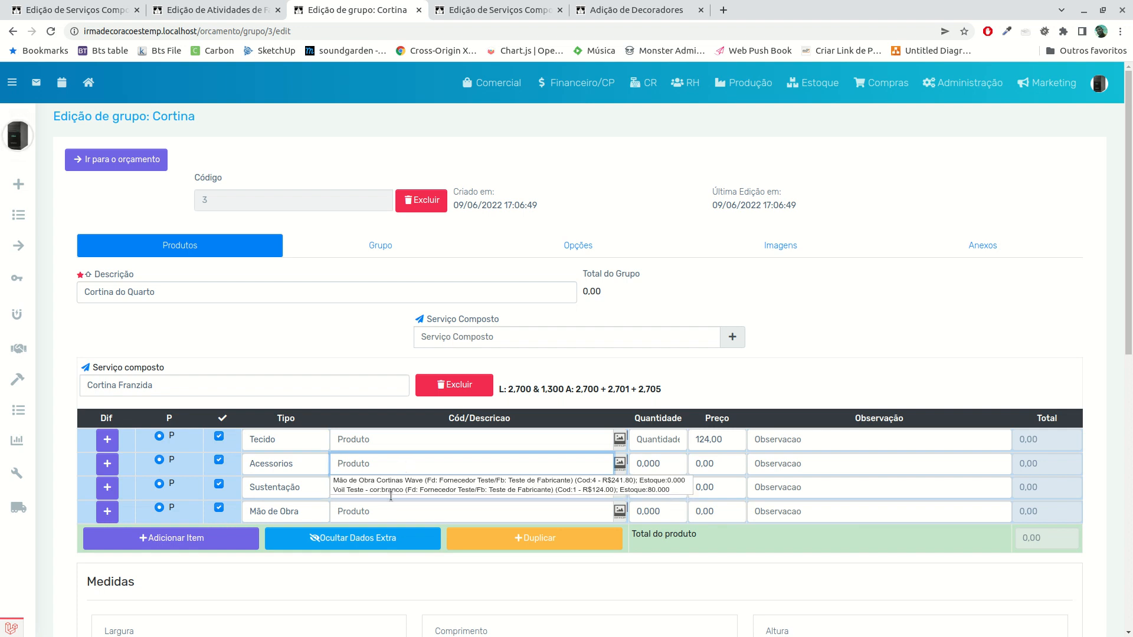
left_click(384, 438)
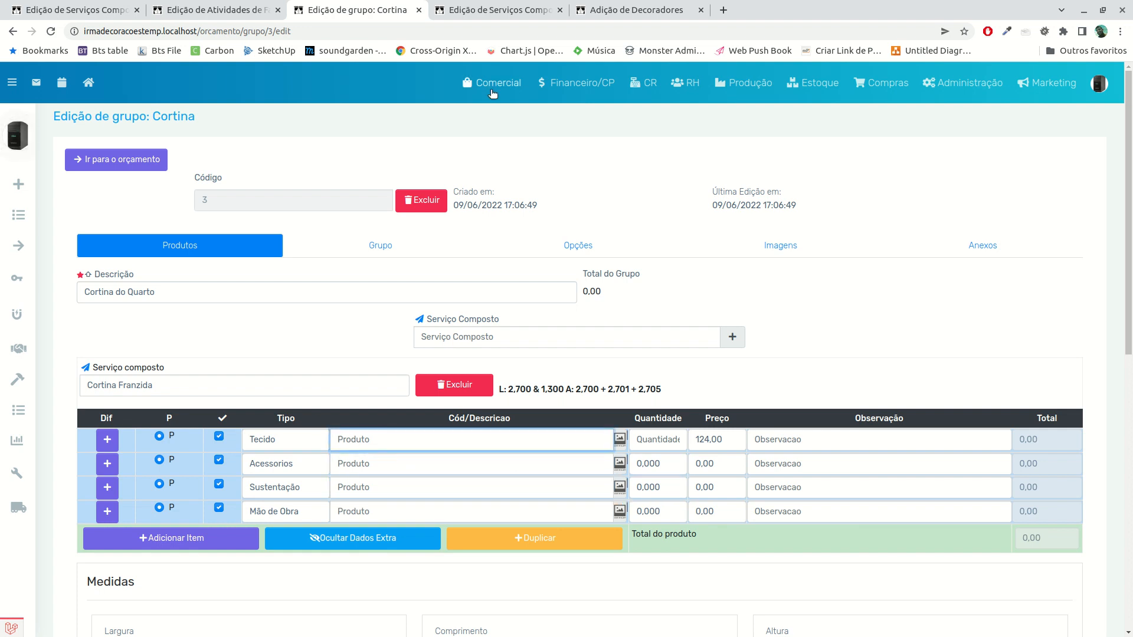
Recheck the composite service's filters and select Voil Teste - cor:branco again for the Tecido row
key("ctrl+Tab")
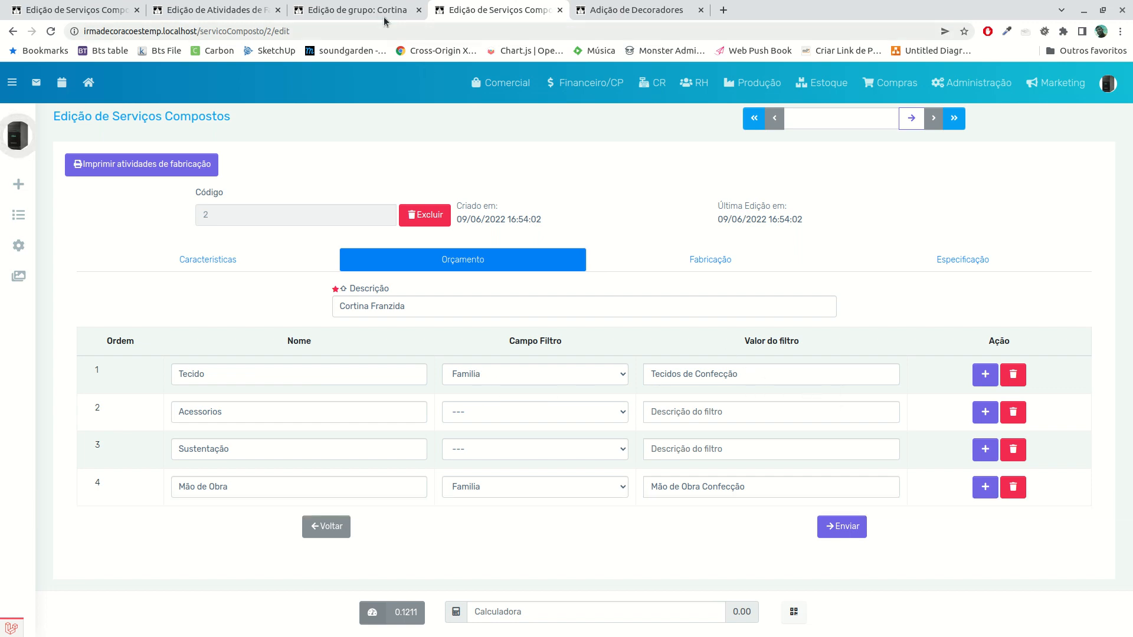
left_click(357, 10)
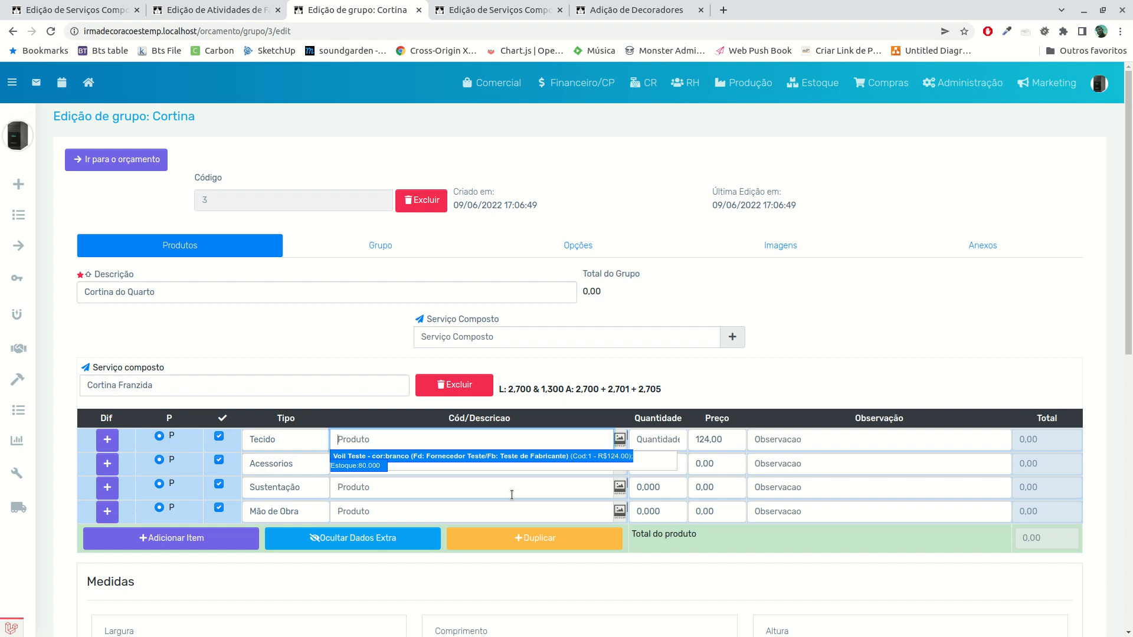
left_click(340, 469)
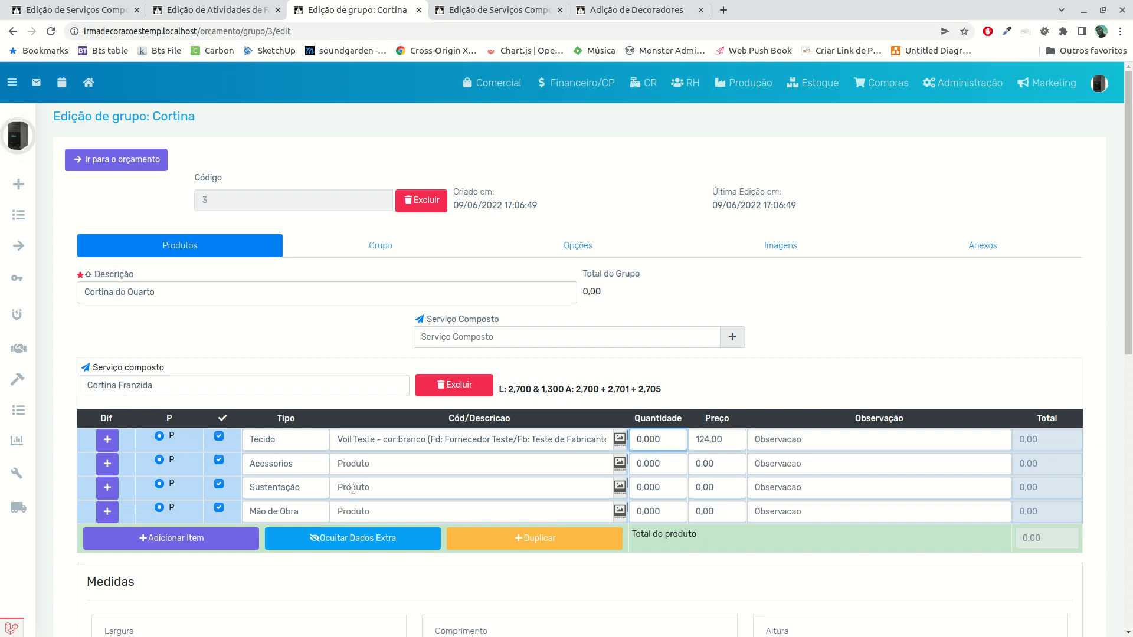
Check the products offered for Acessorios and select Mão de Obra Cortinas Wave as the product of the Mão de Obra row
left_click(347, 506)
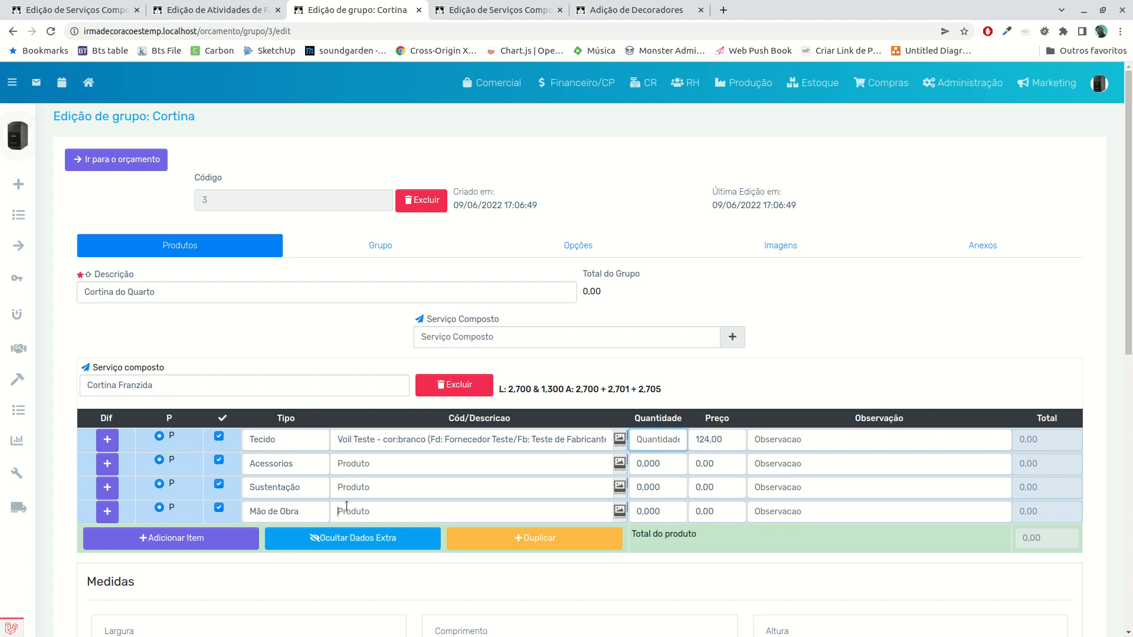
left_click(357, 464)
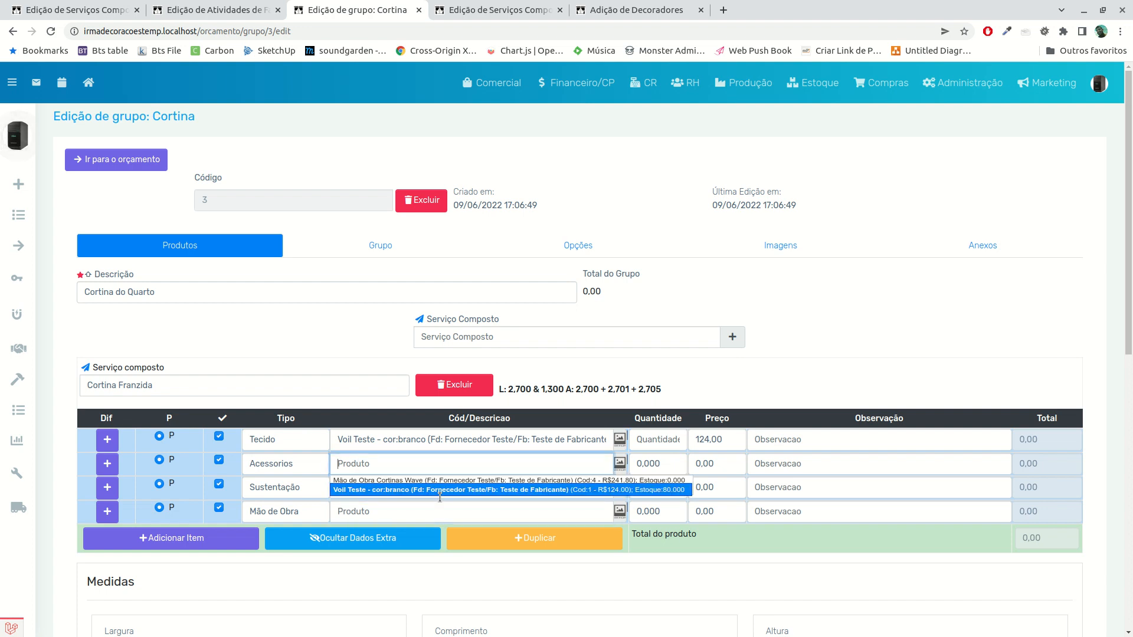
left_click(393, 493)
left_click(369, 515)
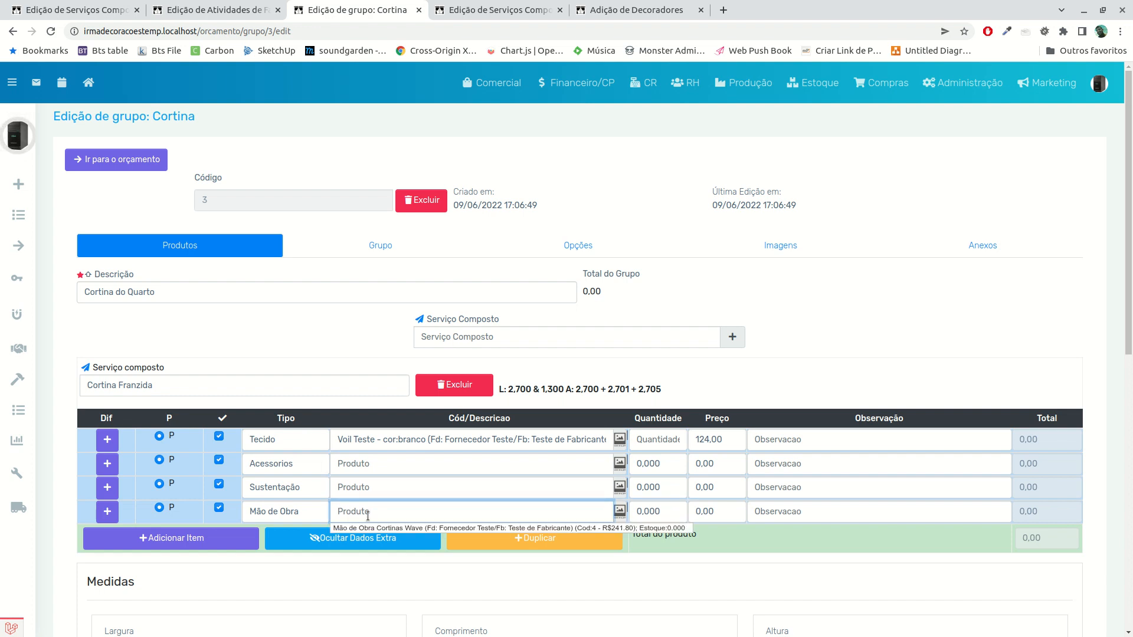
left_click(369, 527)
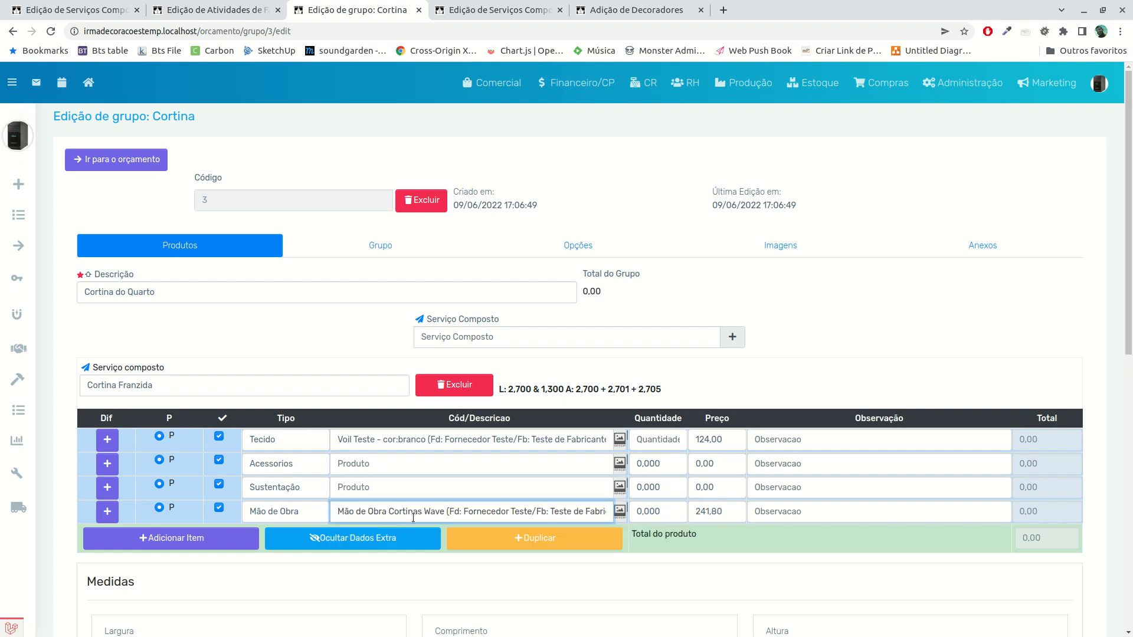
Set the quantities to 10,000 for the Tecido row and 4,000 for the Mão de Obra row
left_click(666, 444)
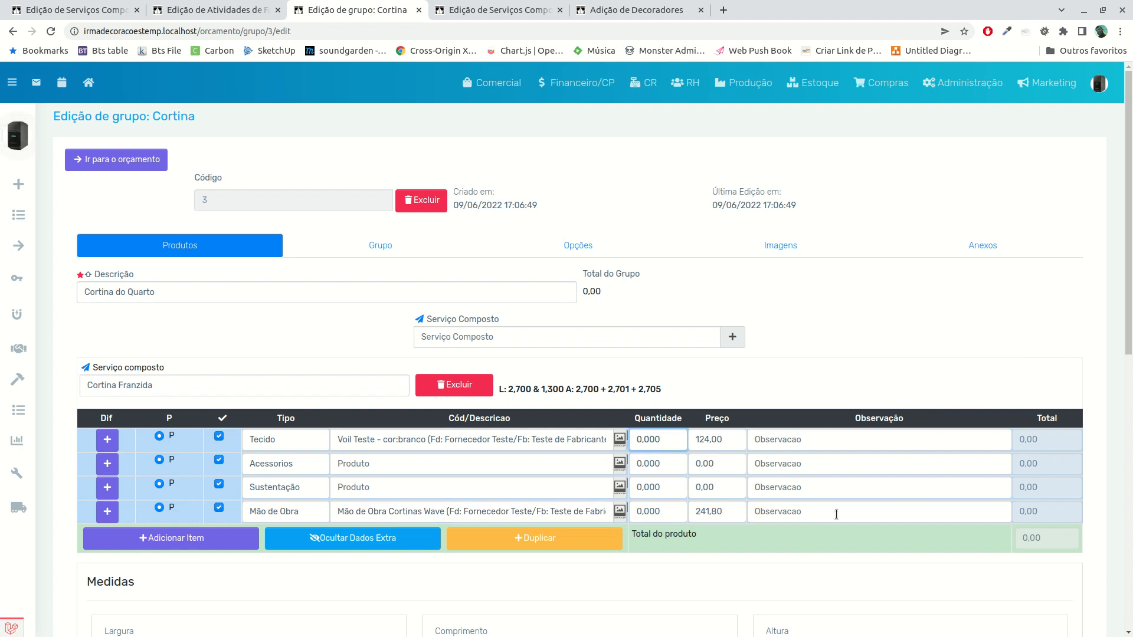
scroll(826, 452, "down", 2)
scroll(829, 444, "up", 2)
type("30")
type("000")
left_click(656, 511)
scroll(709, 487, "down", 2)
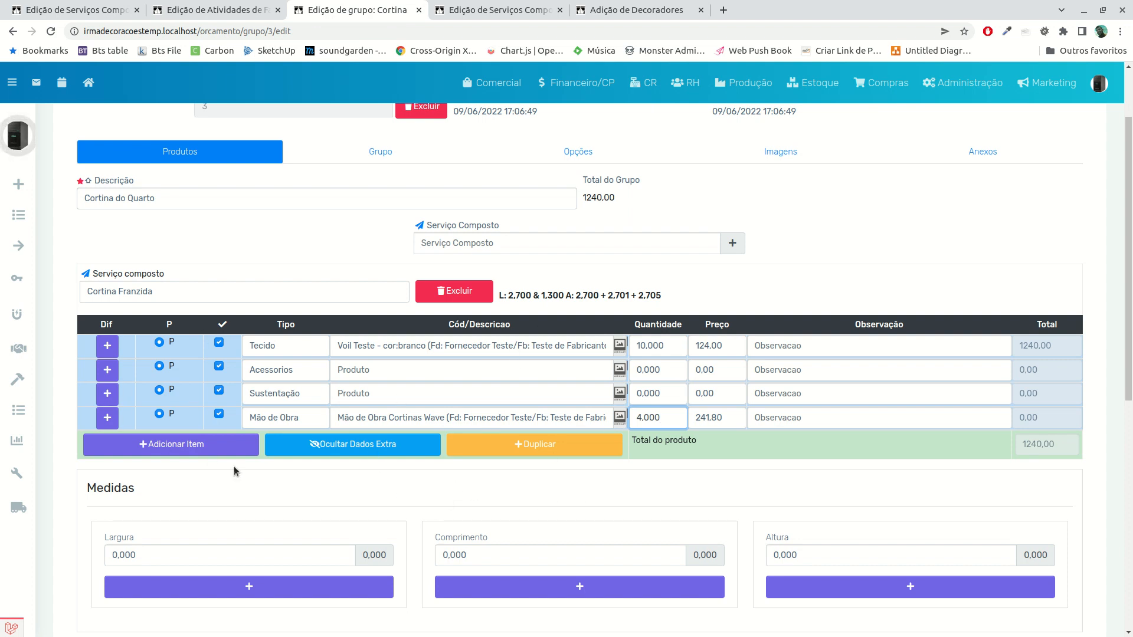
Toggle the extra data of the Cortina Franzida service and look over its measurement, bar and height fields
scroll(242, 480, "down", 4)
scroll(313, 449, "up", 2)
left_click(358, 357)
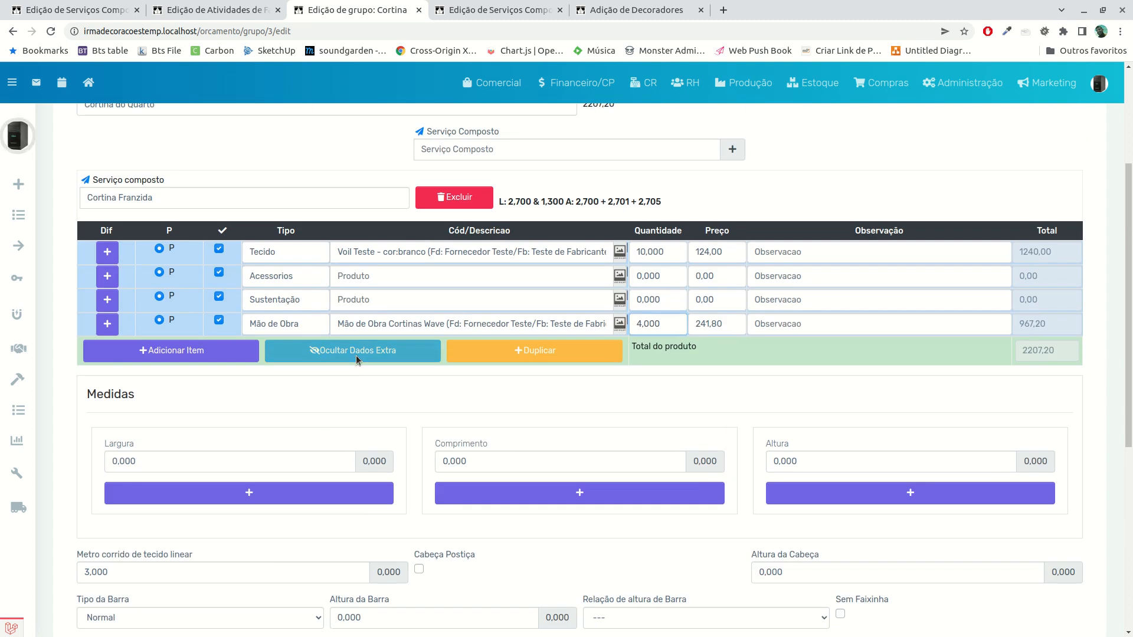
left_click(392, 503)
scroll(393, 505, "down", 2)
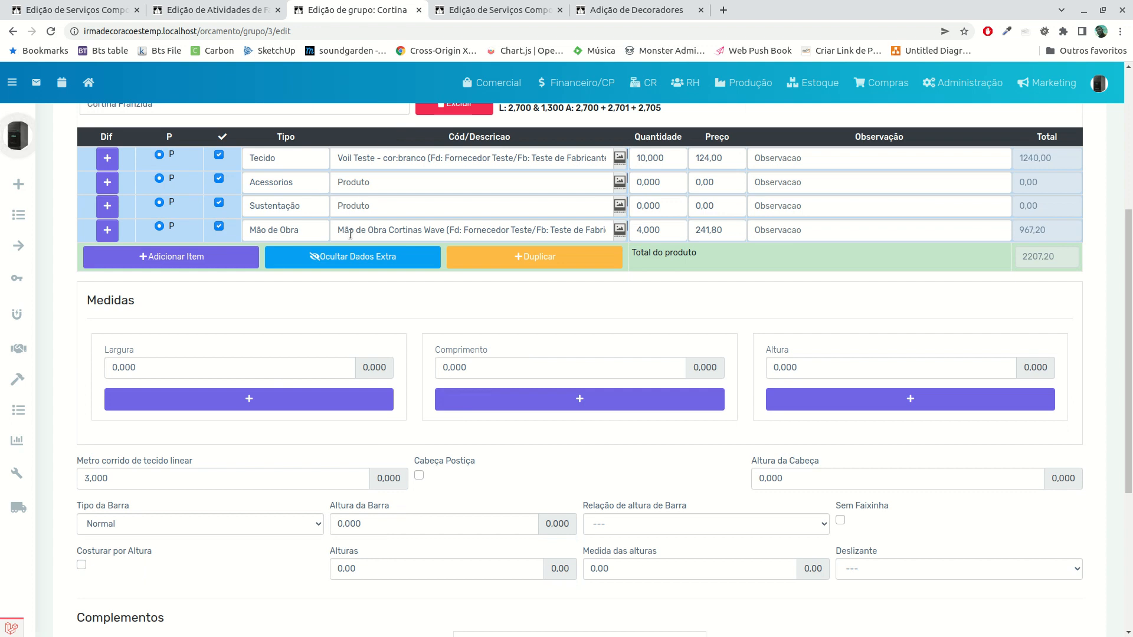
Add a blank item row to the Cortina Franzida service and disable that row plus the Acessorios and Sustentação rows
left_click(223, 264)
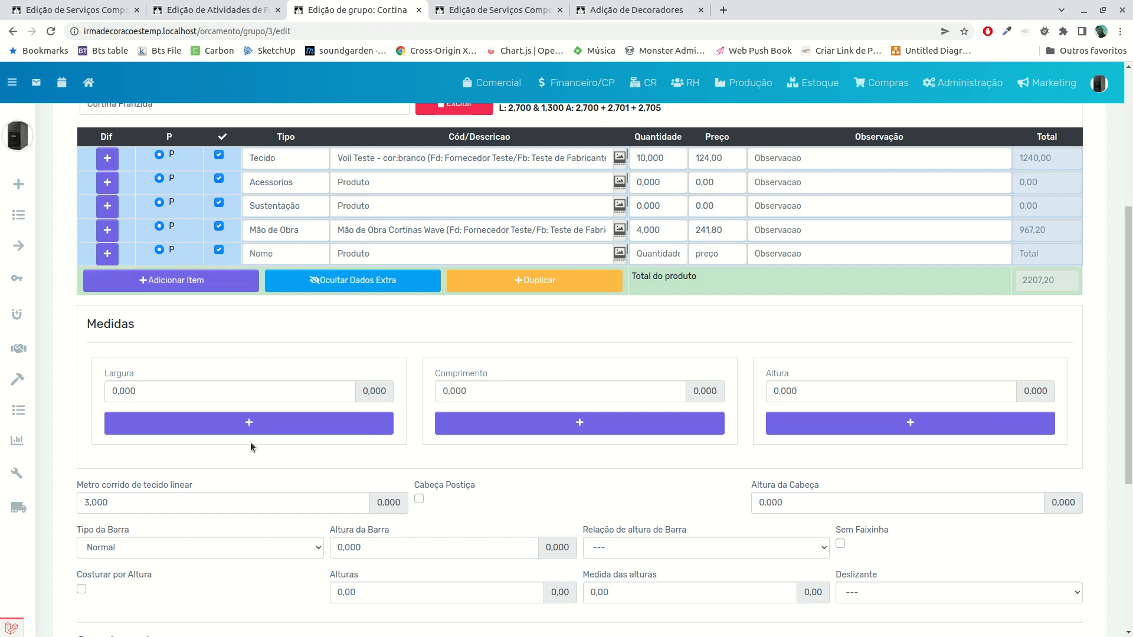
scroll(250, 448, "up", 2)
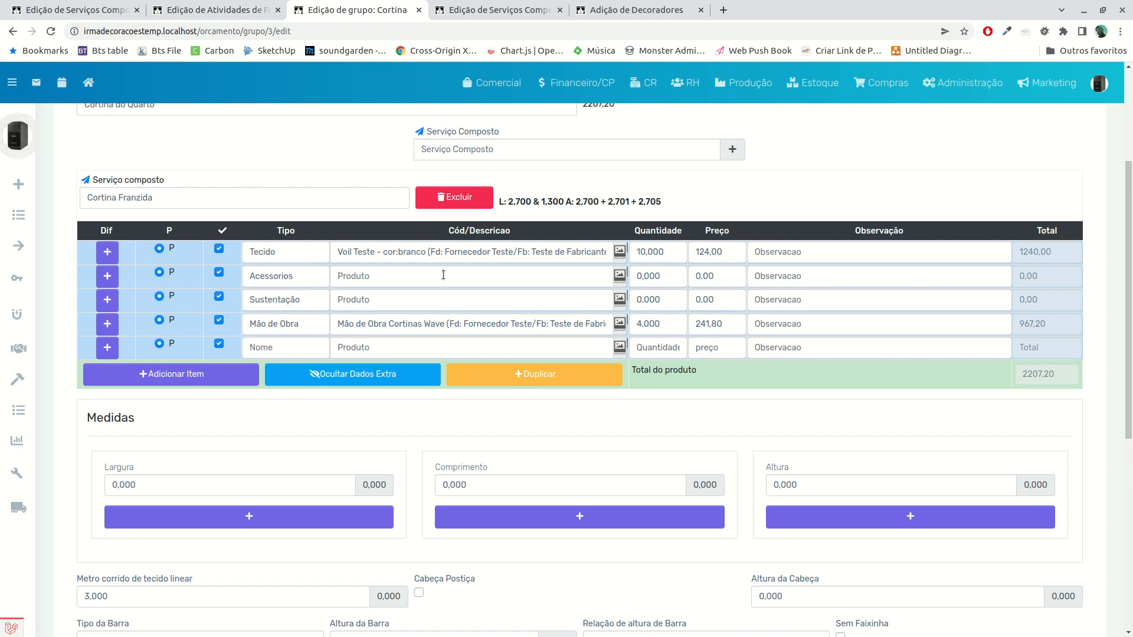
left_click(219, 344)
left_click(218, 272)
left_click(219, 296)
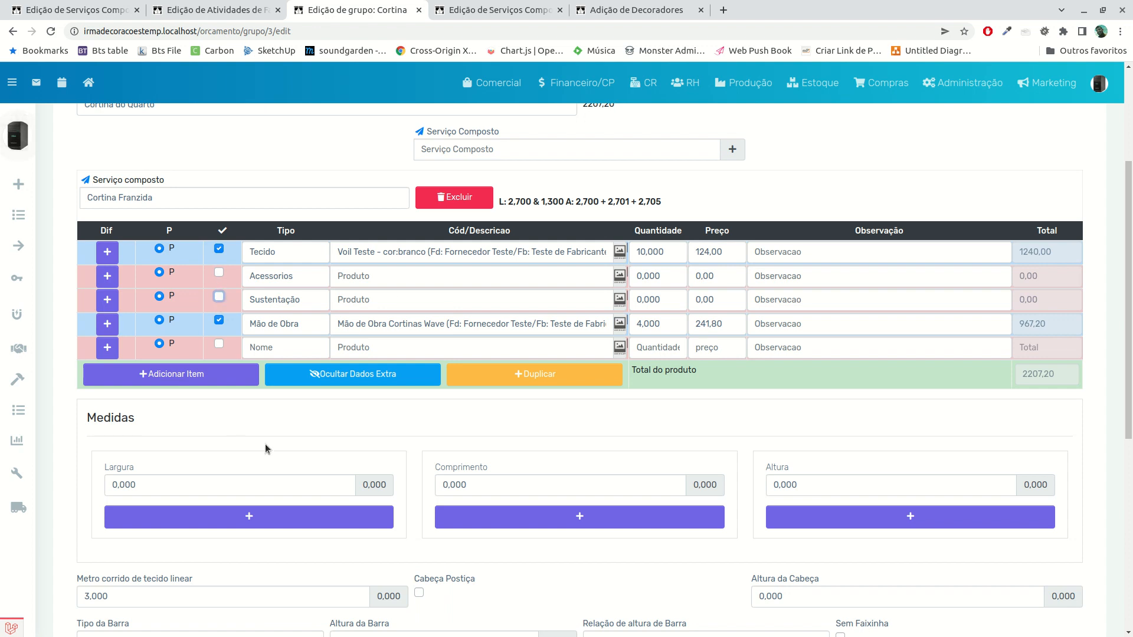
scroll(430, 438, "down", 3)
scroll(236, 366, "up", 4)
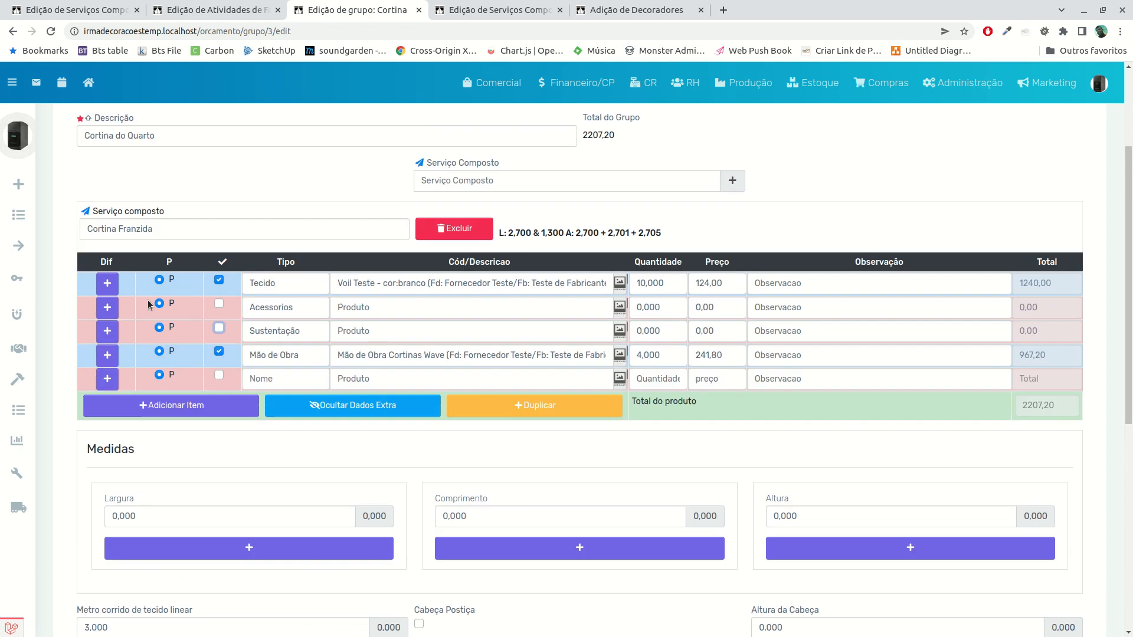
Add an alternative option row under Tecido, disable it and clear its name
left_click(114, 292)
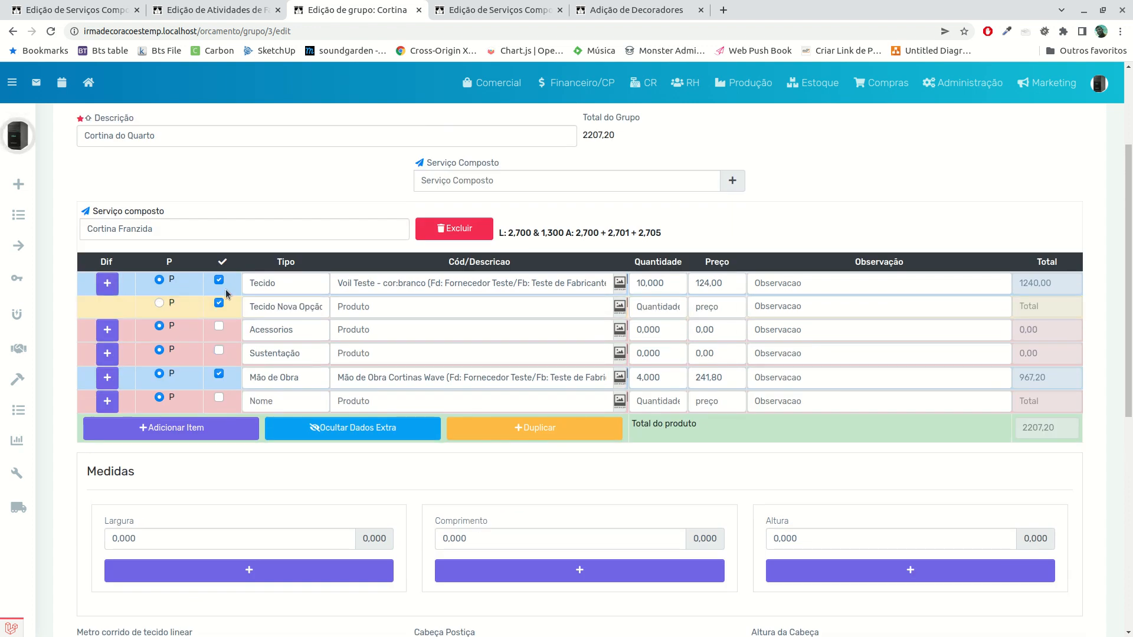
left_click(281, 307)
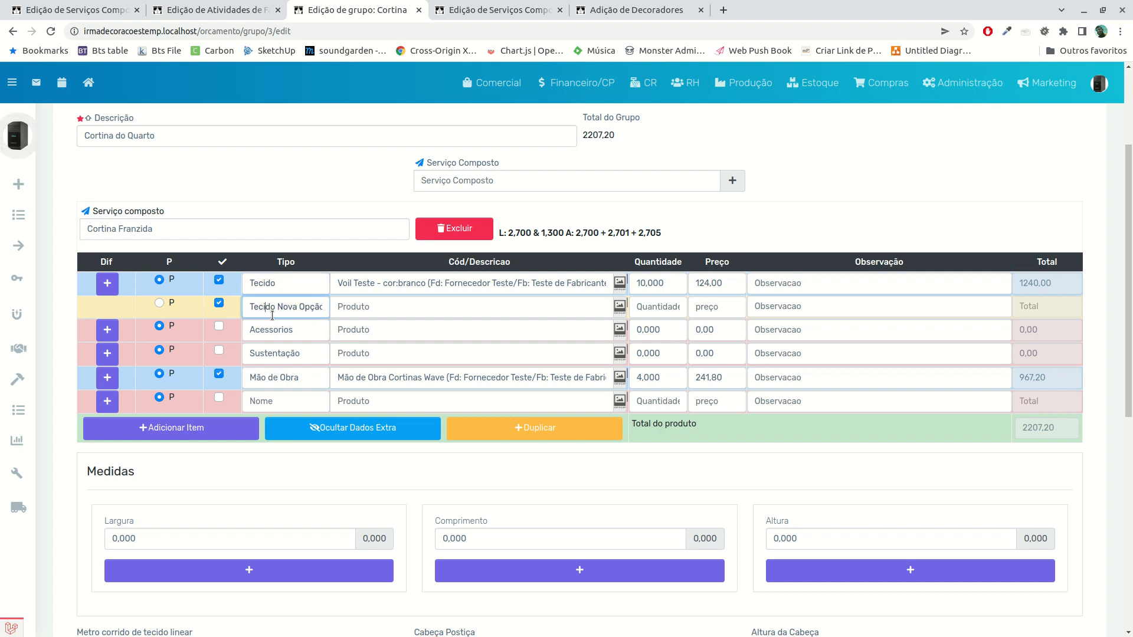
left_click(219, 304)
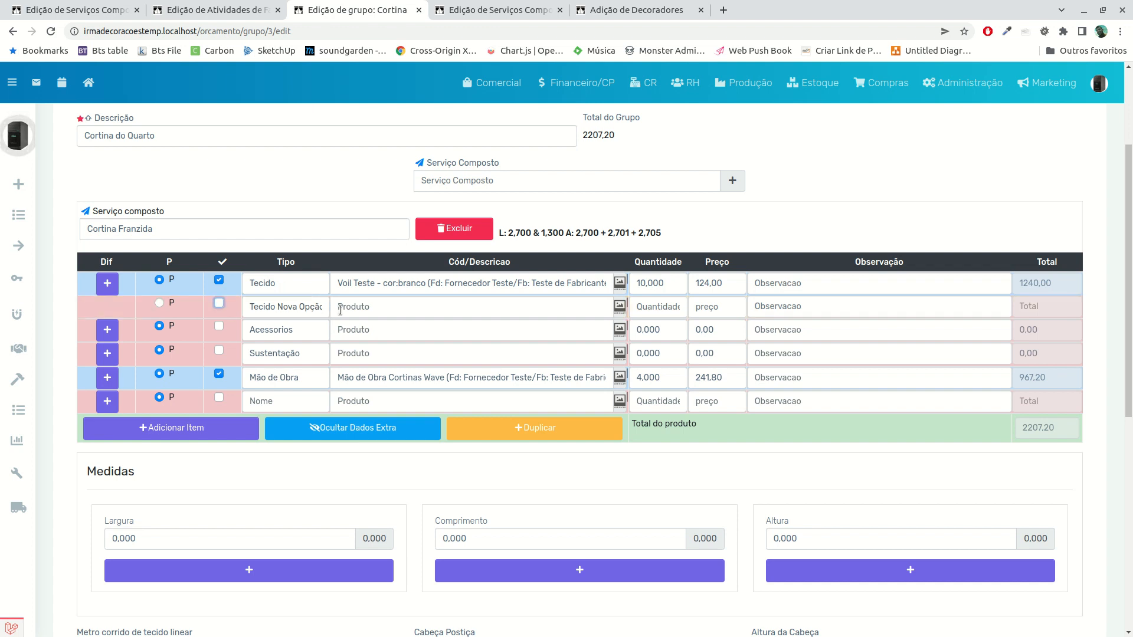
left_click_drag(325, 308, 111, 273)
key("BackSpace")
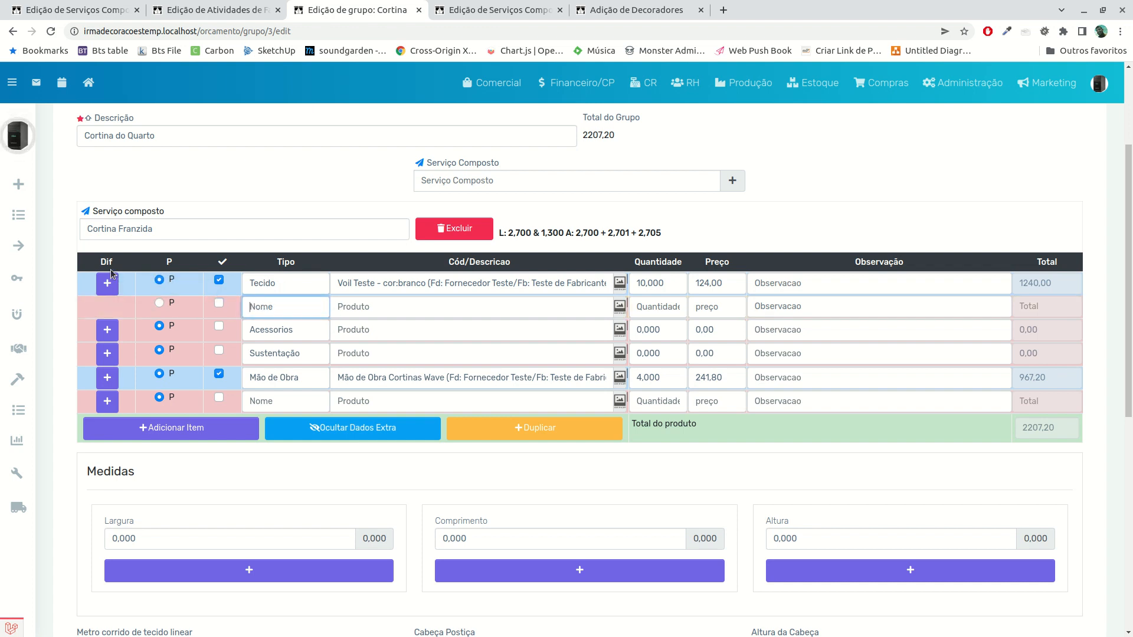
left_click(298, 467)
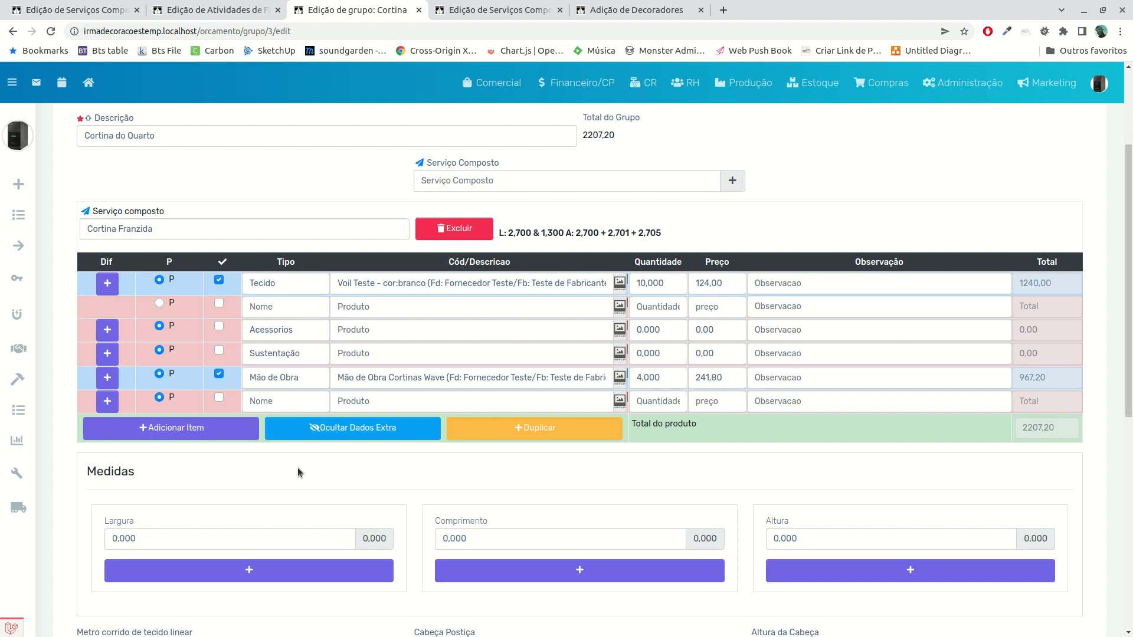
Look over the Largura, Comprimento and Altura fields of the Cortina Franzida service alongside its item rows
scroll(297, 467, "down", 2)
scroll(298, 468, "down", 2)
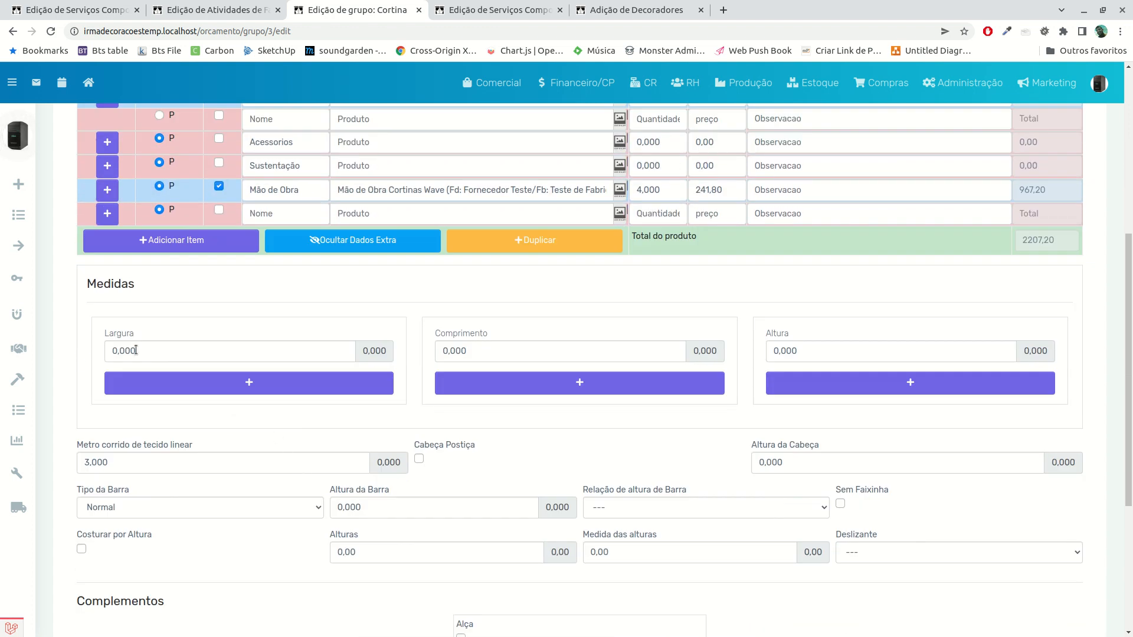
left_click(215, 351)
left_click(501, 351)
left_click(822, 351)
scroll(327, 359, "up", 6)
scroll(248, 473, "down", 3)
scroll(210, 493, "up", 3)
scroll(211, 494, "up", 1)
scroll(270, 359, "down", 5)
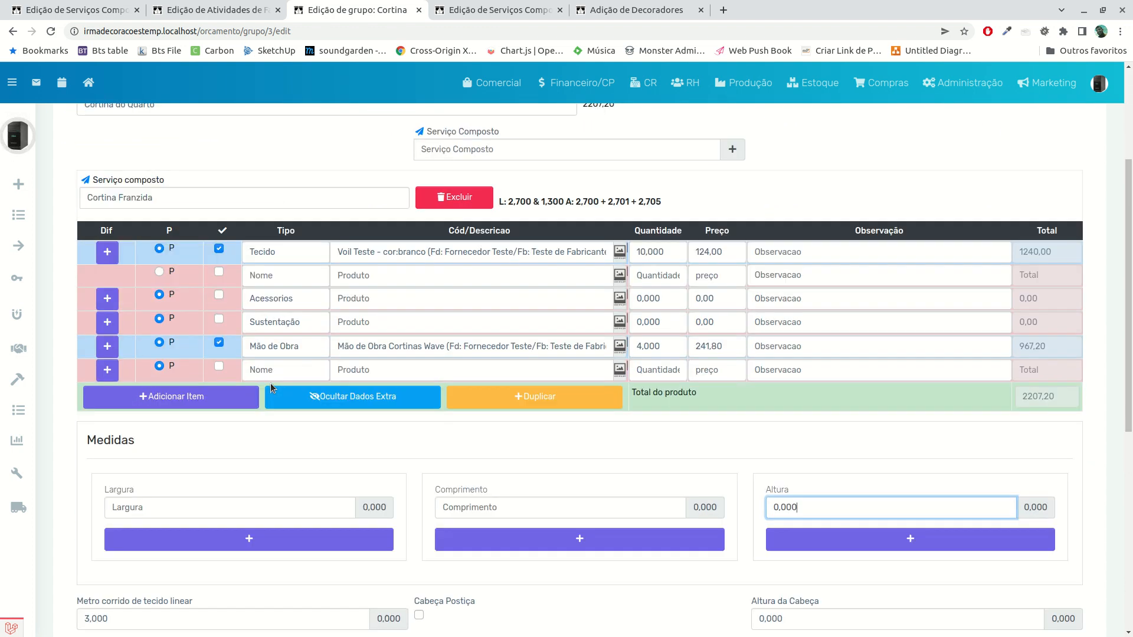
scroll(267, 390, "up", 3)
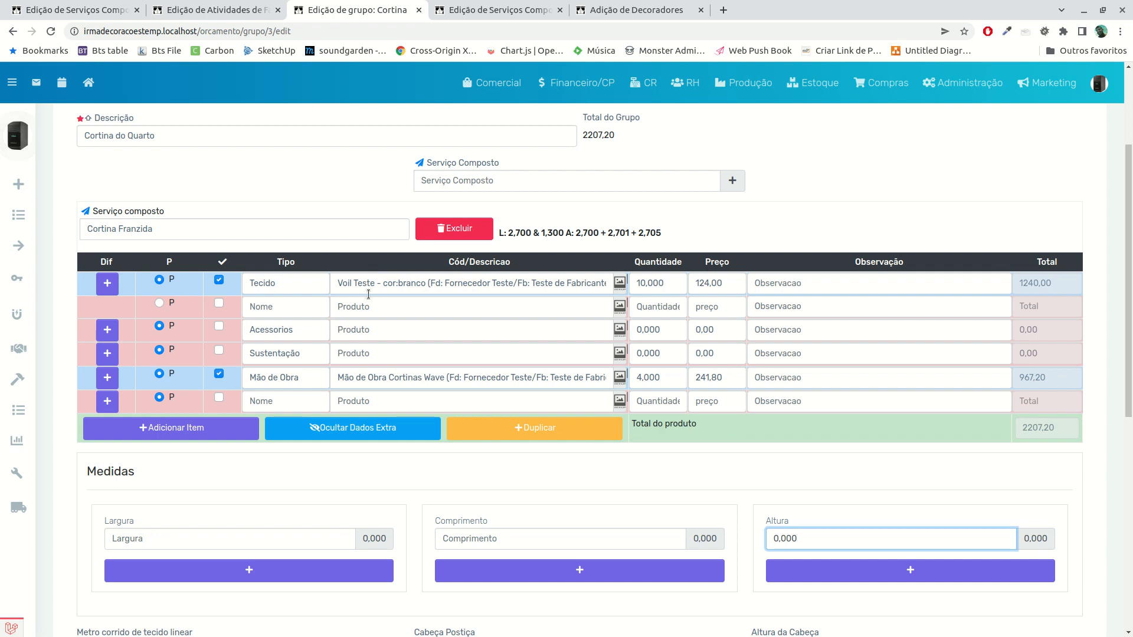
scroll(332, 452, "down", 5)
scroll(339, 462, "up", 5)
scroll(332, 486, "up", 1)
scroll(501, 469, "up", 5)
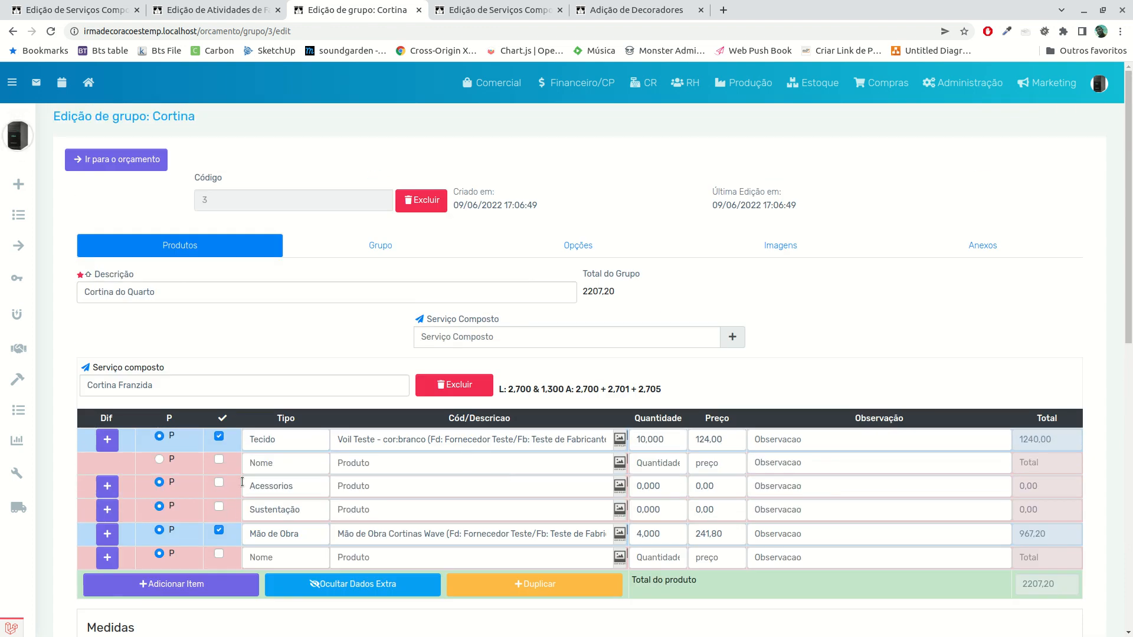
Examine the width, length and height measurements recorded for the Cortina do Quarto group itself
scroll(264, 512, "down", 5)
scroll(373, 261, "up", 3)
left_click(375, 246)
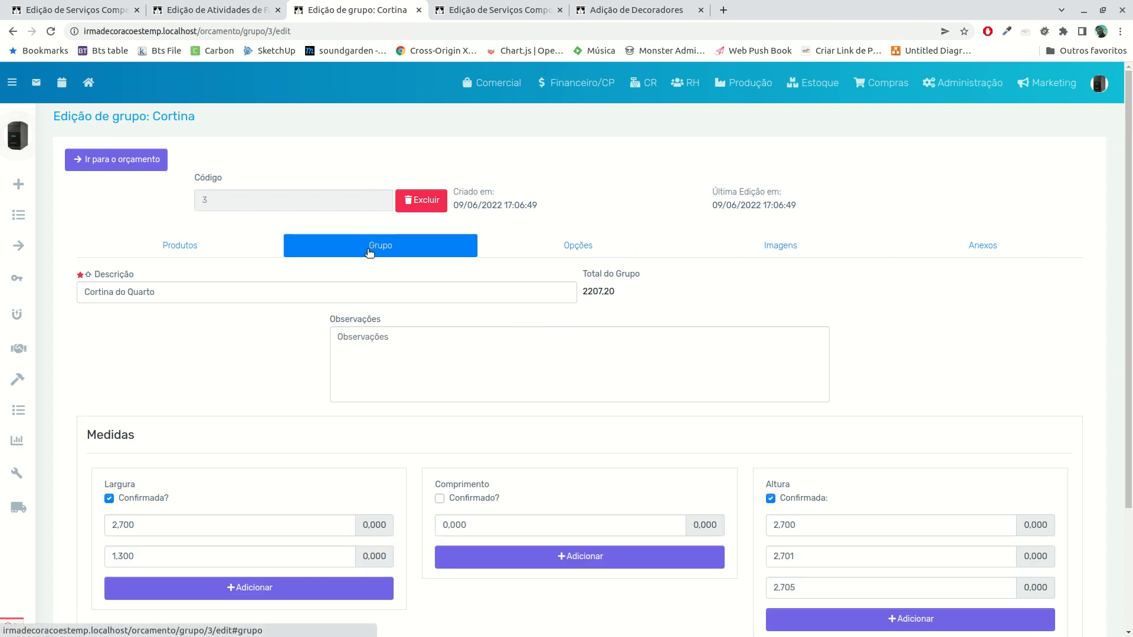
scroll(284, 348, "down", 2)
scroll(318, 351, "down", 2)
scroll(311, 387, "up", 5)
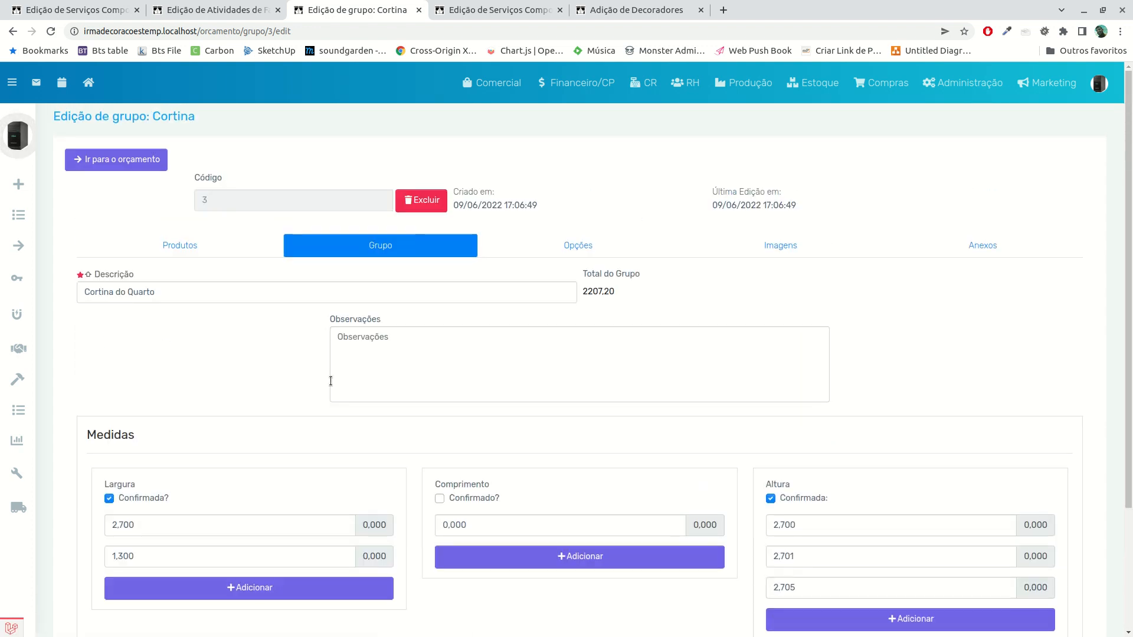
Compare the service's Metro corrido de tecido linear with the fabric quantity per linear metre in the composite service's specification
left_click(185, 247)
scroll(301, 354, "down", 5)
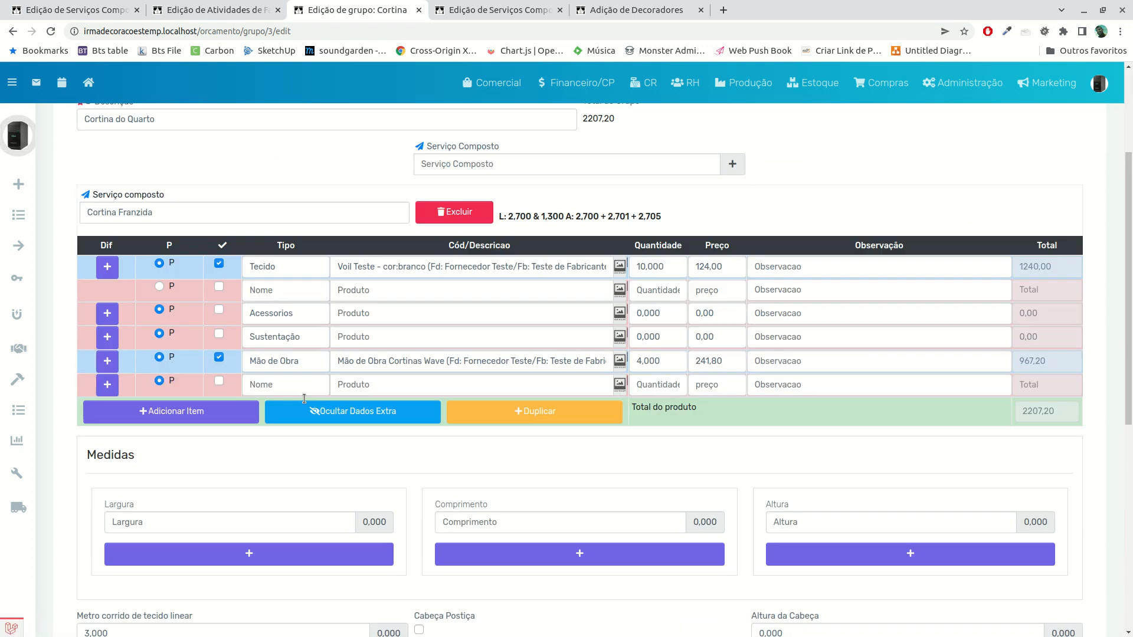
scroll(305, 403, "down", 3)
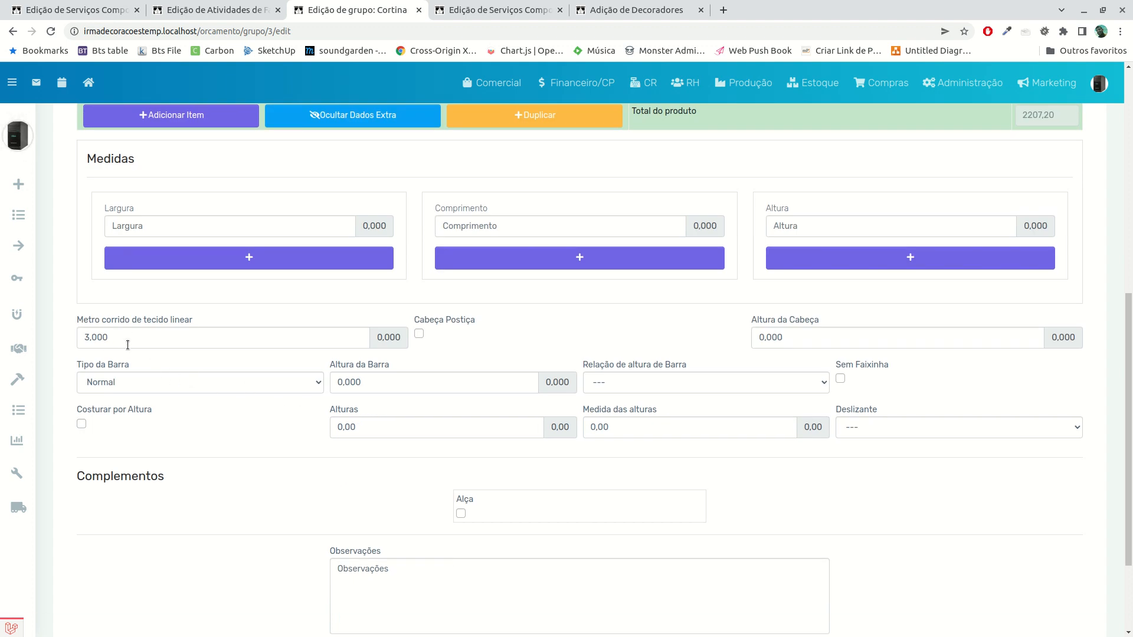
scroll(299, 359, "up", 5)
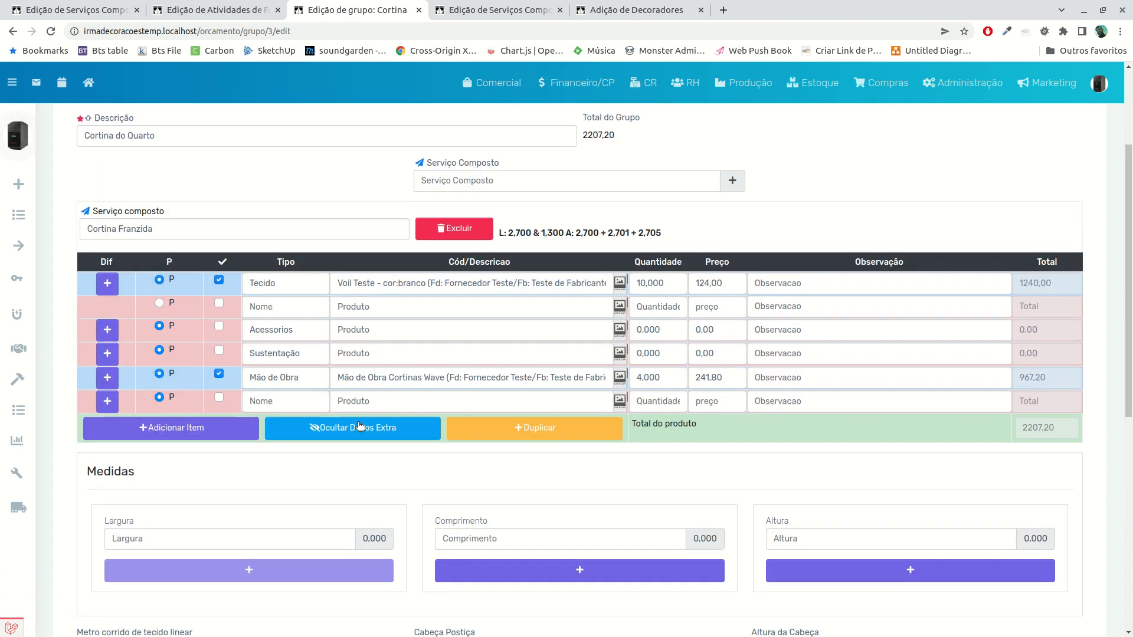
scroll(359, 423, "down", 3)
left_click(507, 18)
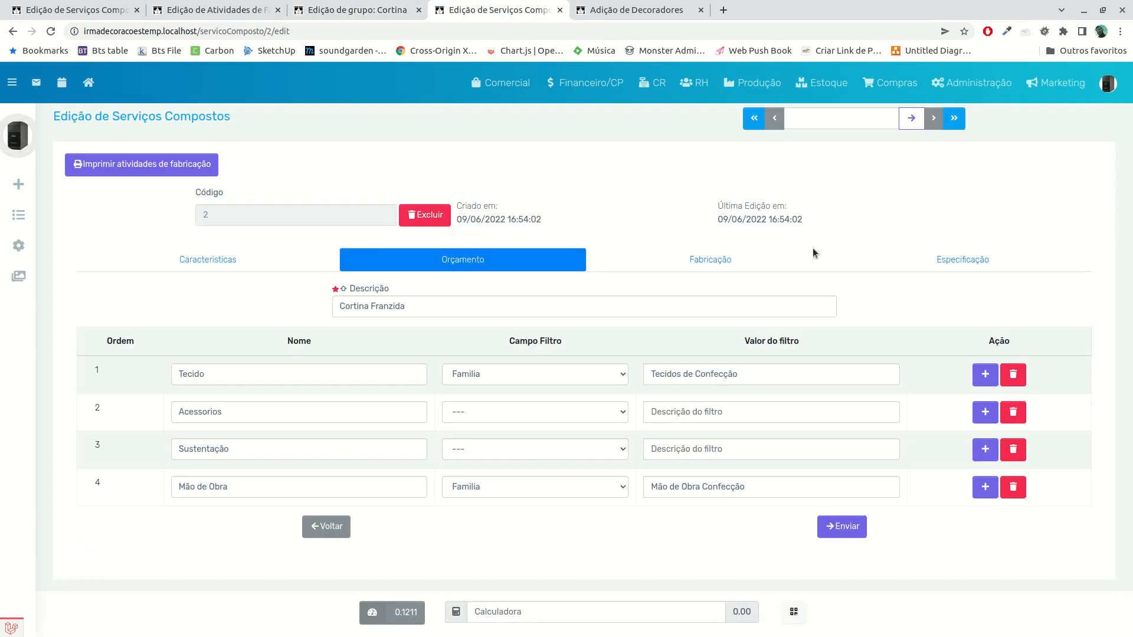
left_click(962, 269)
scroll(600, 463, "down", 3)
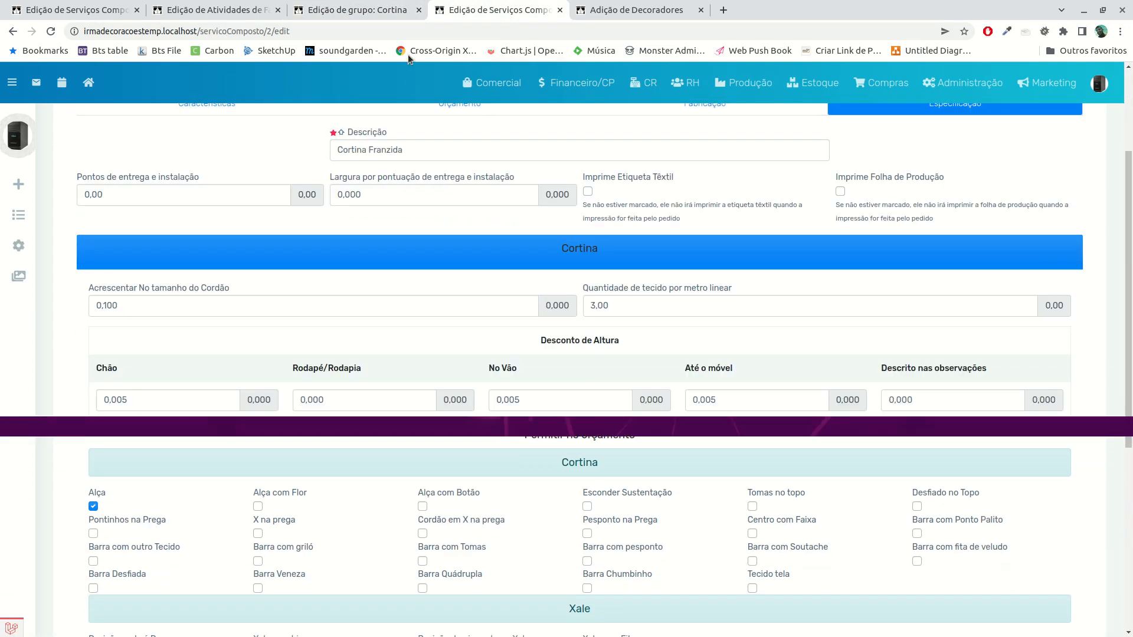
Return to the curtain group, review the Tipo da Barra and Relação de altura de Barra choices, and toggle Sem Faixinha on and off
left_click(346, 18)
scroll(274, 324, "down", 2)
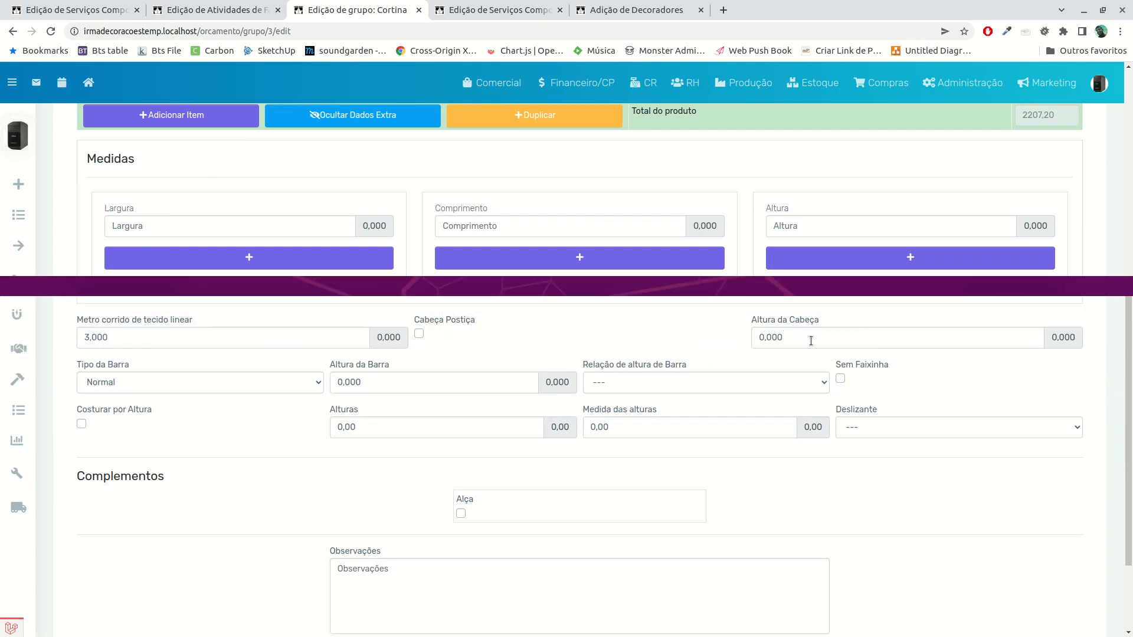
left_click(139, 382)
left_click(139, 382)
left_click(658, 382)
left_click(657, 382)
left_click(839, 380)
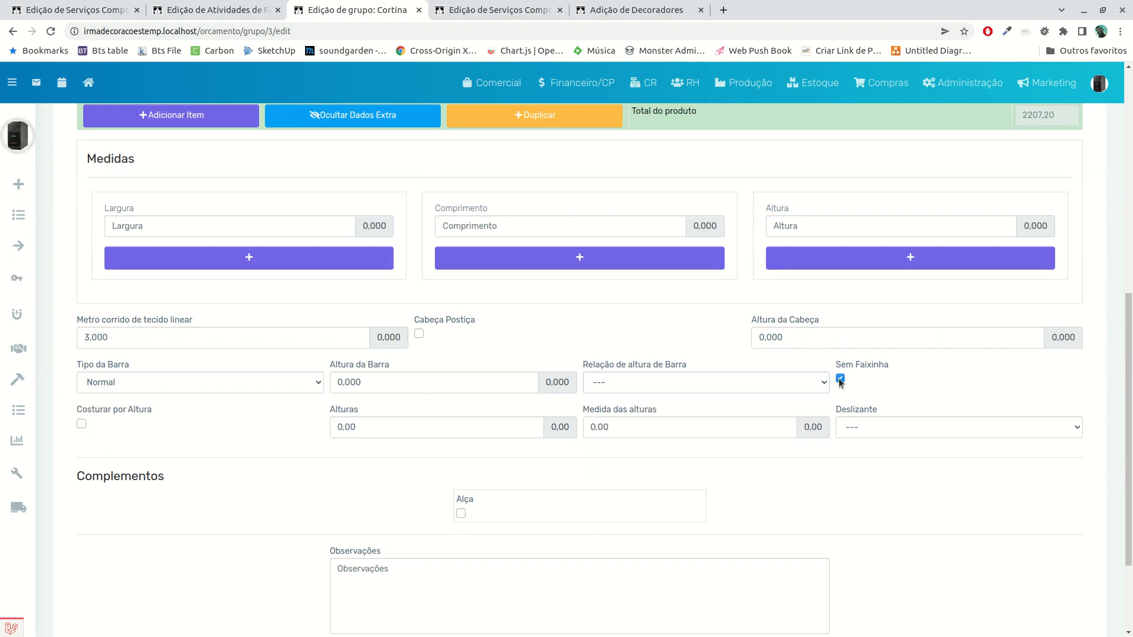
left_click(839, 380)
Look at the Alturas and Medida das alturas fields and review the Deslizante options without choosing one
left_click(408, 435)
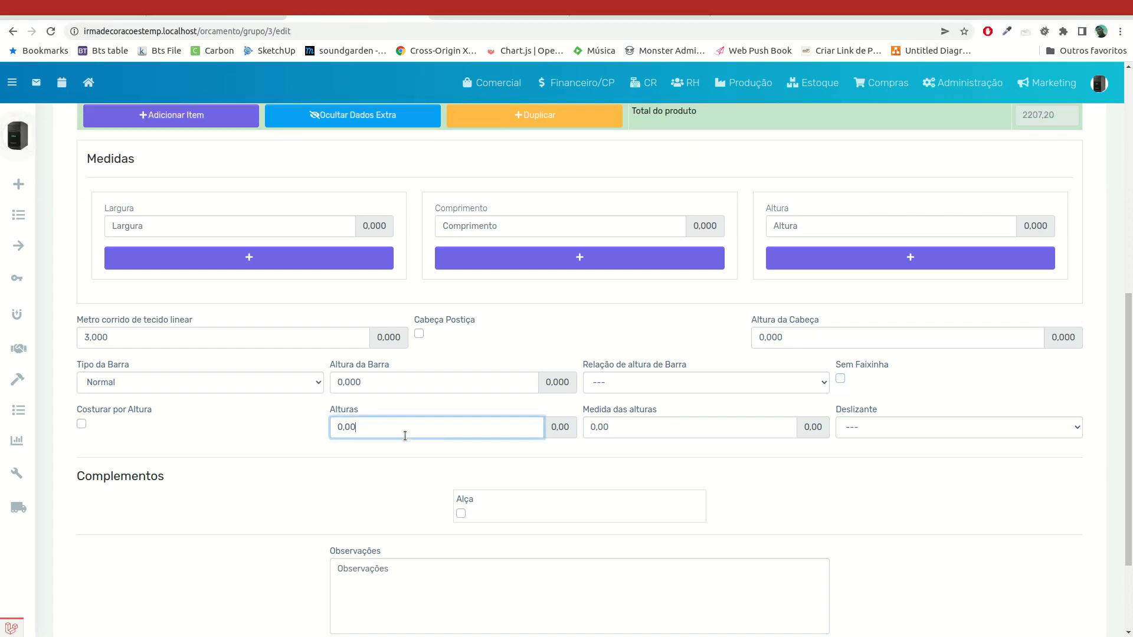
scroll(653, 428, "down", 2)
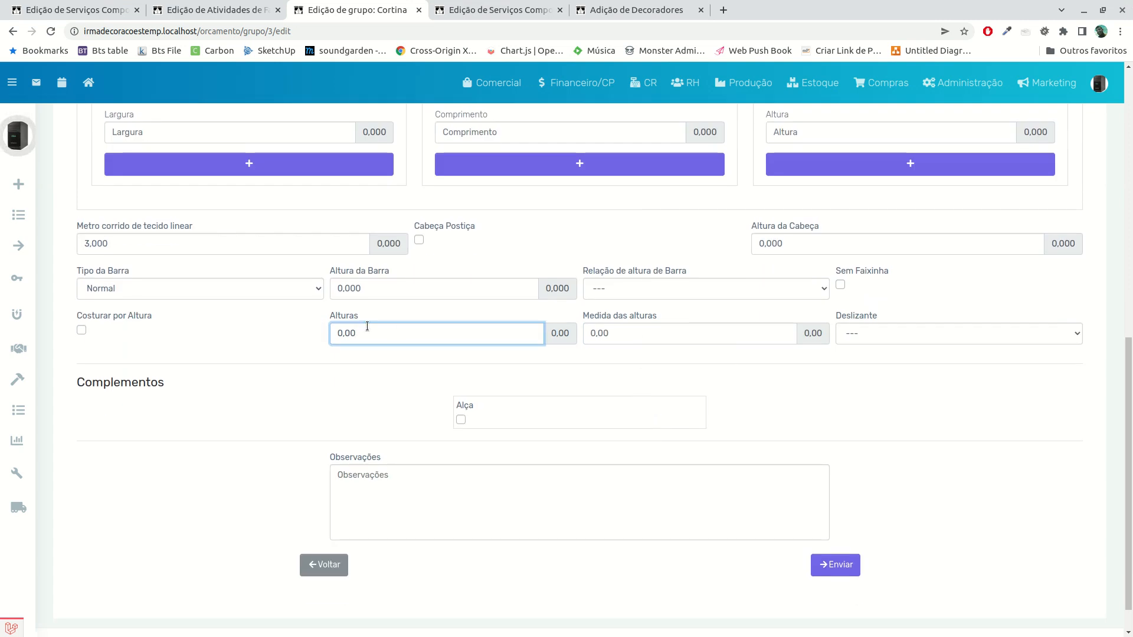
left_click(629, 336)
left_click(860, 337)
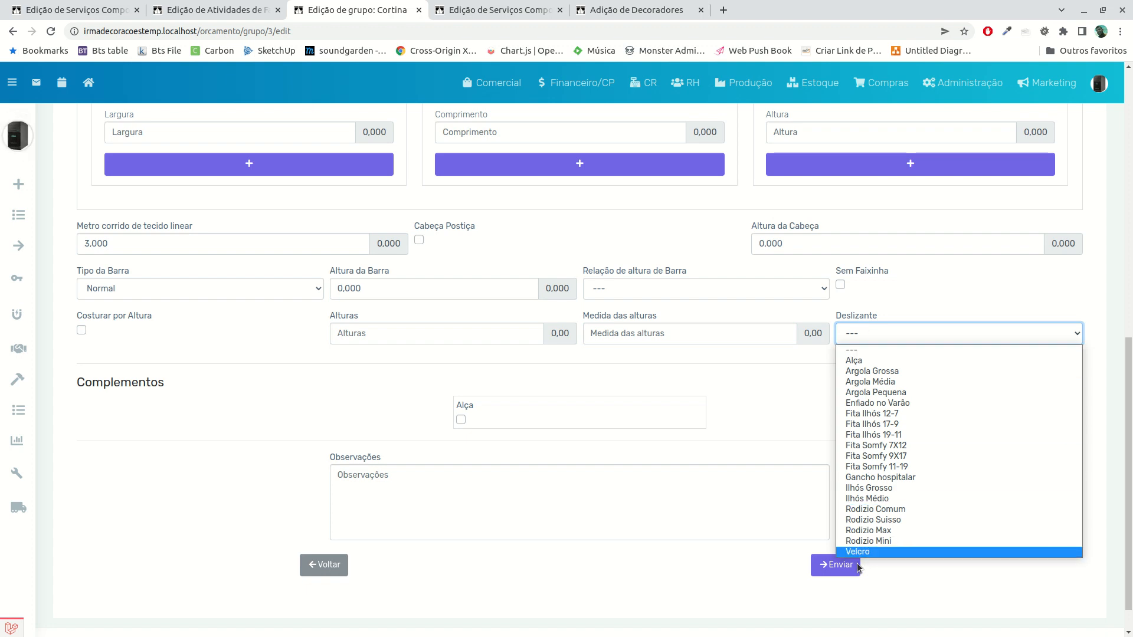
left_click(744, 413)
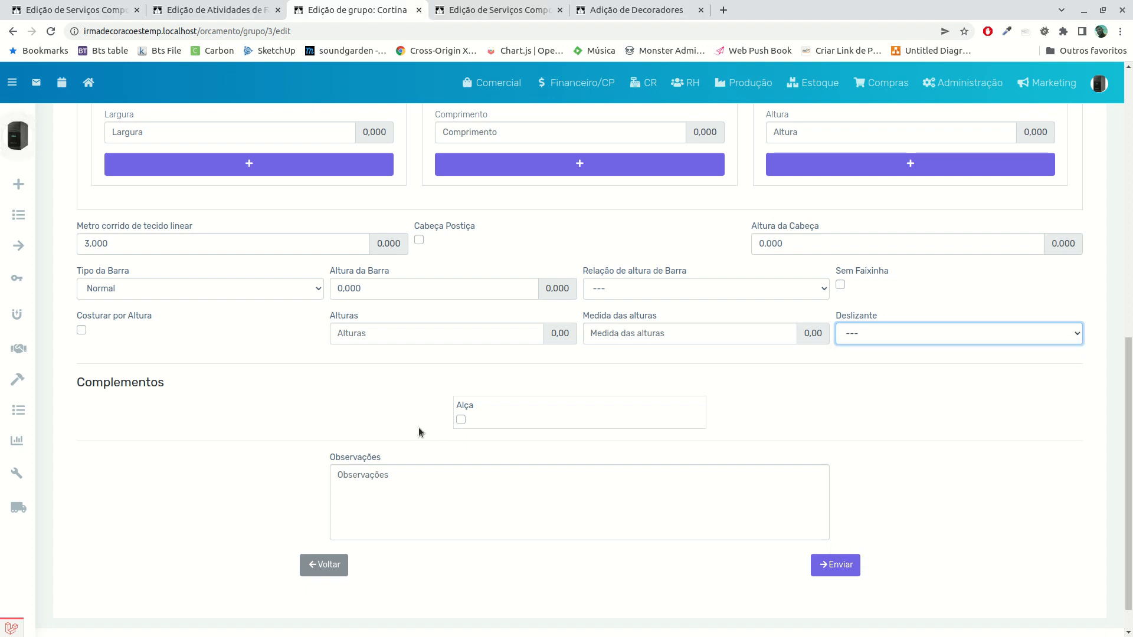
Try the Alça complement of the Cortina Franzida service and review its effect on the item rows and extra data
scroll(422, 431, "up", 2)
scroll(422, 433, "up", 2)
scroll(462, 531, "down", 1)
left_click(461, 544)
scroll(541, 490, "up", 2)
scroll(513, 497, "down", 2)
scroll(471, 519, "down", 4)
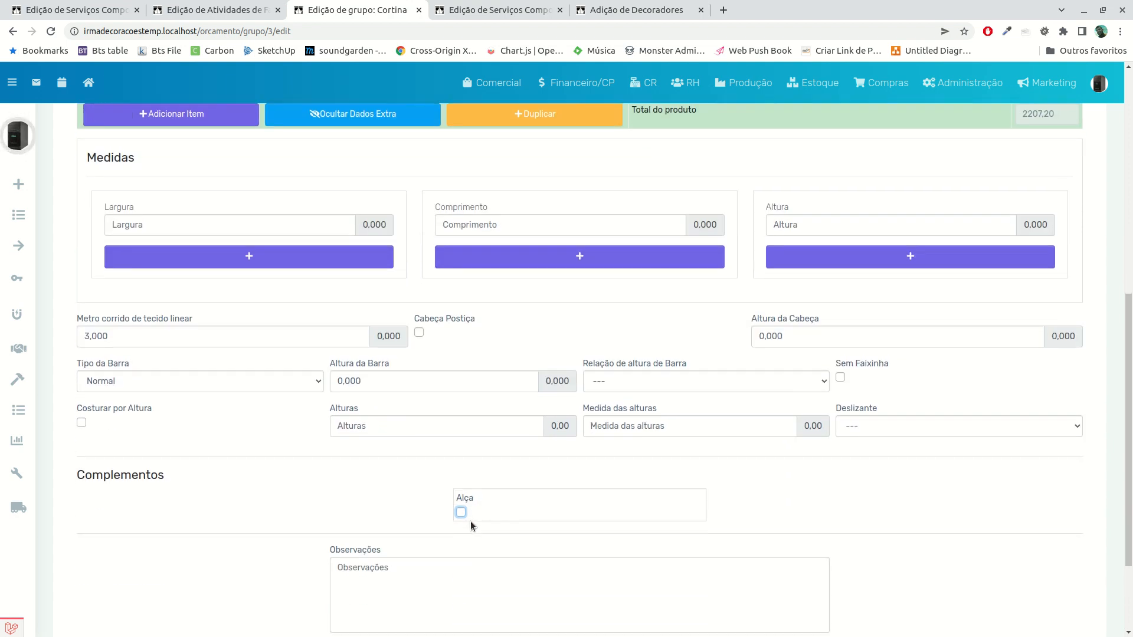
scroll(436, 331, "up", 4)
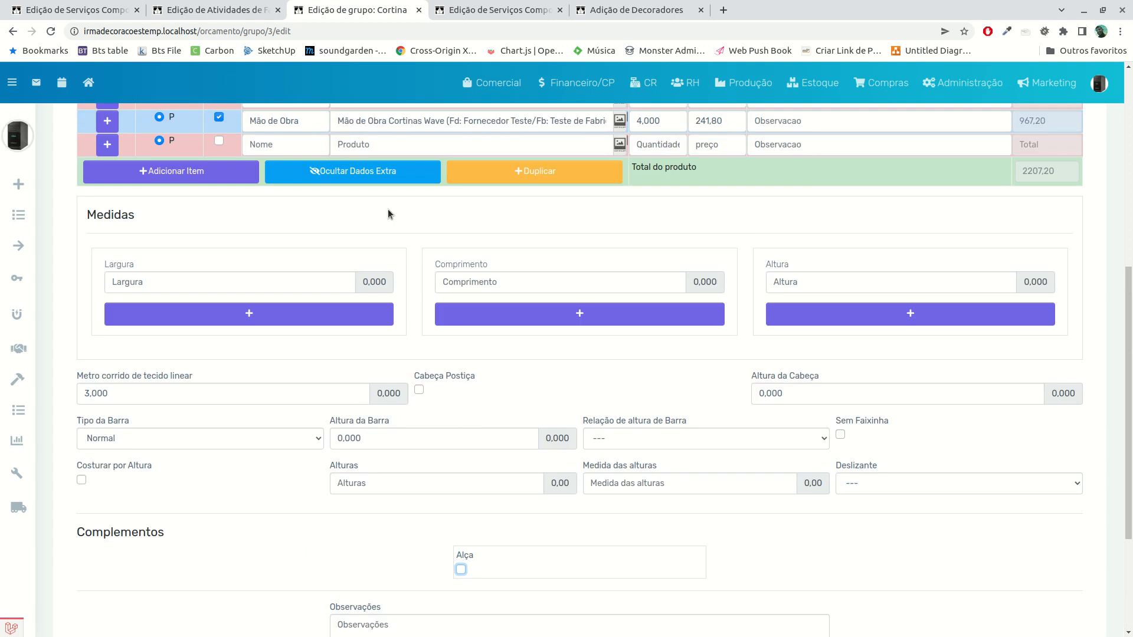
scroll(378, 299, "up", 3)
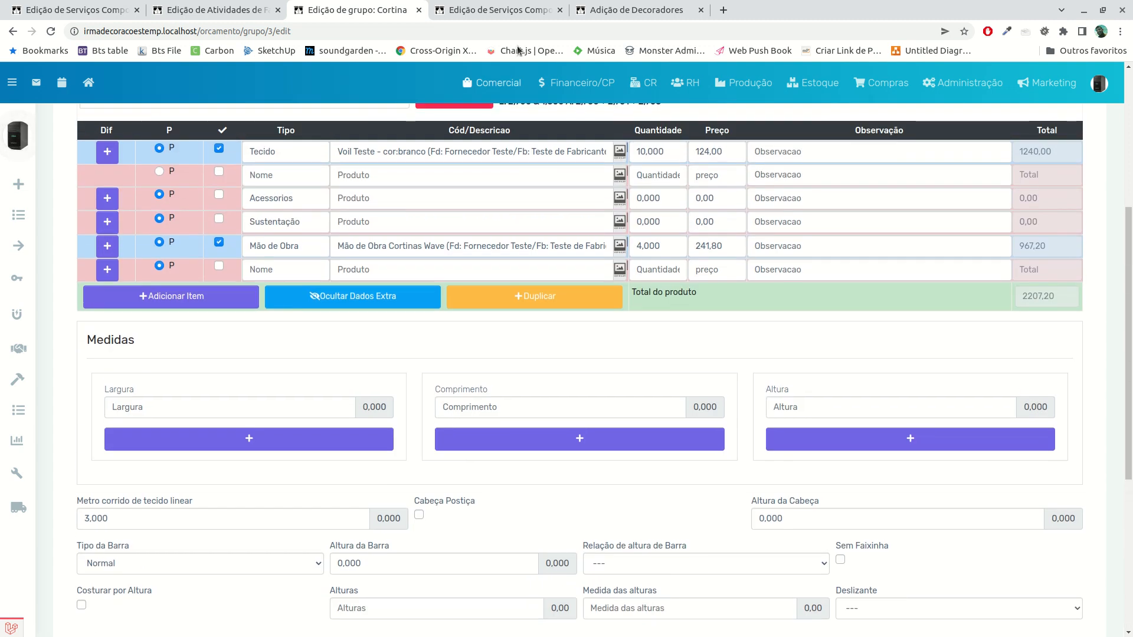
Open the specification configuration for composite services and look through its Cortinas, Colchas and Produtos sections
left_click(495, 8)
mouse_move(18, 248)
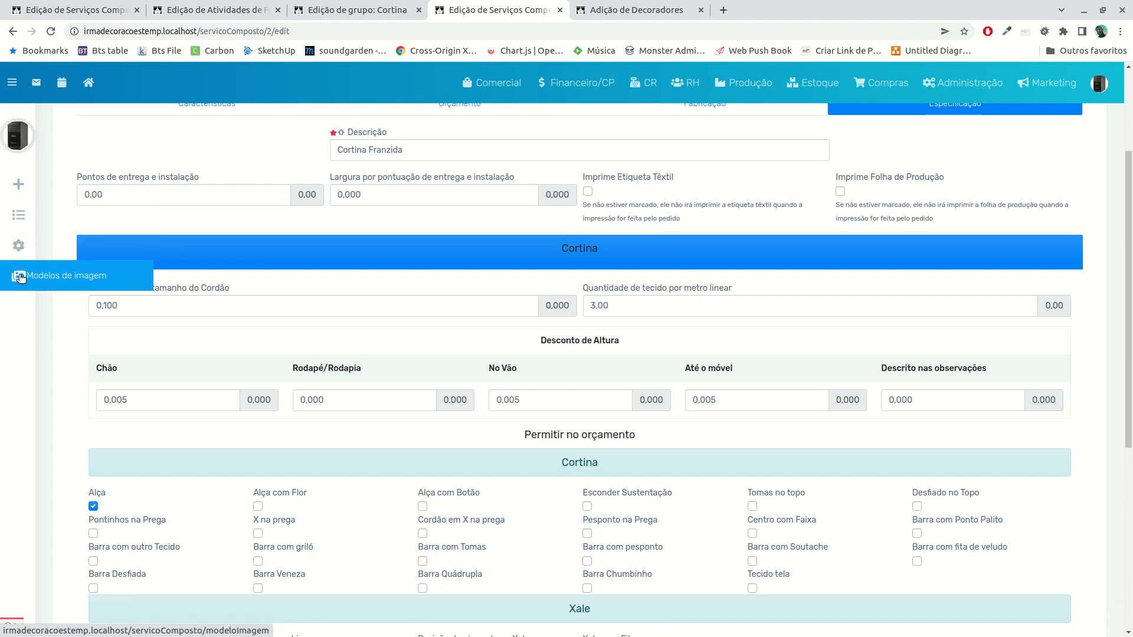
left_click(21, 255)
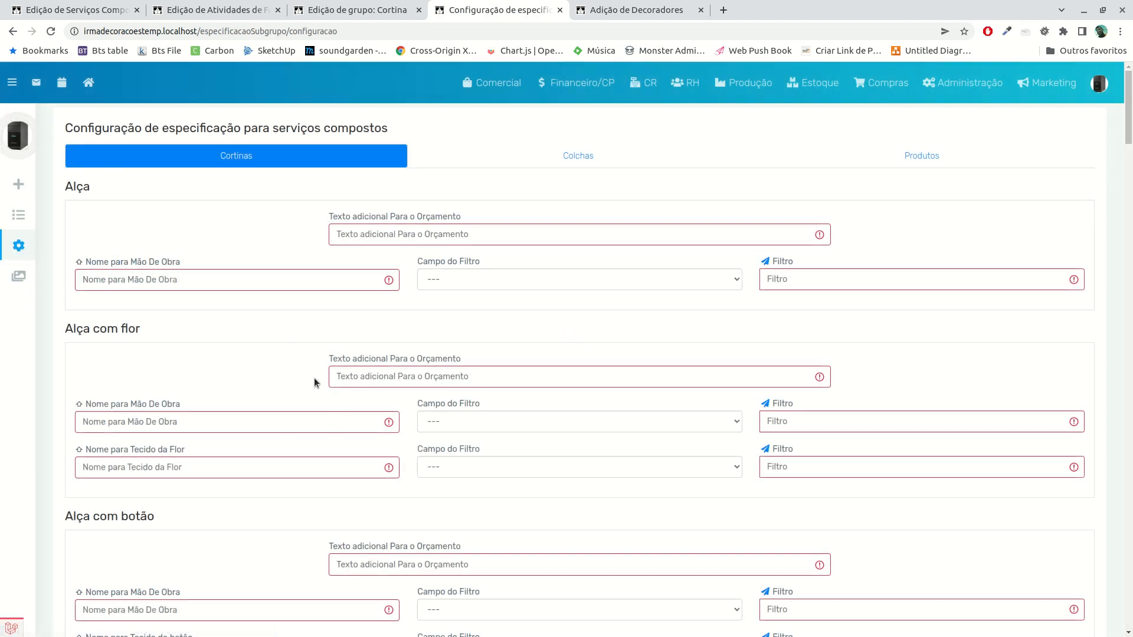
left_click(650, 170)
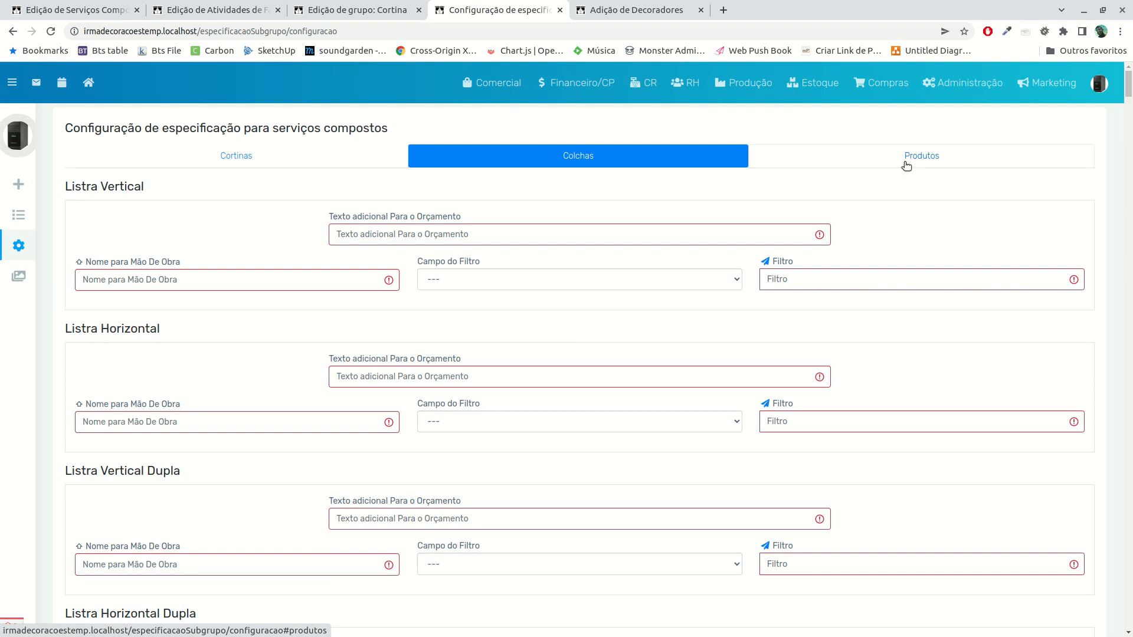
left_click(906, 167)
left_click(272, 156)
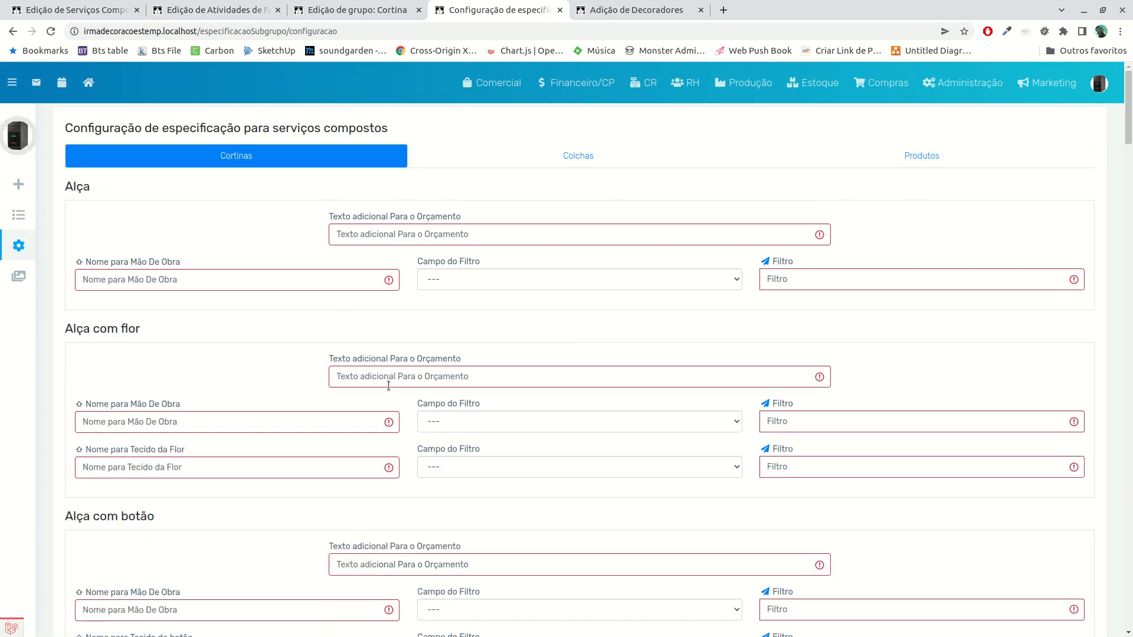
For the Alça specification, set the additional budget text to "+alça" and the labour name to "Aplicação de Alça"
scroll(299, 374, "down", 3)
scroll(307, 375, "up", 3)
left_click(359, 234)
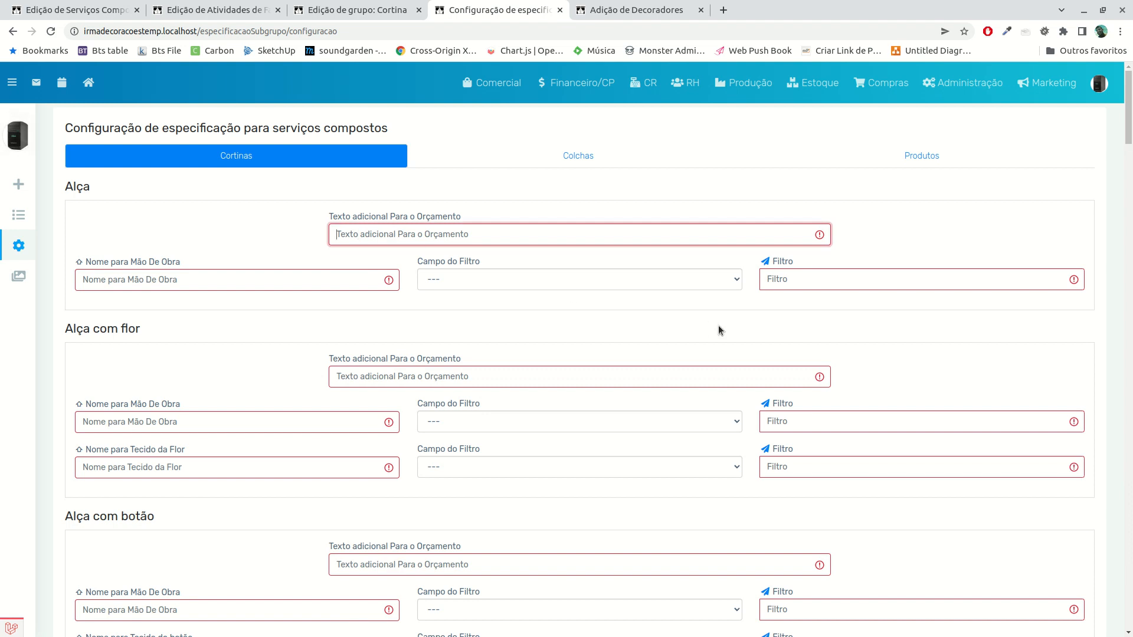
type("+")
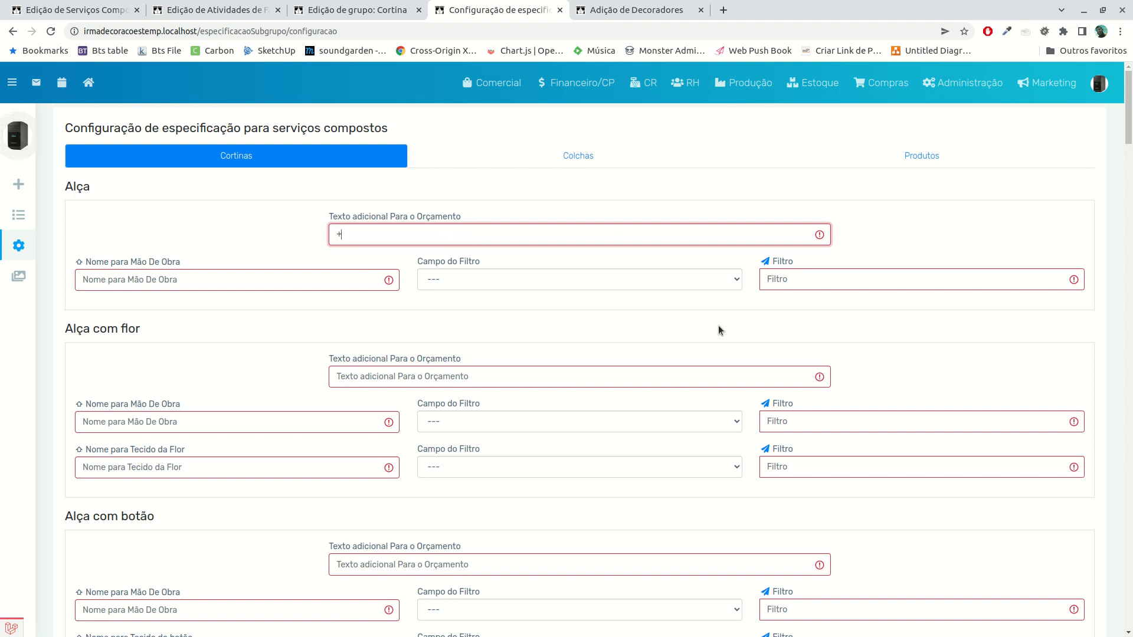
type("alça")
key("Tab")
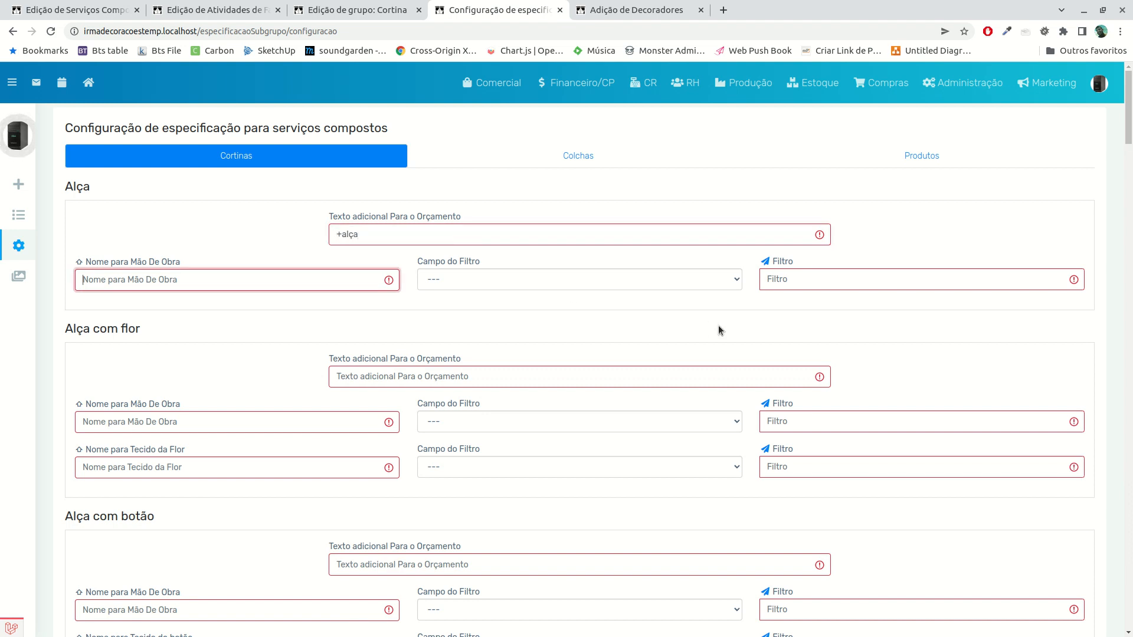
type("Aplicação de Alça")
key("Tab")
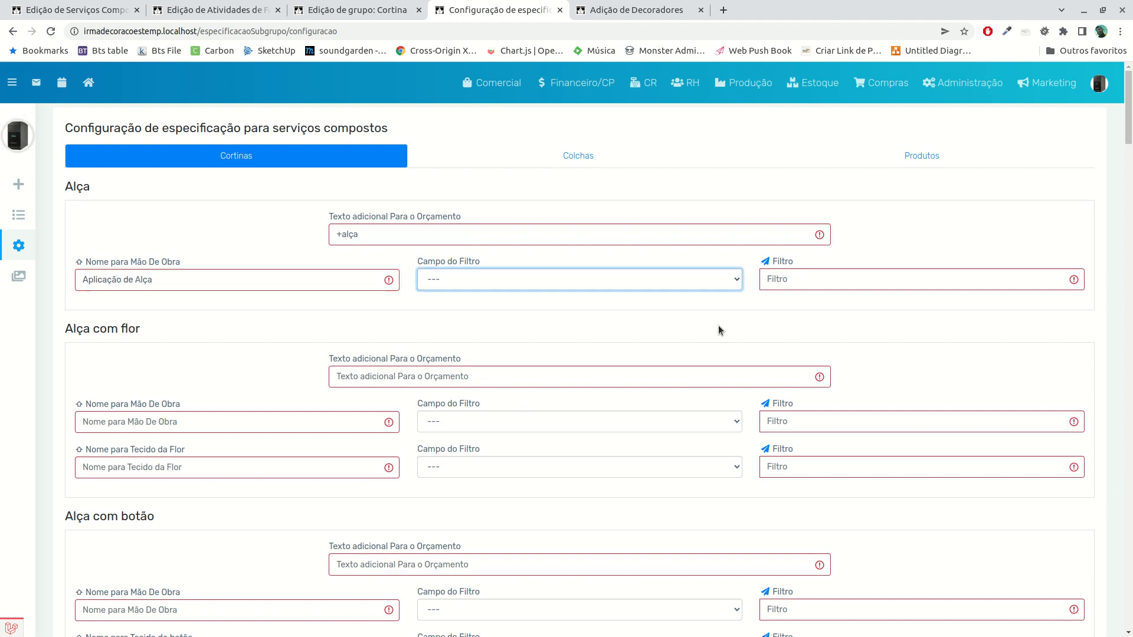
Try Classe as the filter field of the Alça labour item and clear the choice again
left_click(589, 285)
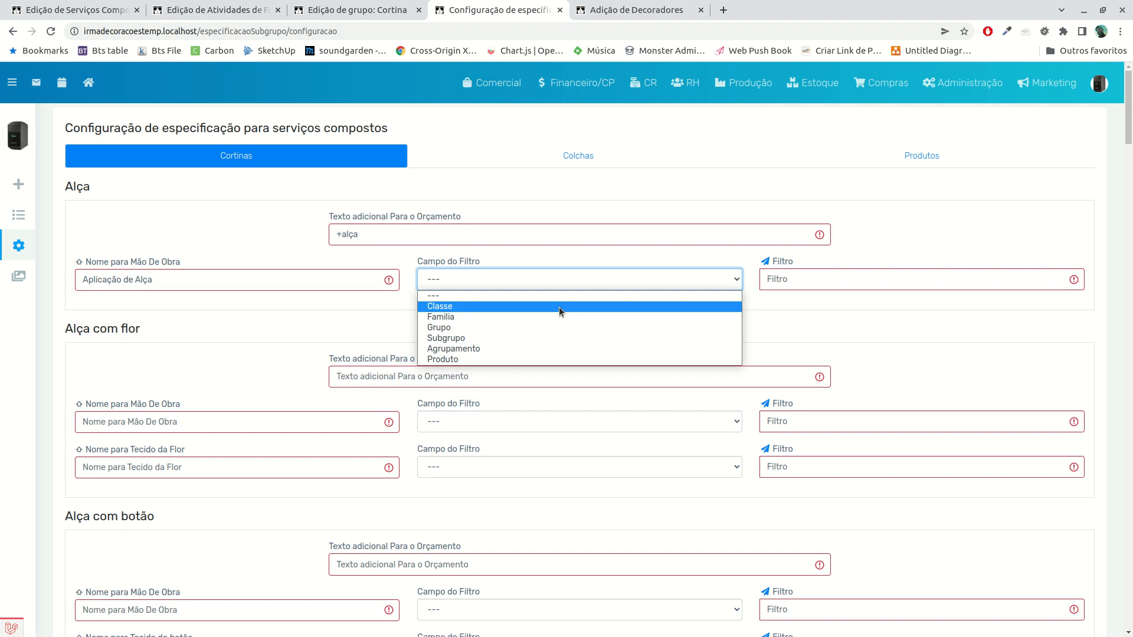
left_click(558, 307)
left_click(792, 281)
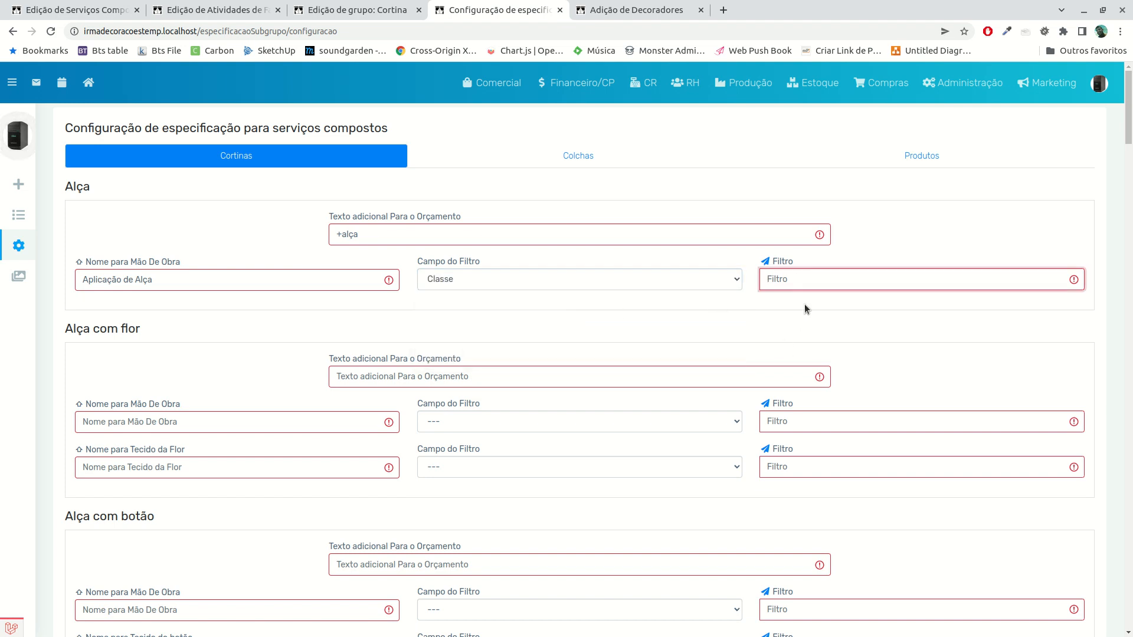
left_click(553, 281)
left_click(509, 295)
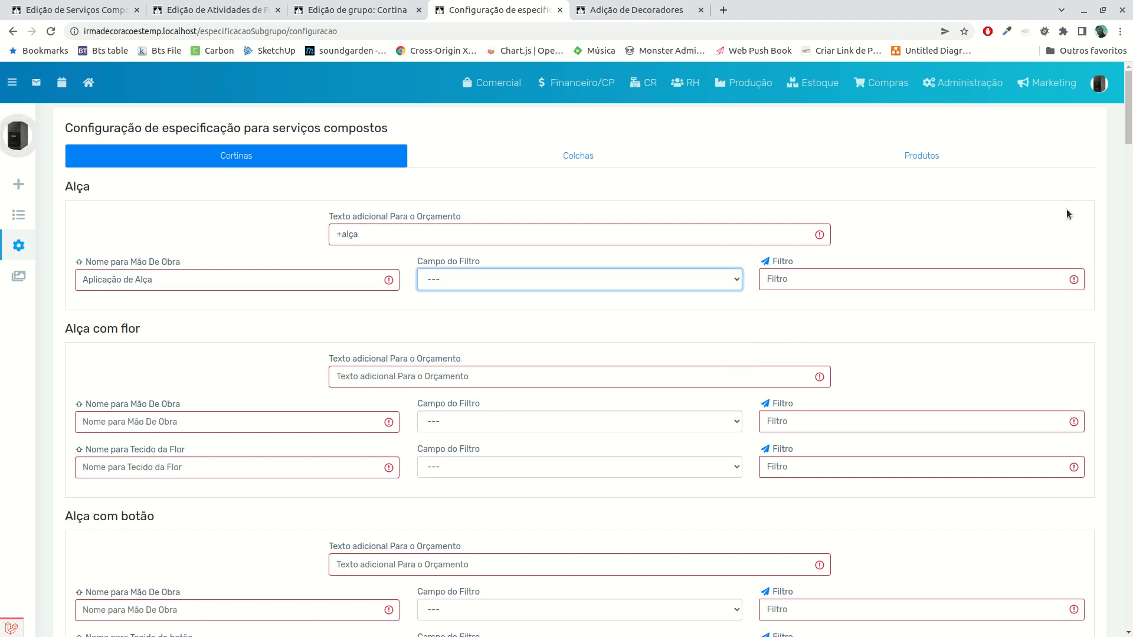
Submit the specification configuration for composite services to save the Alça texts
scroll(1094, 404, "down", 8)
scroll(1093, 403, "down", 10)
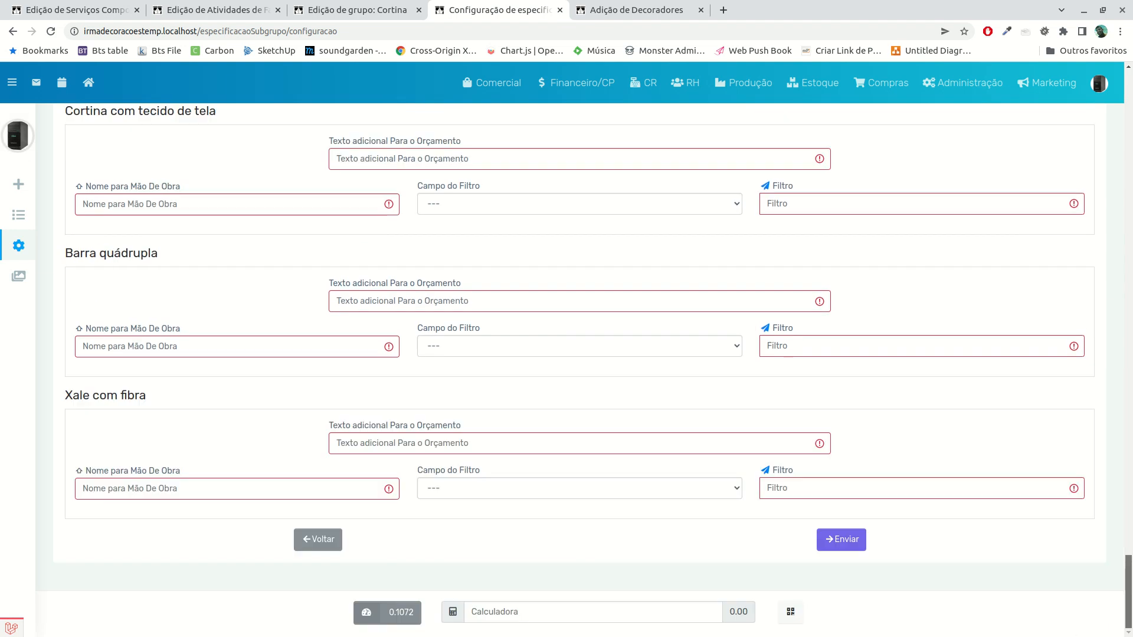
left_click(853, 540)
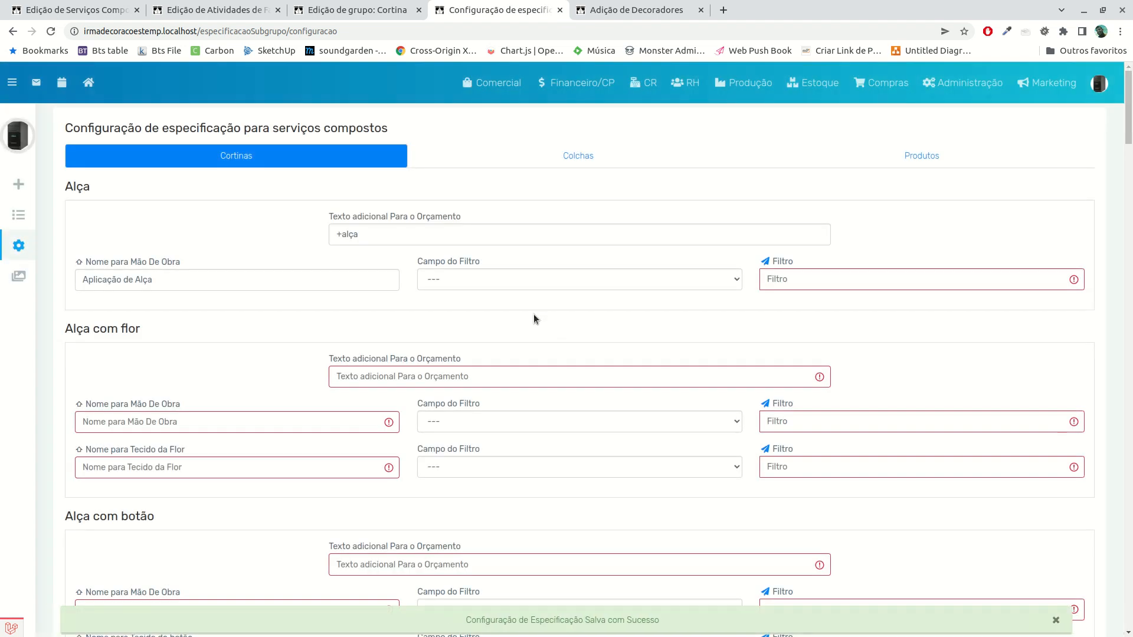
Return to the curtain group and enable the Alça complement of the Cortina Franzida service, leaving Cabeça Postiça off
left_click(375, 7)
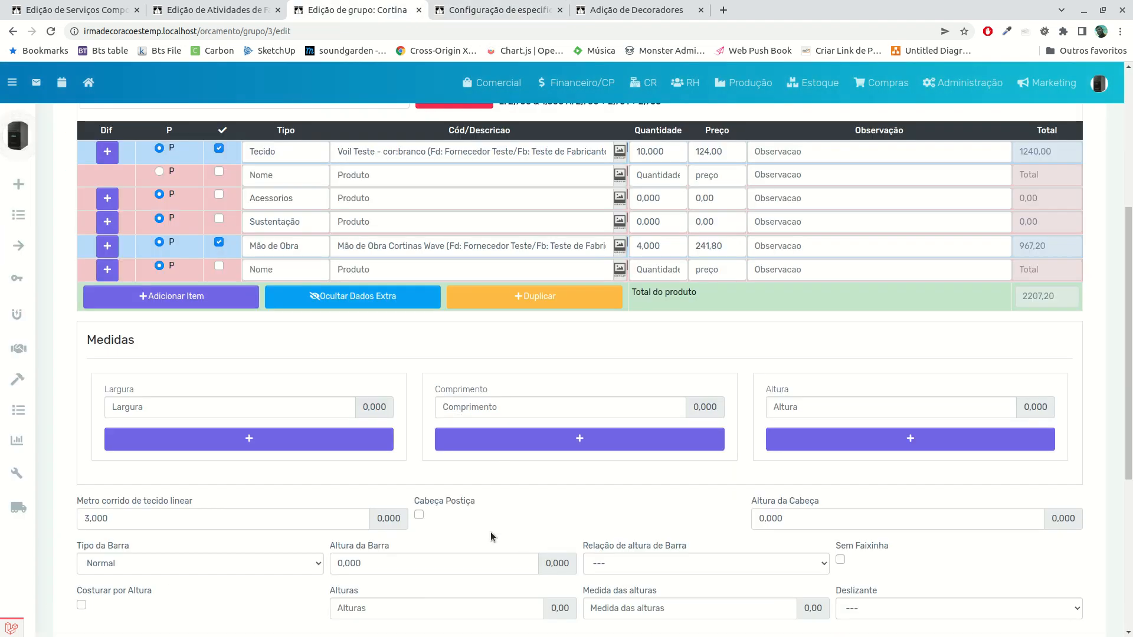
scroll(523, 470, "down", 5)
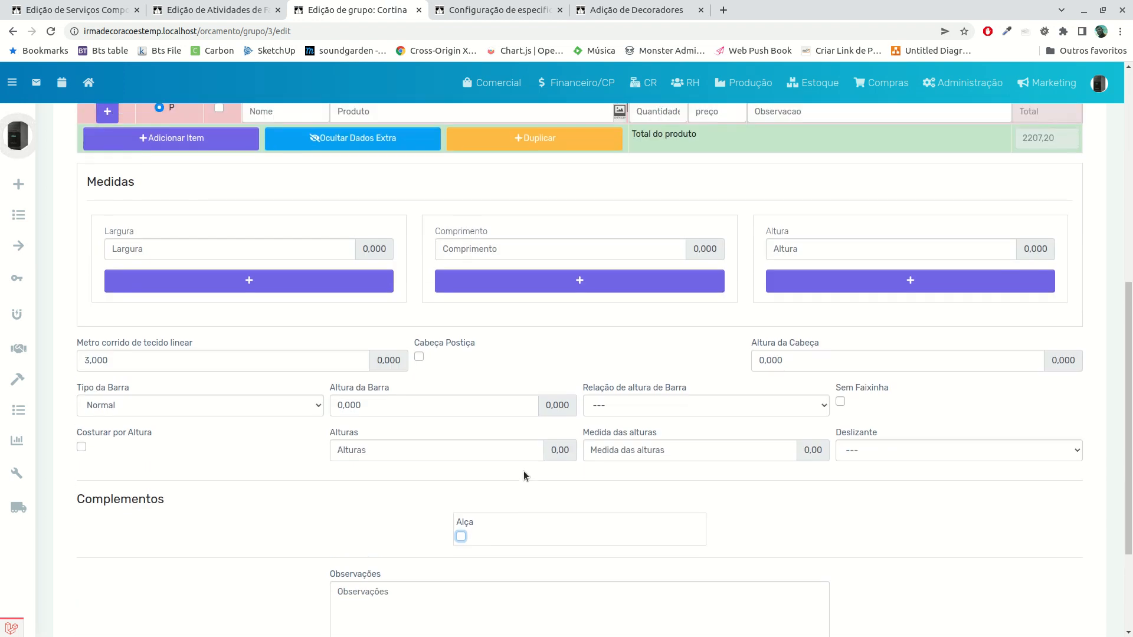
scroll(439, 419, "up", 4)
left_click(419, 422)
left_click(419, 421)
scroll(512, 444, "down", 4)
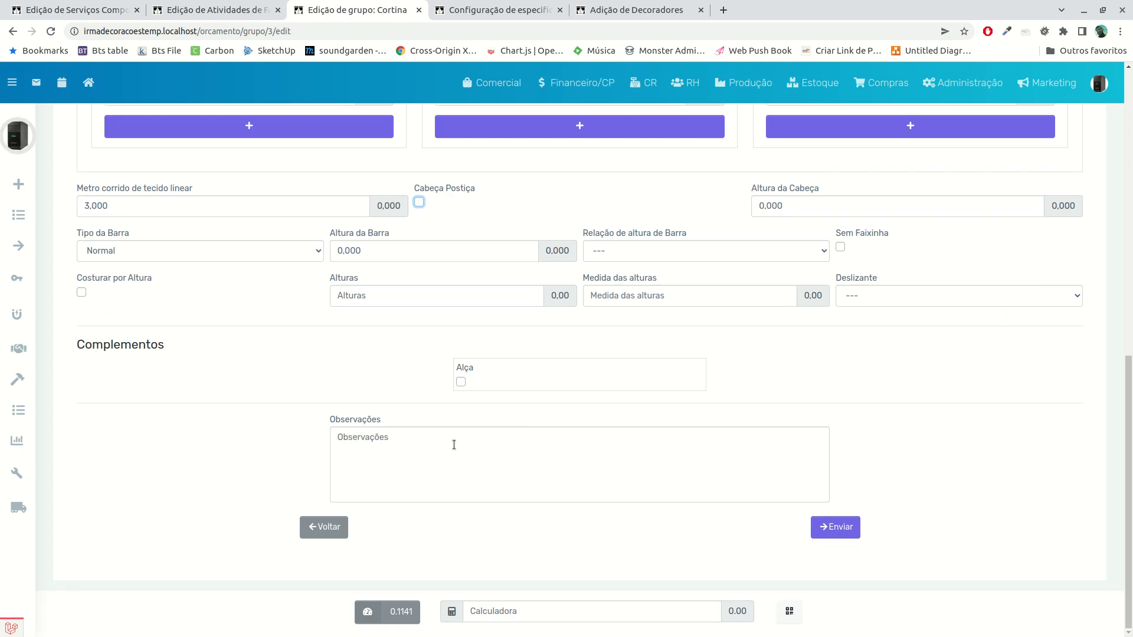
left_click(461, 381)
scroll(466, 398, "up", 4)
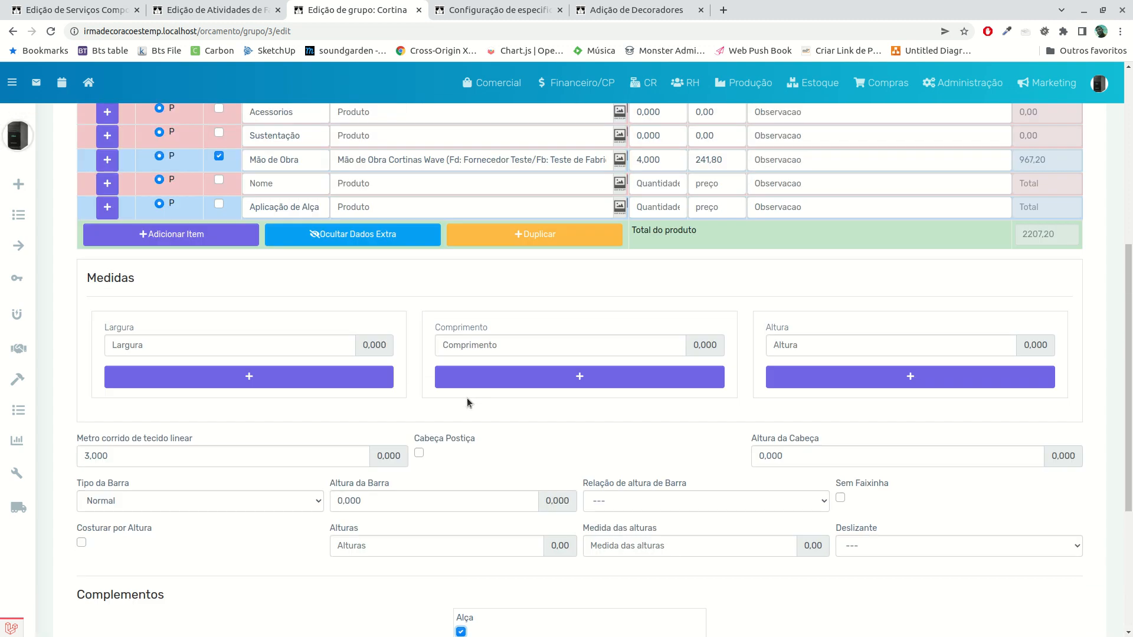
scroll(514, 489, "down", 1)
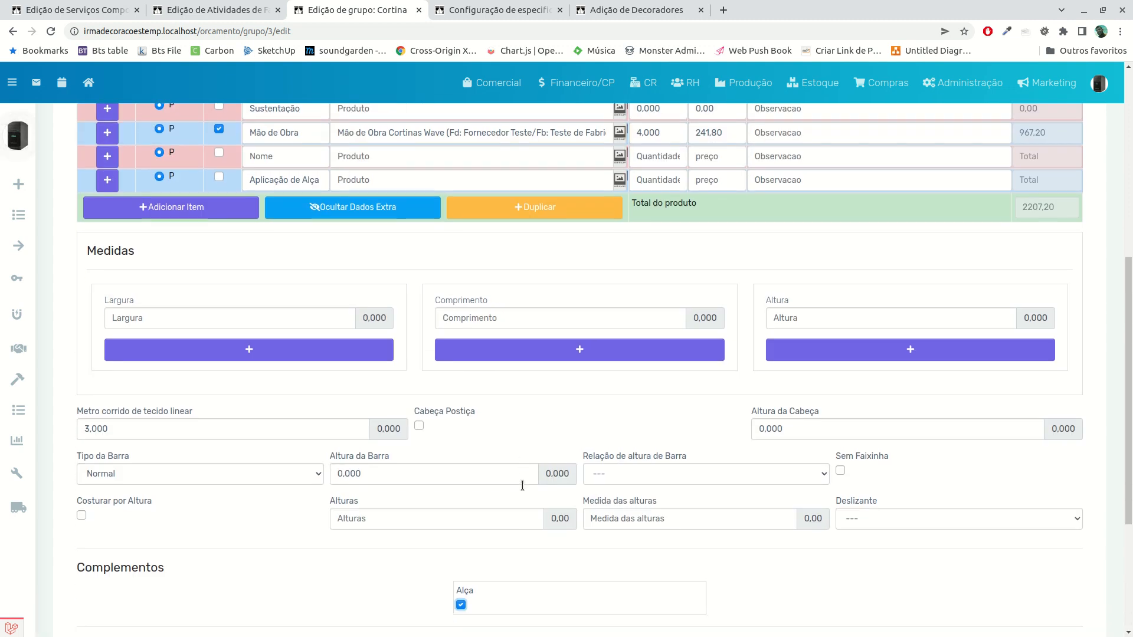
left_click(461, 602)
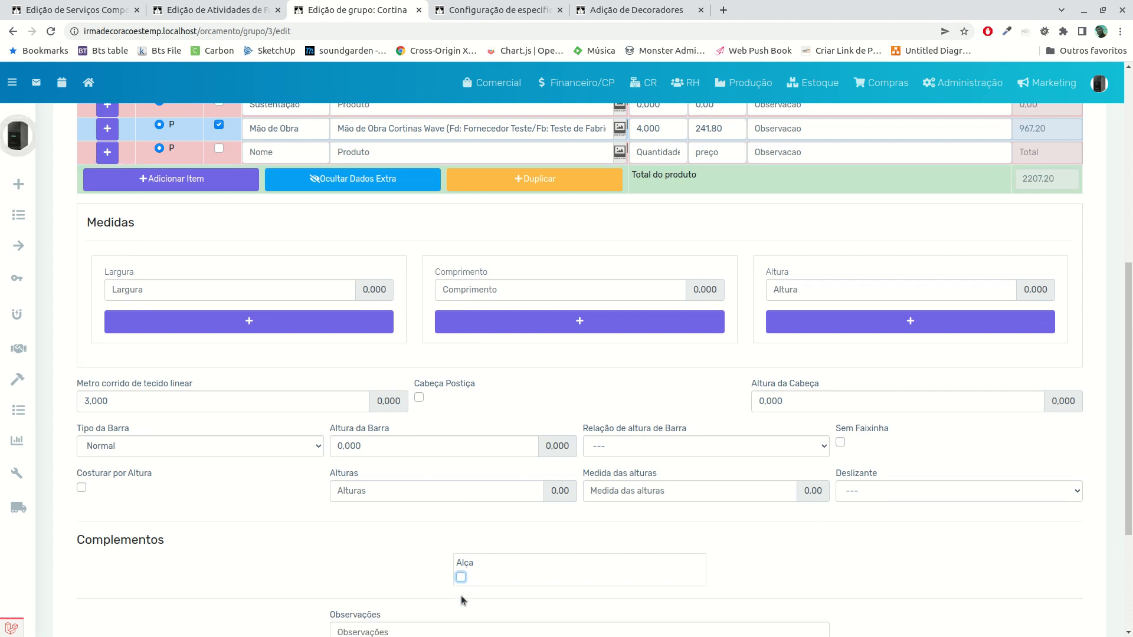
left_click(460, 578)
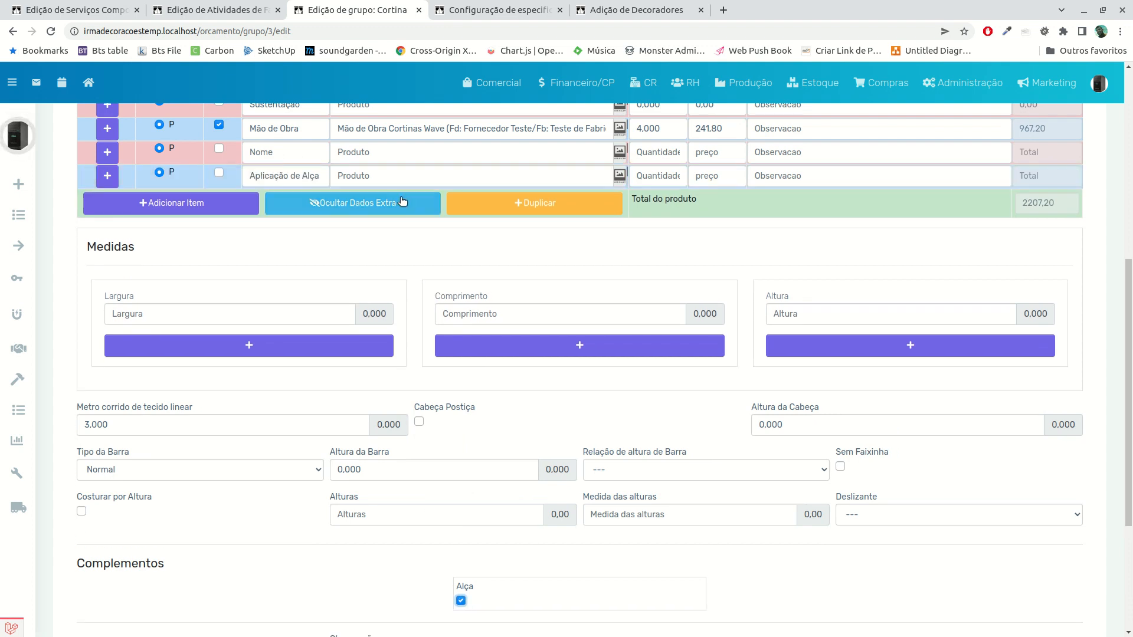
Check the additional text configured for Alça, then save the curtain group with that complement
left_click(509, 12)
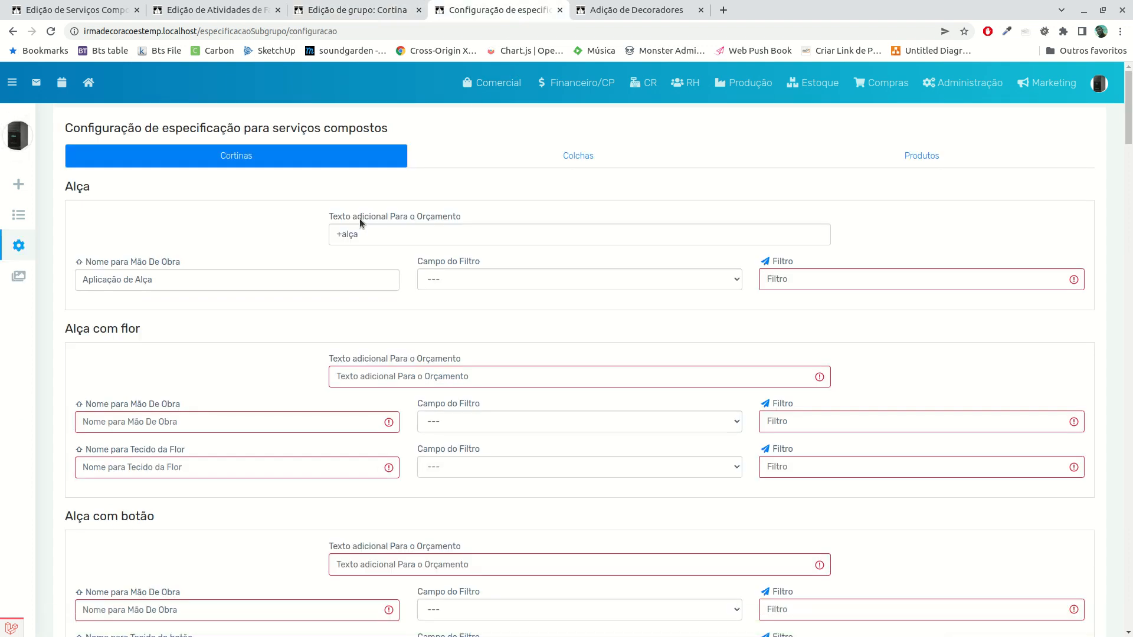
left_click(342, 10)
scroll(453, 412, "down", 4)
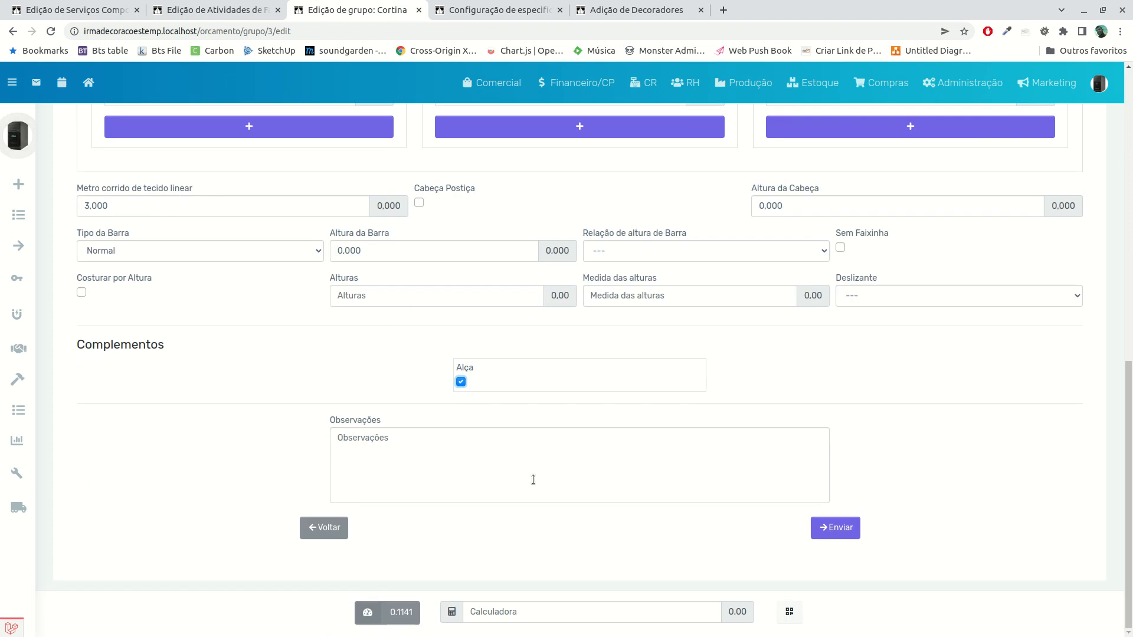
left_click(834, 528)
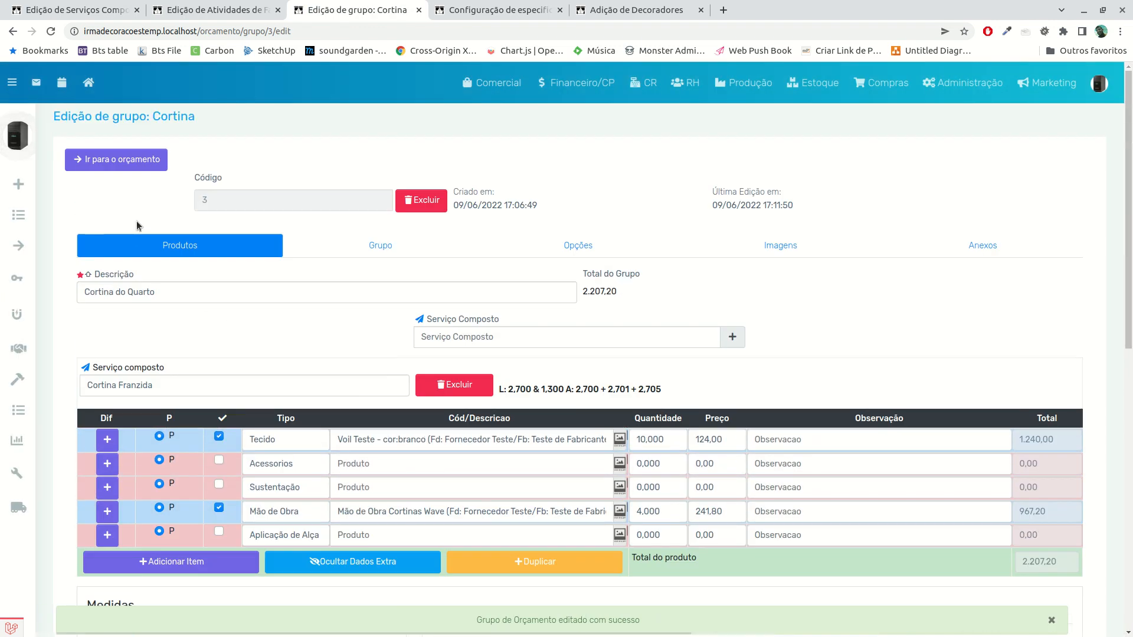
Go to the budget, view its printed version in a separate tab, and close the print preview
left_click(115, 159)
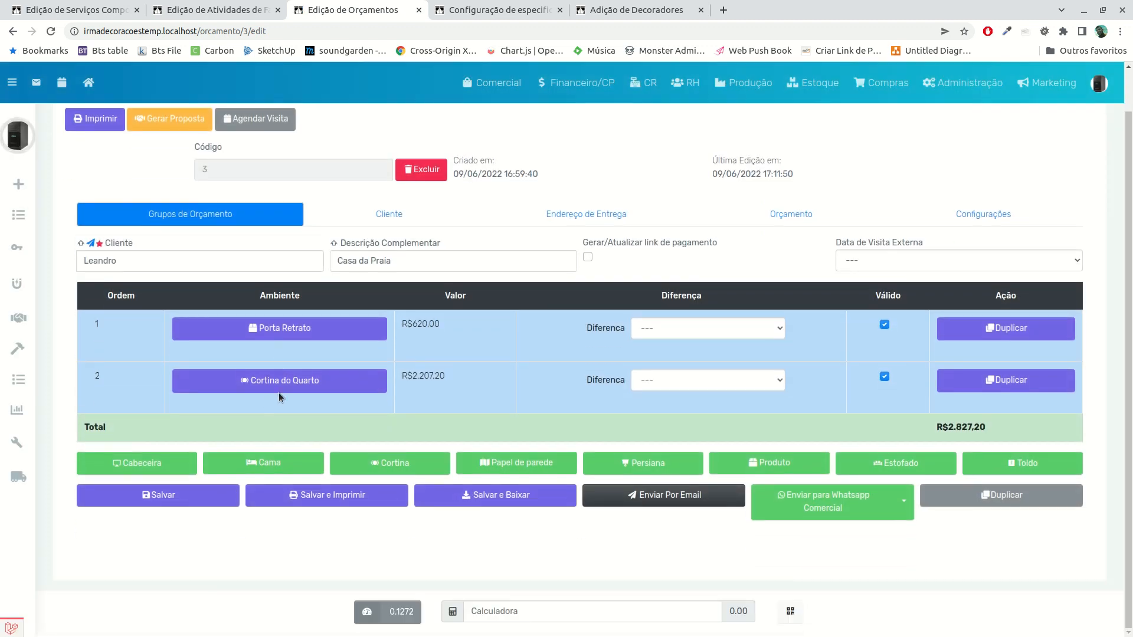
scroll(151, 232, "up", 1)
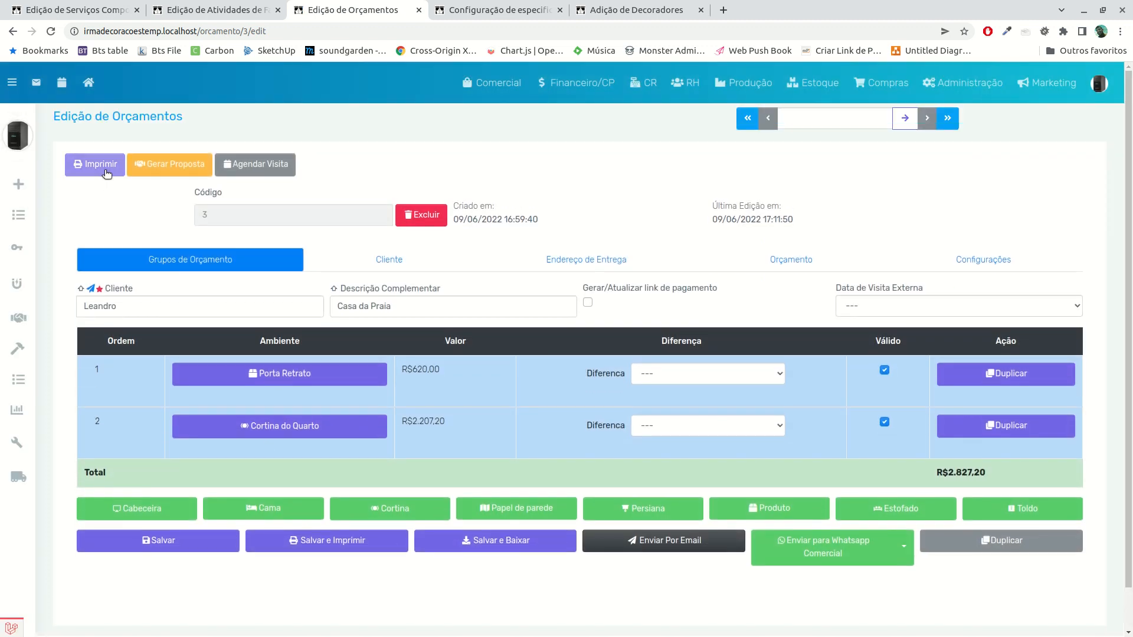
left_click(106, 171)
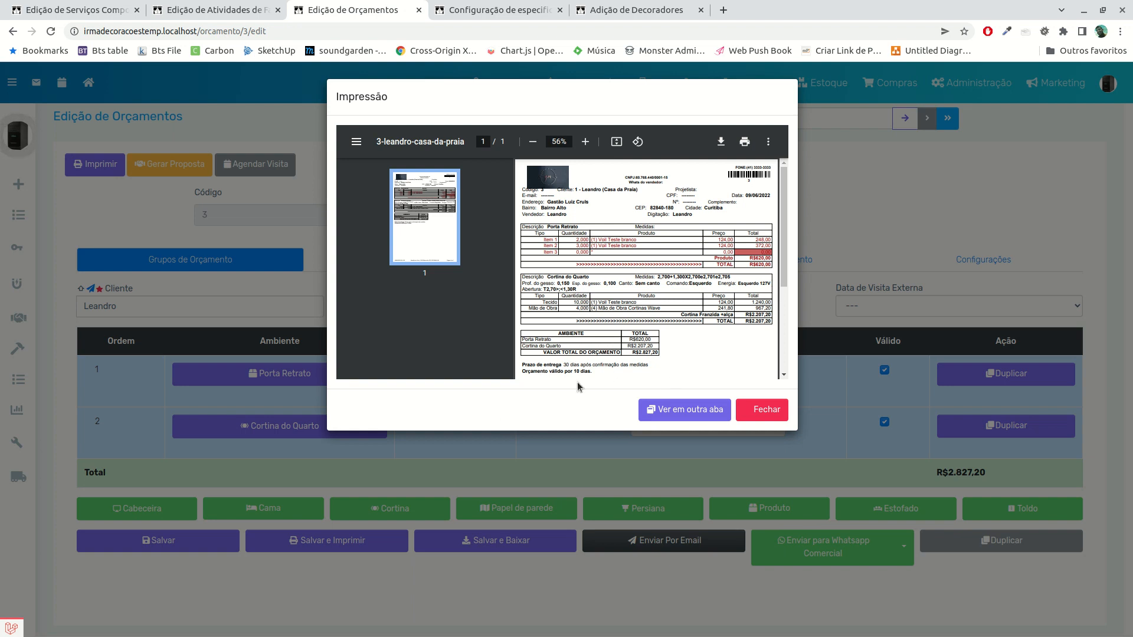
left_click(665, 409)
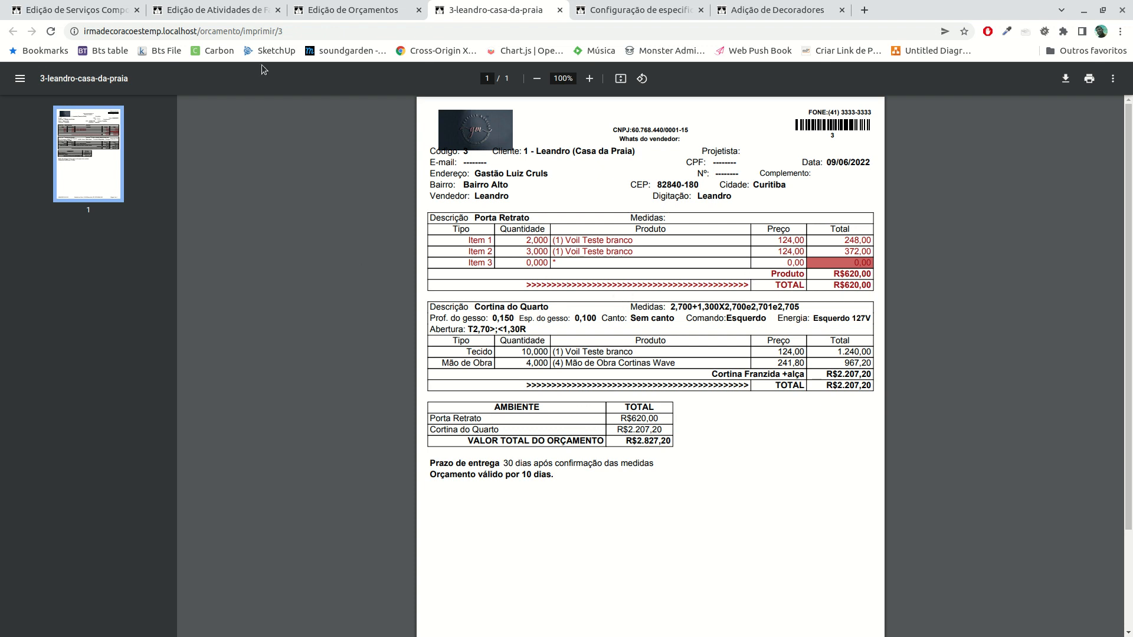
left_click(341, 11)
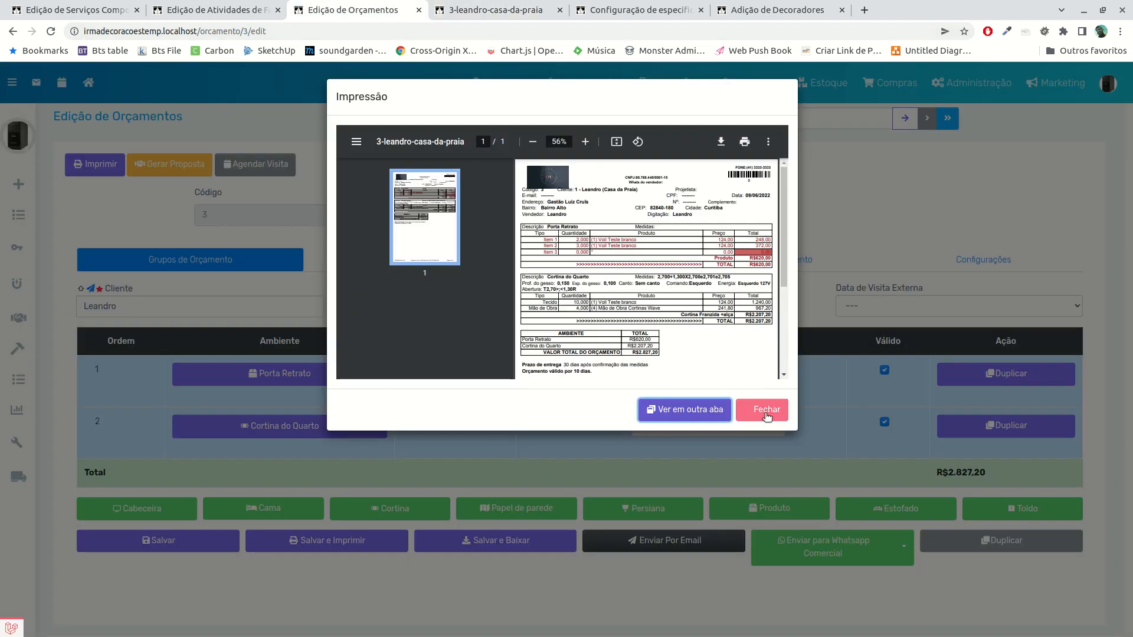
left_click(783, 418)
Turn off Ocultar Dados Sigilosos in the budget's header settings, saving the budget, and reload its printed PDF
left_click(972, 275)
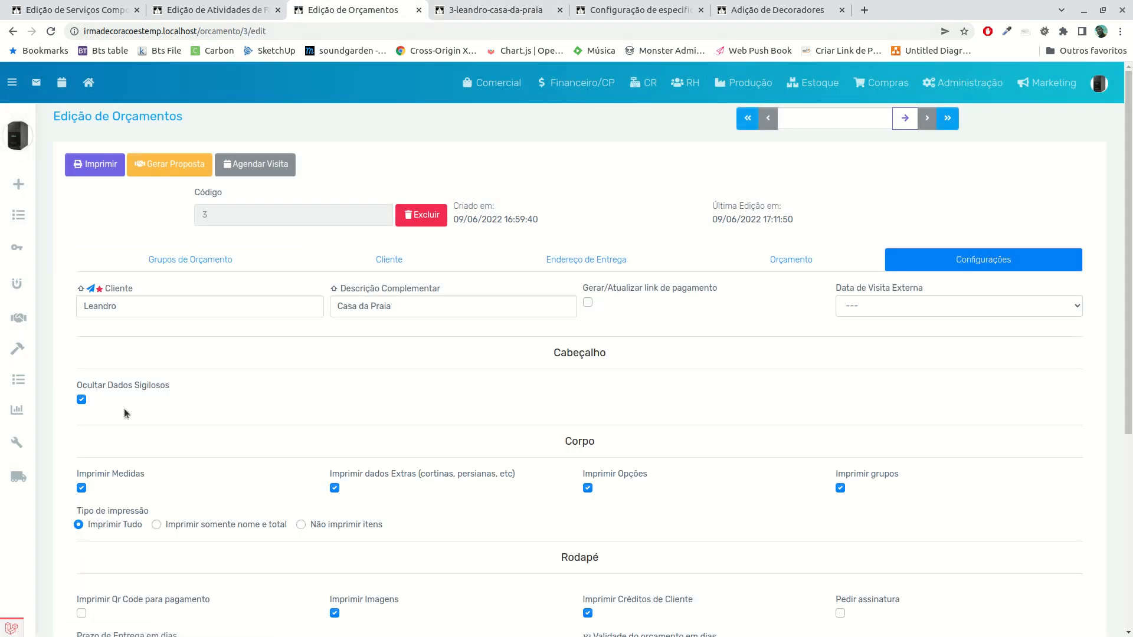
left_click(82, 400)
scroll(841, 580, "down", 5)
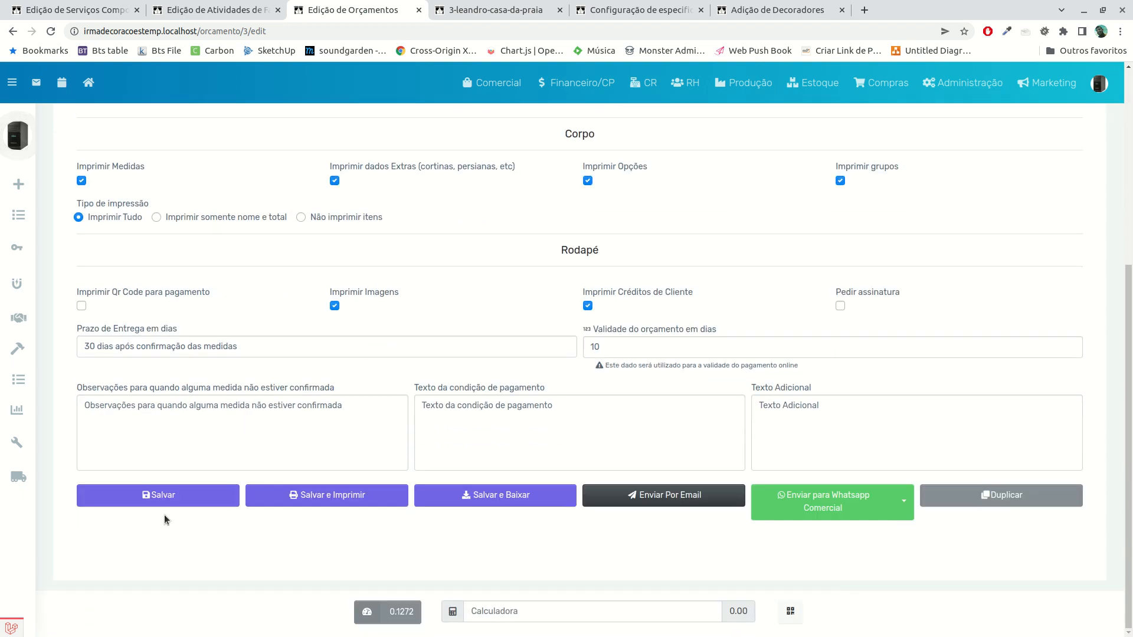
left_click(198, 507)
left_click(531, 14)
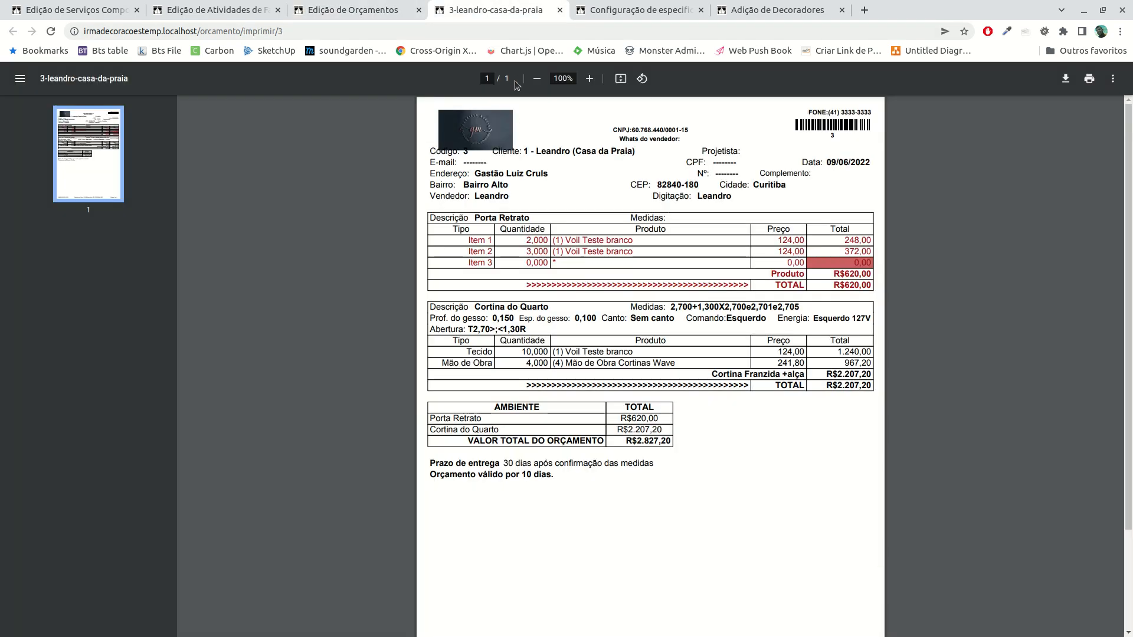
key("F5")
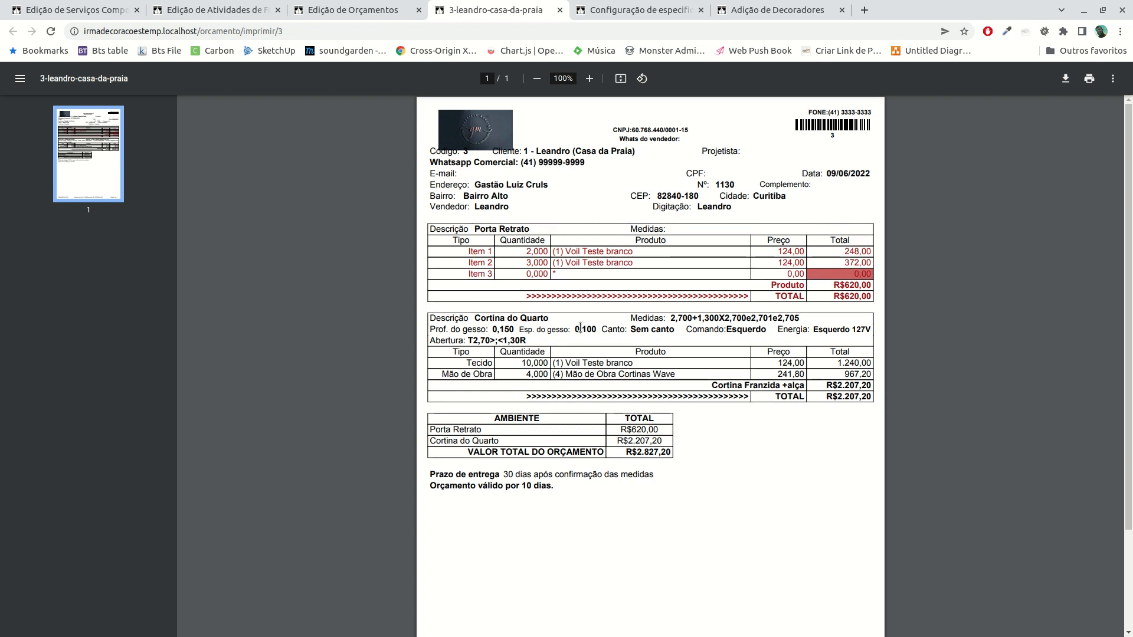
Turn off Imprimir Medidas in the budget's body settings, saving the budget, and check the reloaded PDF
left_click(331, 11)
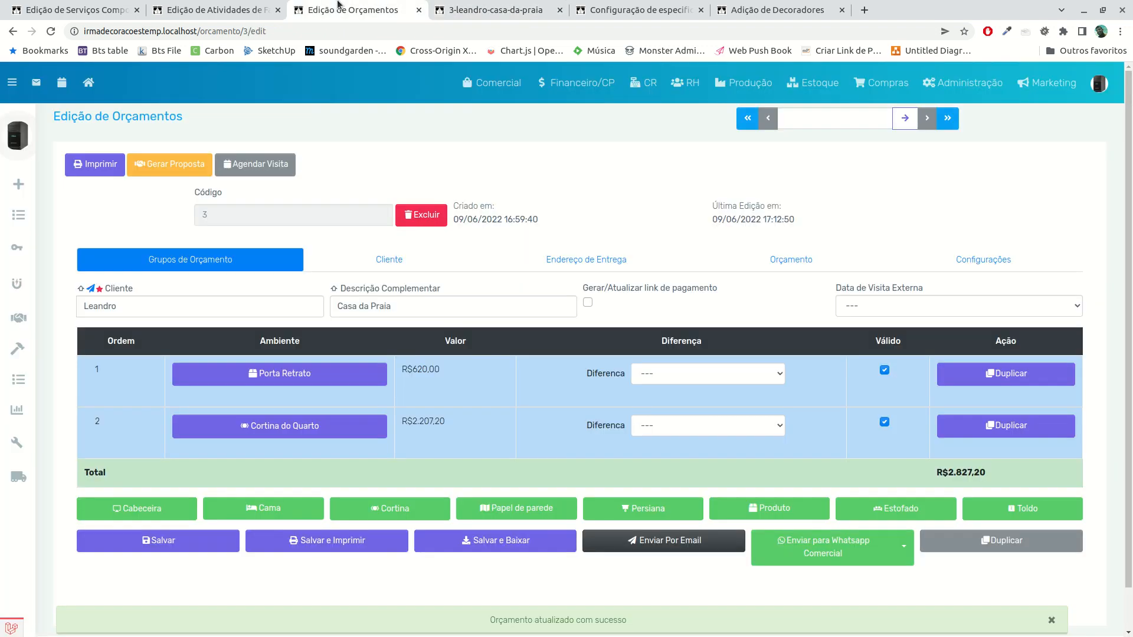
left_click(223, 12)
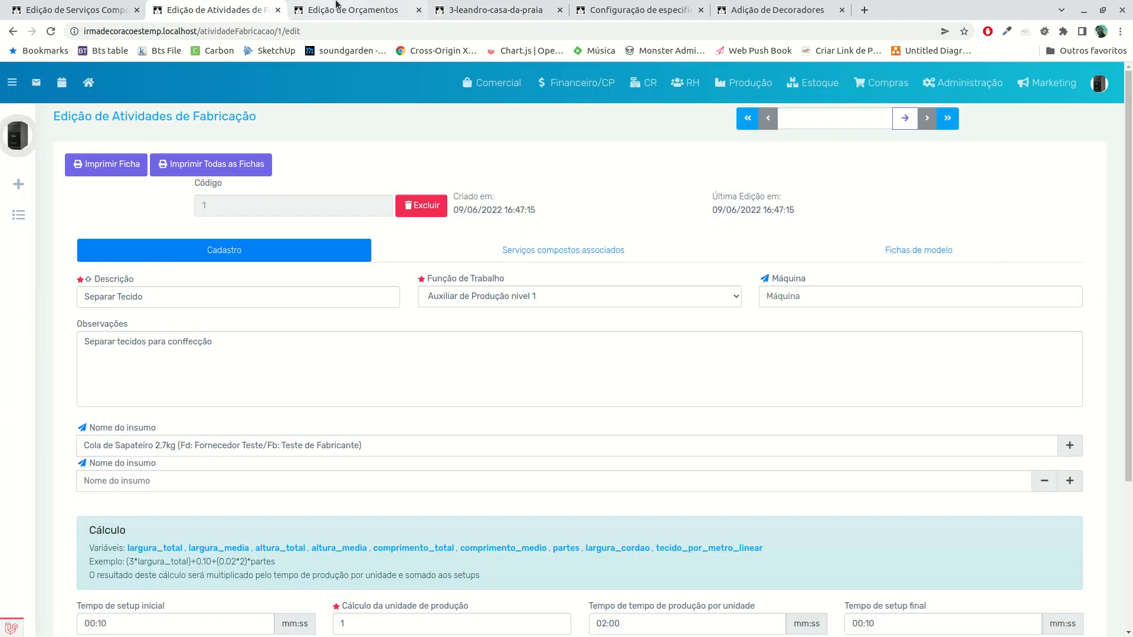
left_click(353, 10)
left_click(871, 266)
scroll(563, 344, "down", 3)
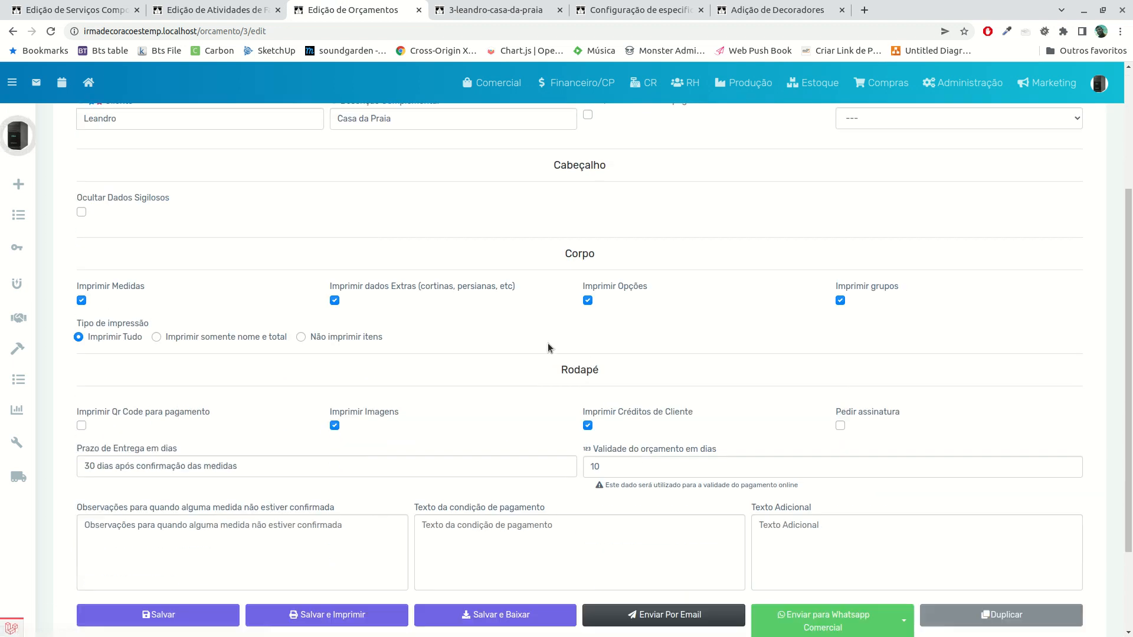
left_click(81, 300)
scroll(579, 526, "down", 2)
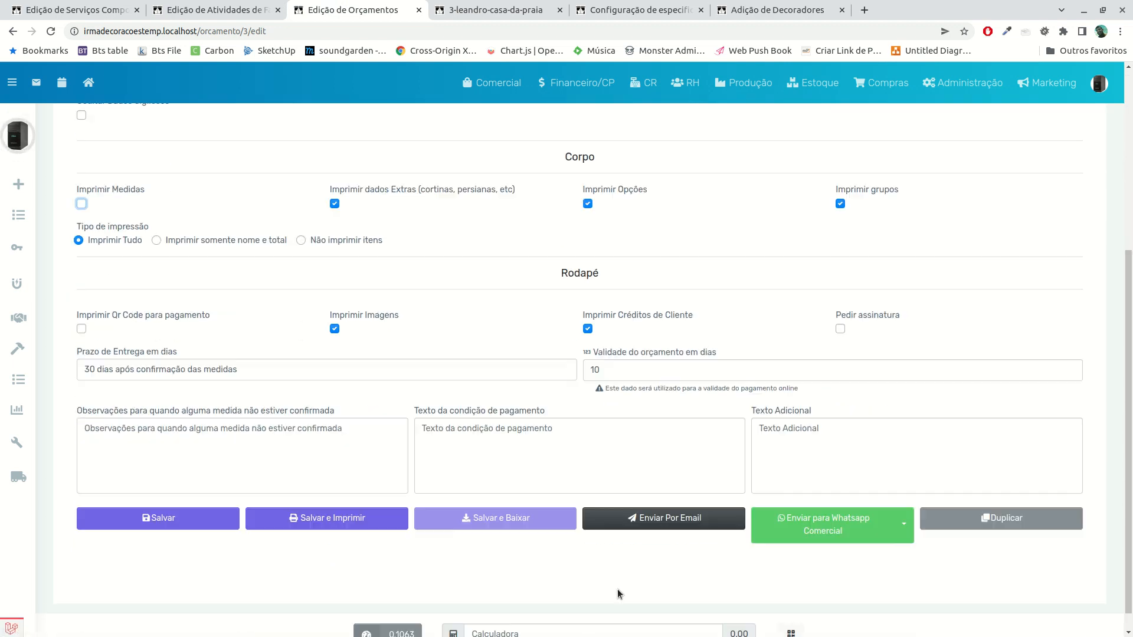
left_click(160, 497)
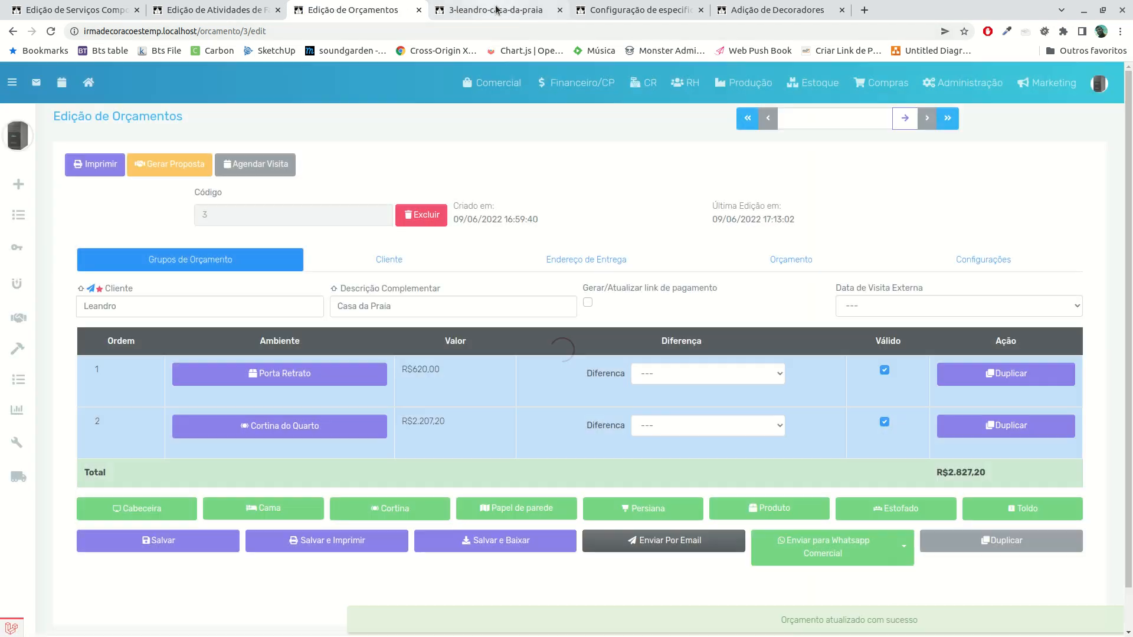
left_click(497, 10)
key("F5")
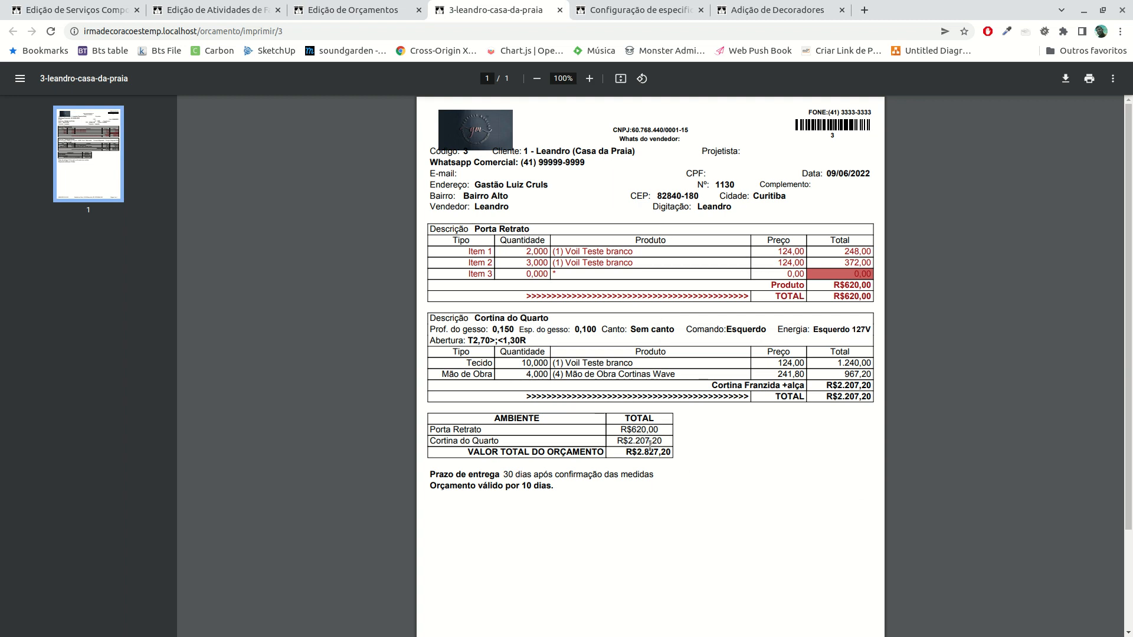
left_click(336, 10)
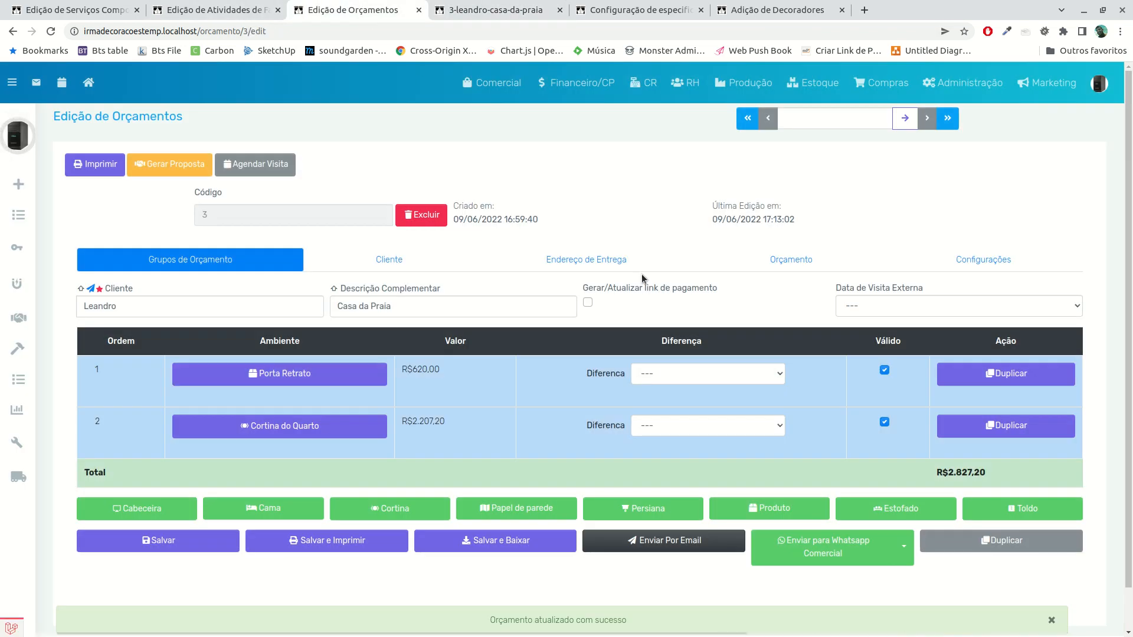
Set the budget's Tipo de impressão to Imprimir somente nome e total, save the budget, and check its printed PDF
left_click(982, 272)
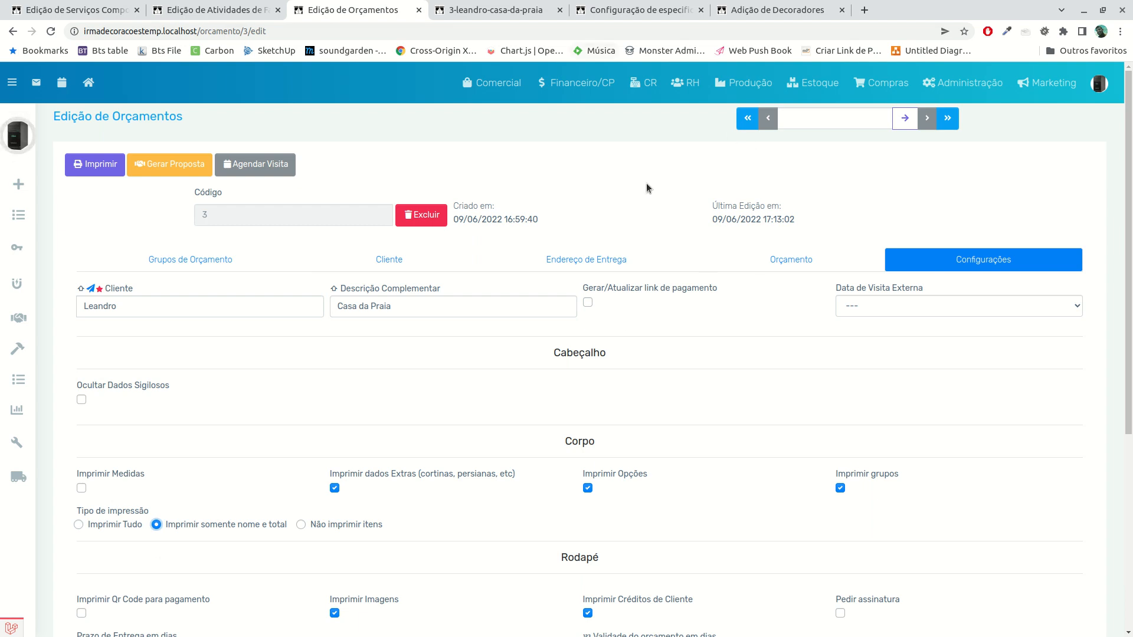
scroll(688, 490, "down", 5)
left_click(158, 495)
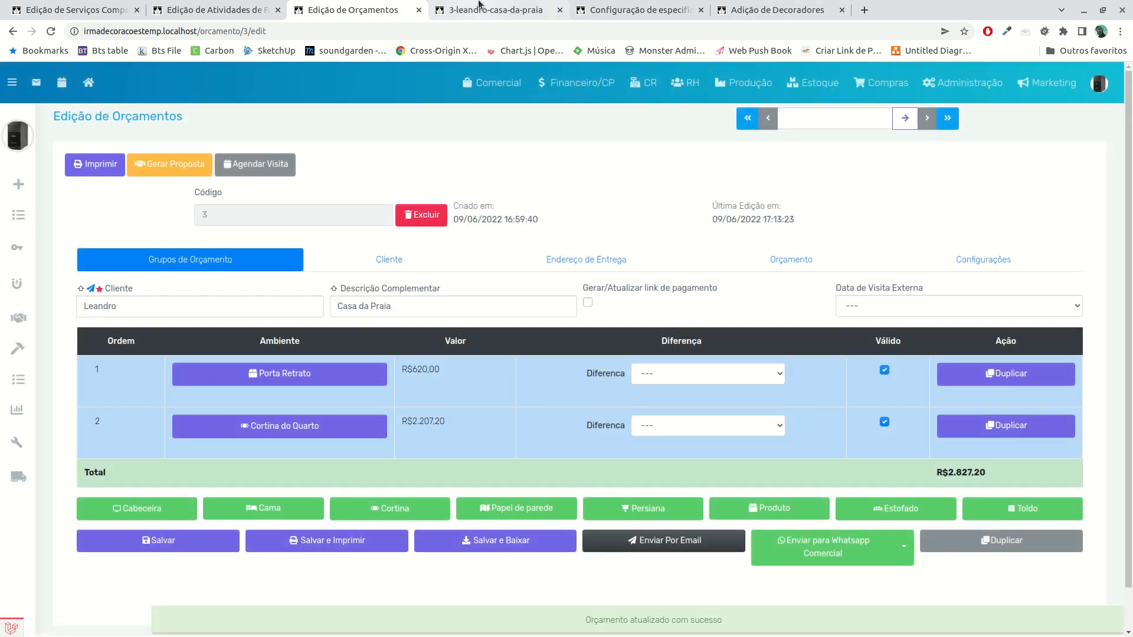
left_click(479, 5)
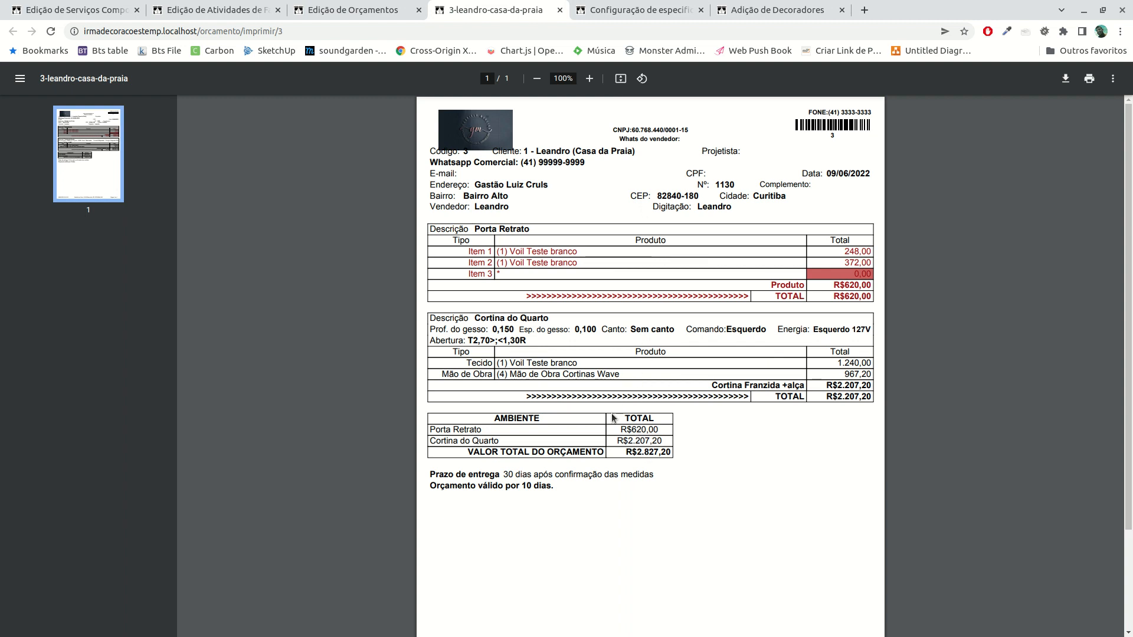
Review the default print settings in the management company's budget configuration in a separate tab, then close that tab
left_click(354, 10)
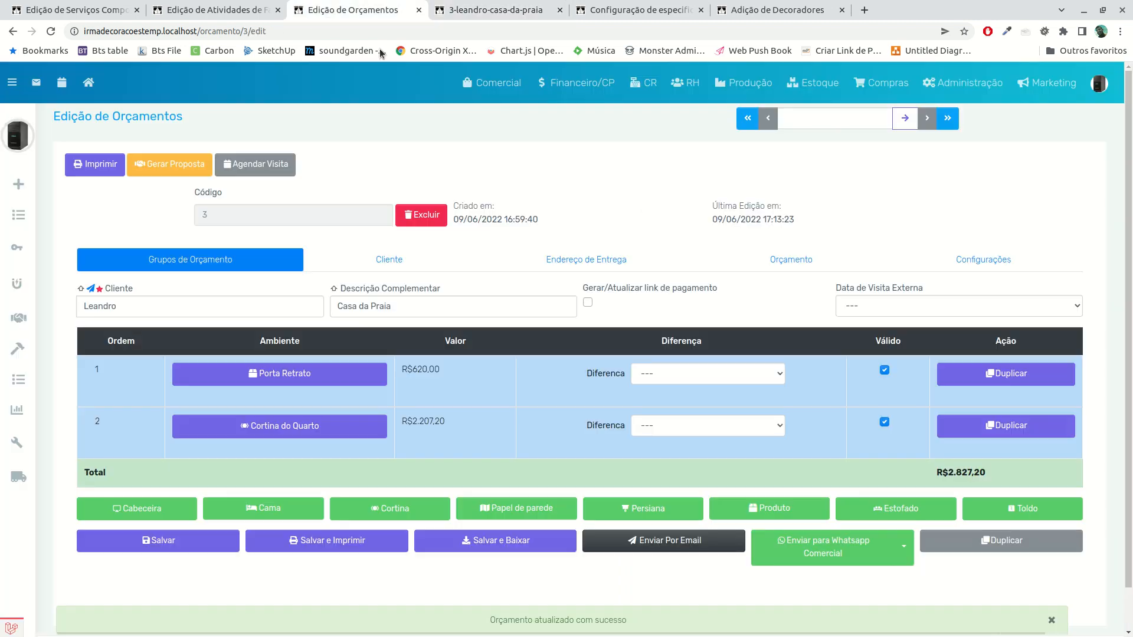
left_click(1001, 263)
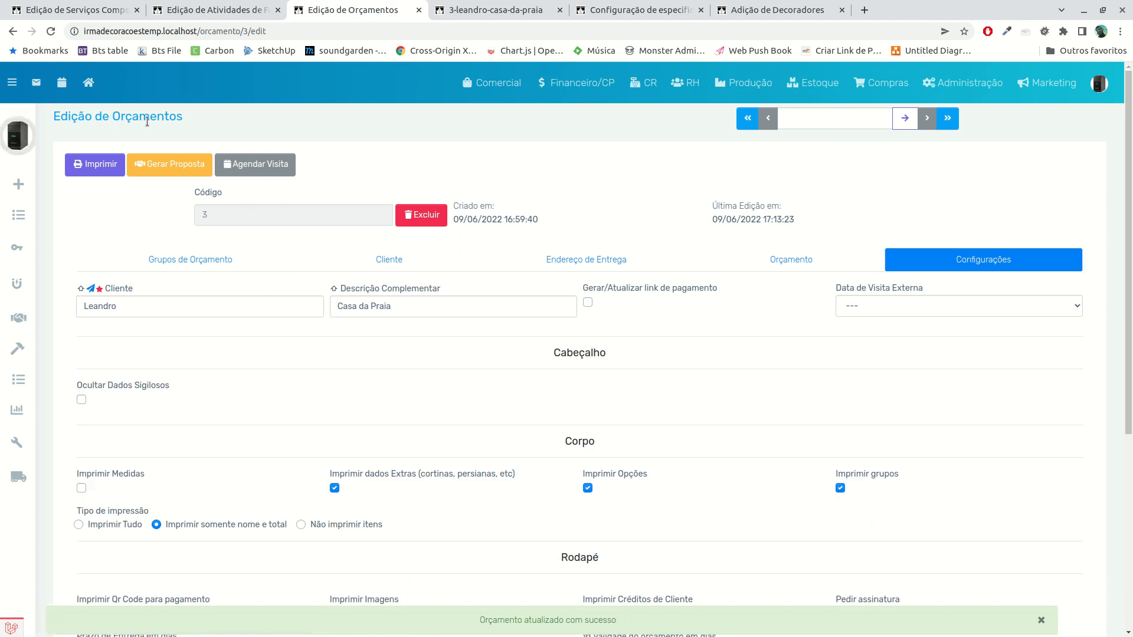
scroll(409, 441, "down", 5)
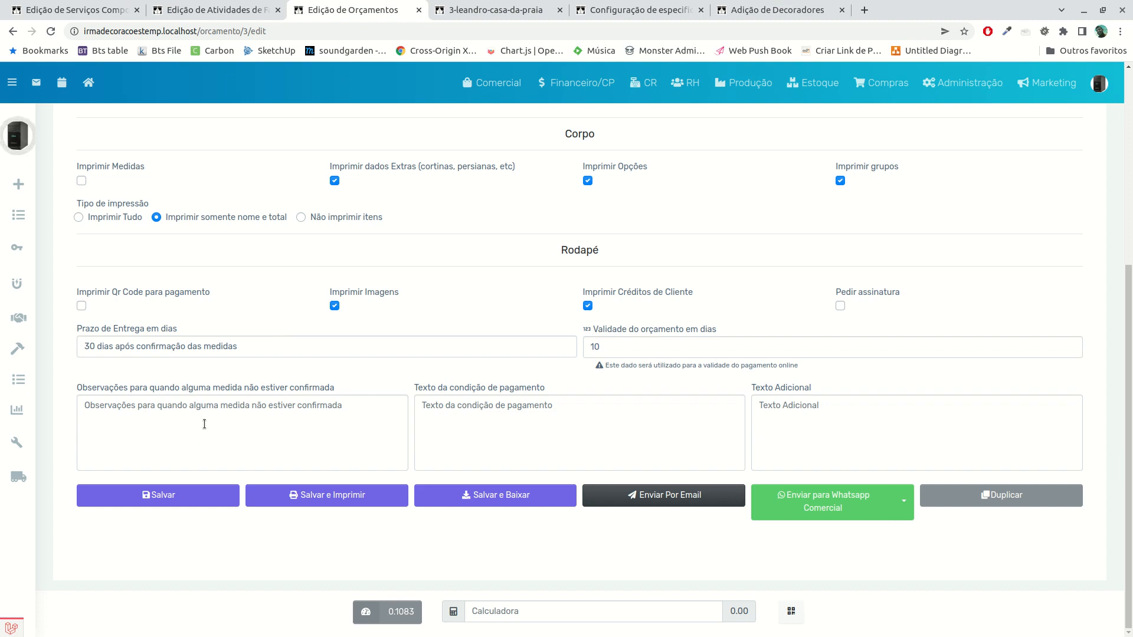
middle_click(20, 447)
left_click(629, 10)
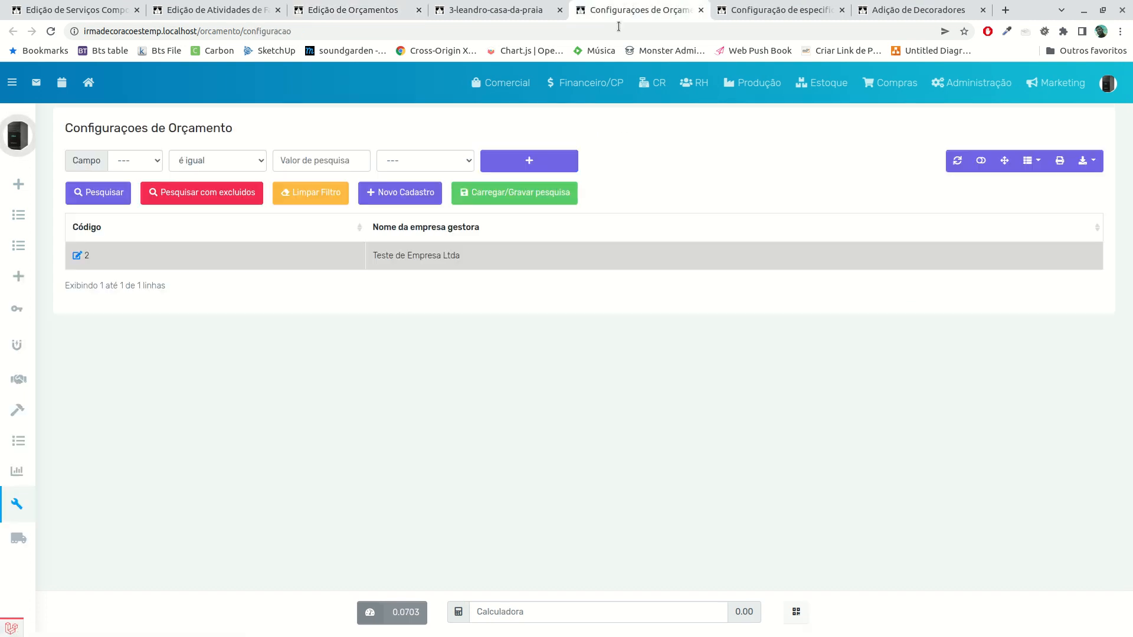
left_click(78, 256)
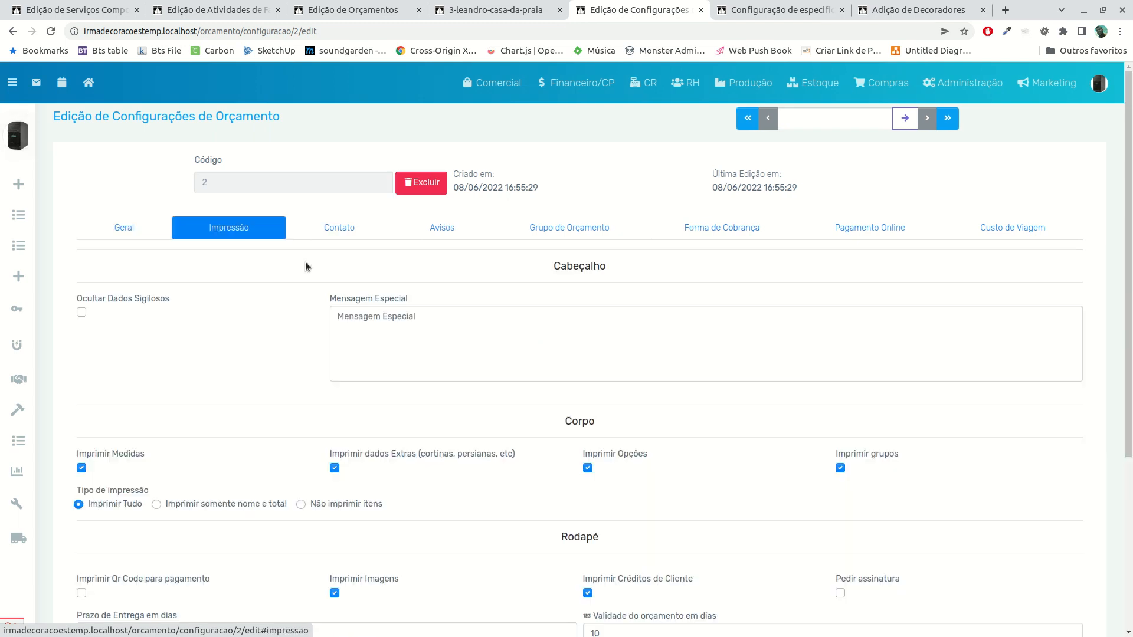
left_click(264, 235)
scroll(502, 326, "down", 4)
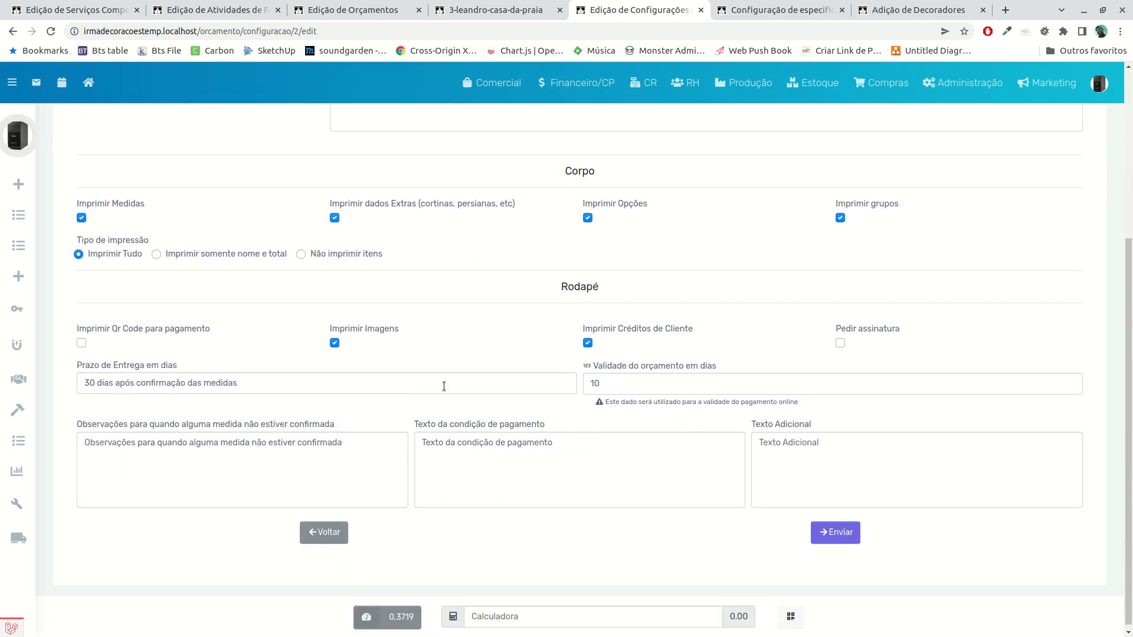
left_click(701, 10)
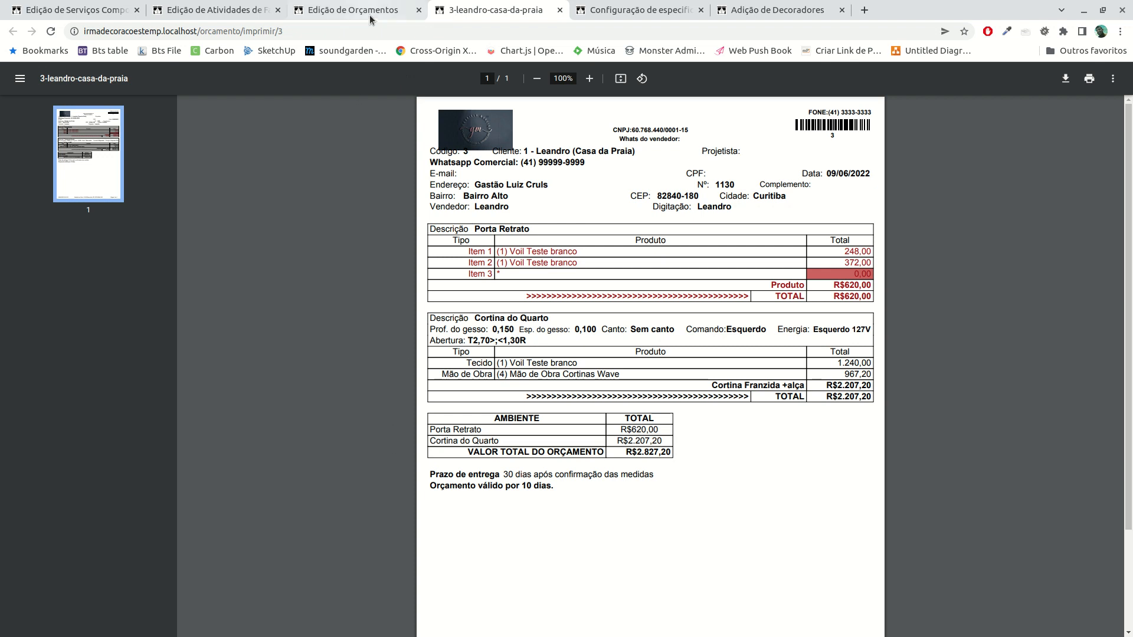
Turn on Pedir assinatura in the budget's footer settings, save the budget, and check its printed PDF
left_click(372, 16)
scroll(452, 451, "up", 2)
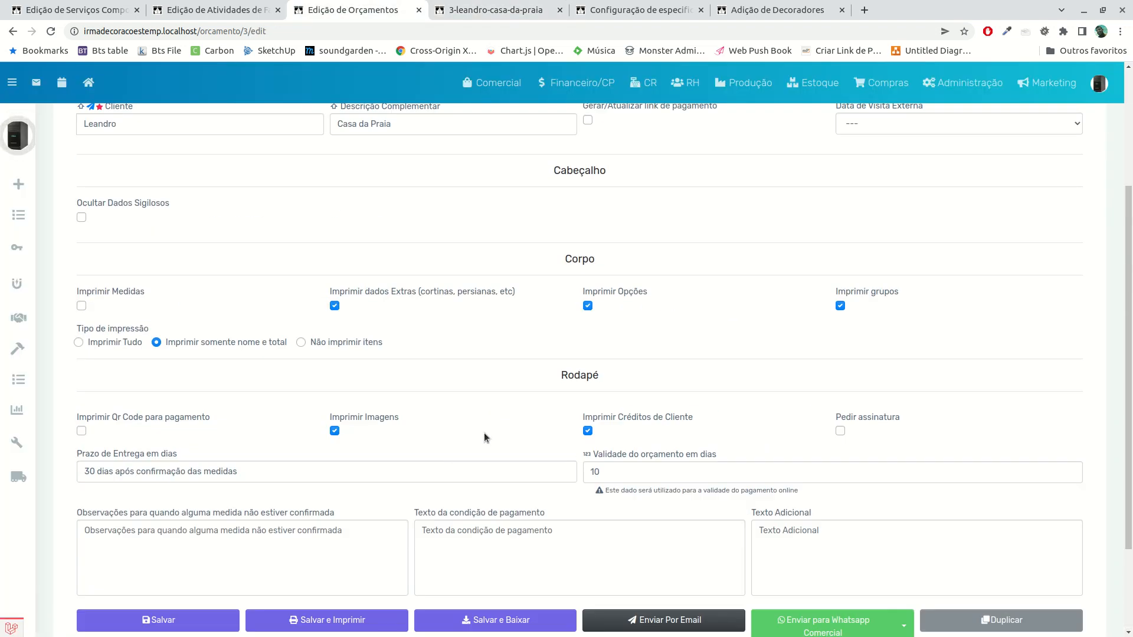
left_click(841, 432)
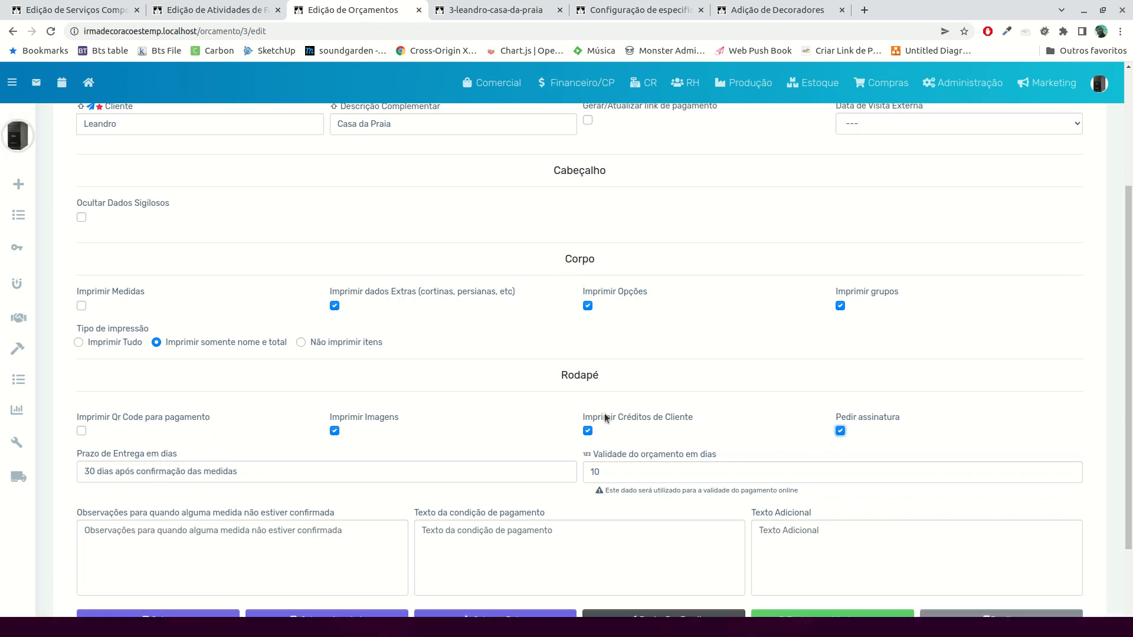
scroll(158, 496, "down", 2)
left_click(204, 527)
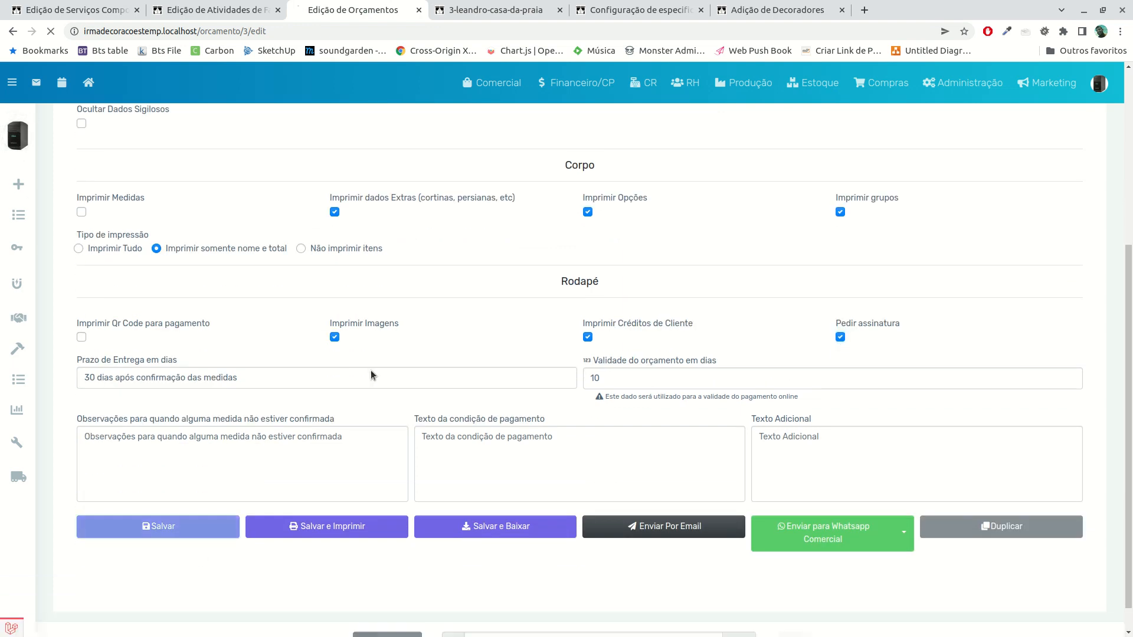
left_click(493, 11)
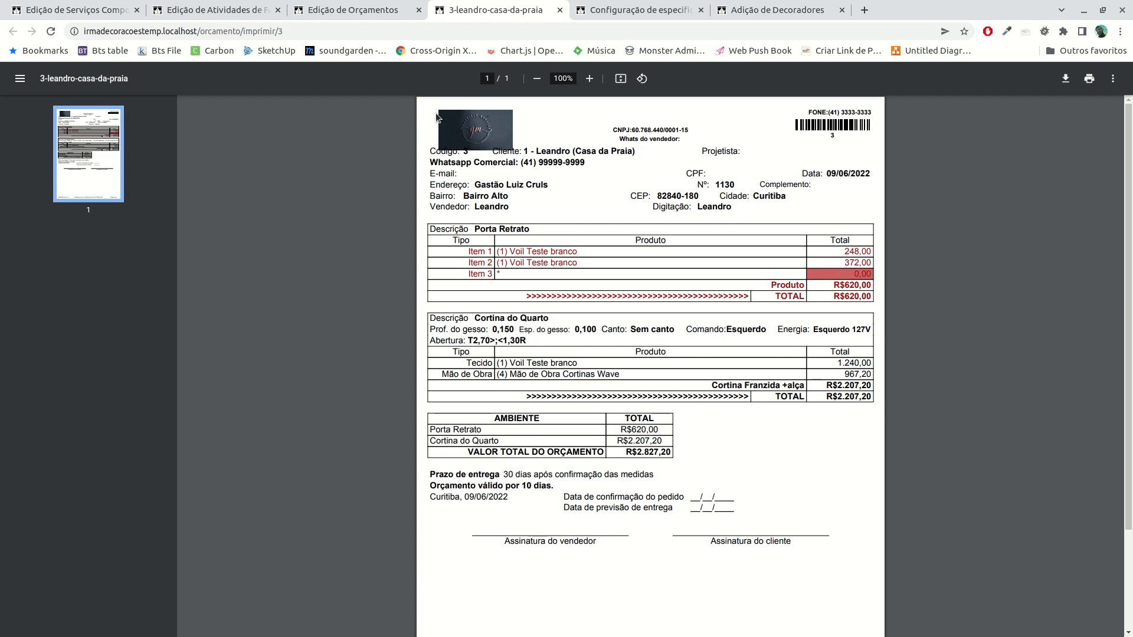
Duplicate the Cortina do Quarto group, set the copy's Diferença to Cortina do Quarto, and save the budget
left_click(363, 15)
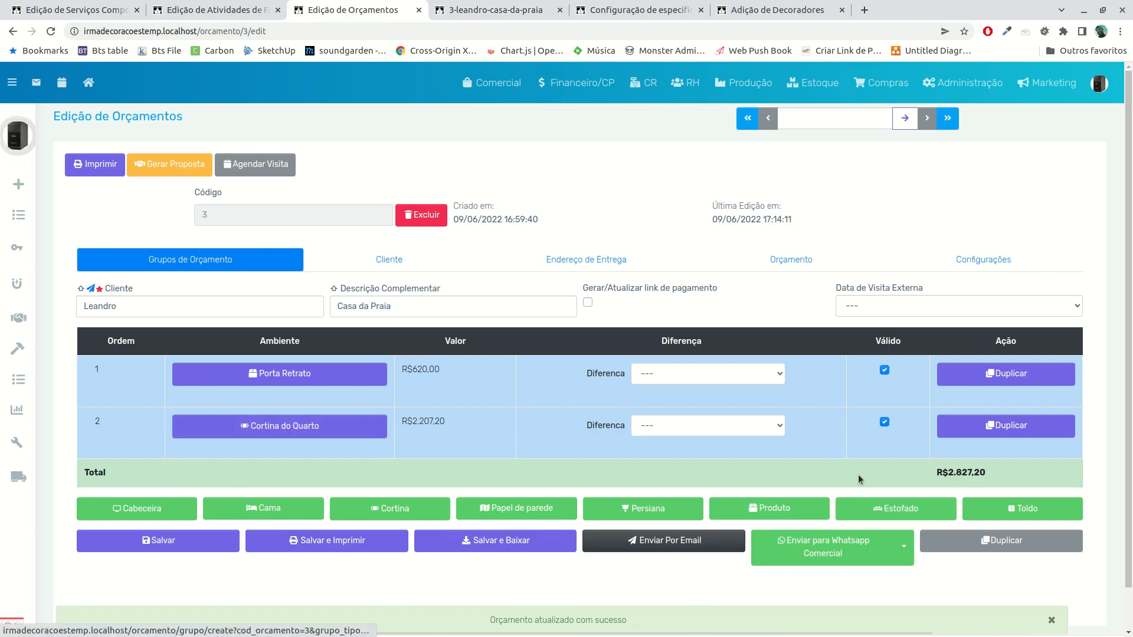
scroll(819, 485, "down", 1)
left_click(975, 394)
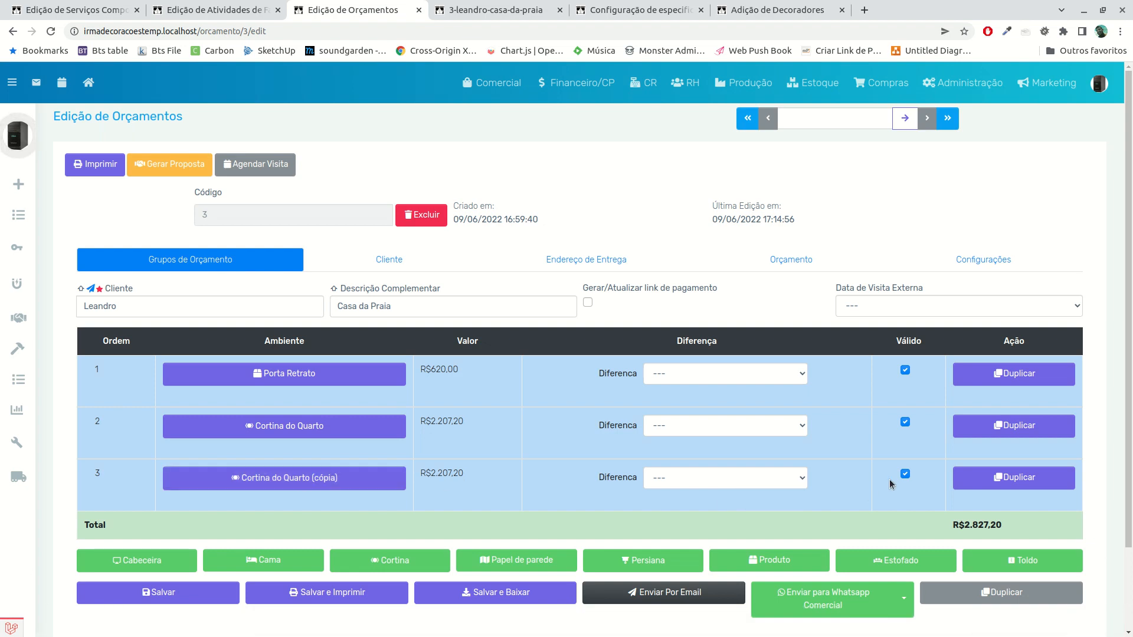
left_click(757, 478)
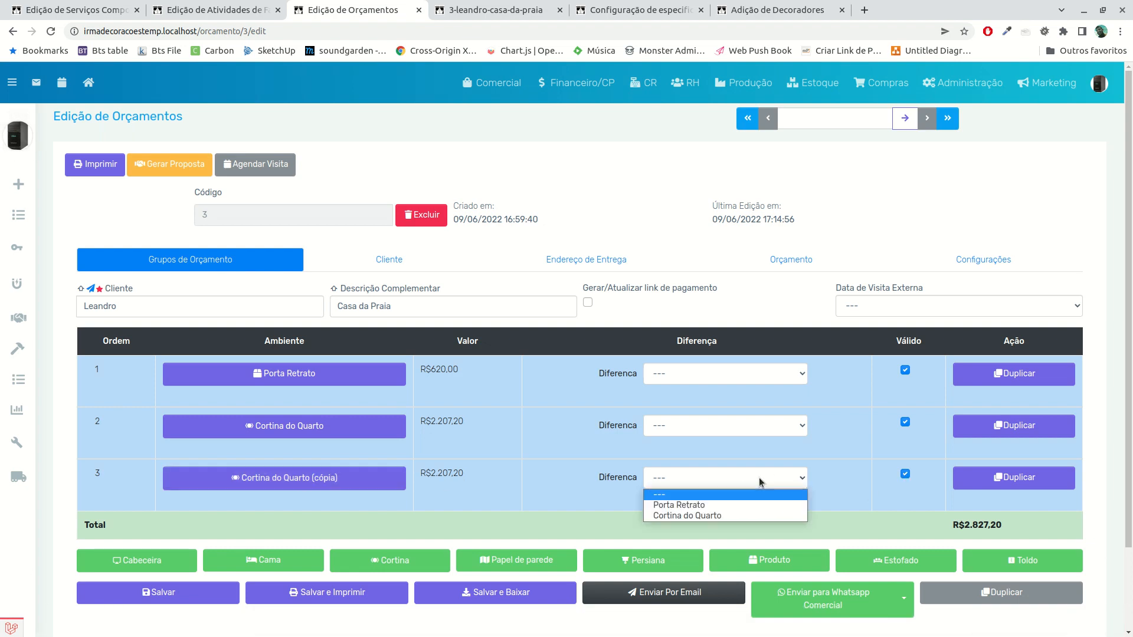
left_click(720, 516)
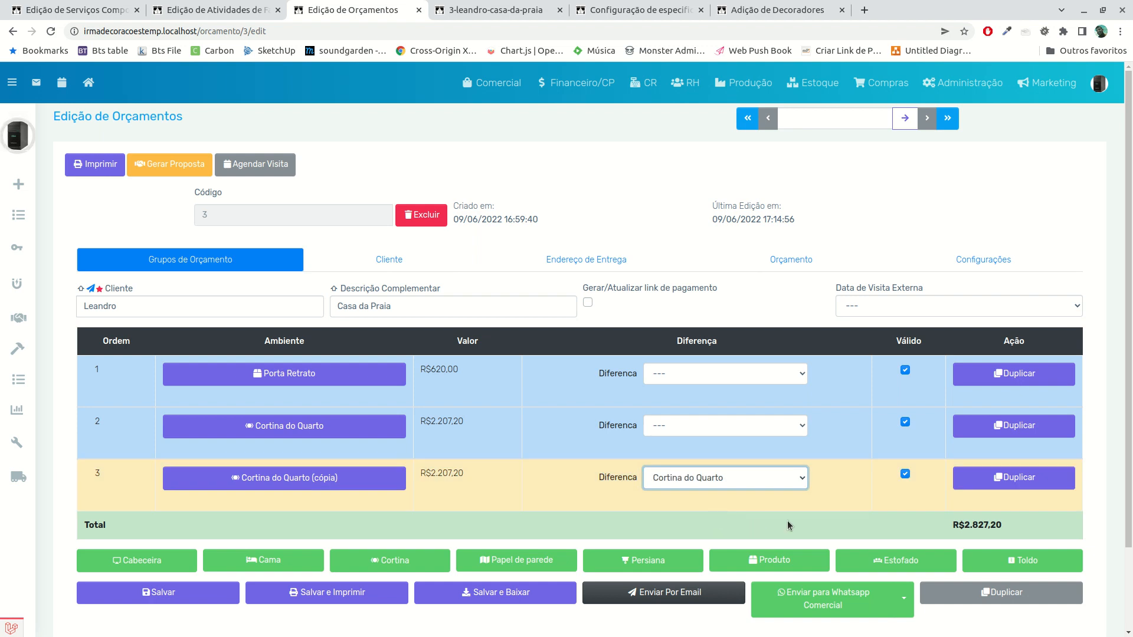
left_click(158, 601)
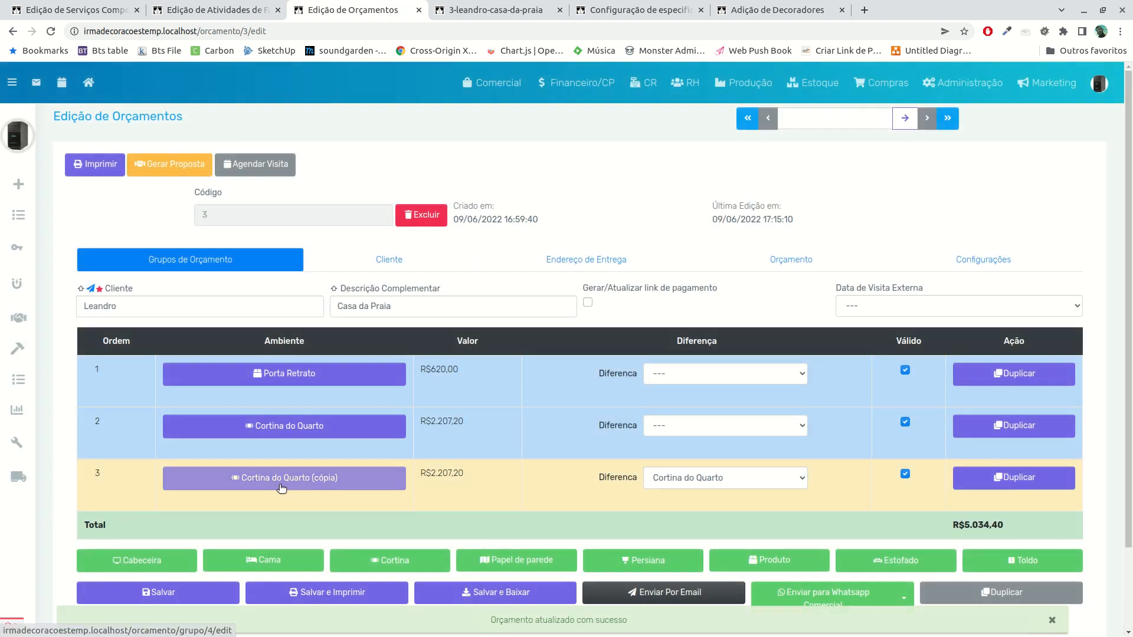
Rename the copied curtain group Cortina do Quarto Nova Opção and set its Tecido quantity to 15,000
left_click(282, 487)
left_click(205, 294)
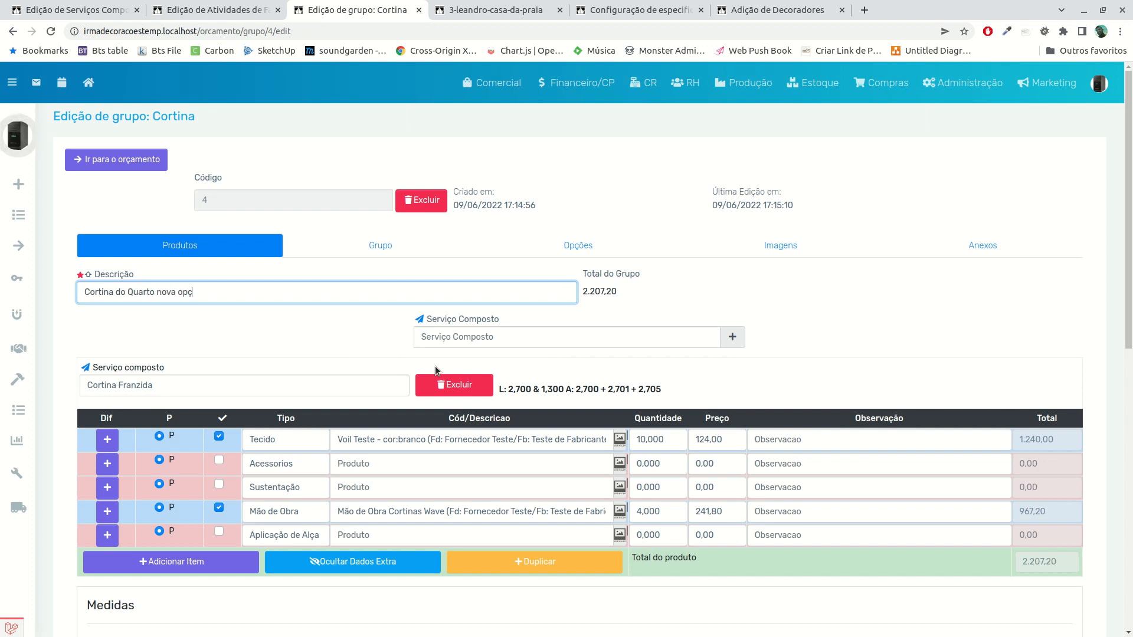
scroll(510, 385, "down", 1)
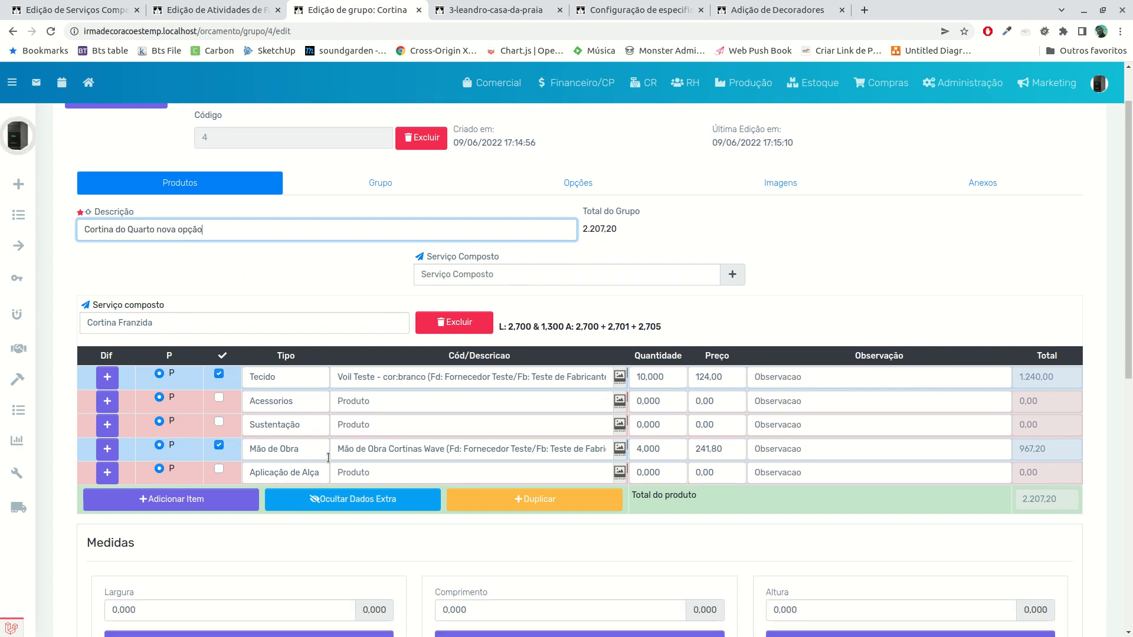
left_click(662, 379)
type("15000")
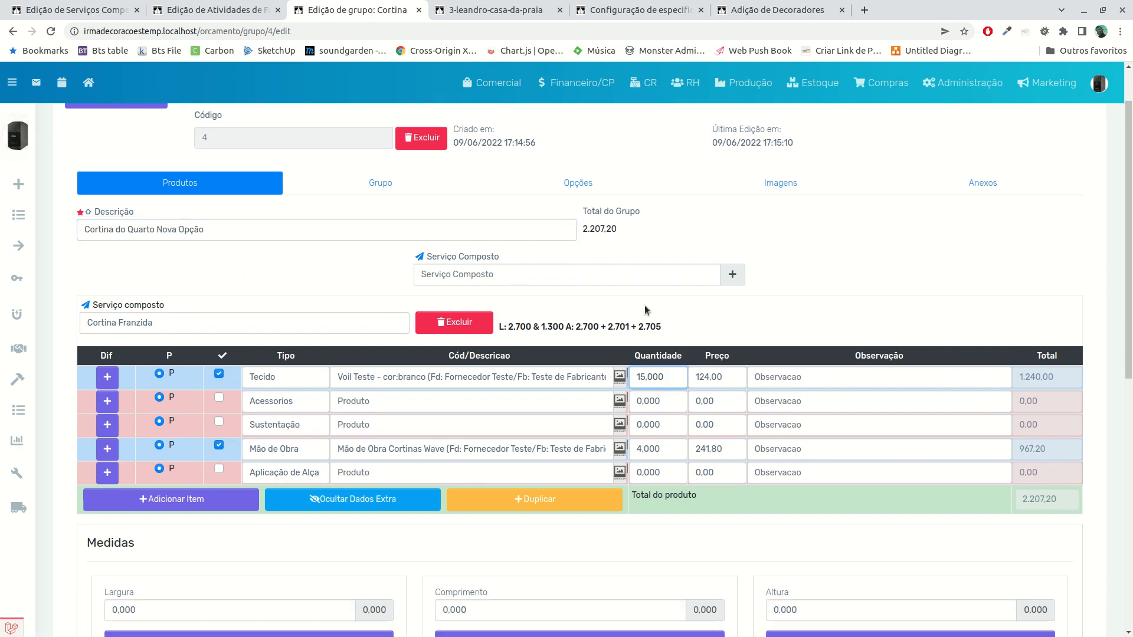
left_click(597, 342)
Turn off the Alça complement in the copied curtain group and save the group
scroll(508, 372, "down", 6)
scroll(511, 379, "down", 3)
scroll(499, 401, "up", 6)
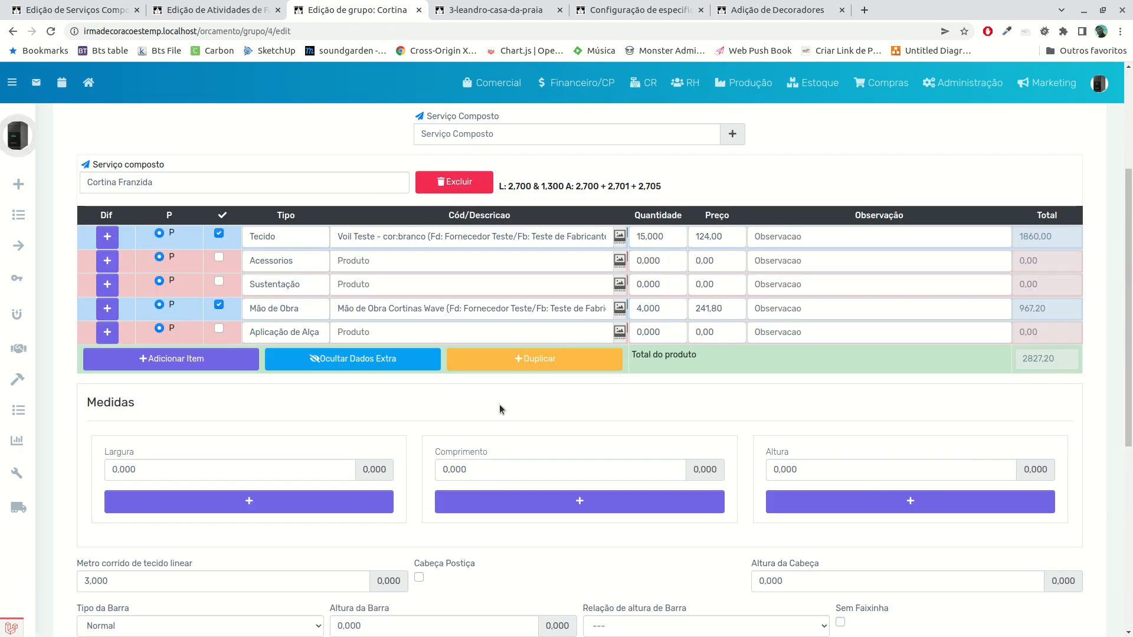
scroll(500, 409, "down", 5)
left_click(462, 473)
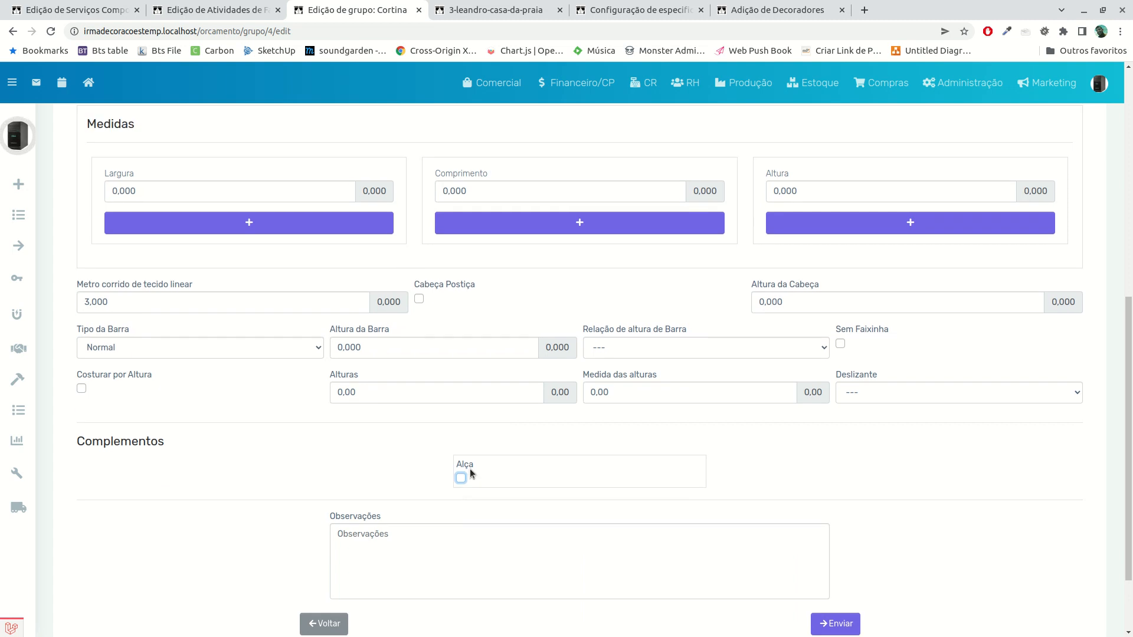
scroll(359, 258, "up", 4)
scroll(496, 379, "down", 5)
left_click(835, 527)
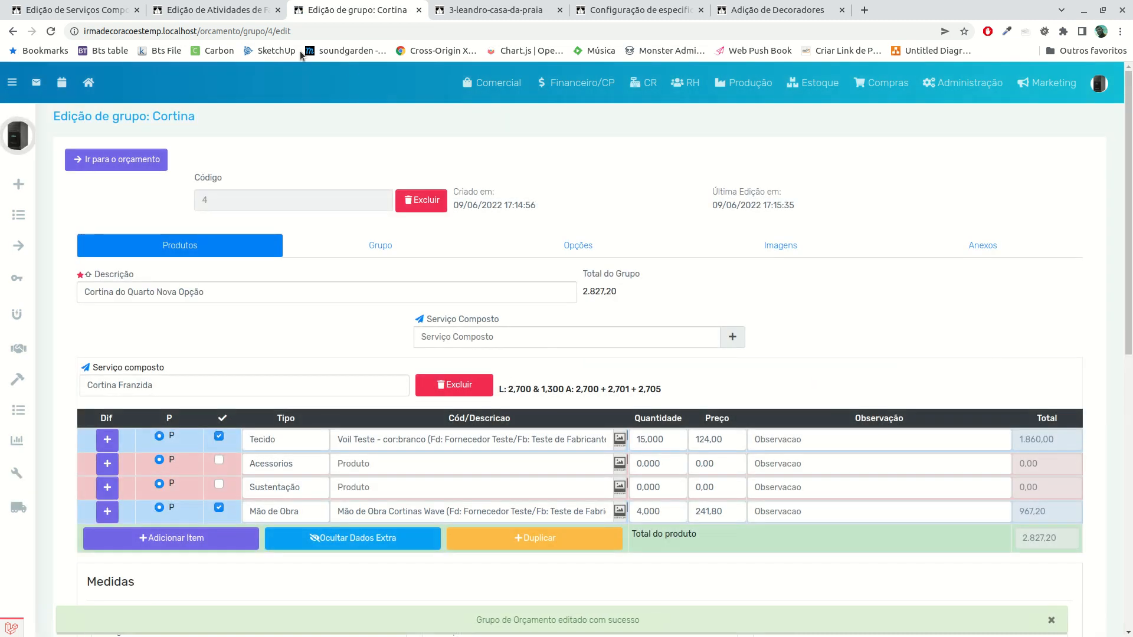
Return to the budget, reload its printed PDF, and compare the new curtain option with the groups in the budget
left_click(158, 161)
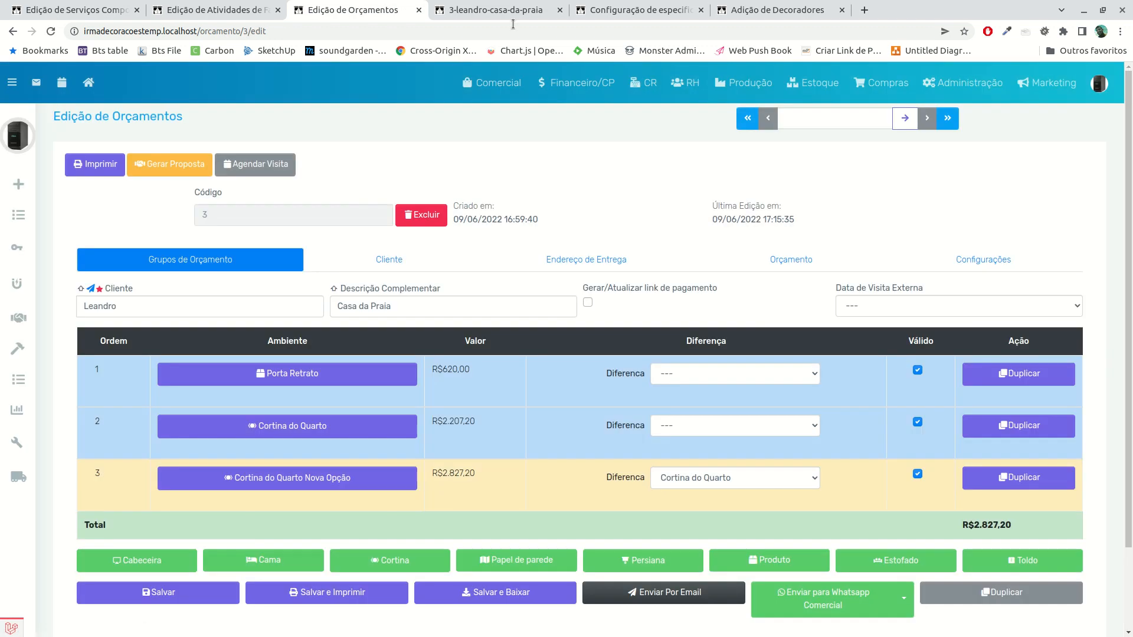
left_click(176, 165)
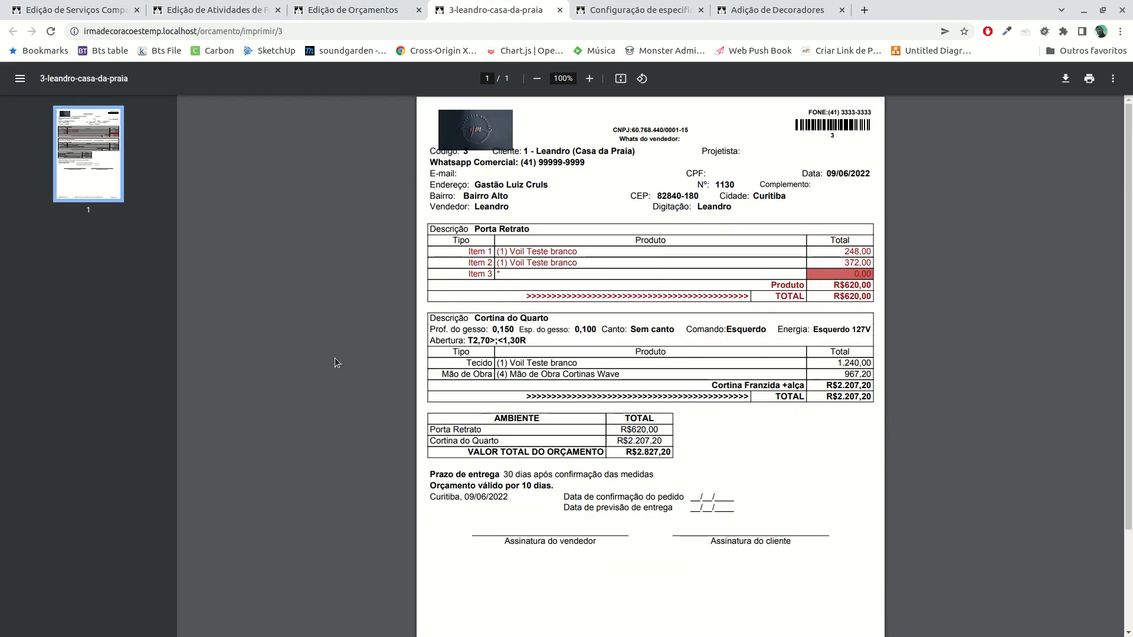
key("F5")
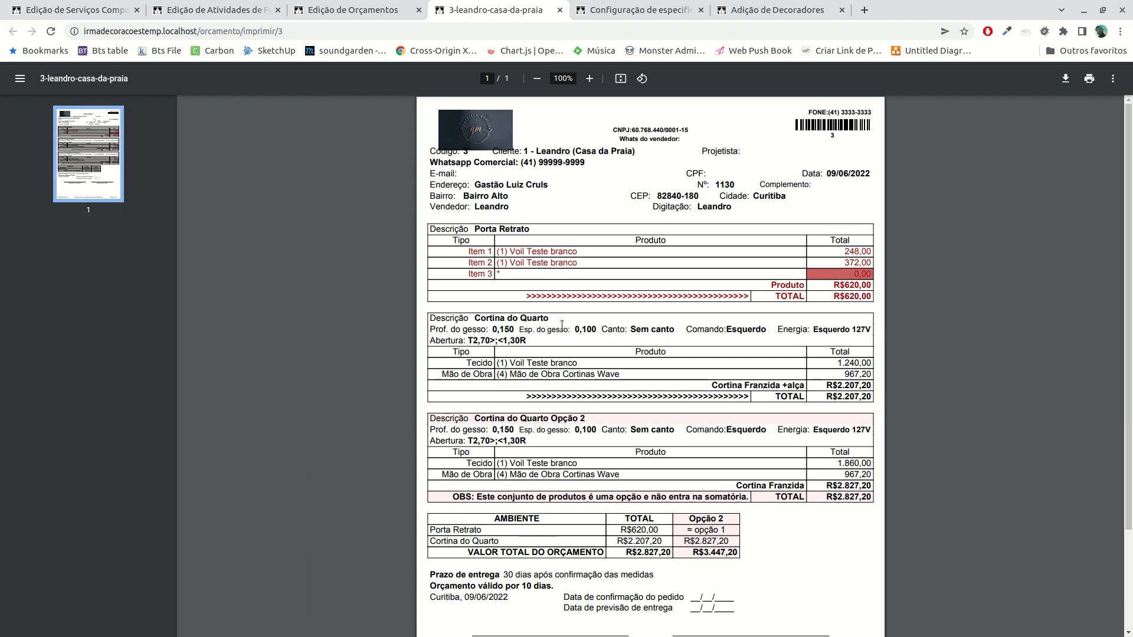
left_click(343, 14)
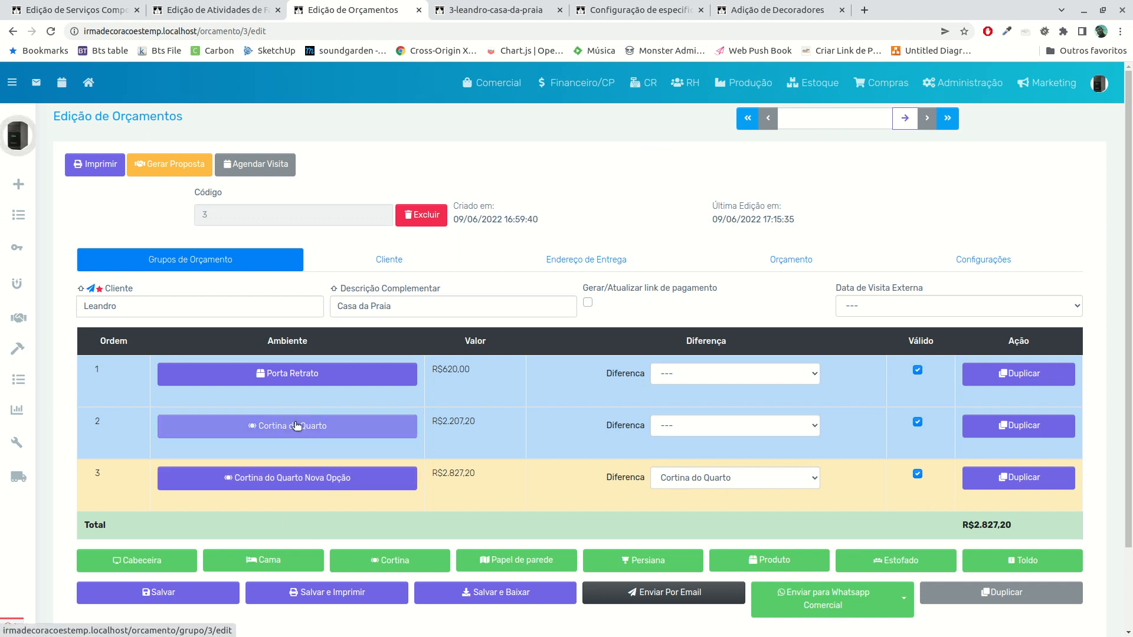
left_click(497, 10)
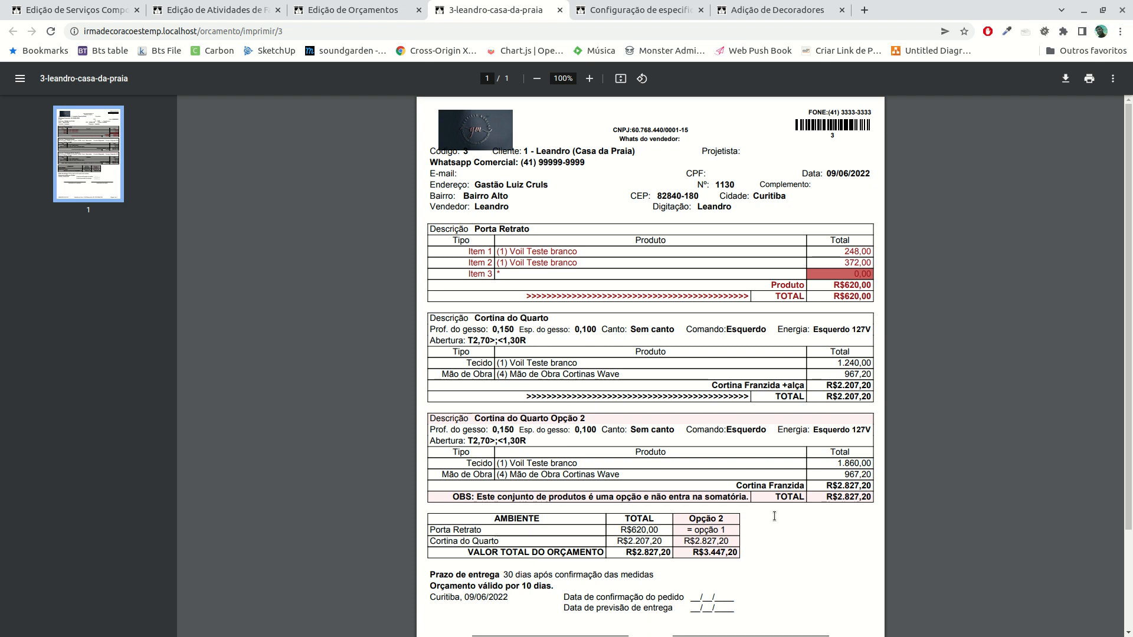
scroll(780, 526, "down", 3)
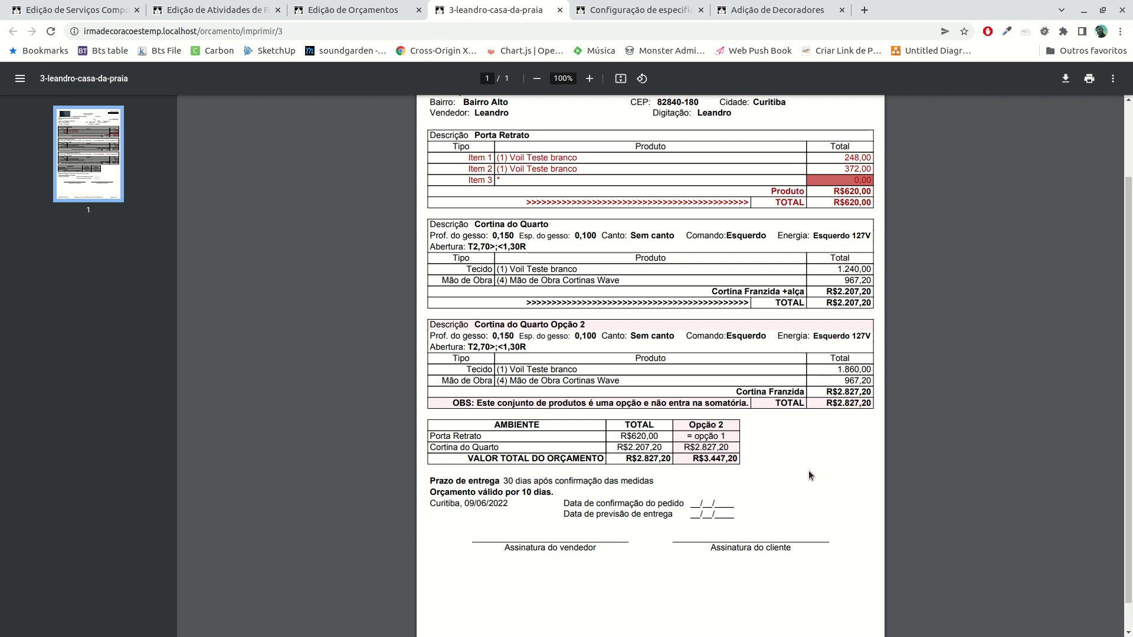
scroll(768, 491, "up", 2)
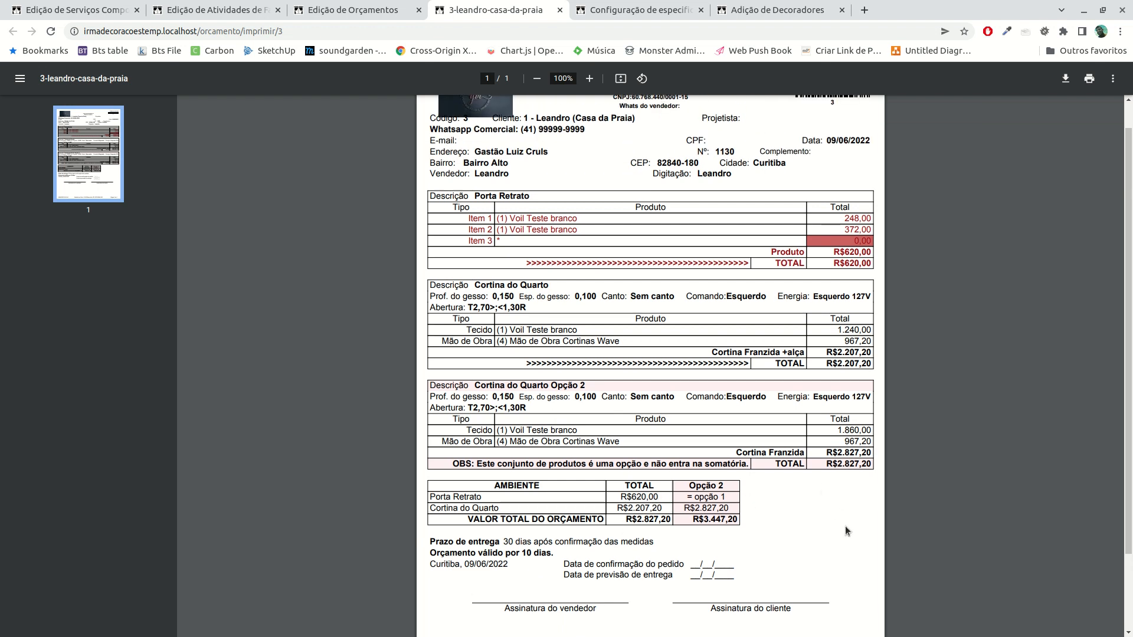
scroll(505, 460, "down", 3)
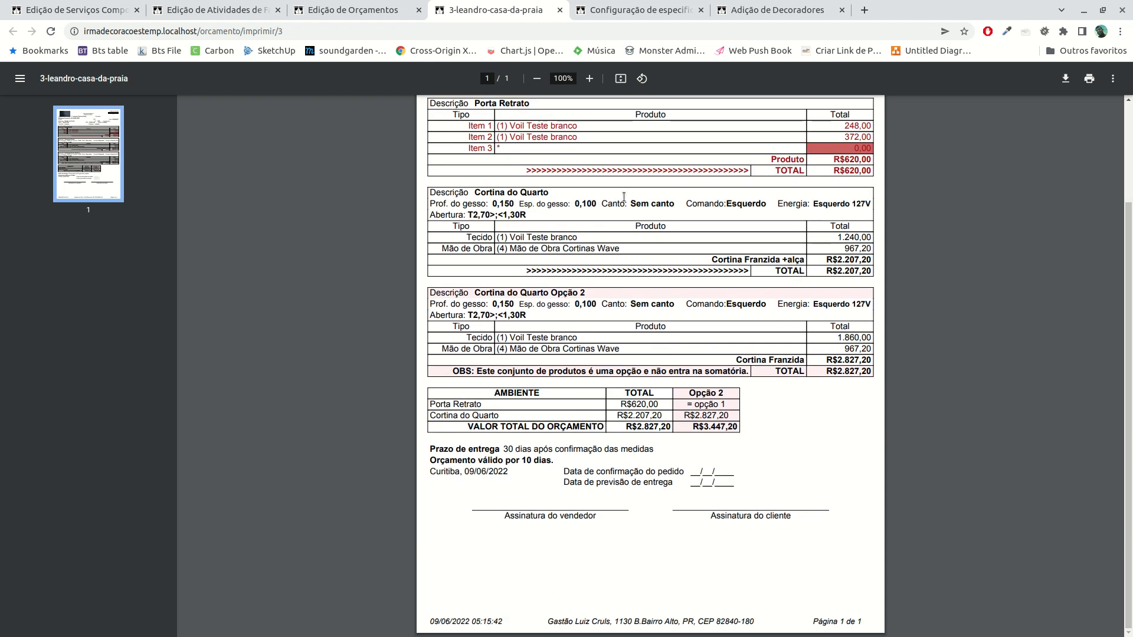
Turn off Válido for the Cortina do Quarto Nova Opção group, save the budget, and reload its printed PDF
left_click(352, 8)
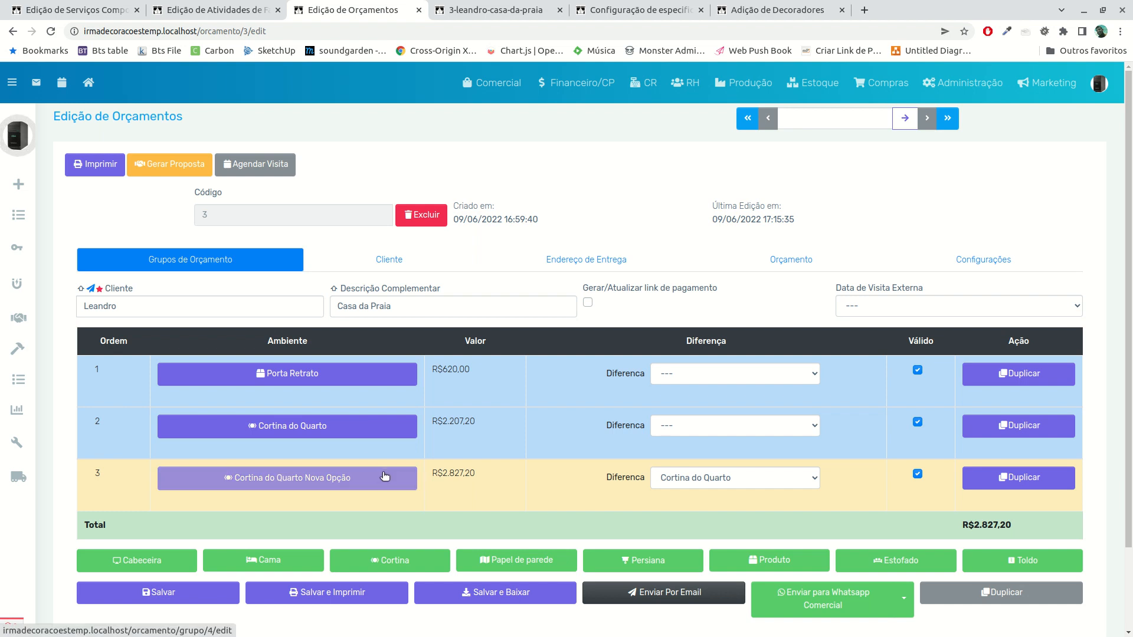
left_click(917, 474)
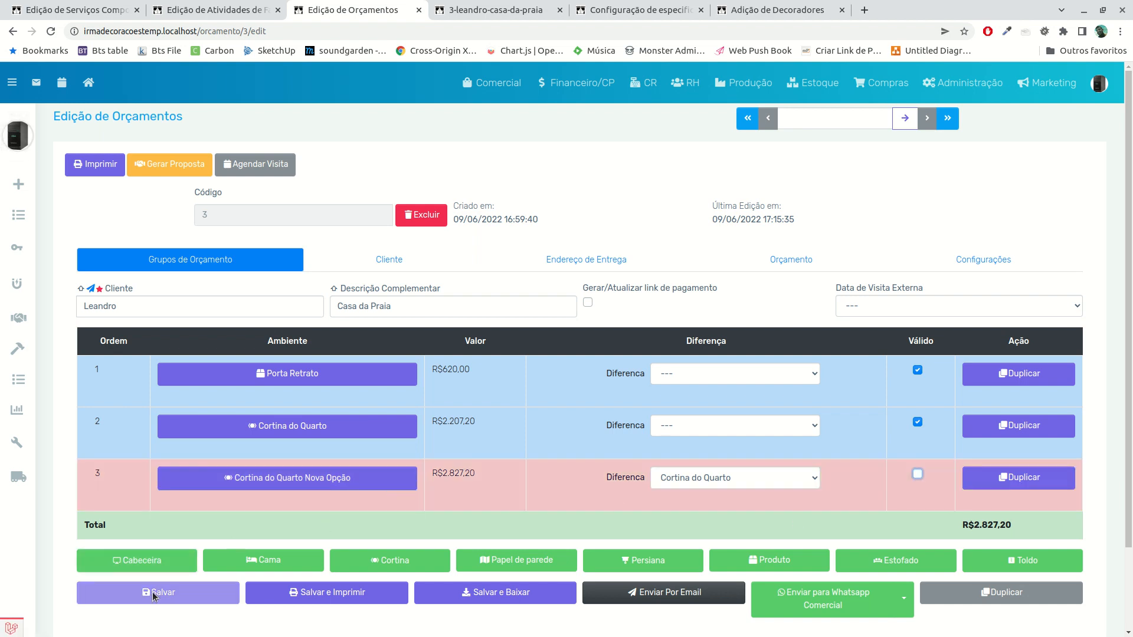
left_click(154, 594)
left_click(466, 10)
key("F5")
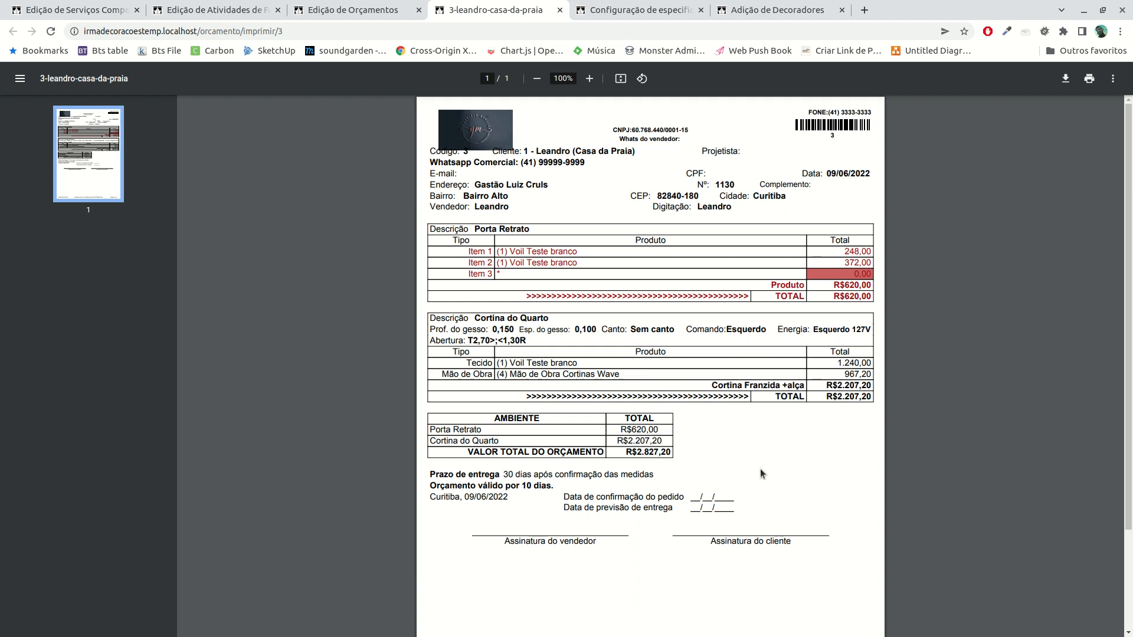
Turn off Válido for the Porta Retrato group, save the budget, and reload its printed PDF
left_click(357, 7)
left_click(917, 370)
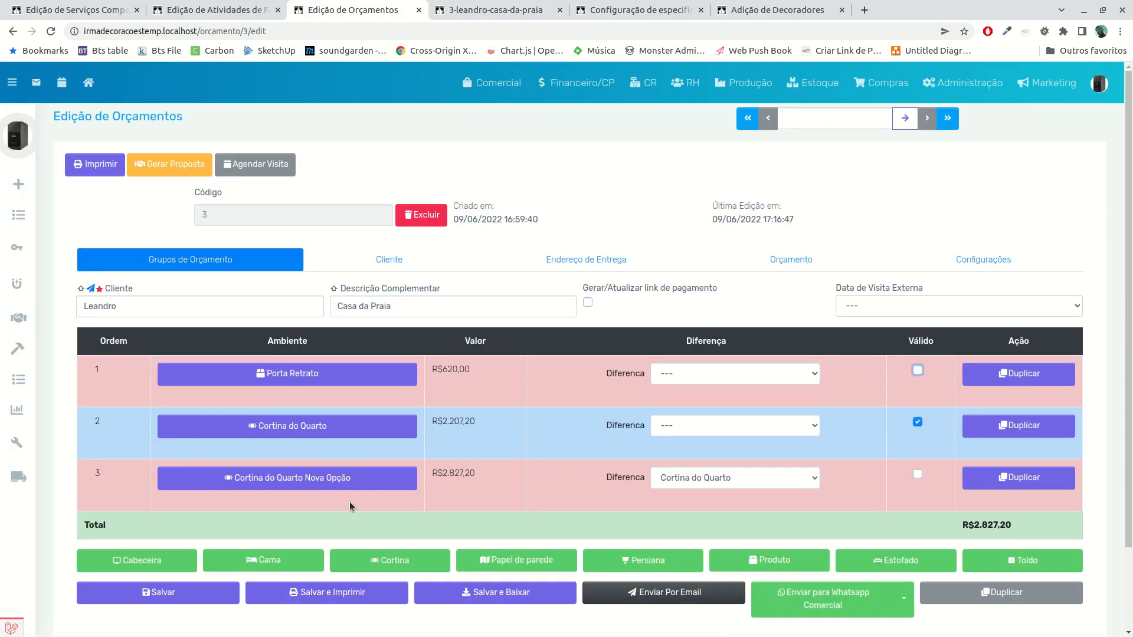
left_click(208, 594)
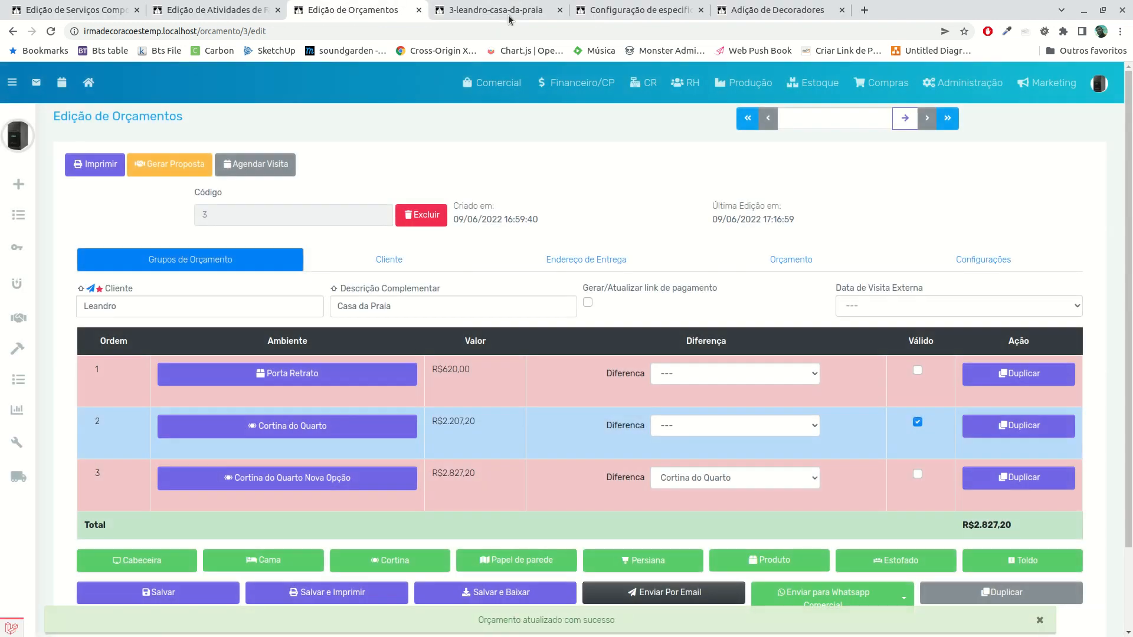
left_click(495, 10)
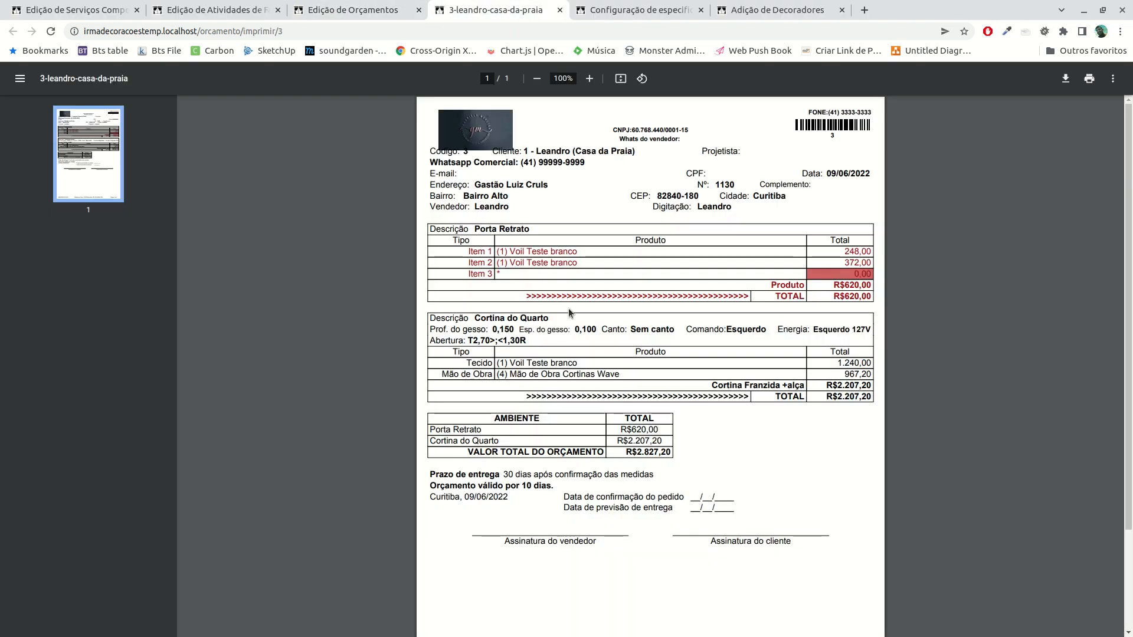
key("F5")
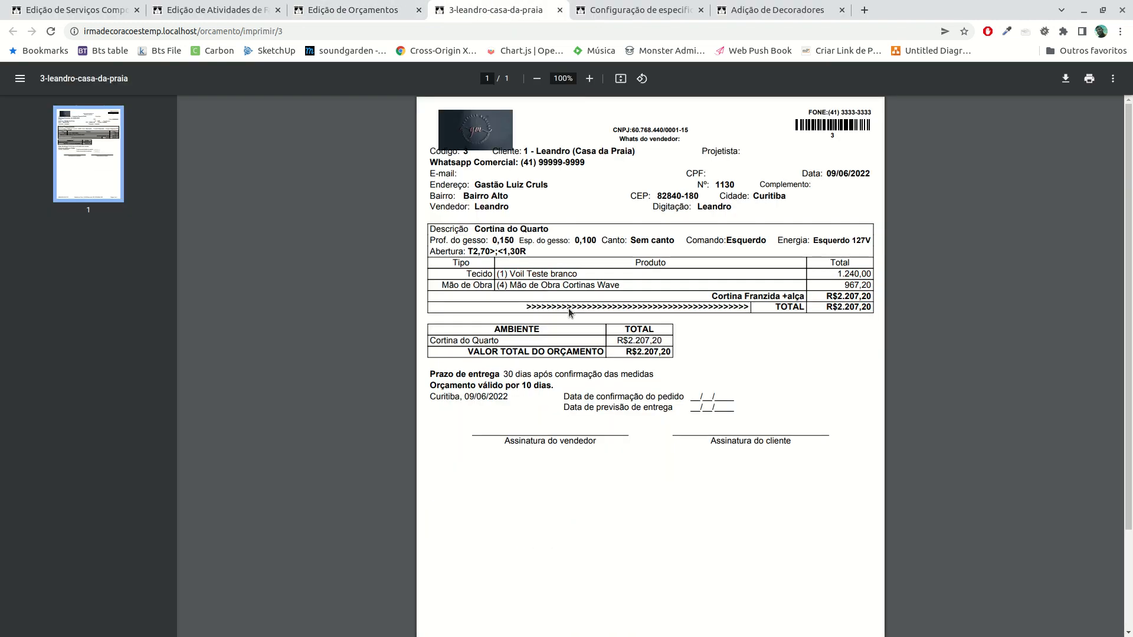
Make Cortina do Quarto Nova Opção the only valid group in the budget and clear its Diferença selection
left_click(378, 10)
scroll(429, 334, "down", 3)
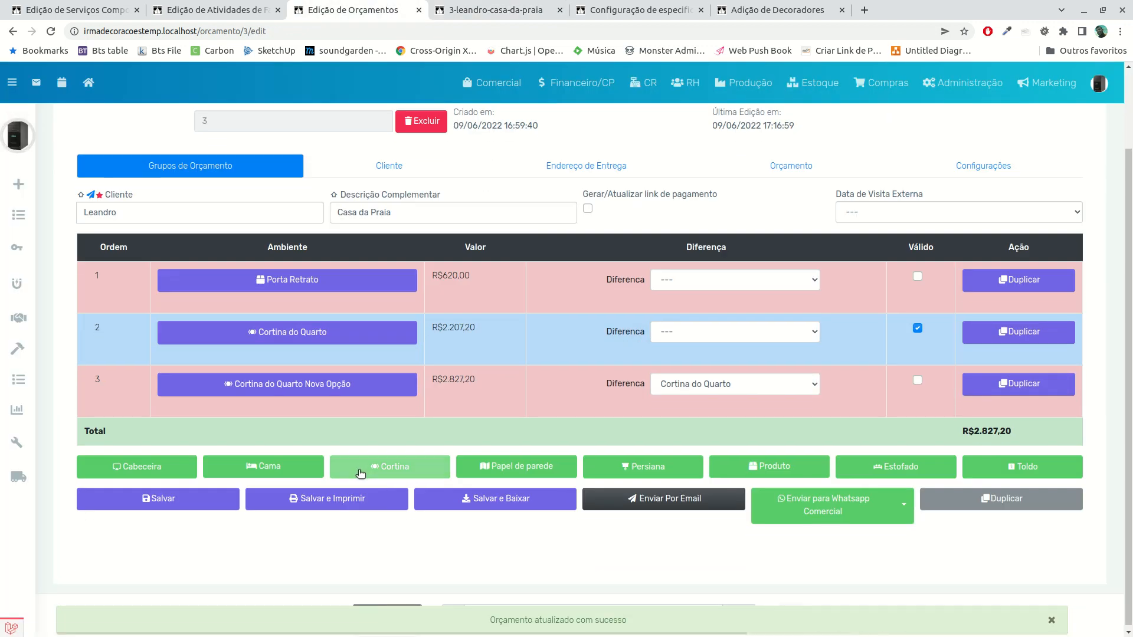
left_click(918, 382)
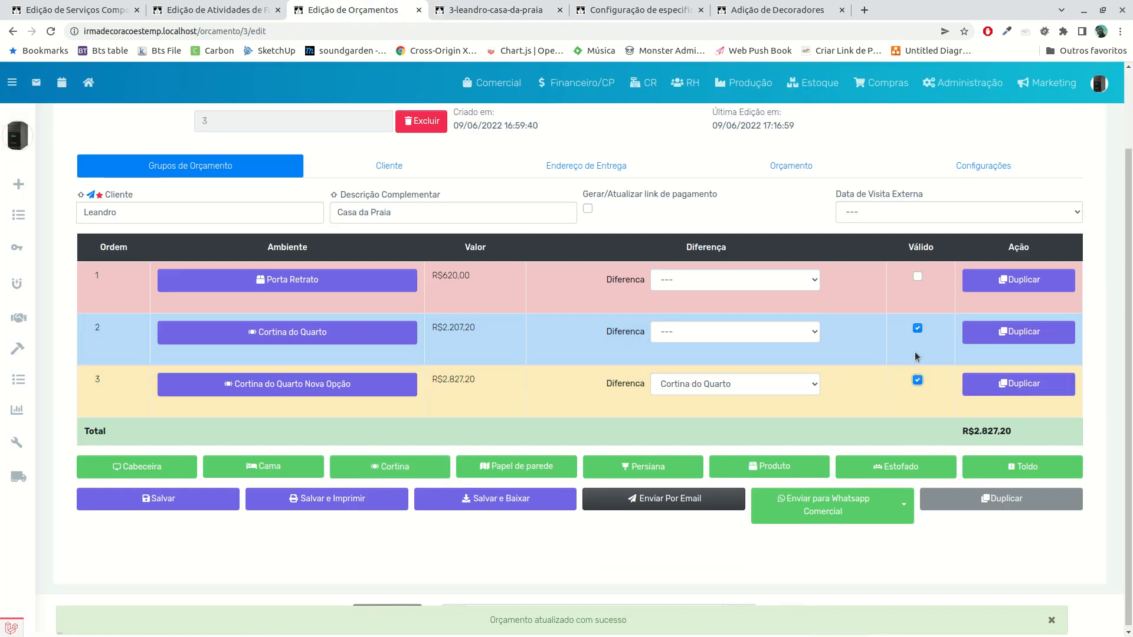
left_click(917, 329)
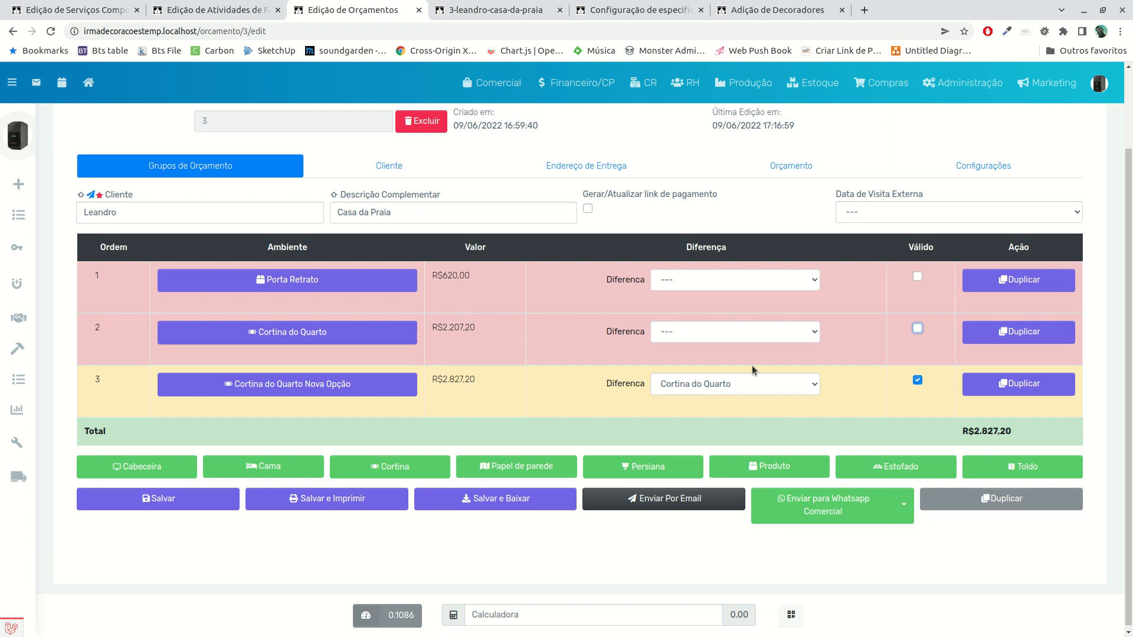
left_click(741, 389)
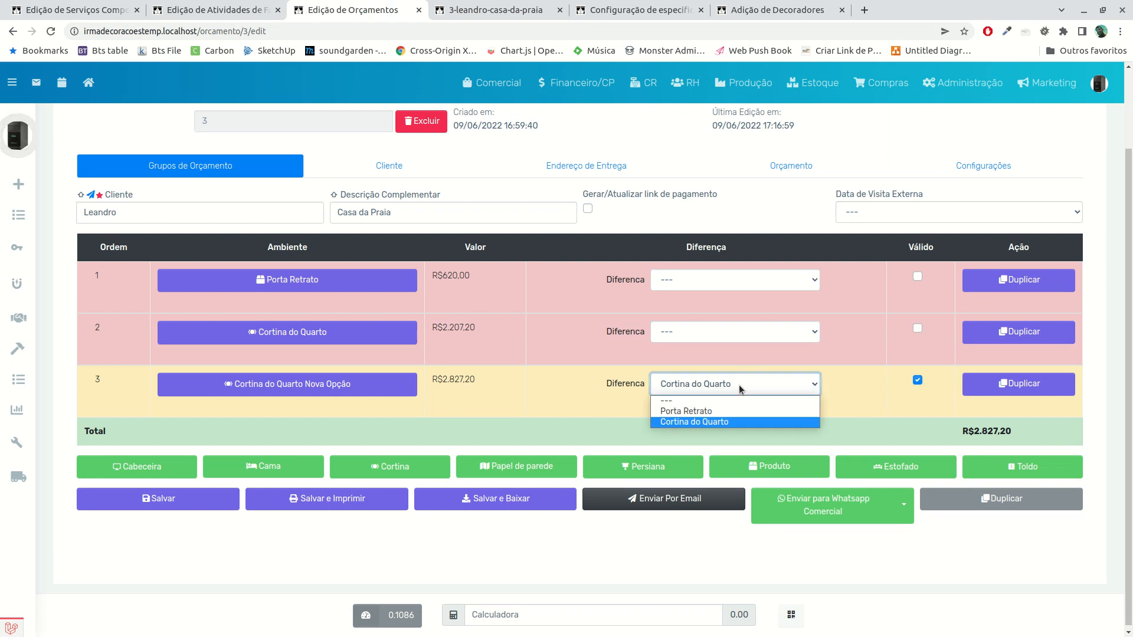
left_click(717, 400)
Save the budget with the new curtain option and reload the printed PDF to check it
left_click(159, 500)
left_click(495, 10)
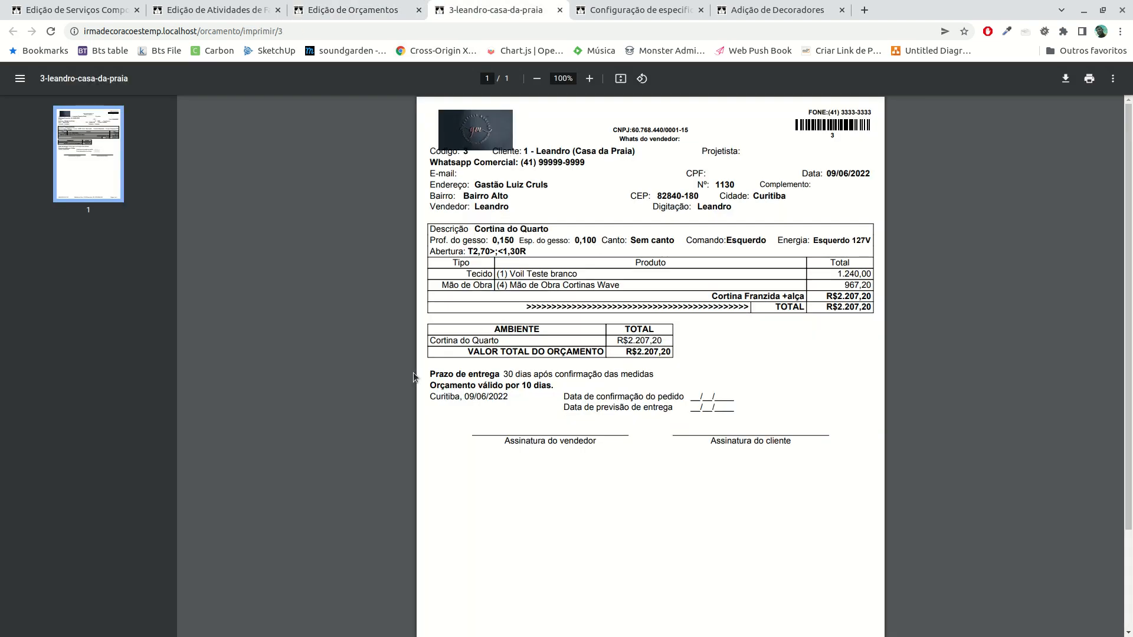
key("F5")
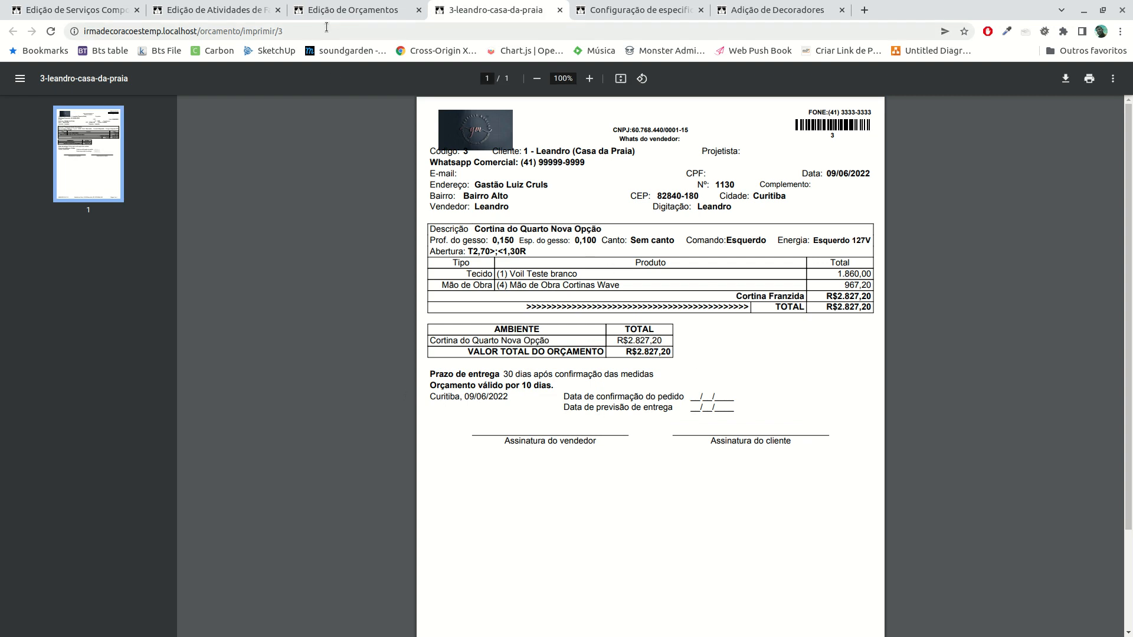
Open the Cortina do Quarto Nova Opção group and view the composite services available to add
left_click(349, 10)
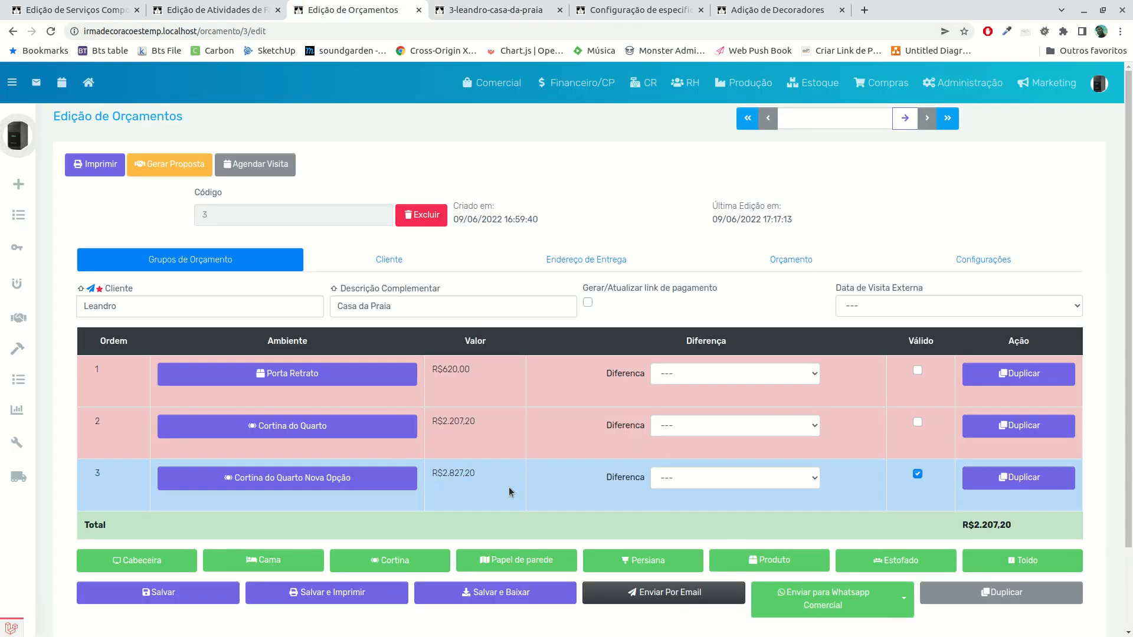
scroll(334, 415, "down", 2)
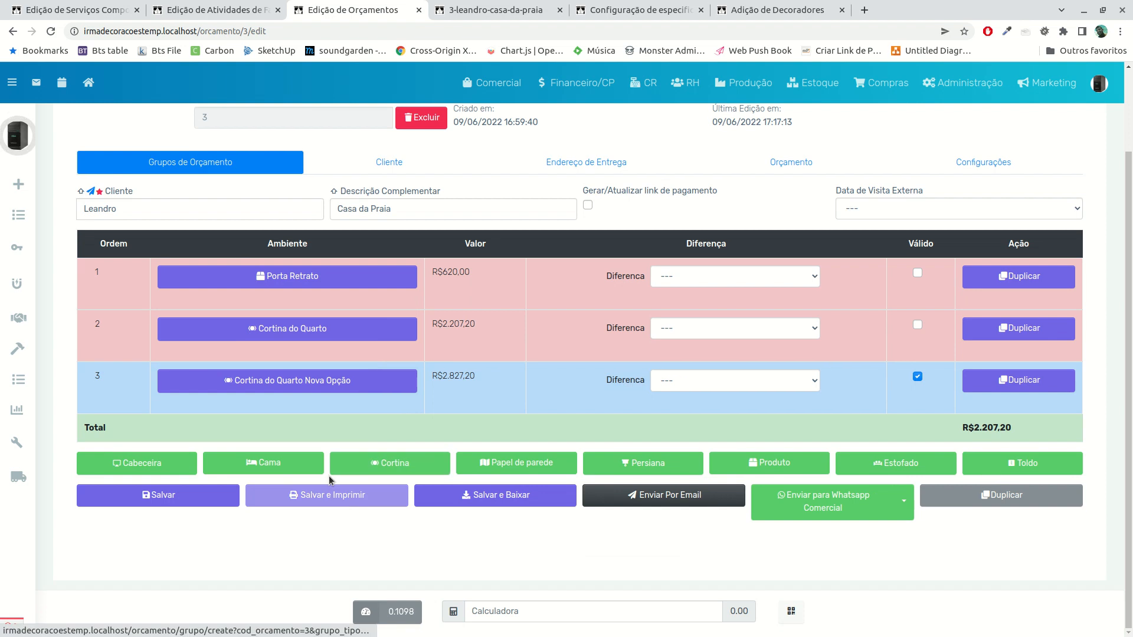
left_click(266, 390)
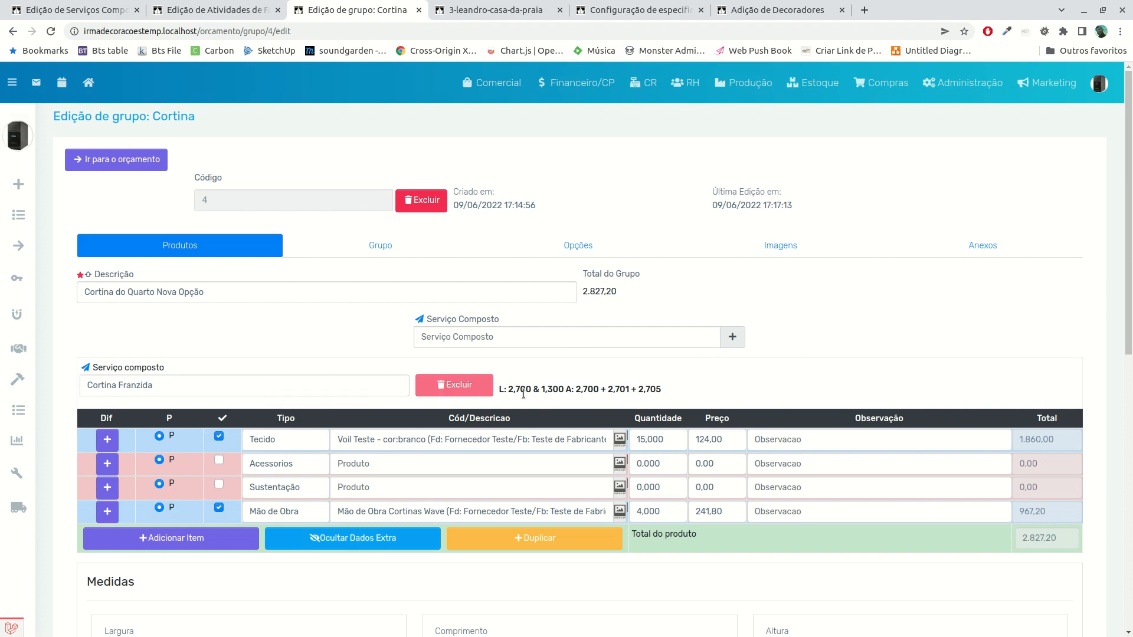
left_click(454, 328)
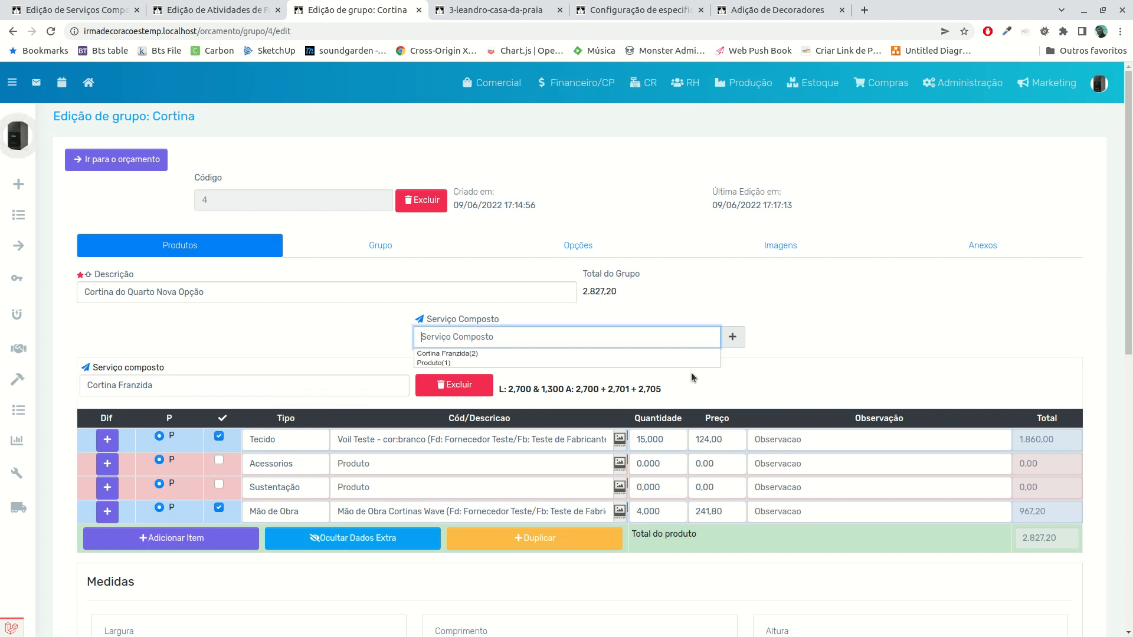
left_click(890, 353)
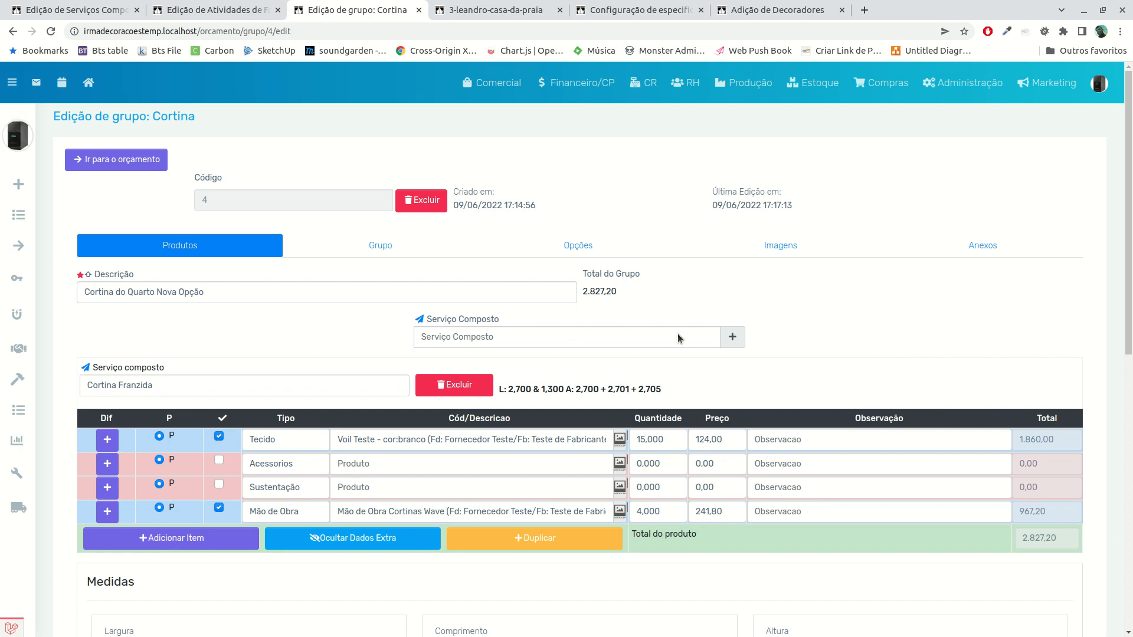
left_click(575, 331)
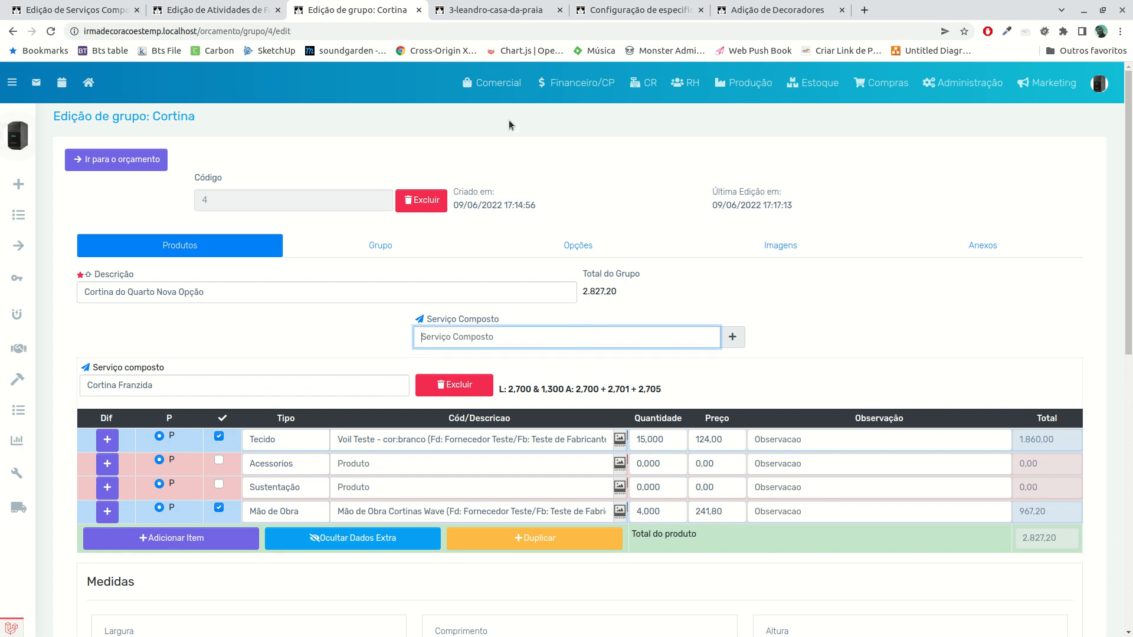
Open the Cortina Franzida record from the Serviços Compostos list and view its Orçamento items
left_click(546, 10)
left_click(686, 10)
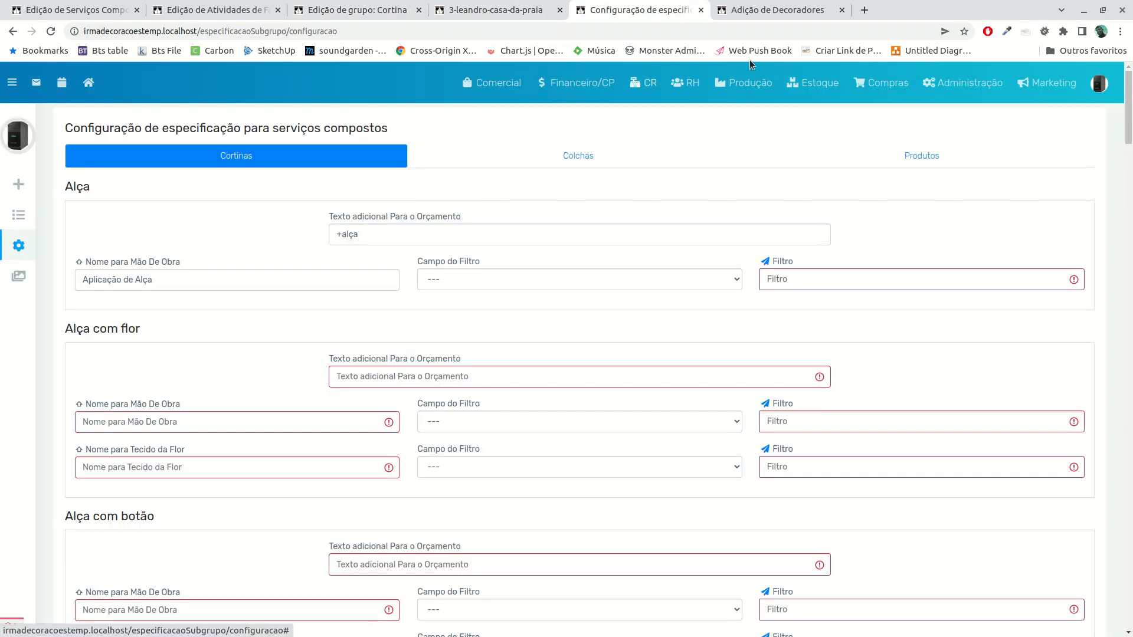
left_click(798, 12)
left_click(450, 7)
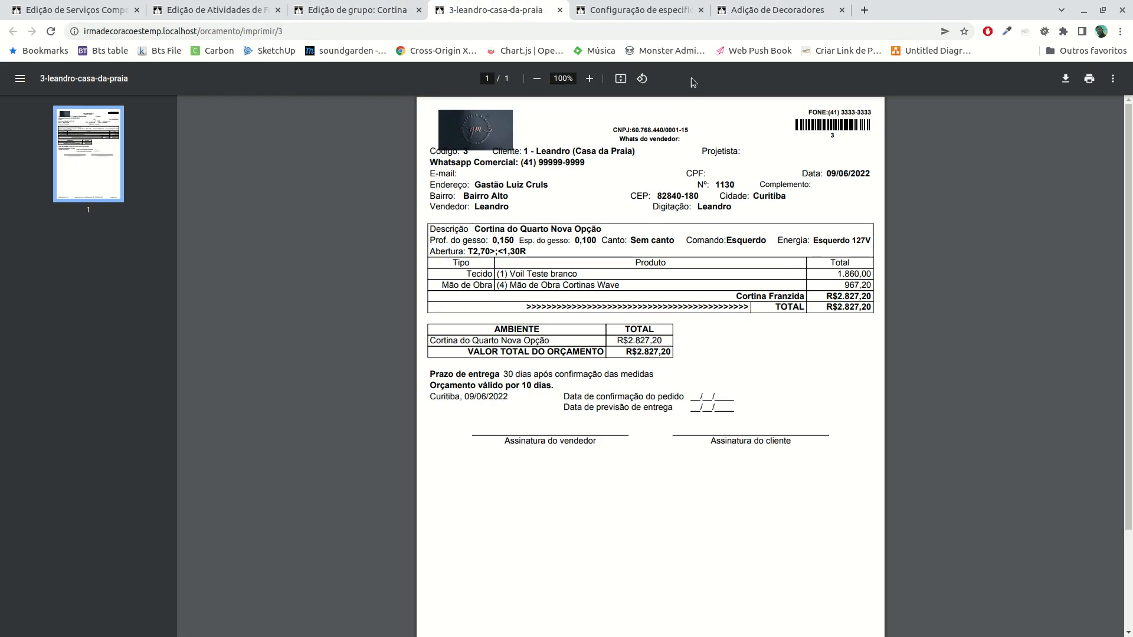
left_click(595, 12)
left_click(739, 84)
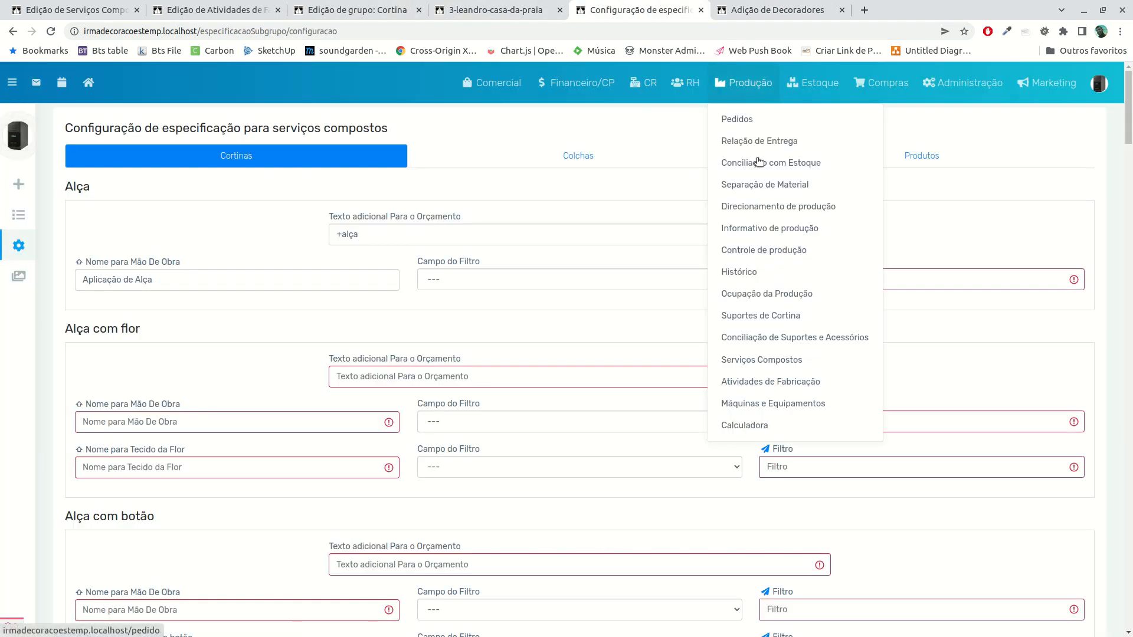
left_click(746, 361)
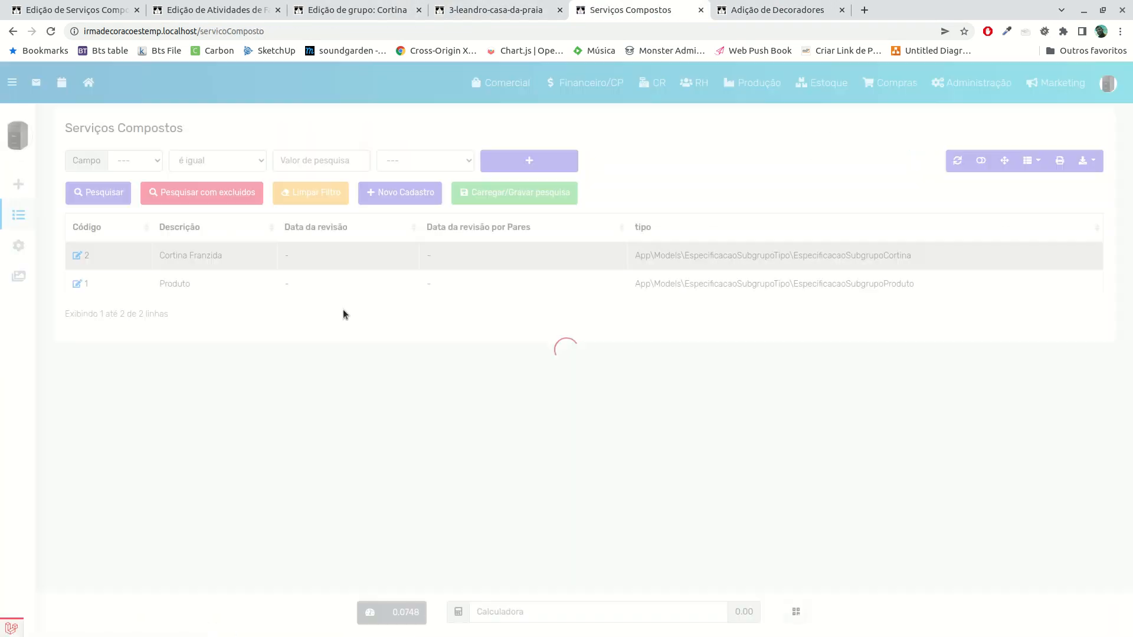
left_click(77, 255)
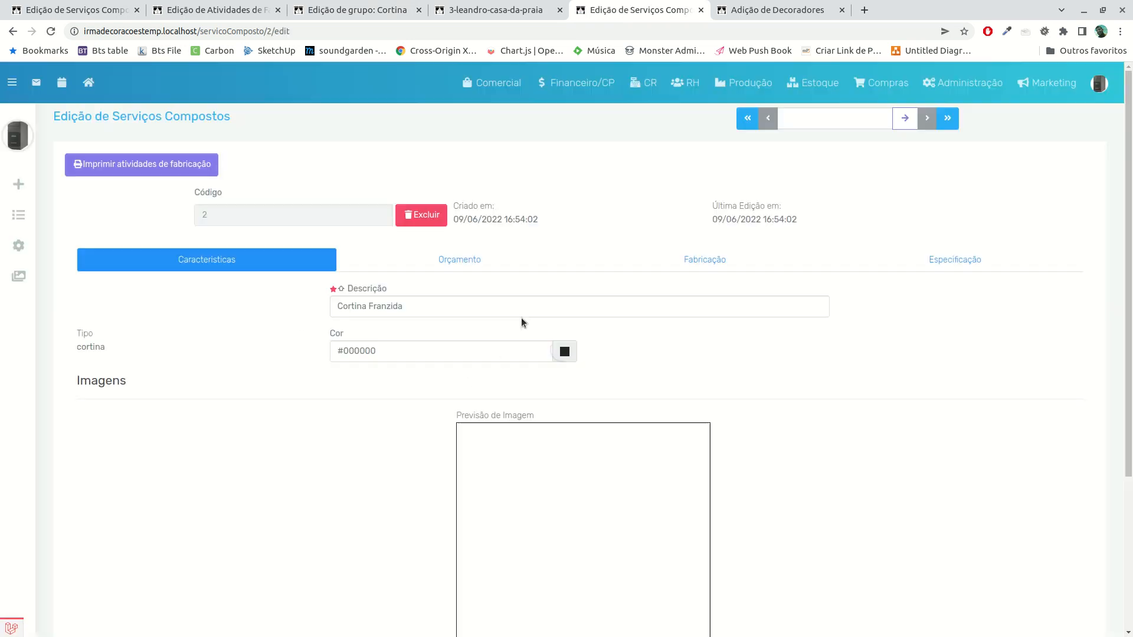
left_click(481, 263)
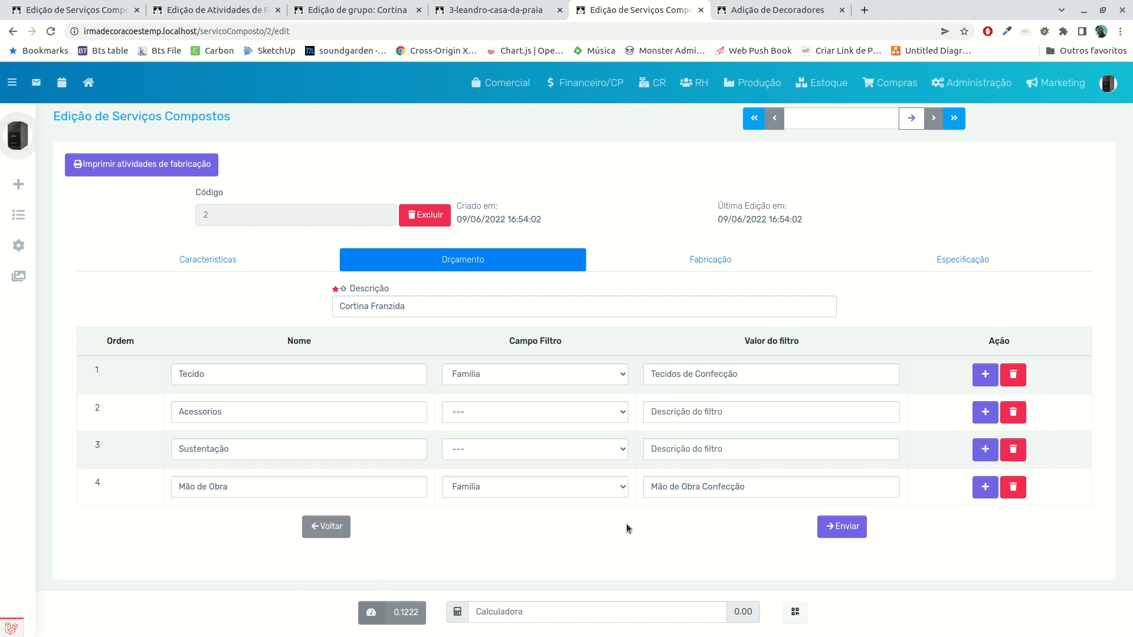
Return to the Cortina do Quarto Nova Opção group and review its item rows, measurements, and complements
left_click(472, 12)
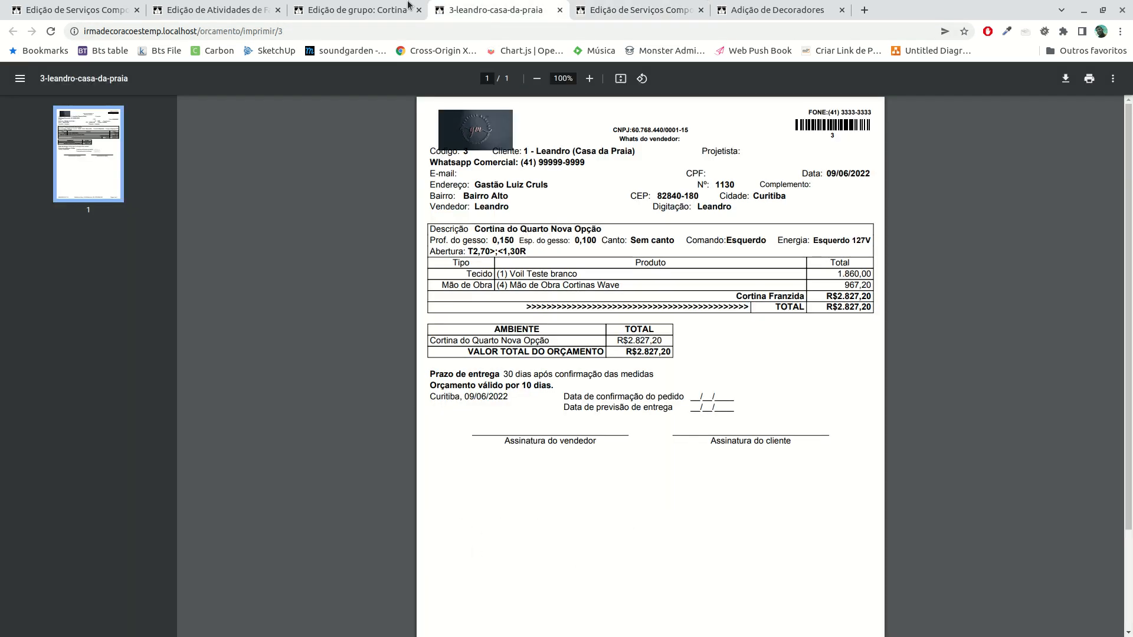
left_click(352, 8)
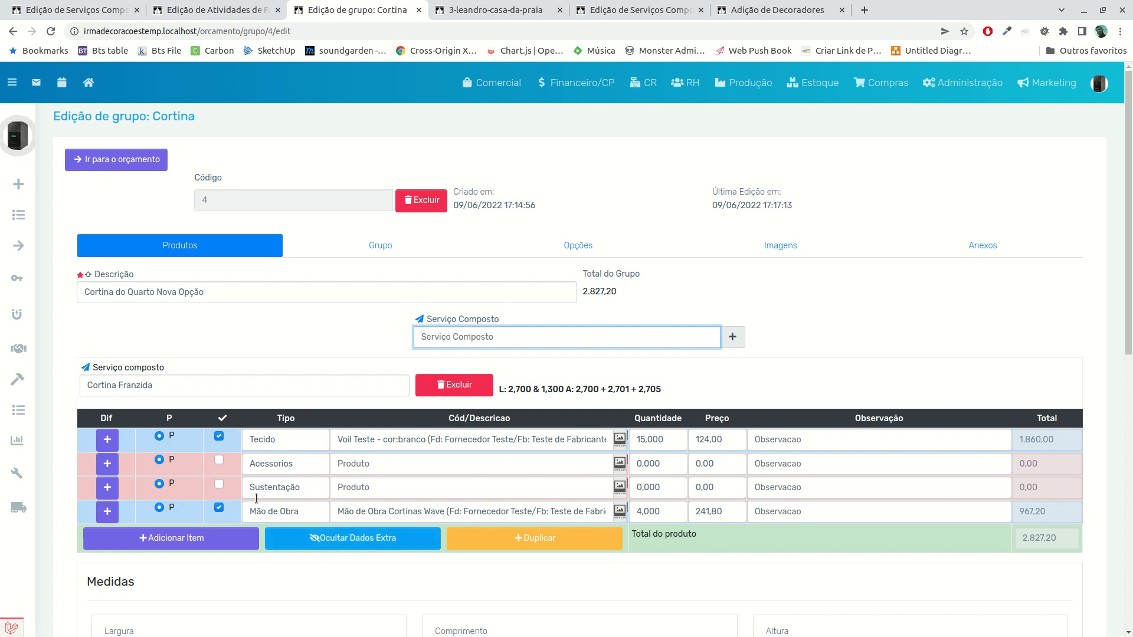
left_click(219, 461)
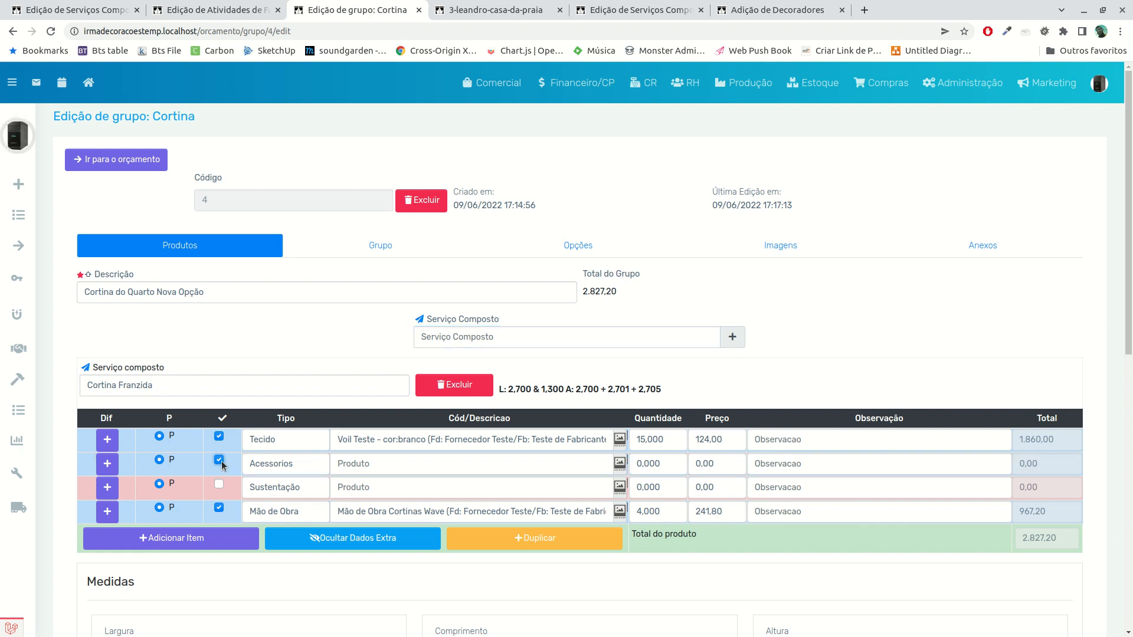
scroll(371, 492, "down", 4)
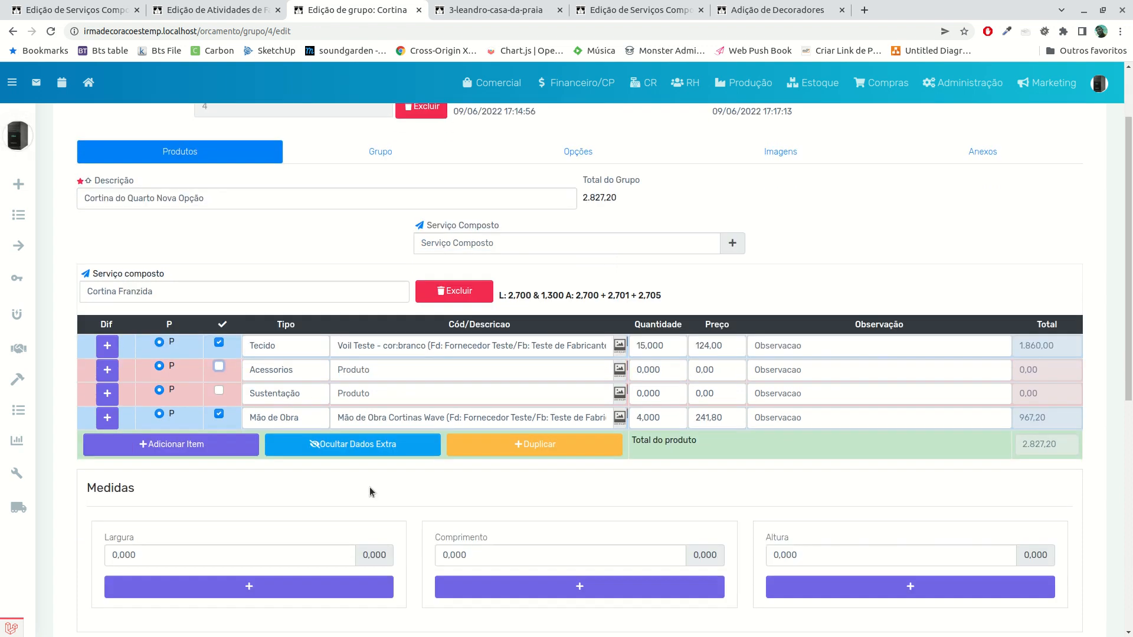
scroll(370, 492, "down", 3)
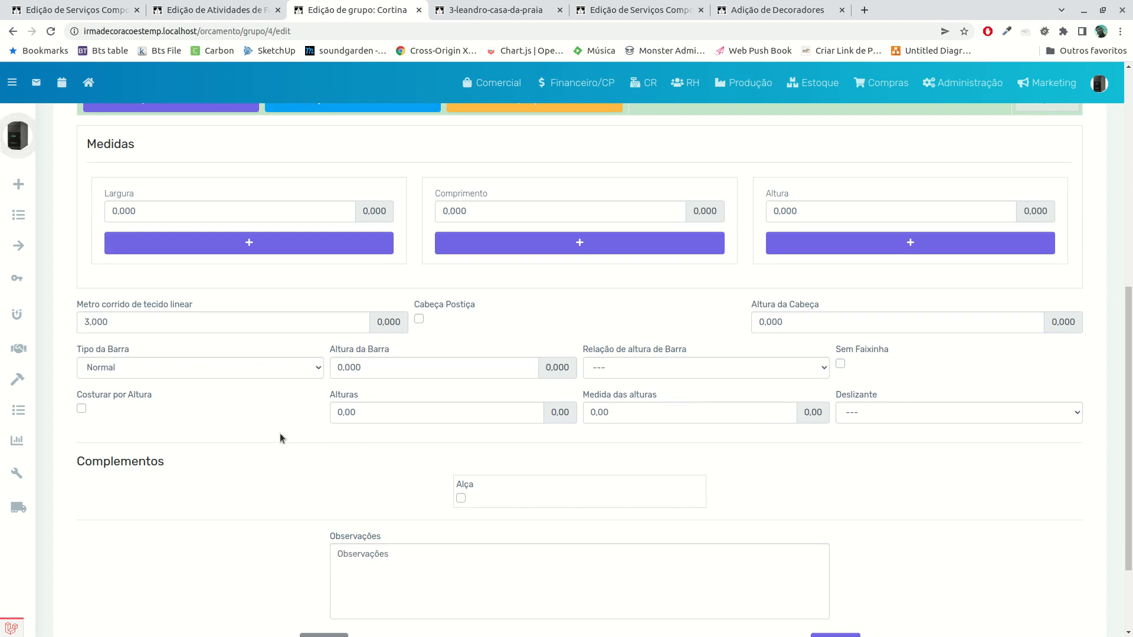
scroll(282, 432, "down", 2)
scroll(289, 430, "up", 7)
Return to the Cortina Franzida composite service and review its Fabricação and Características settings
left_click(497, 14)
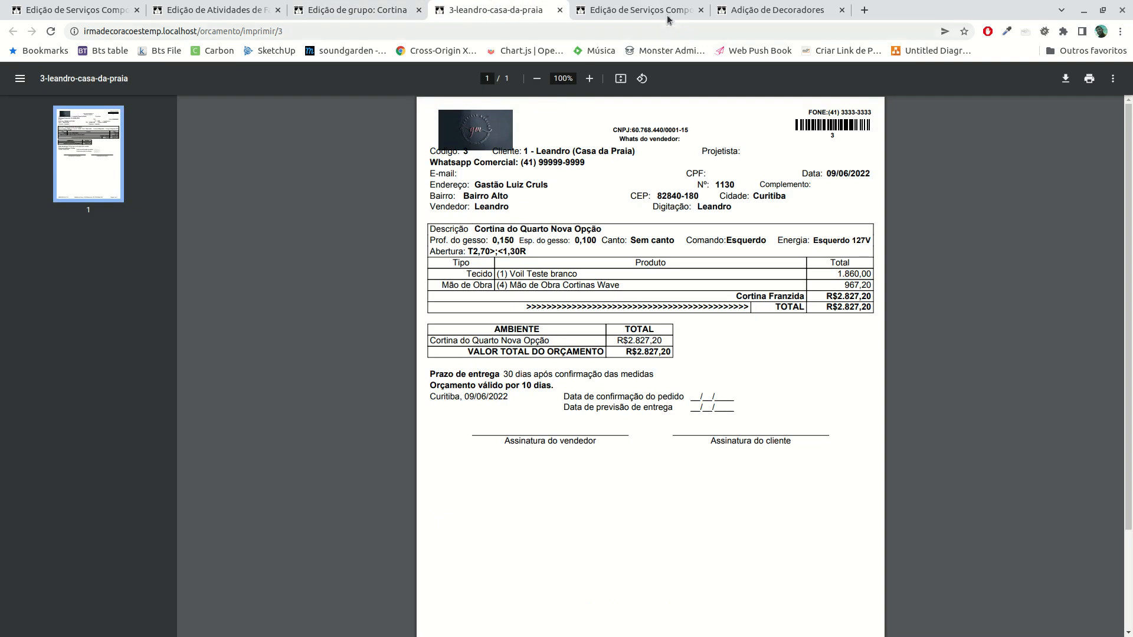
left_click(637, 12)
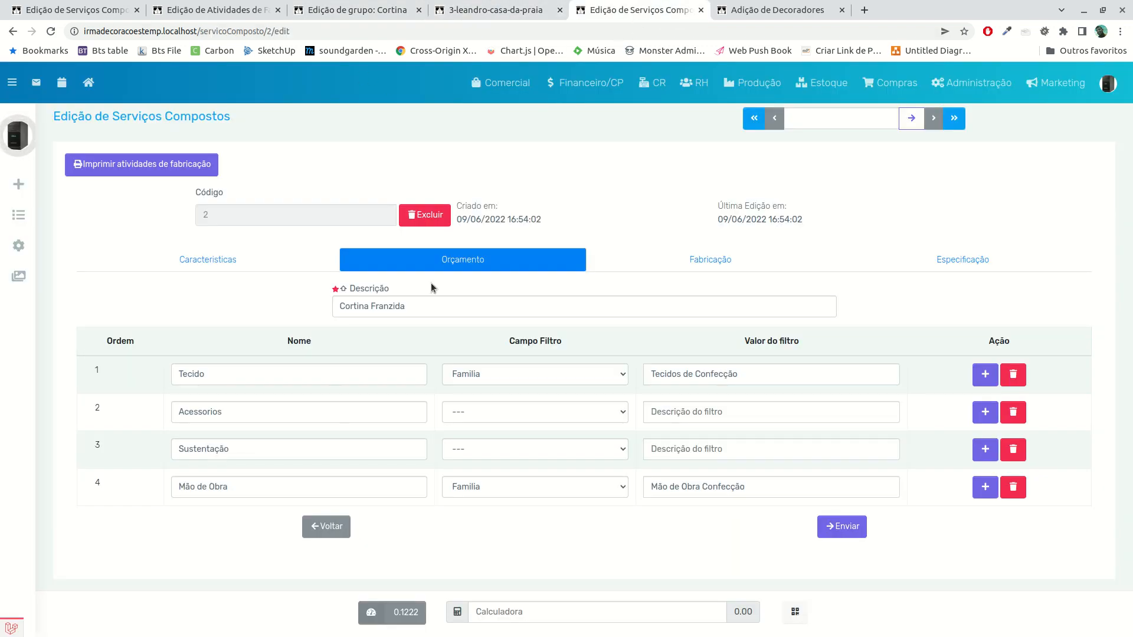
left_click(680, 261)
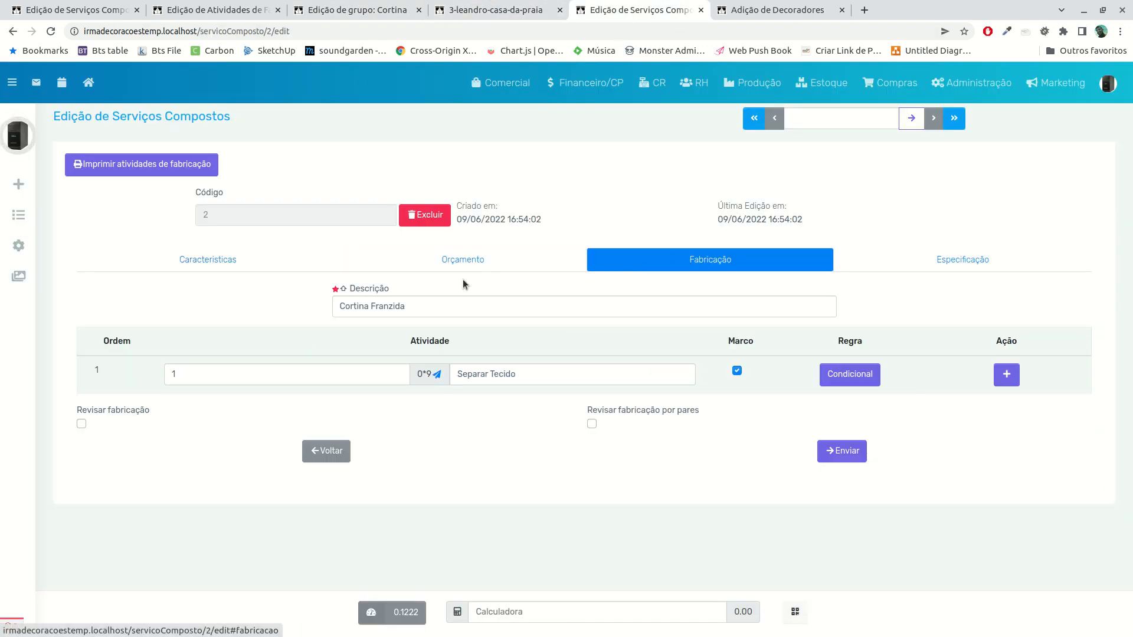
left_click(242, 267)
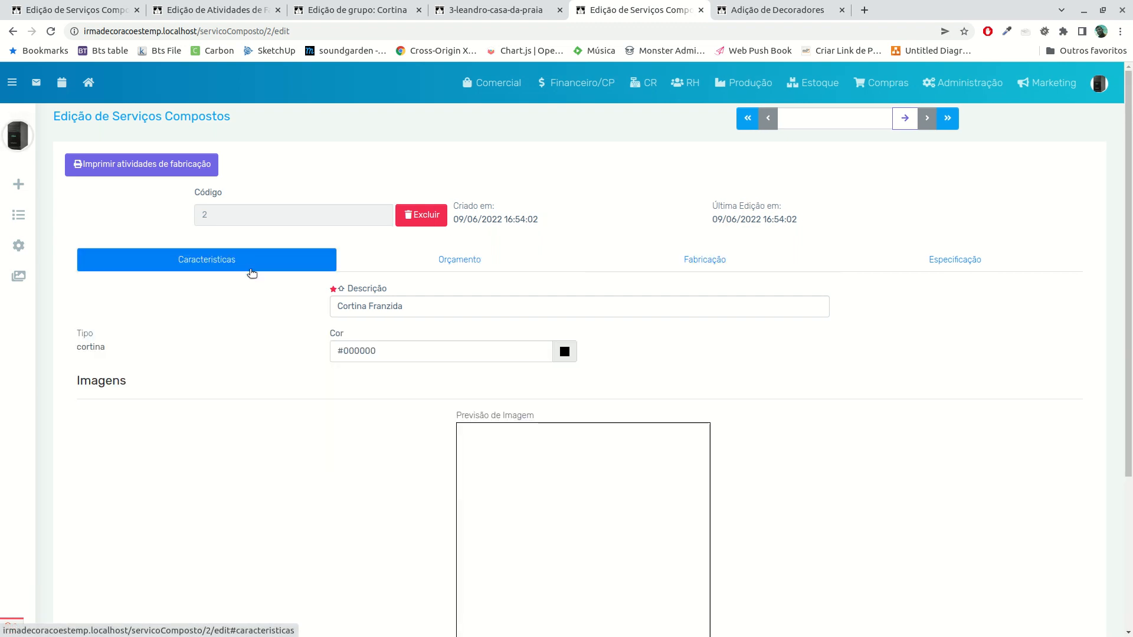
Add an image area to the Cortina Franzida service and view the model images offered for its Padrão slot
scroll(374, 400, "down", 3)
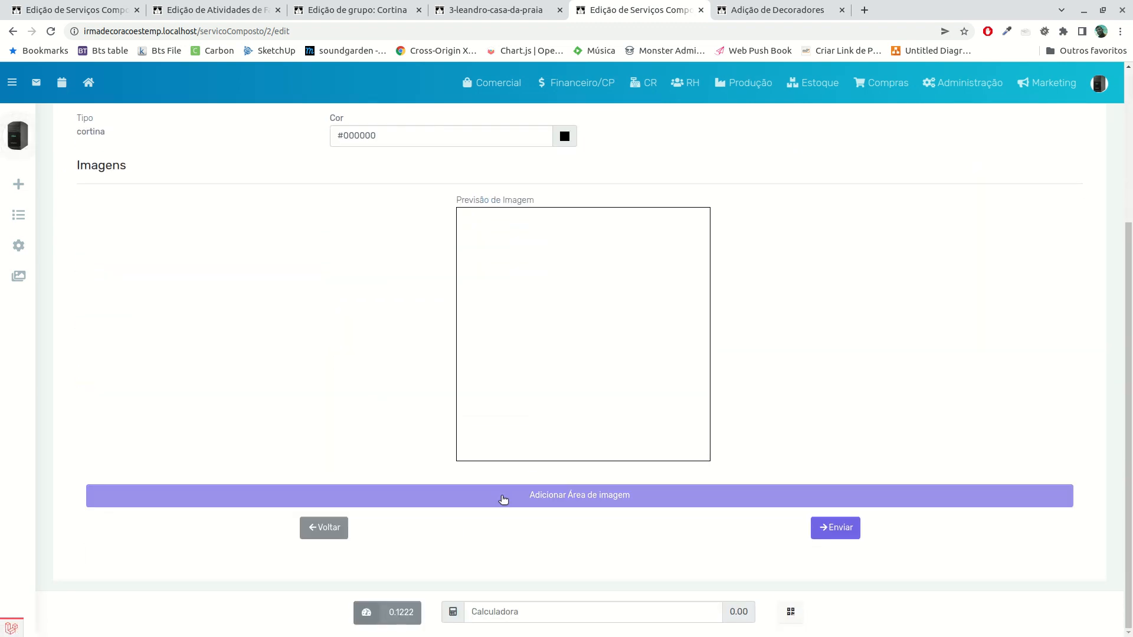
left_click(503, 499)
scroll(311, 586, "down", 3)
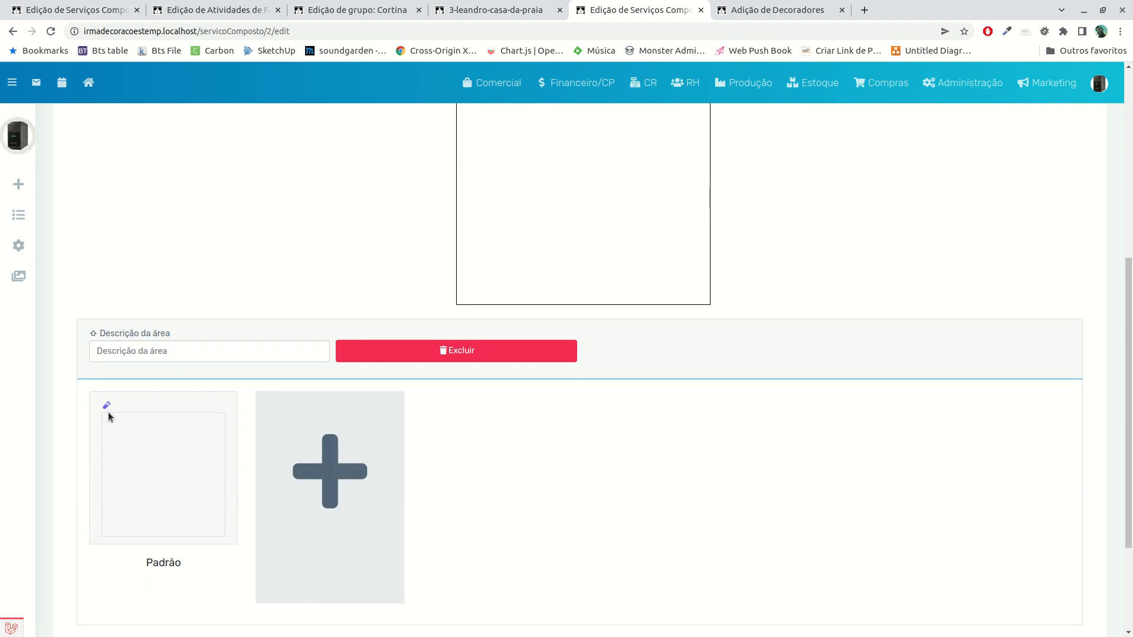
left_click(190, 488)
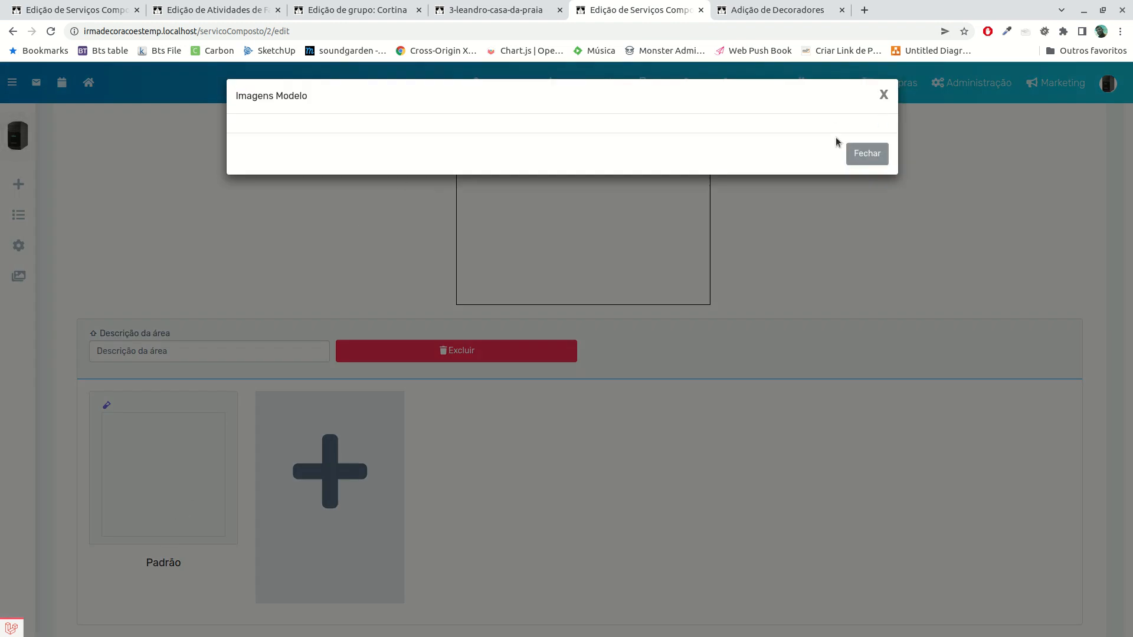
left_click(884, 95)
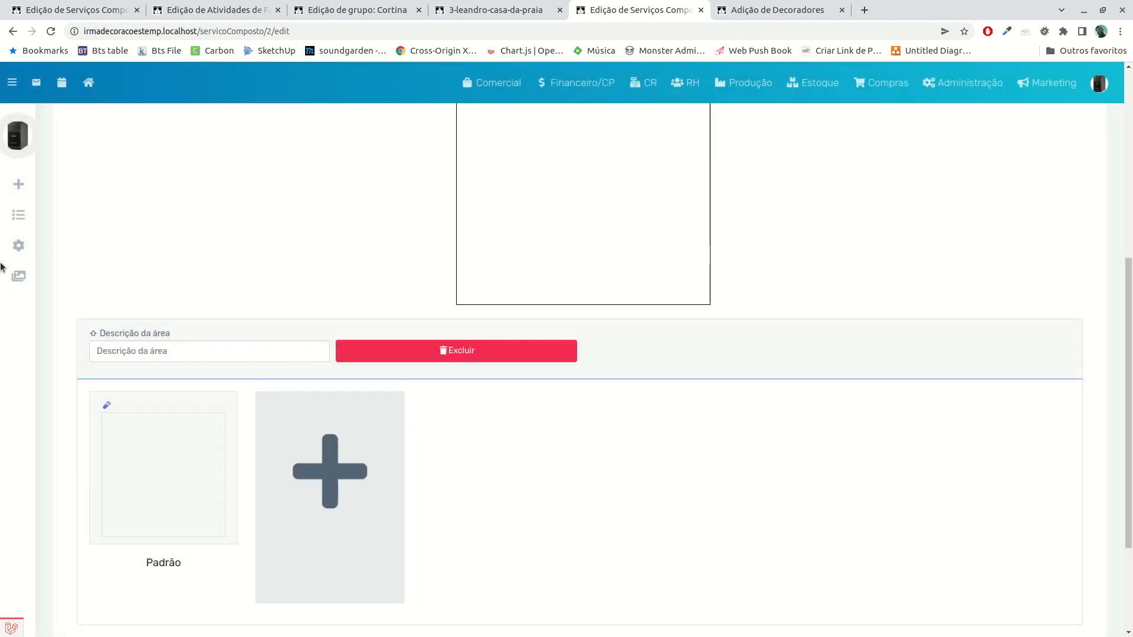
View the form for adding a composite-service model image and recheck the model images for the Padrão slot
left_click(24, 279)
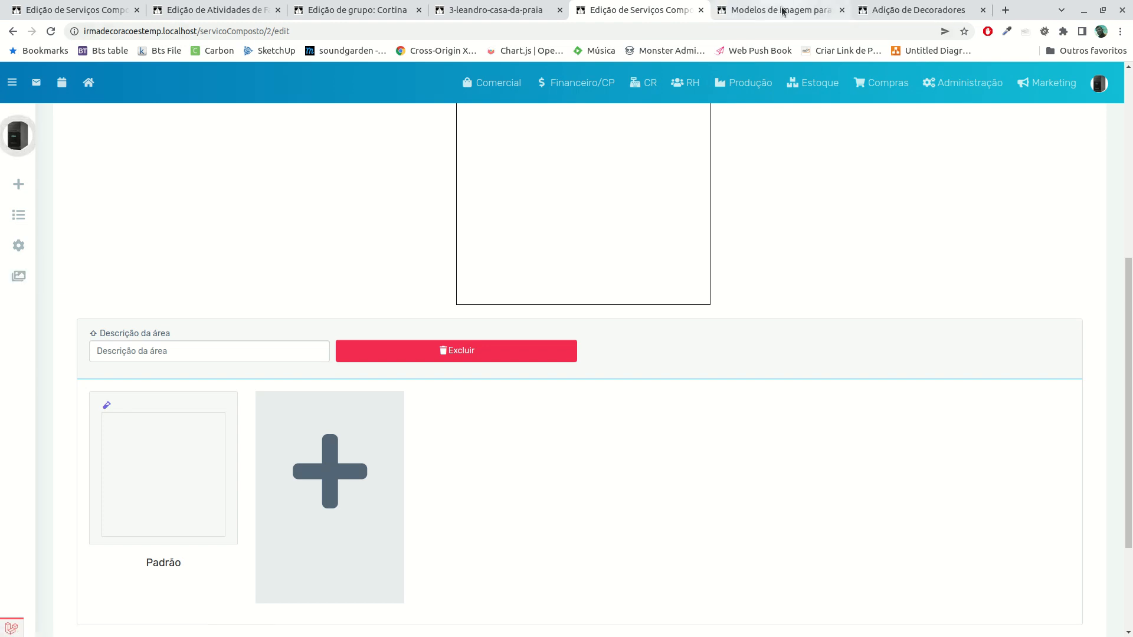
left_click(385, 194)
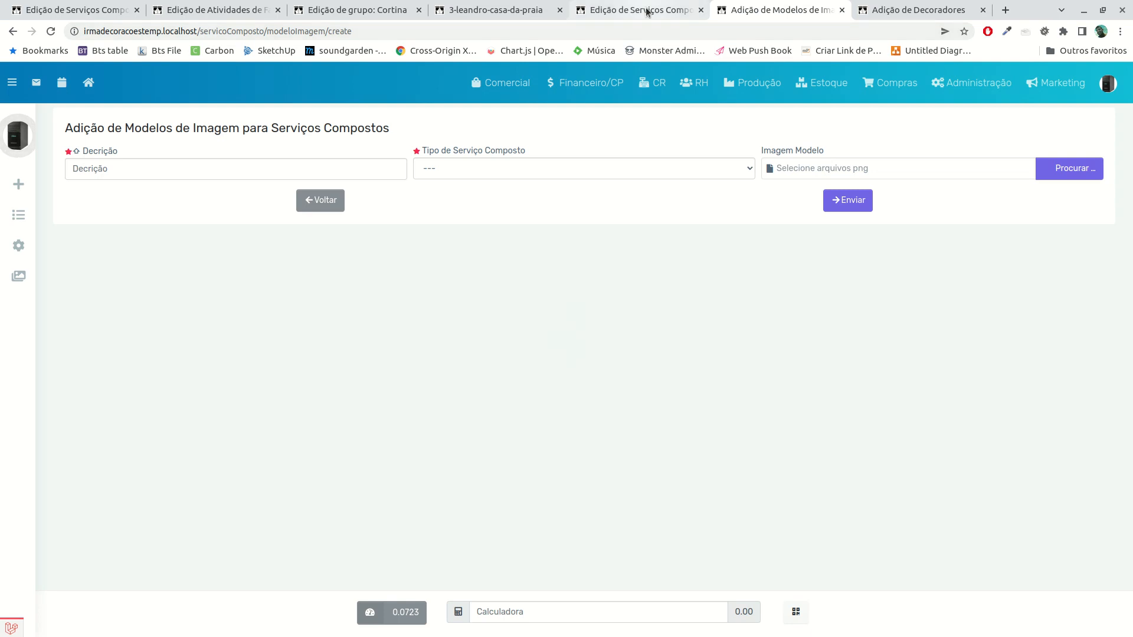
left_click(649, 10)
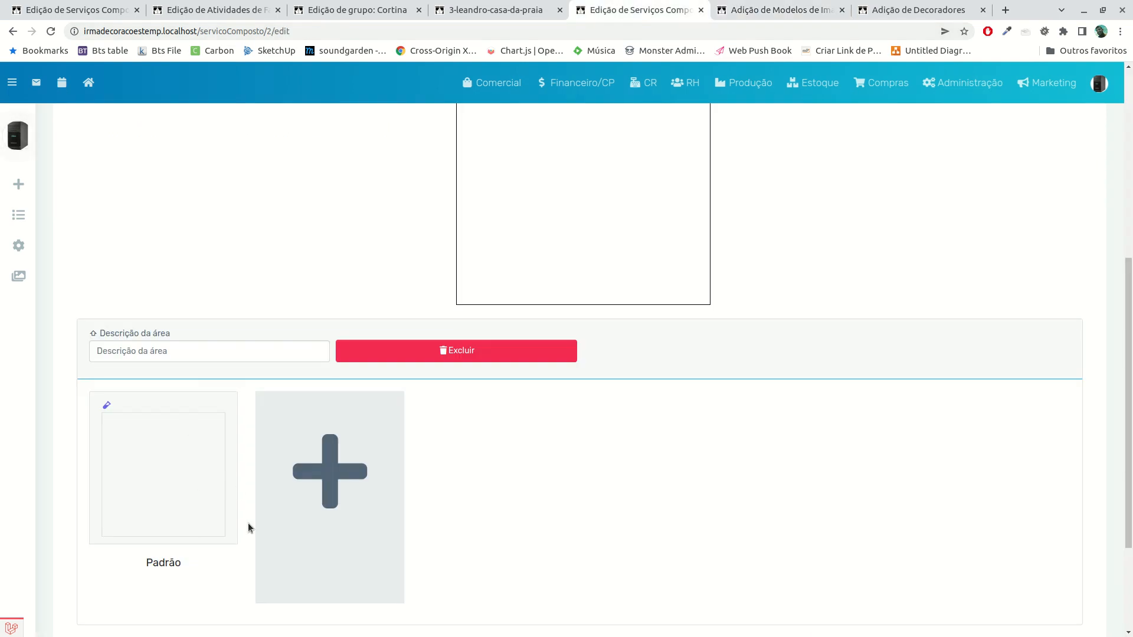
left_click(188, 476)
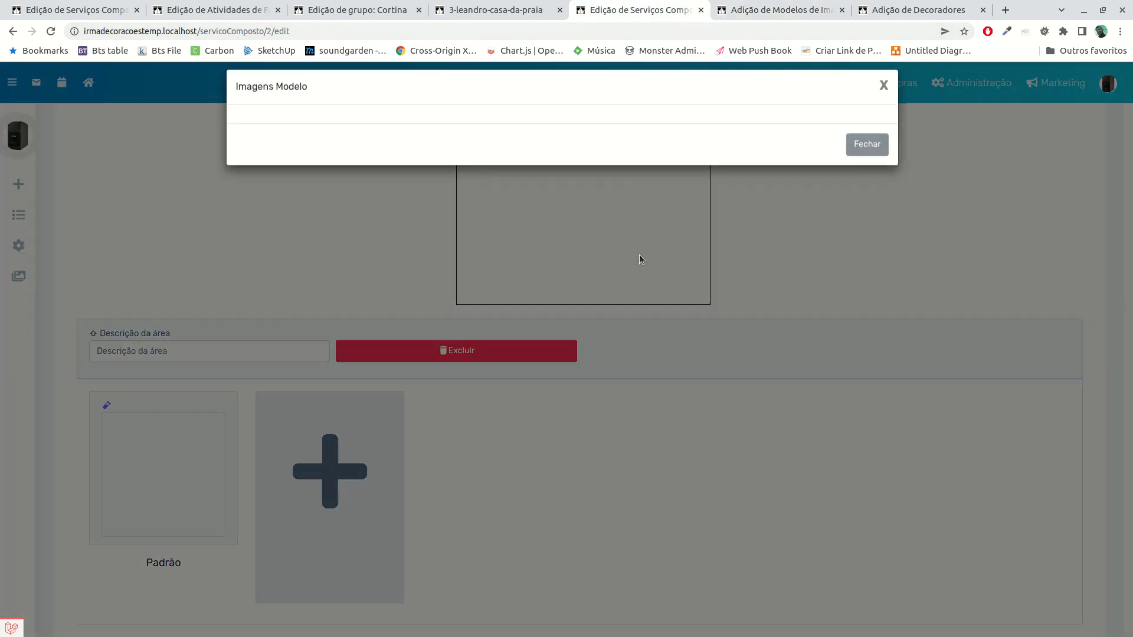
left_click(884, 95)
scroll(505, 449, "up", 6)
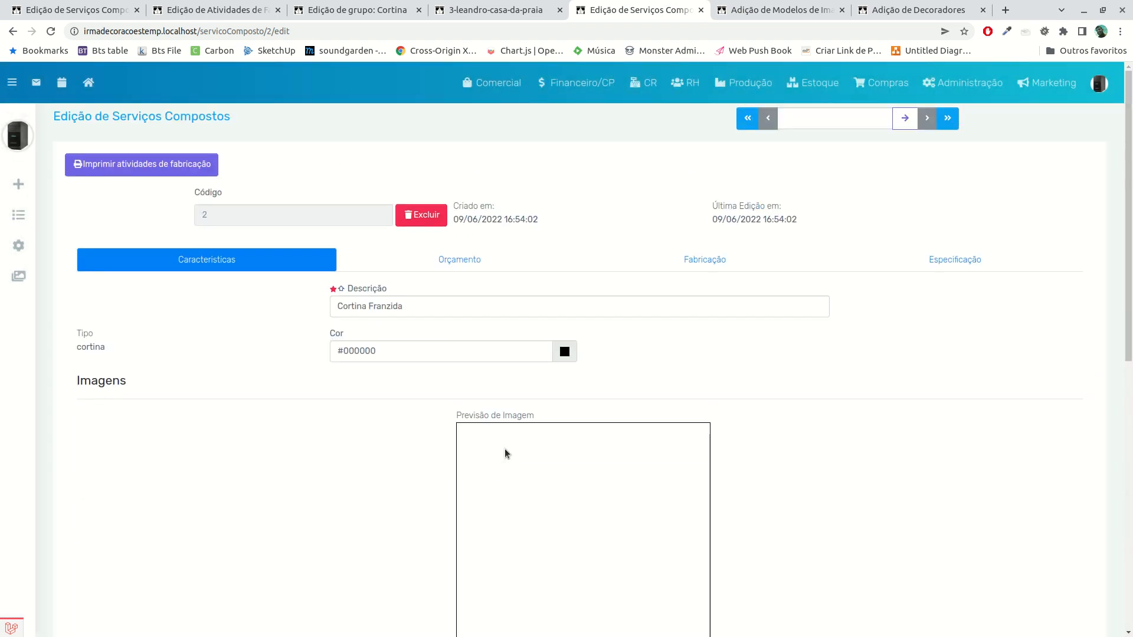